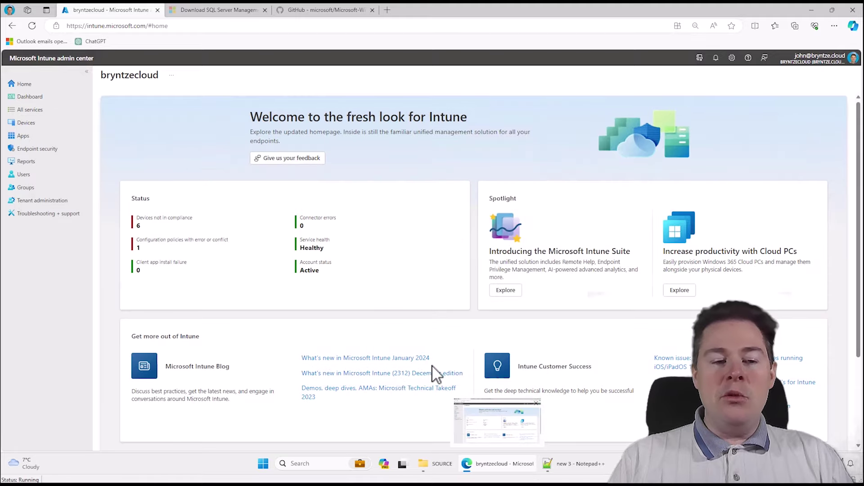
# Open Terminal with administrator rights.
pyautogui.click(265, 465)
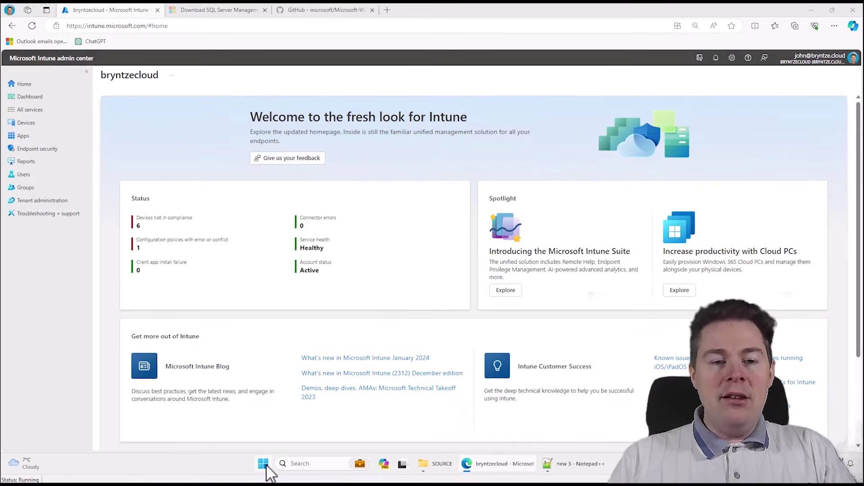
pyautogui.write('terminal')
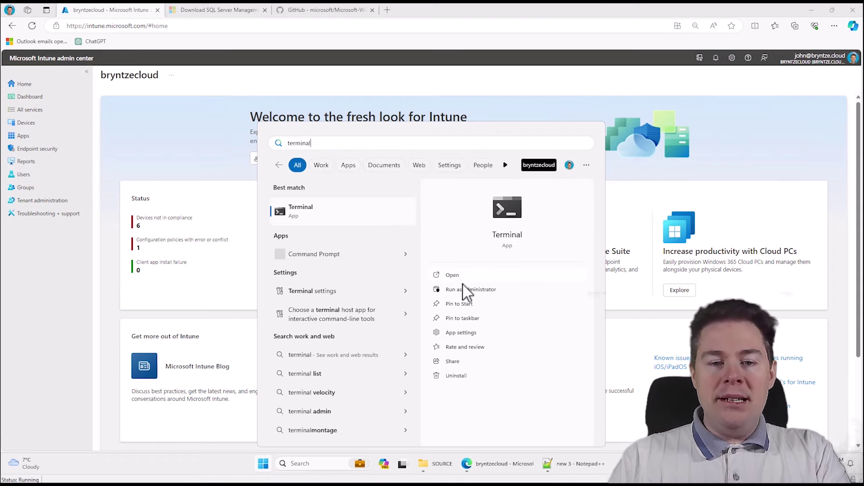
pyautogui.click(462, 290)
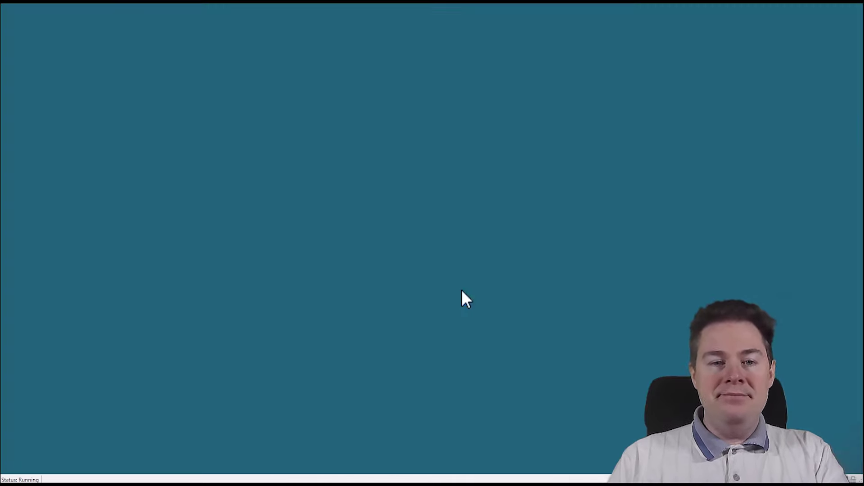
pyautogui.click(399, 312)
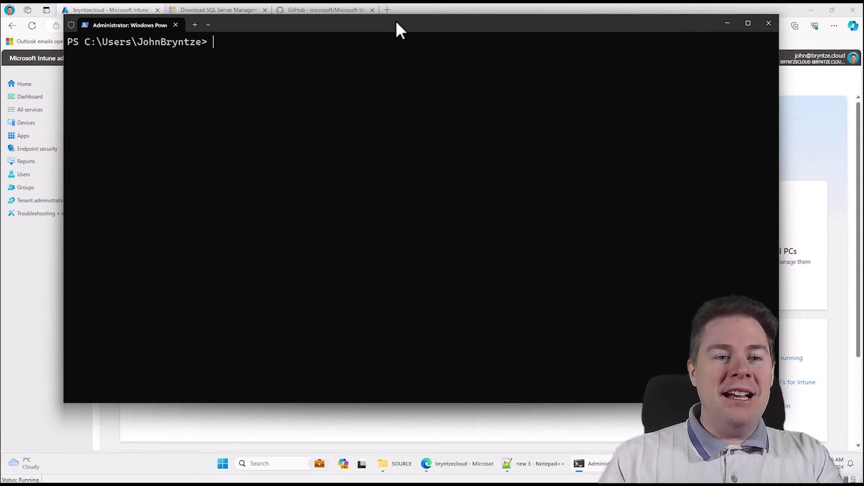
# Run winget.exe without arguments to list its available commands and options.
pyautogui.write('winget')
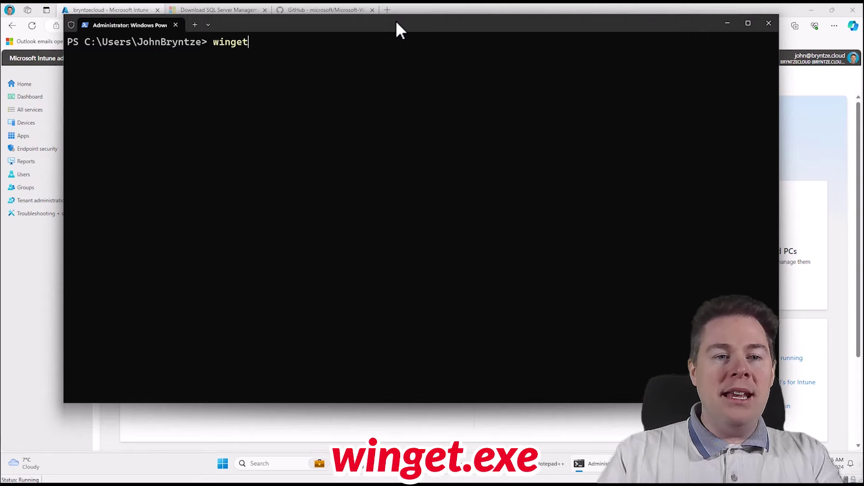
pyautogui.write('.exe')
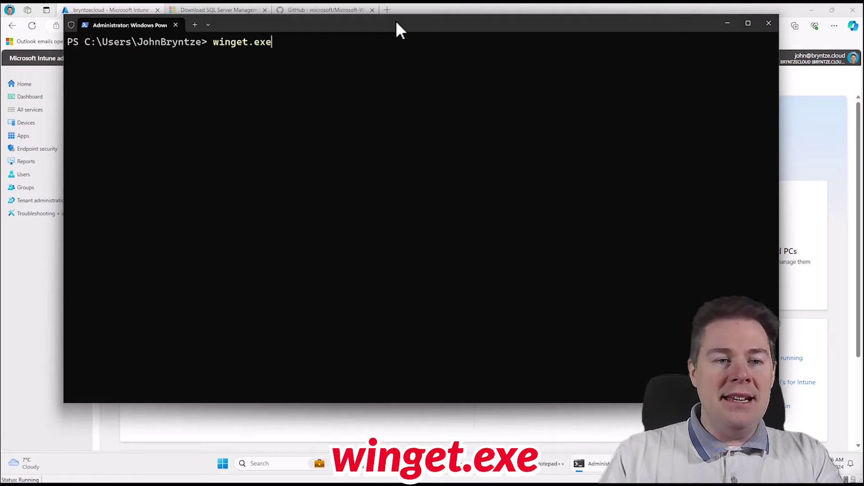
pyautogui.press('Return')
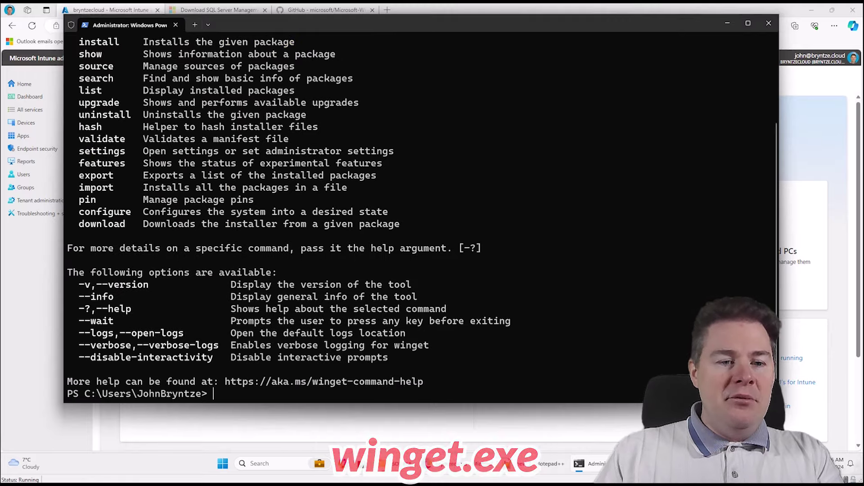
# Examine the winget command list, especially install, uninstall, upgrade and search, and the general options below it.
pyautogui.scroll(3, 307, 176)
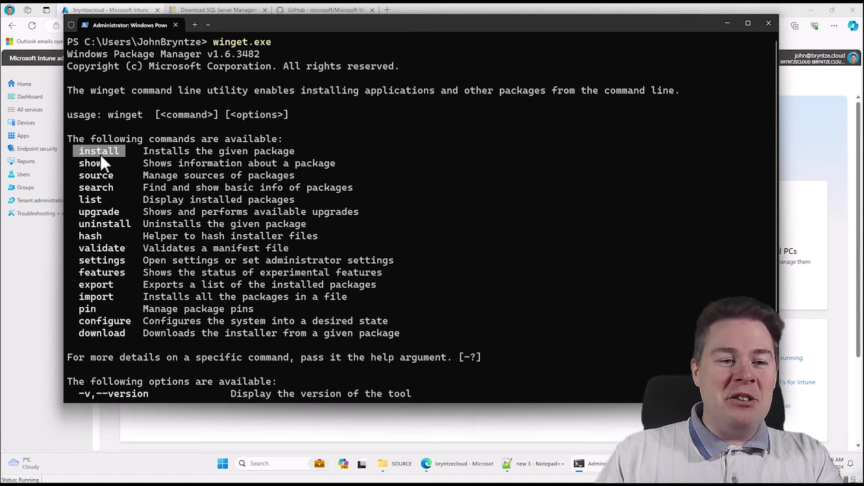
pyautogui.click(129, 224)
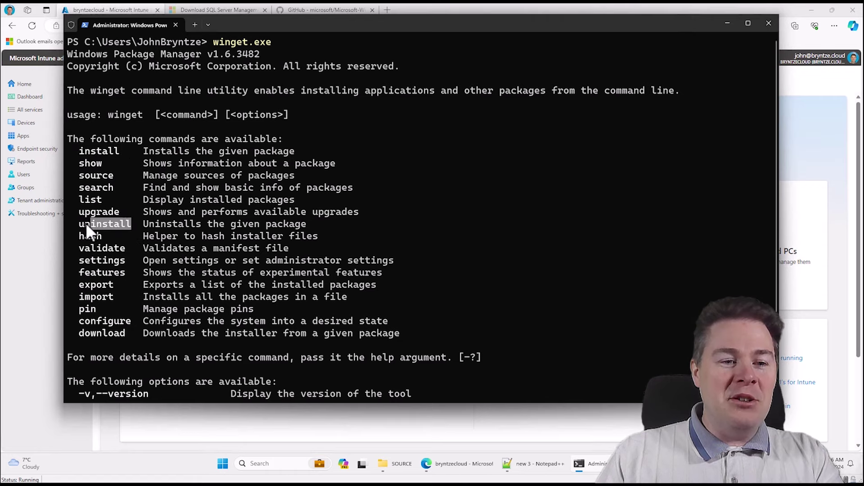
pyautogui.click(120, 214)
pyautogui.moveTo(101, 212); pyautogui.dragTo(82, 212)
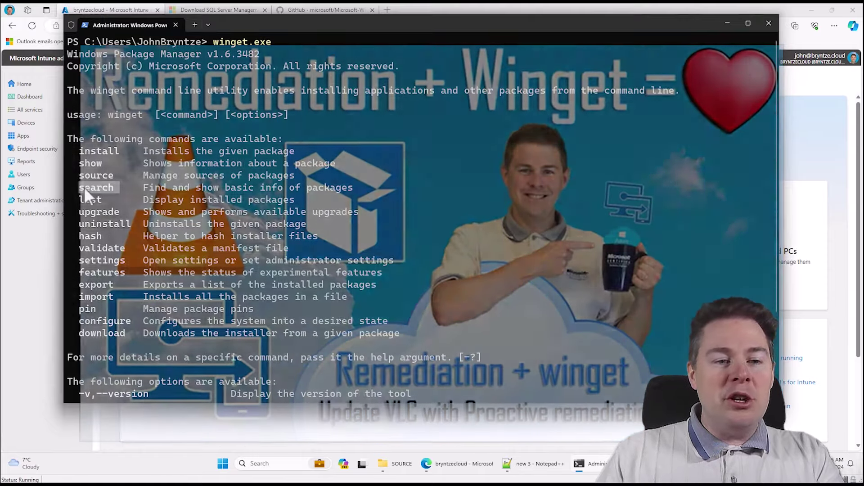
pyautogui.doubleClick(83, 187)
pyautogui.moveTo(266, 185); pyautogui.dragTo(349, 185)
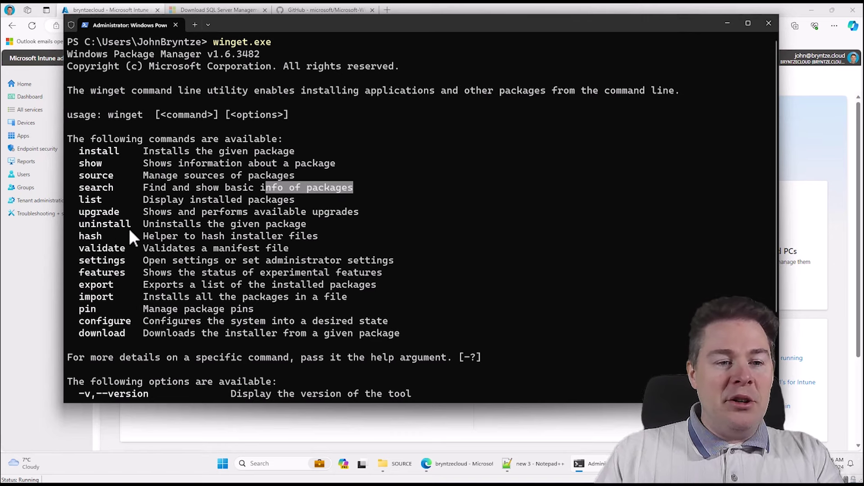
pyautogui.scroll(-3, 269, 331)
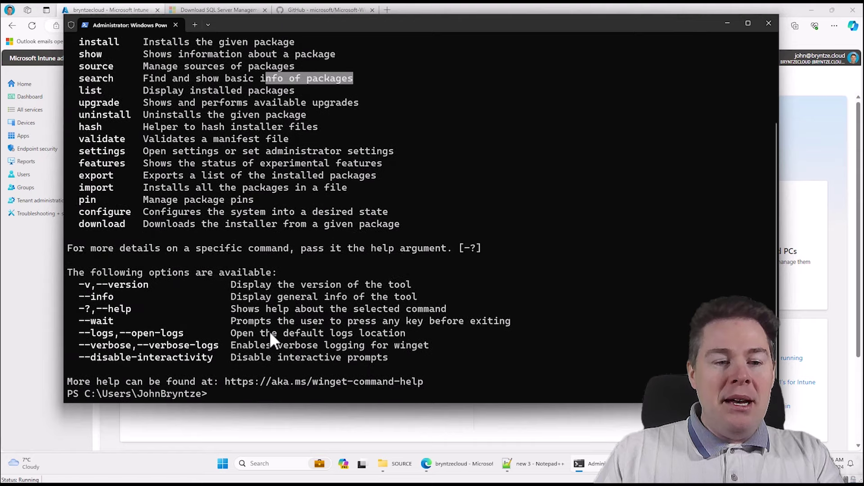
pyautogui.click(269, 330)
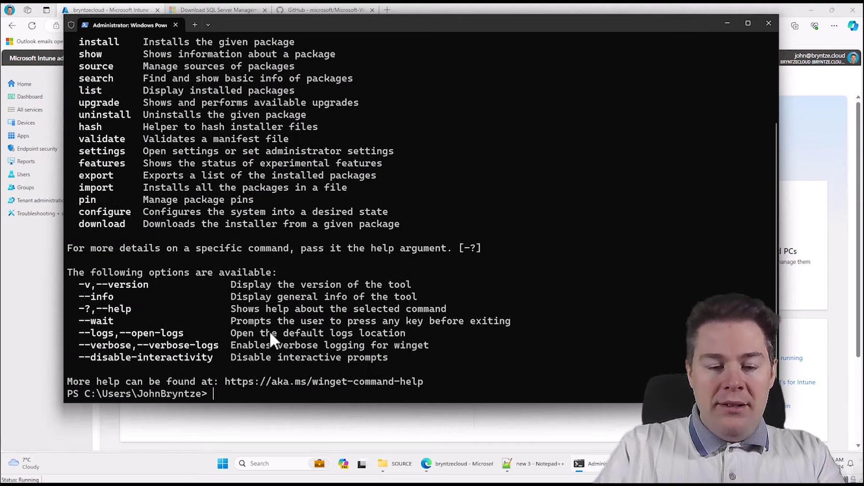
# Clear the console with clear-host and run winget search without a query to show its usage help.
pyautogui.write('clear-host')
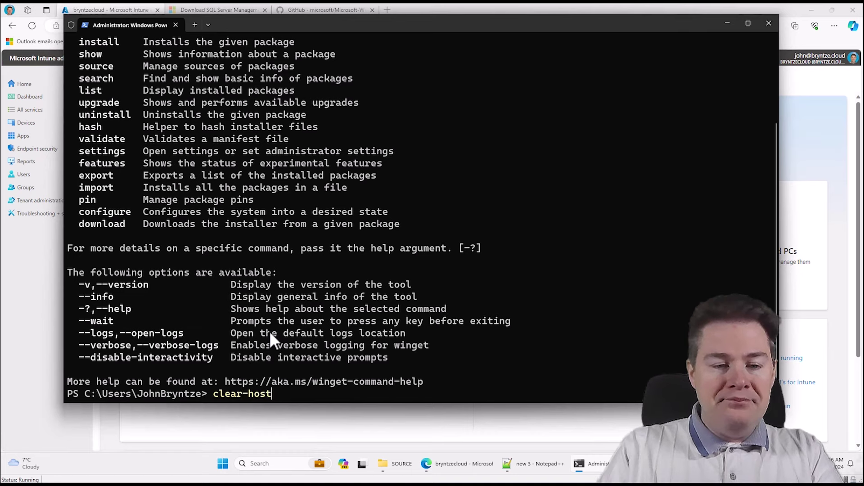
pyautogui.press('Return')
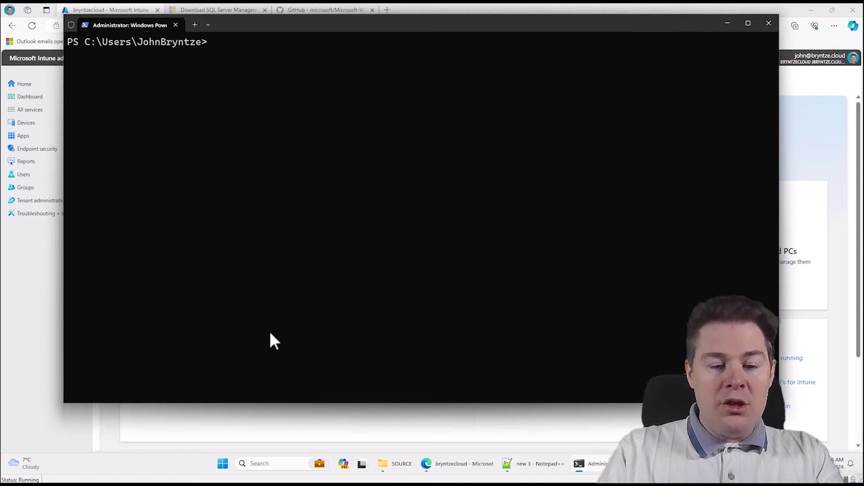
pyautogui.write('winget ')
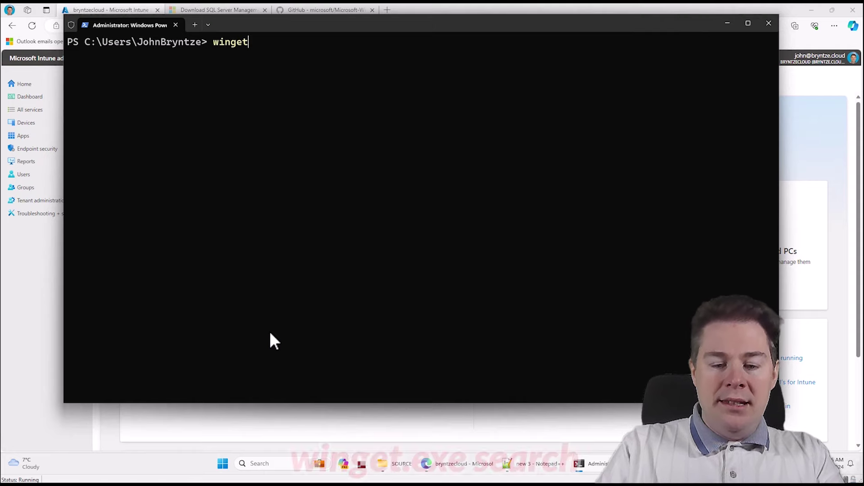
pyautogui.write('search')
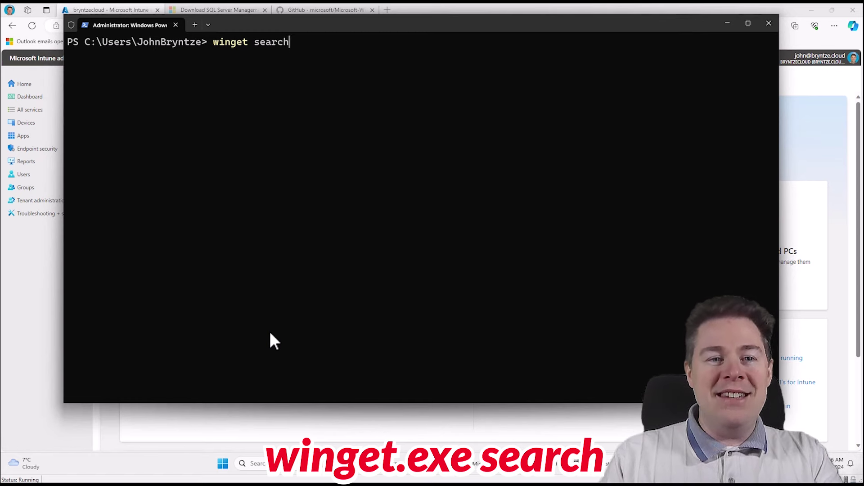
pyautogui.press('Return')
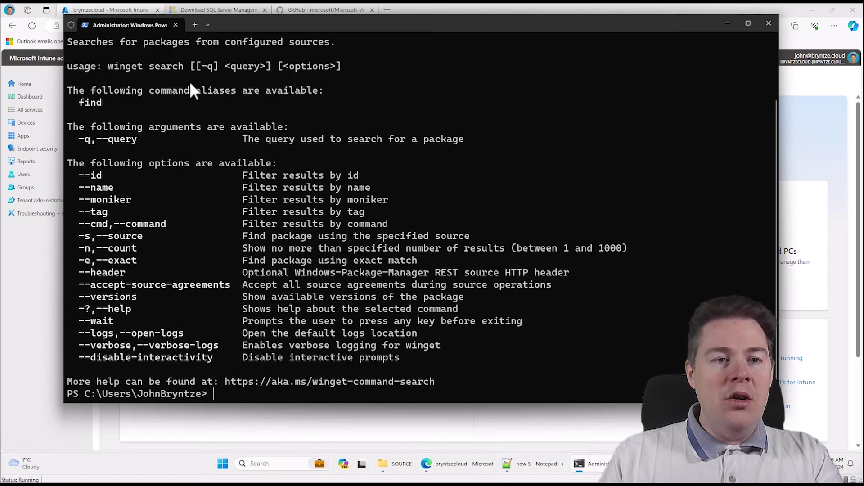
# Search the package sources by ID for SQL with winget.exe search --id SQL.
pyautogui.write('winget.e')
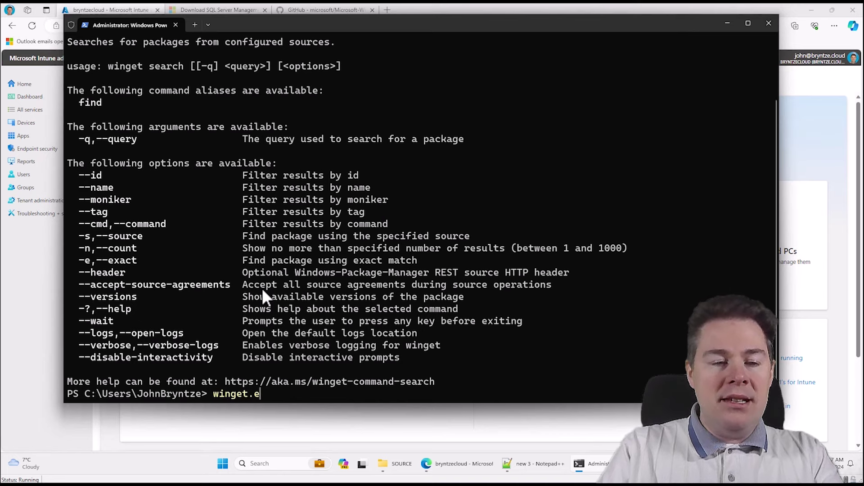
pyautogui.write('xe search --id ')
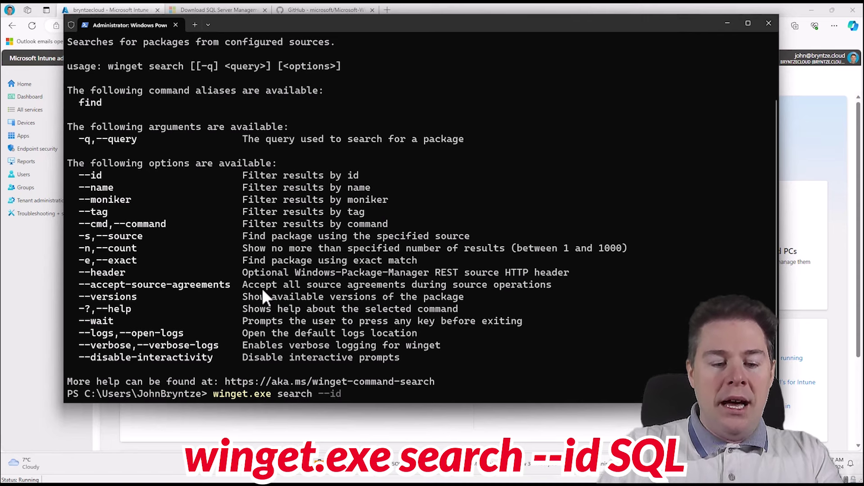
pyautogui.write('SQL')
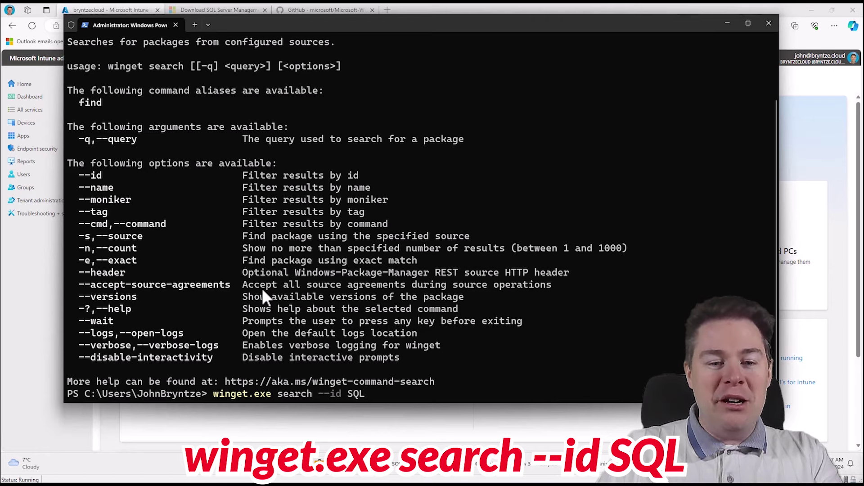
pyautogui.press('Return')
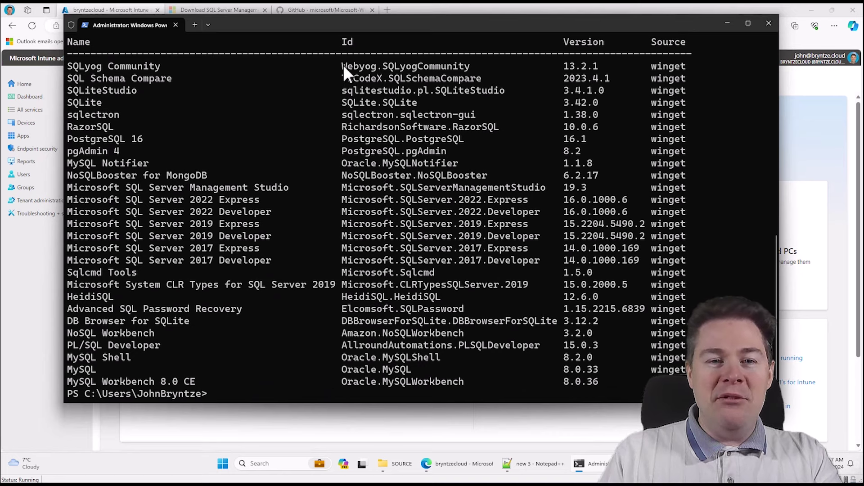
# Check the SQL Server Management Studio entry in the results and copy its package ID, Microsoft.SQLServerManagementStudio.
pyautogui.moveTo(344, 64); pyautogui.dragTo(441, 68)
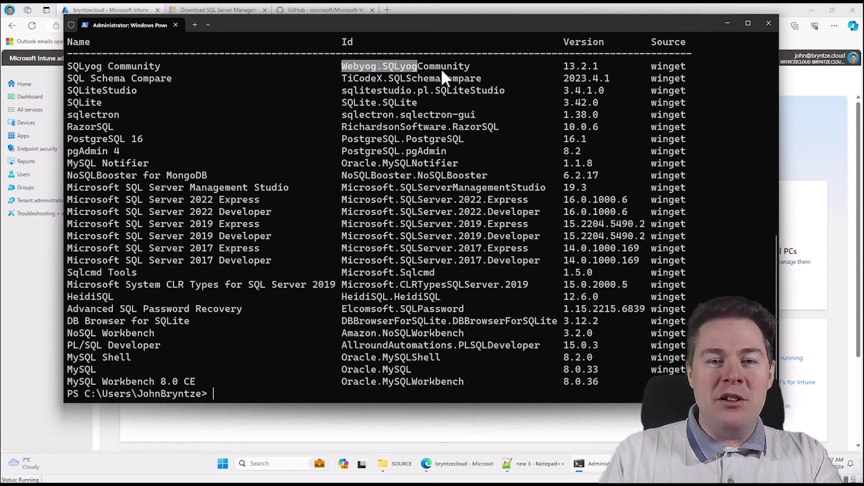
pyautogui.click(432, 171)
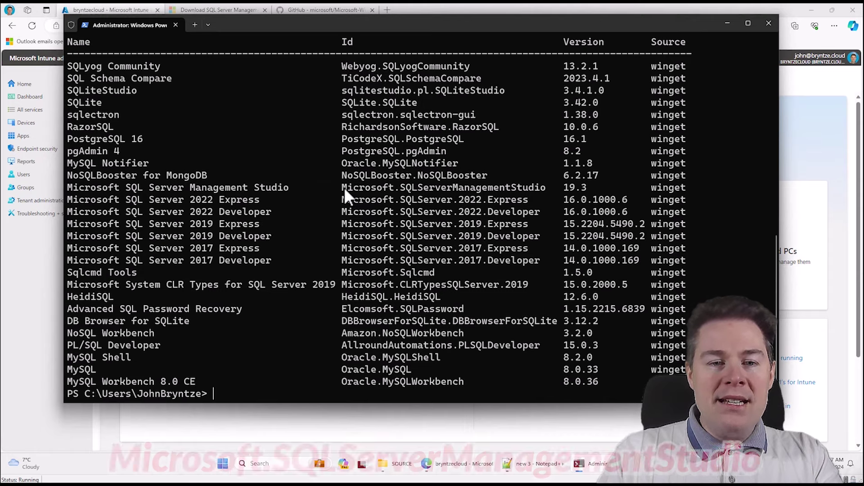
pyautogui.moveTo(344, 187); pyautogui.dragTo(421, 187)
pyautogui.moveTo(481, 189); pyautogui.dragTo(547, 185)
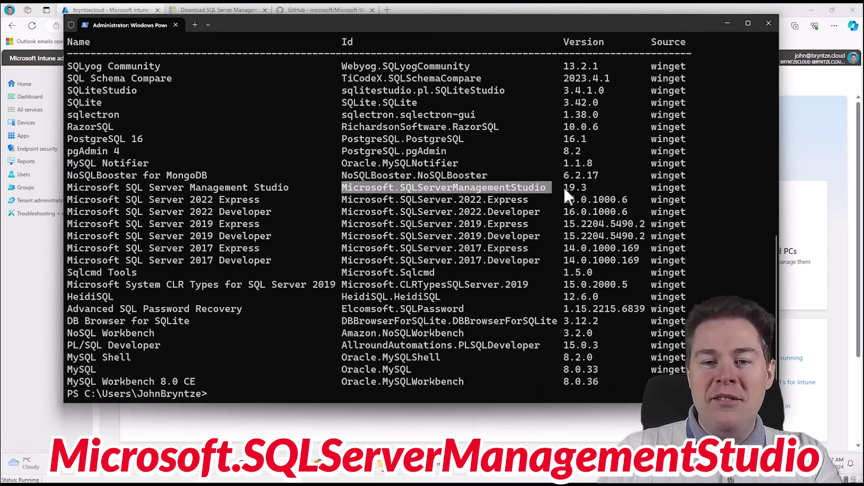
pyautogui.moveTo(563, 187); pyautogui.dragTo(570, 187)
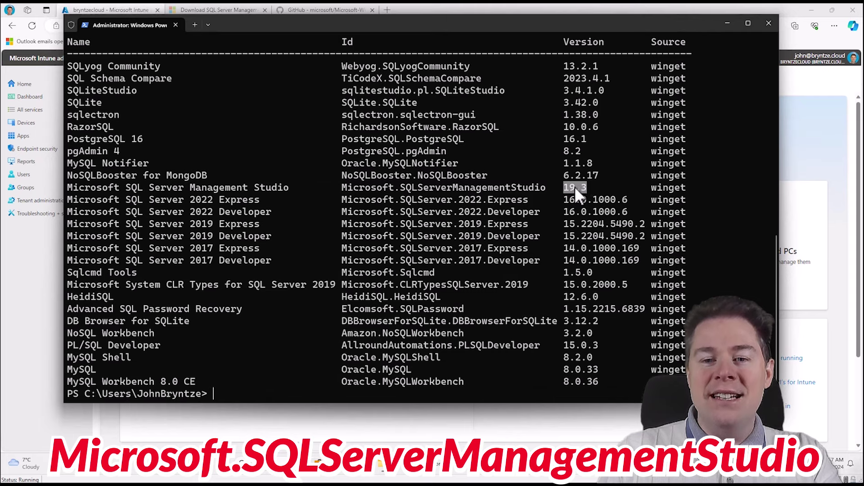
pyautogui.click(586, 187)
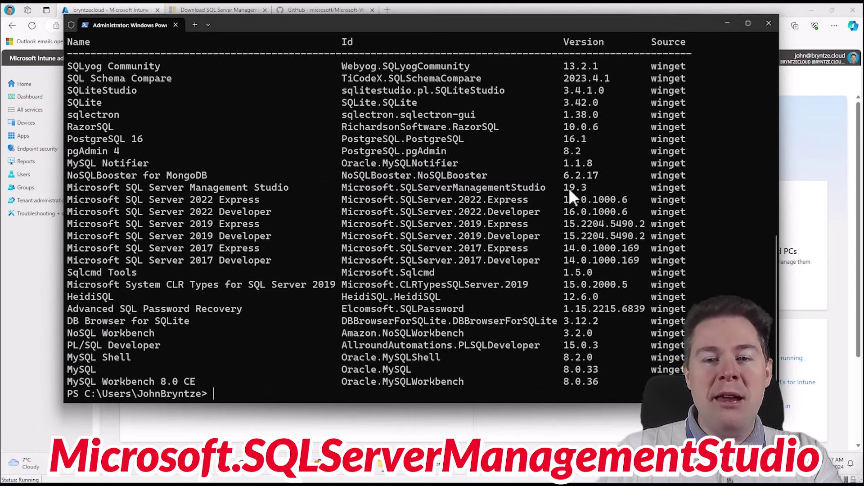
pyautogui.click(570, 188)
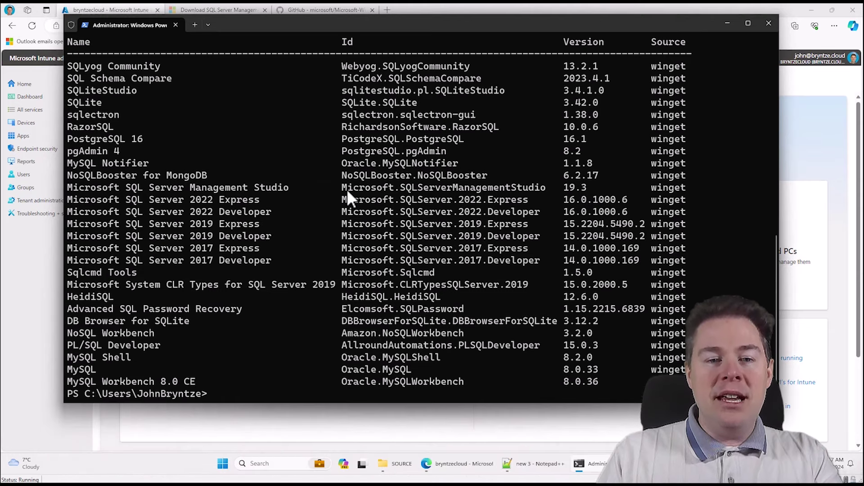
pyautogui.moveTo(345, 187); pyautogui.dragTo(543, 188)
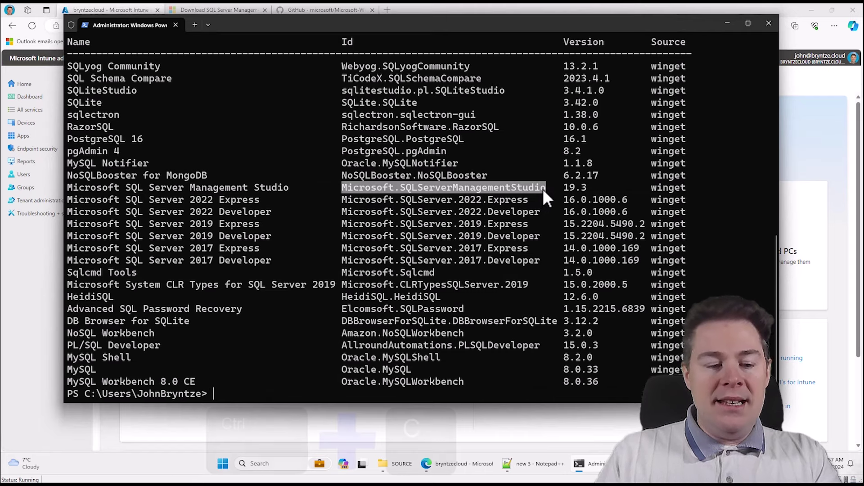
pyautogui.hotkey('ctrl', 'c')
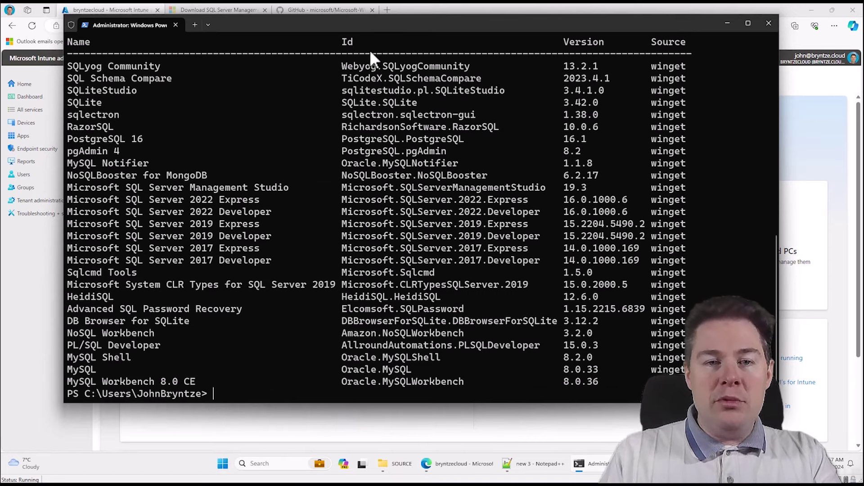
# Run winget.exe install without a package to show its usage help.
pyautogui.write('winge')
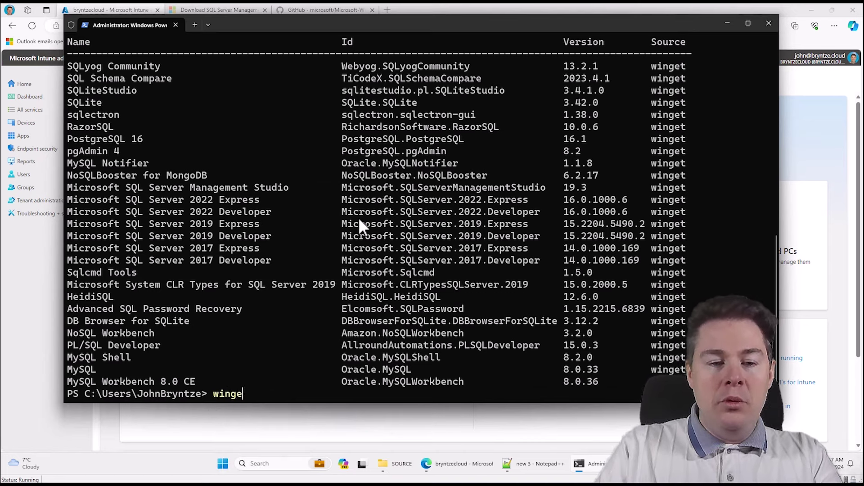
pyautogui.write('t.exe ')
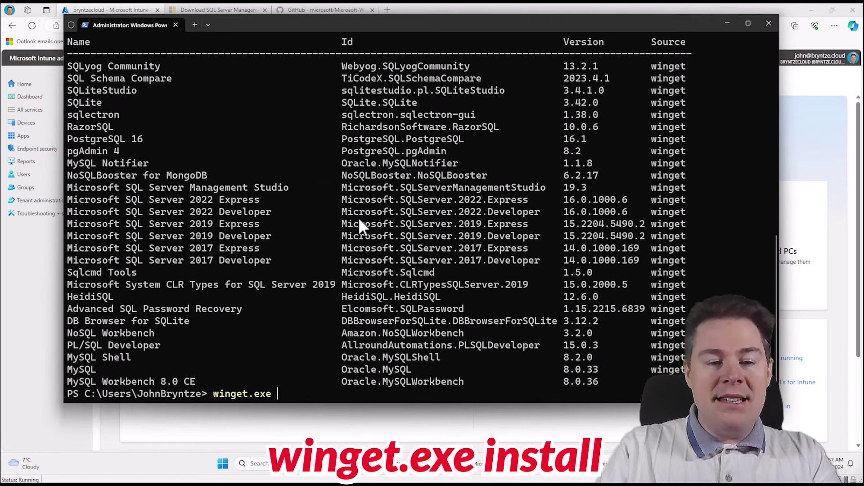
pyautogui.write('install')
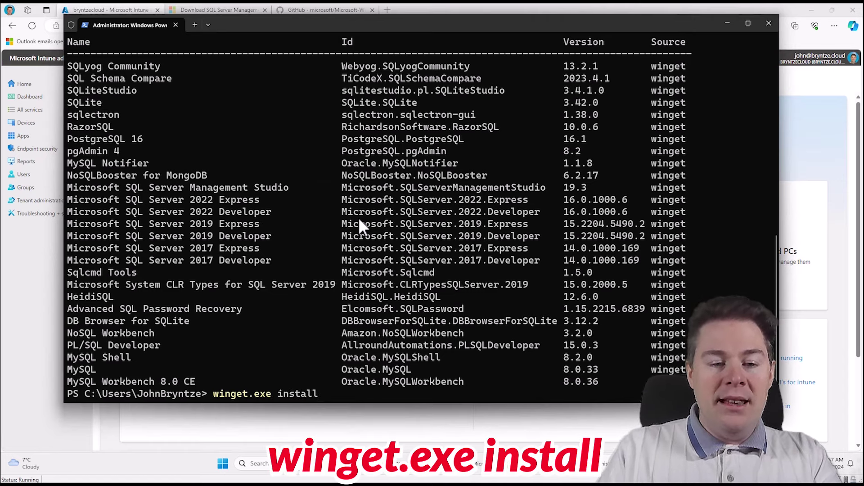
pyautogui.press('Return')
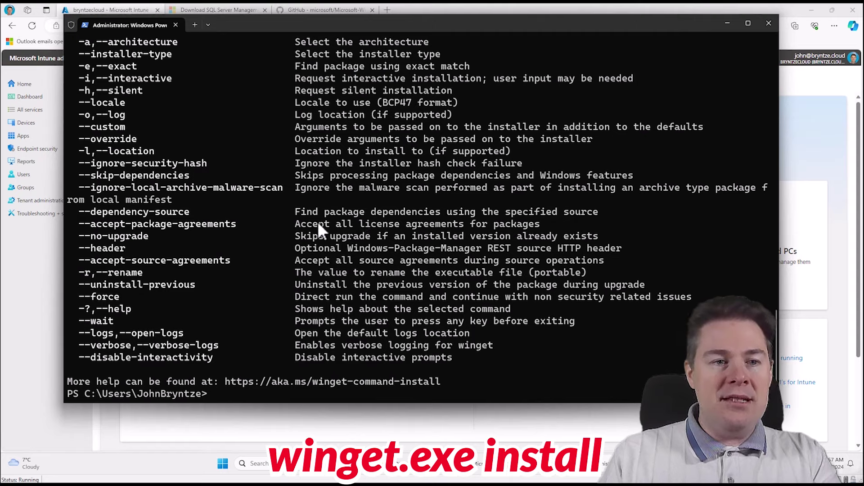
# Examine the install options for ID, exact match, version, user or machine scope, and silent installation in the help output.
pyautogui.scroll(4, 302, 252)
pyautogui.scroll(3, 301, 253)
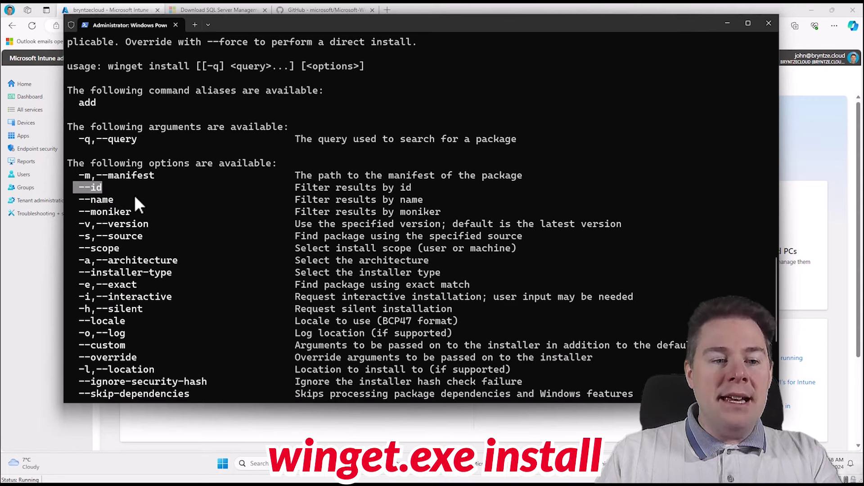
pyautogui.moveTo(80, 283); pyautogui.dragTo(89, 285)
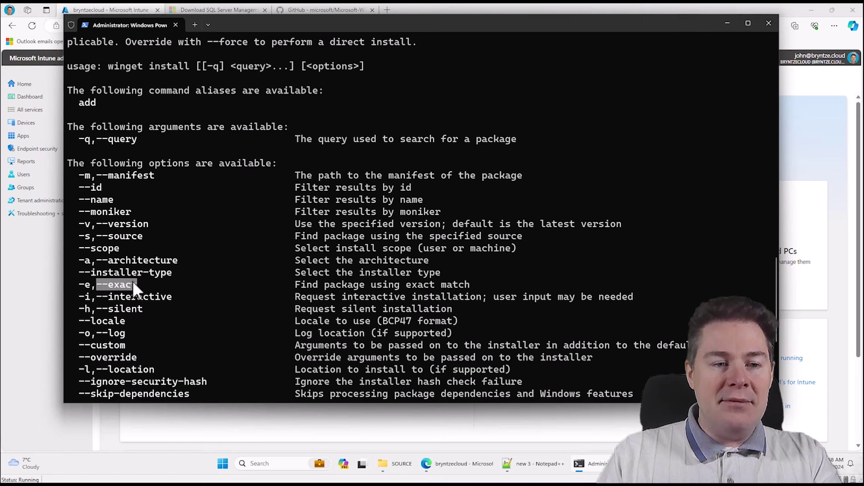
pyautogui.moveTo(105, 188); pyautogui.dragTo(95, 186)
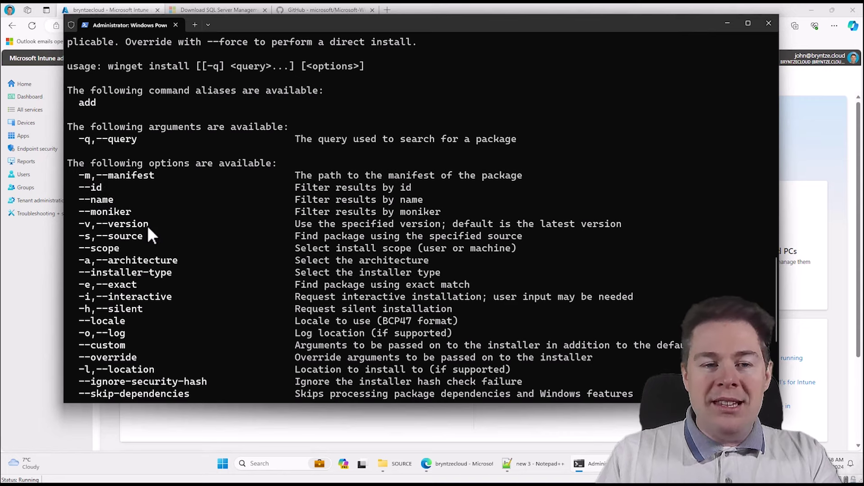
pyautogui.moveTo(148, 226); pyautogui.dragTo(103, 227)
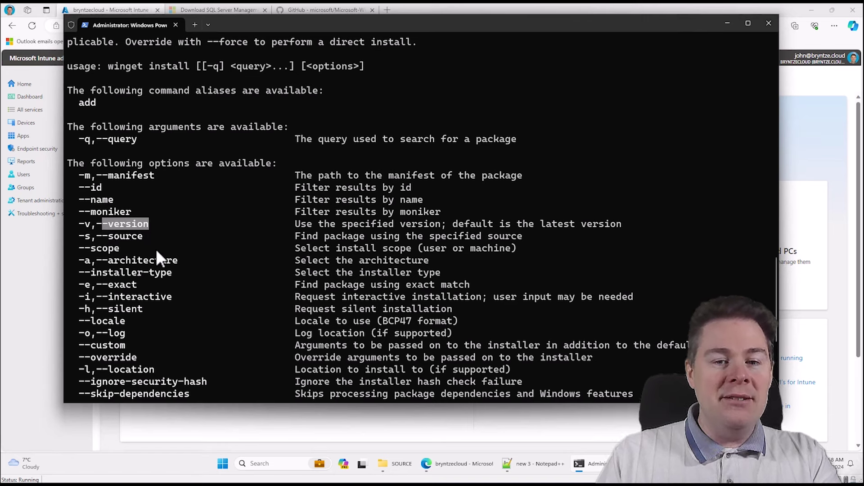
pyautogui.hotkey('ctrl', 'c')
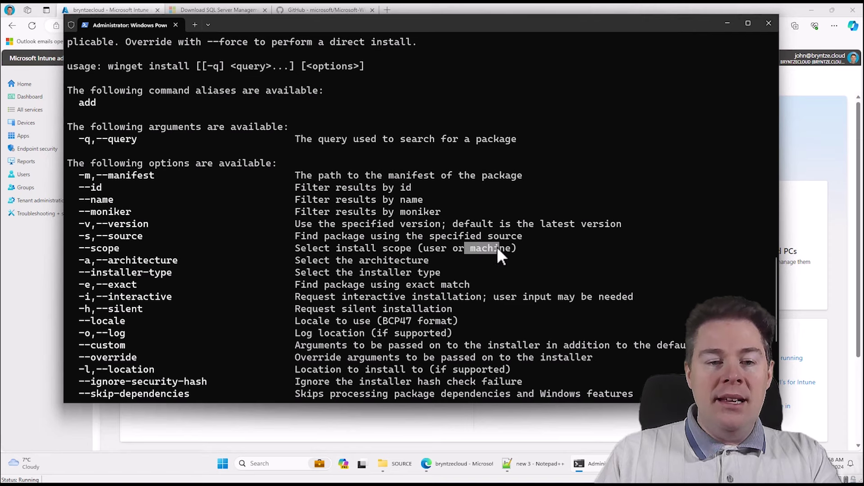
pyautogui.hotkey('ctrl', 'c')
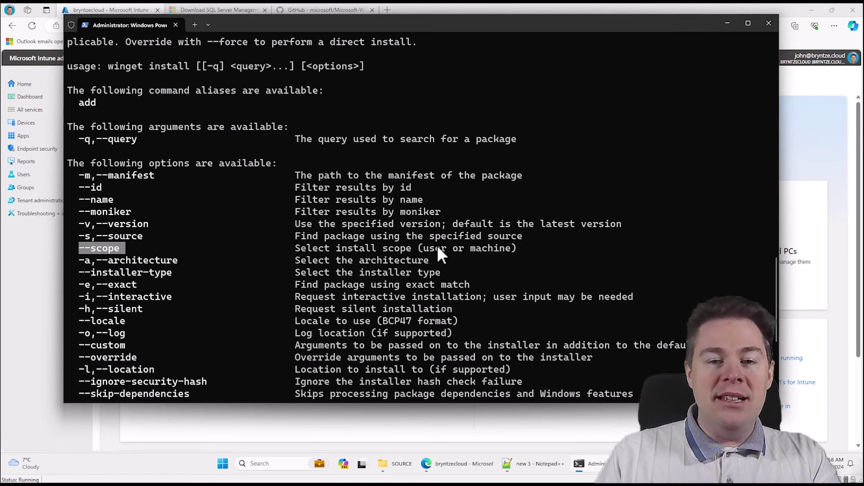
pyautogui.moveTo(446, 248); pyautogui.dragTo(435, 251)
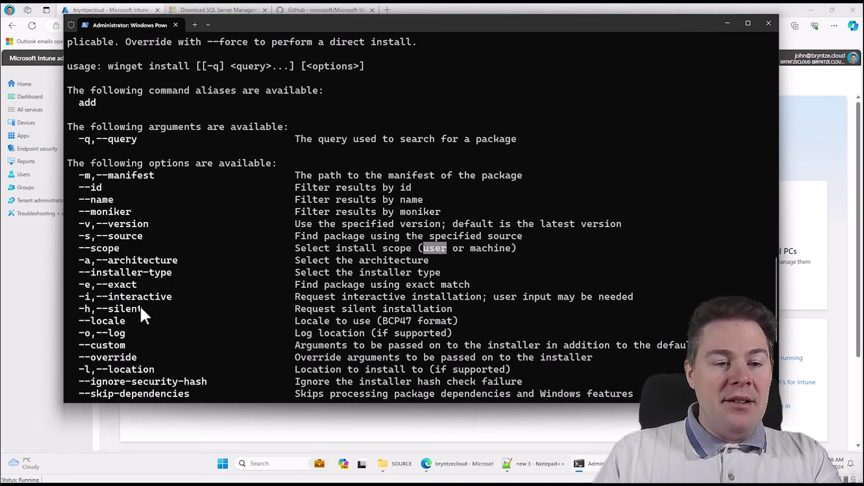
pyautogui.moveTo(148, 310); pyautogui.dragTo(101, 309)
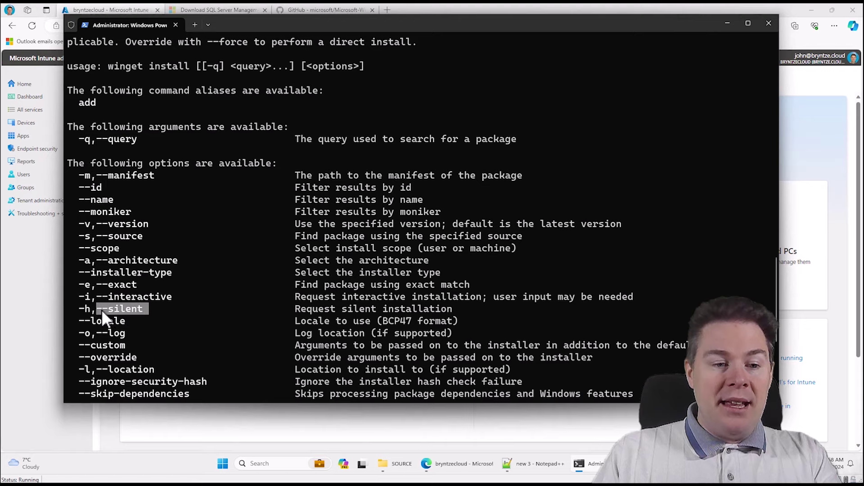
# Examine the --accept-package-agreements and --accept-source-agreements options in the rest of the install help.
pyautogui.scroll(-2, 164, 319)
pyautogui.scroll(-3, 164, 319)
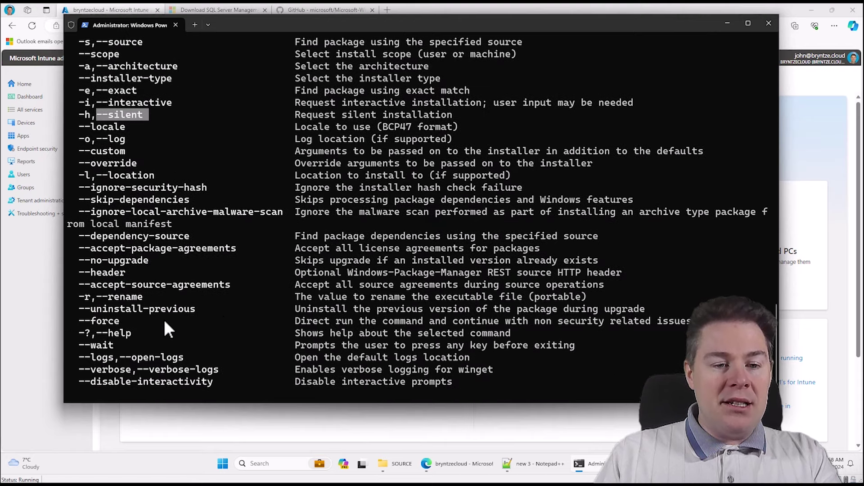
pyautogui.moveTo(236, 249); pyautogui.dragTo(167, 248)
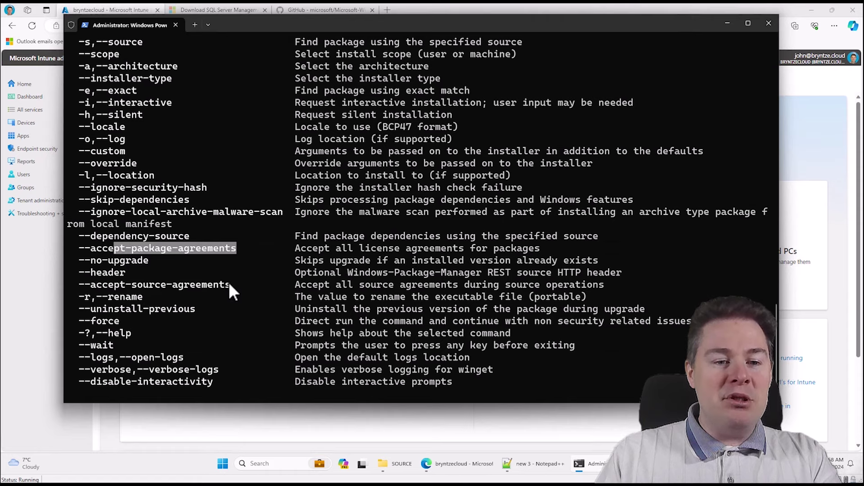
pyautogui.moveTo(231, 284); pyautogui.dragTo(145, 285)
pyautogui.scroll(-1, 254, 321)
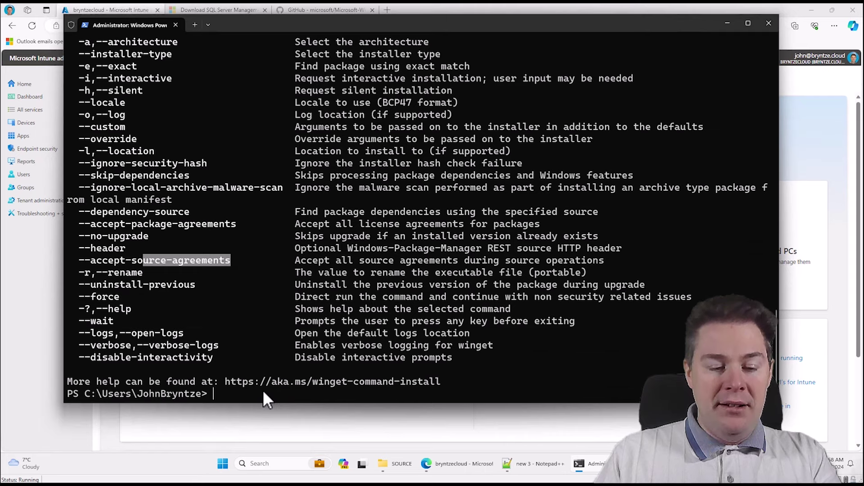
# Begin the installation command at the prompt with winget.exe install -e --id, without running it.
pyautogui.write('winget.exe')
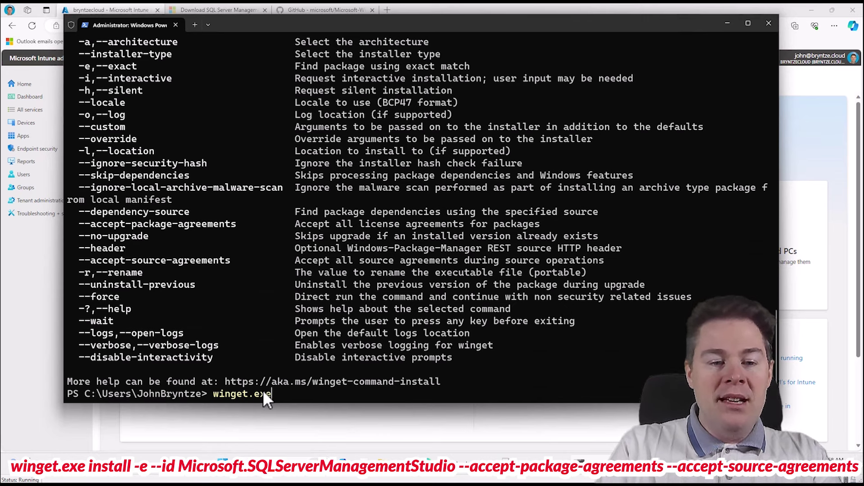
pyautogui.write('inst')
pyautogui.press('BackSpace')
pyautogui.press('BackSpace')
pyautogui.press('BackSpace')
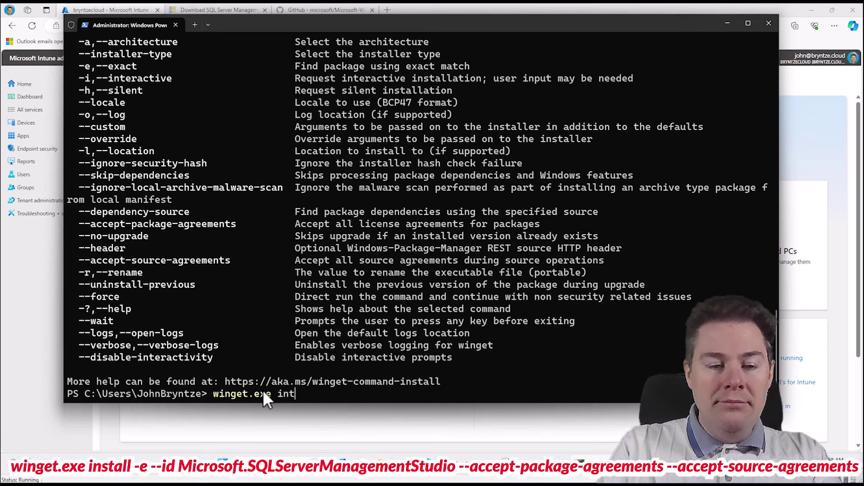
pyautogui.write('nstall')
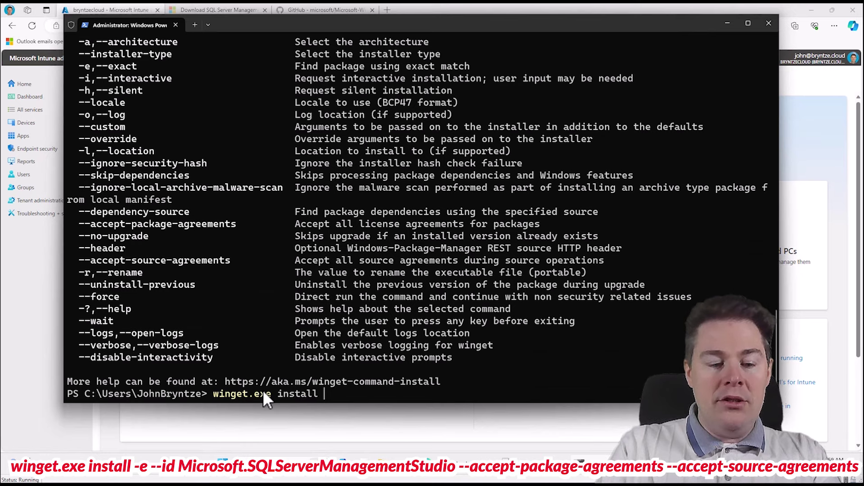
pyautogui.write(' -e')
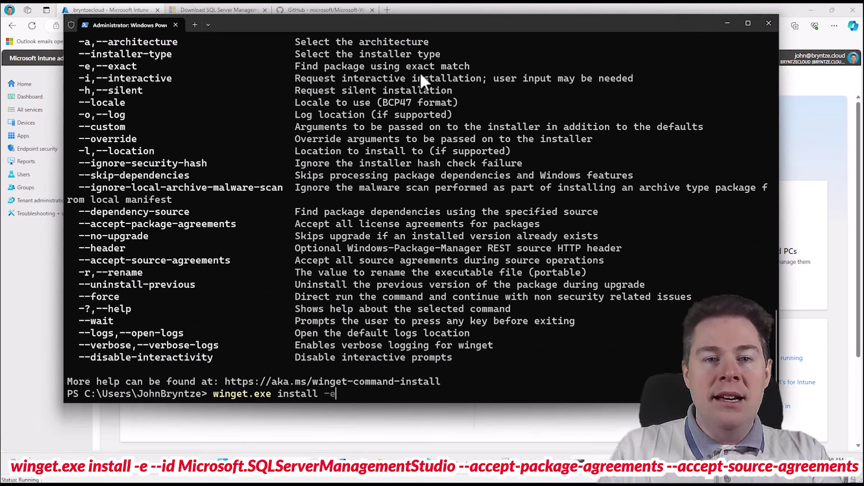
pyautogui.write('--i')
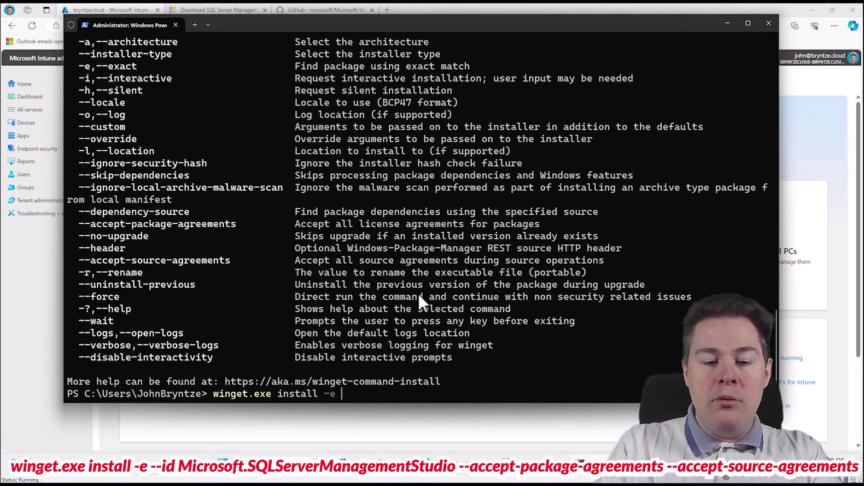
pyautogui.write('d')
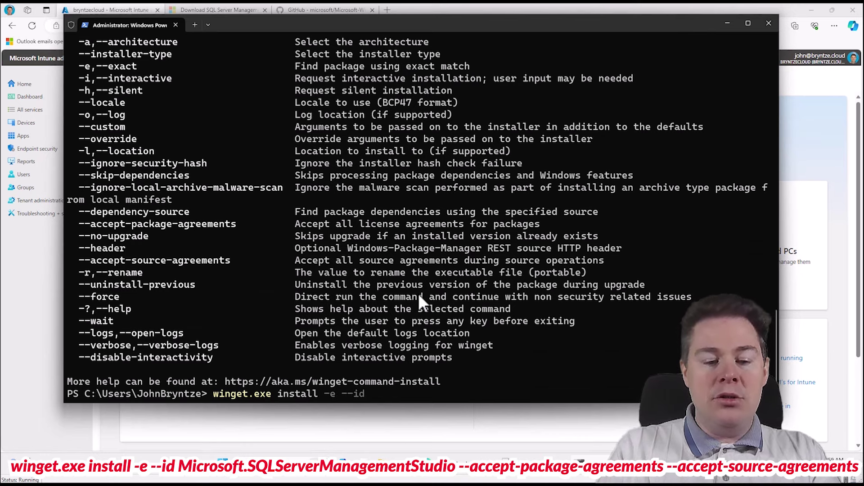
pyautogui.write(' -version')
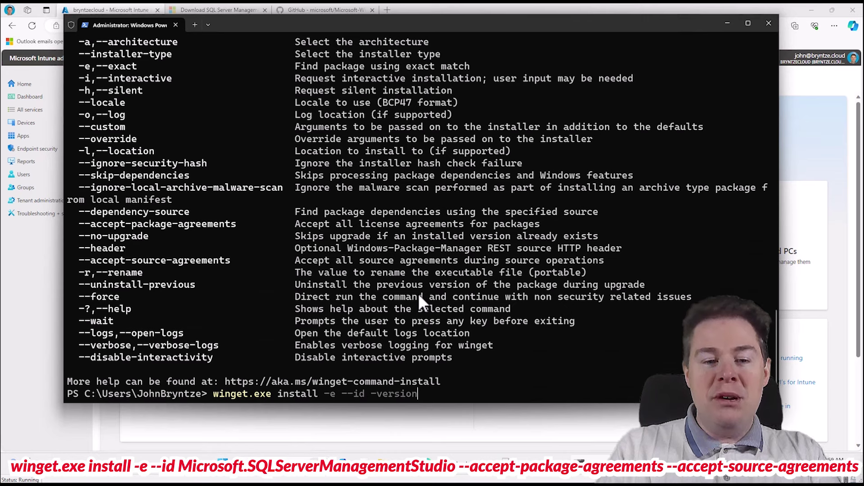
pyautogui.press('BackSpace')
pyautogui.press('BackSpace')
pyautogui.press('BackSpace')
pyautogui.press('BackSpace')
pyautogui.press('BackSpace')
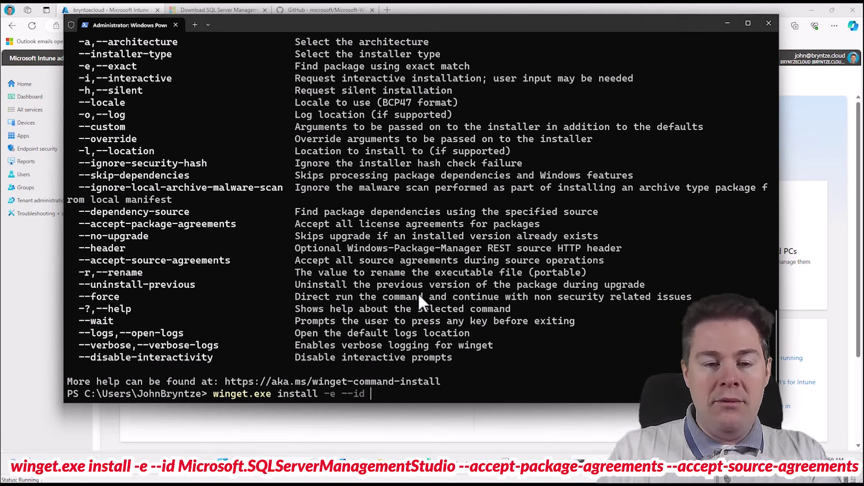
# Complete the command with the copied package ID Microsoft.SQLServerManagementStudio and the options --accept-package-agreements and --accept-source-agreements.
pyautogui.press('super+v')
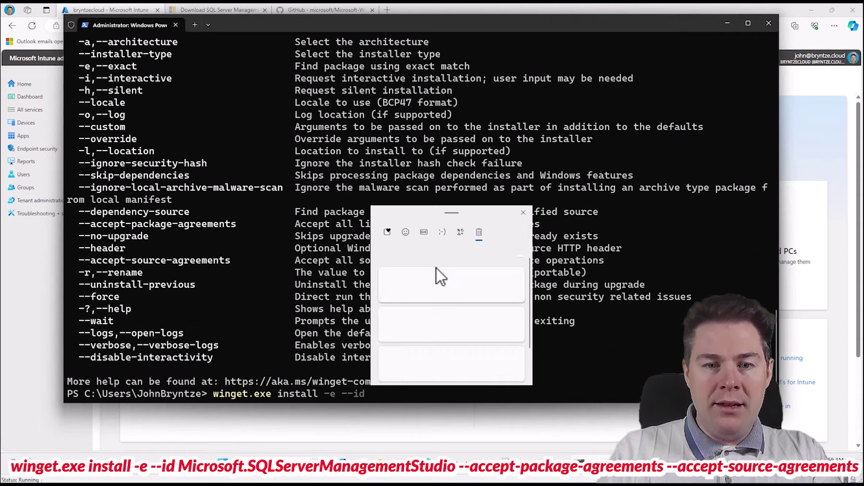
pyautogui.click(425, 320)
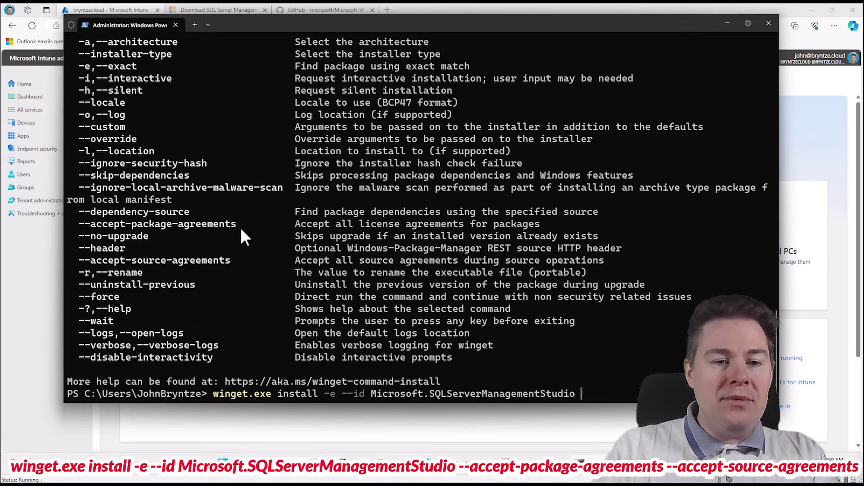
pyautogui.moveTo(239, 225); pyautogui.dragTo(81, 222)
pyautogui.hotkey('ctrl', 'c')
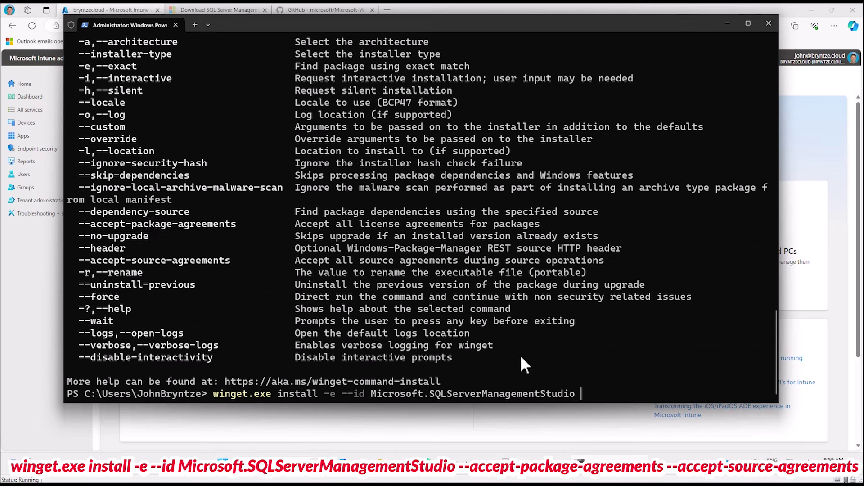
pyautogui.hotkey('ctrl', 'v')
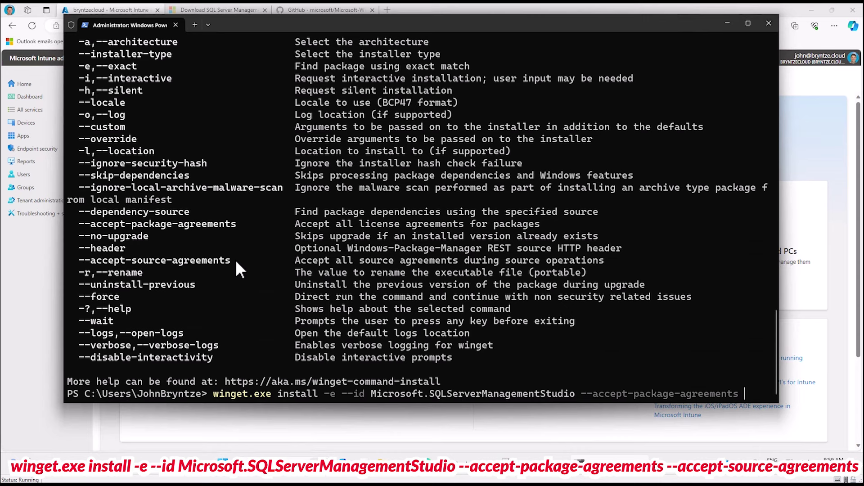
pyautogui.moveTo(237, 262); pyautogui.dragTo(135, 262)
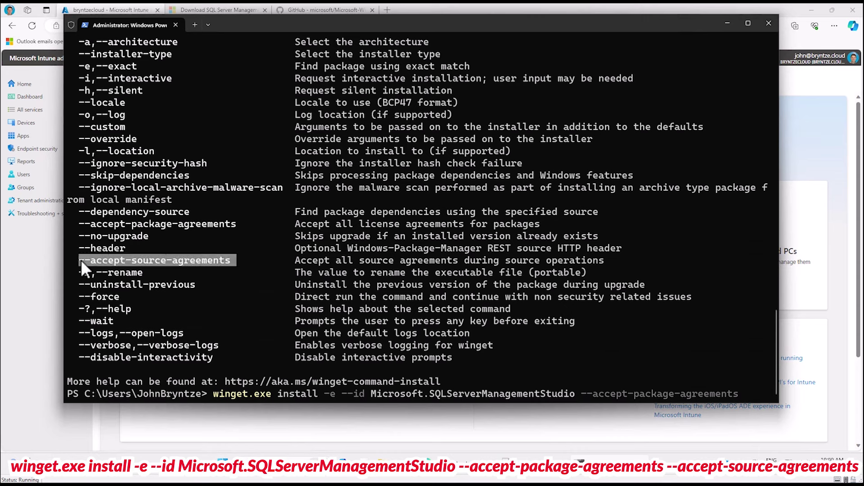
pyautogui.hotkey('ctrl', 'c')
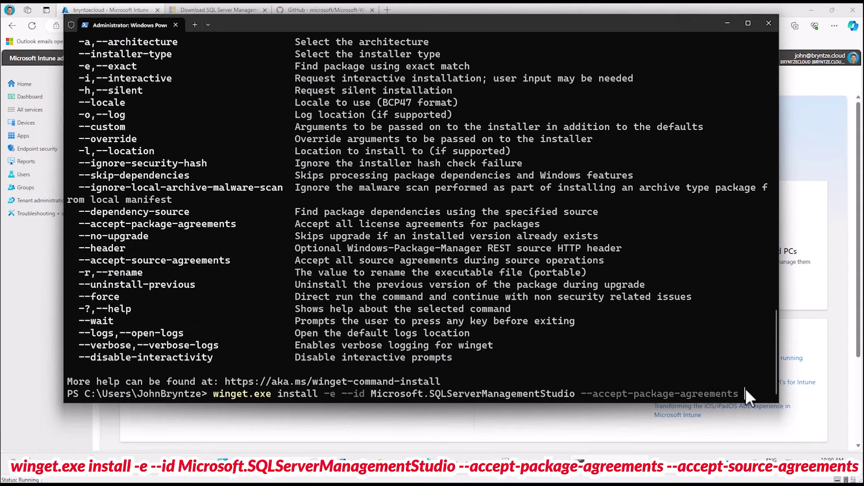
pyautogui.hotkey('ctrl', 'v')
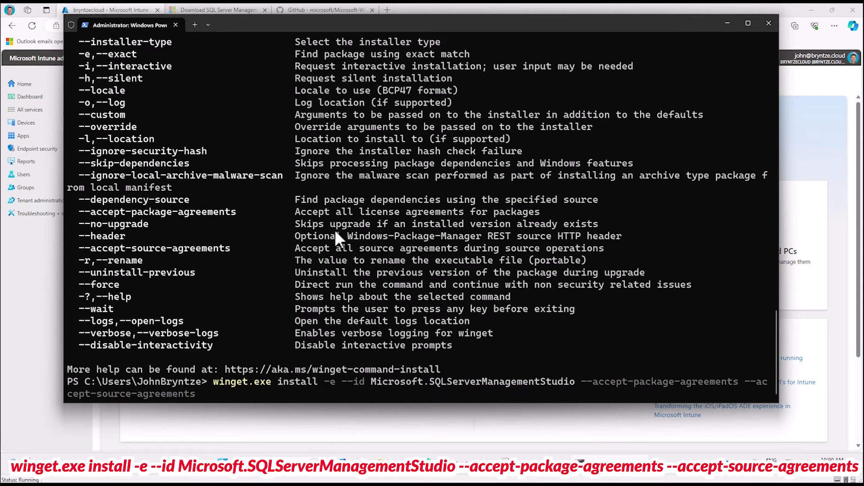
# Review the --architecture option in the install help, and check the exact-match, ID and agreement options in the composed command.
pyautogui.scroll(3, 335, 232)
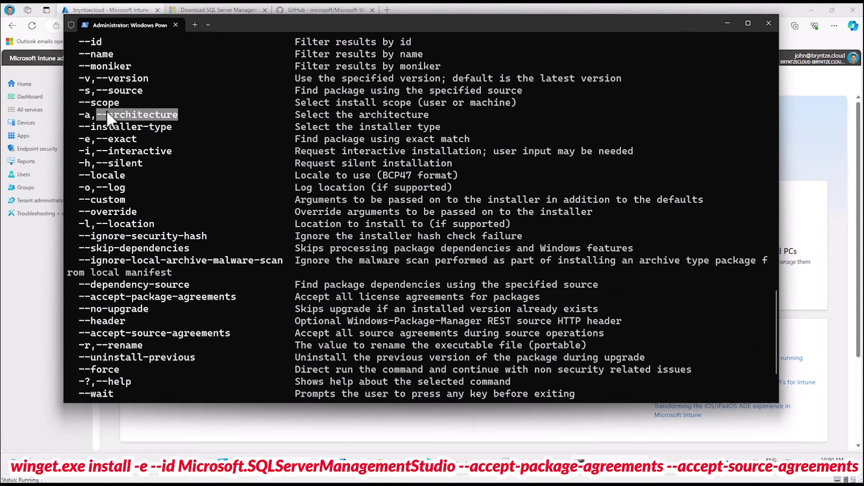
pyautogui.hotkey('ctrl', 'v')
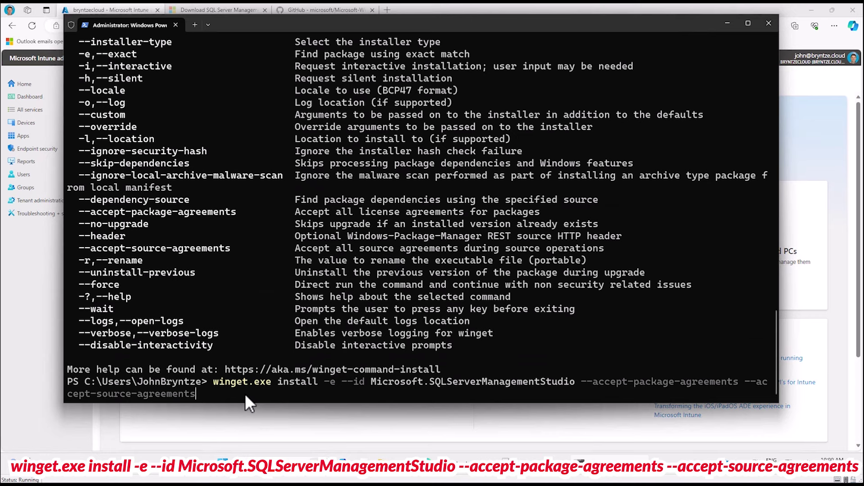
pyautogui.scroll(3, 200, 260)
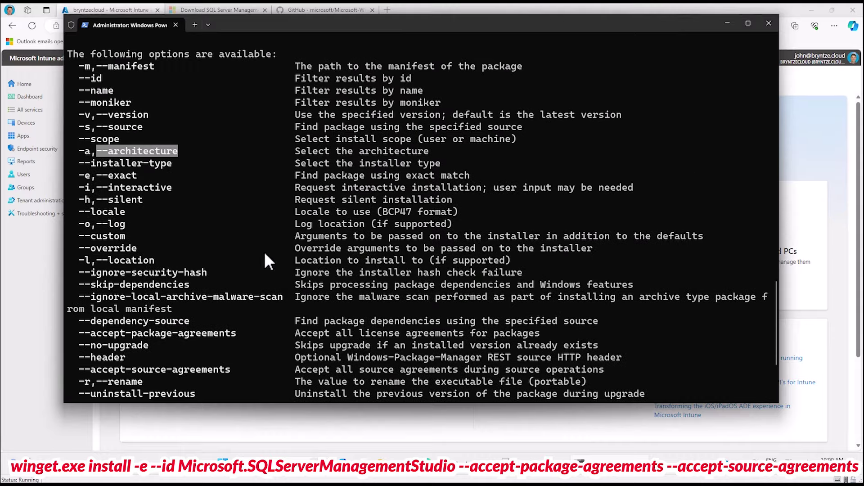
pyautogui.scroll(-3, 216, 208)
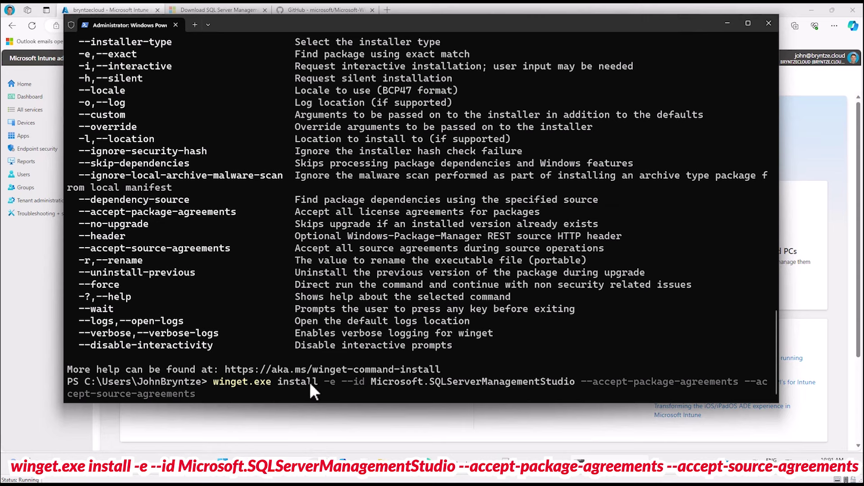
pyautogui.moveTo(325, 380); pyautogui.dragTo(724, 381)
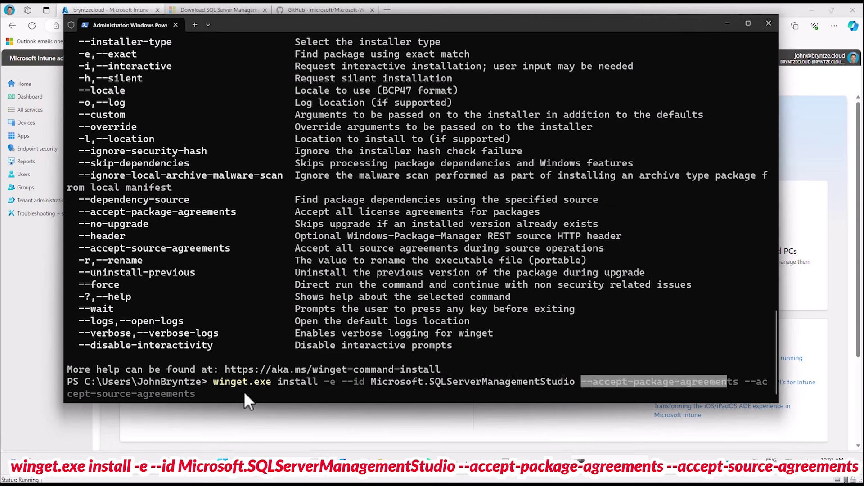
# Run the composed winget command to install Microsoft.SQLServerManagementStudio.
pyautogui.click(261, 392)
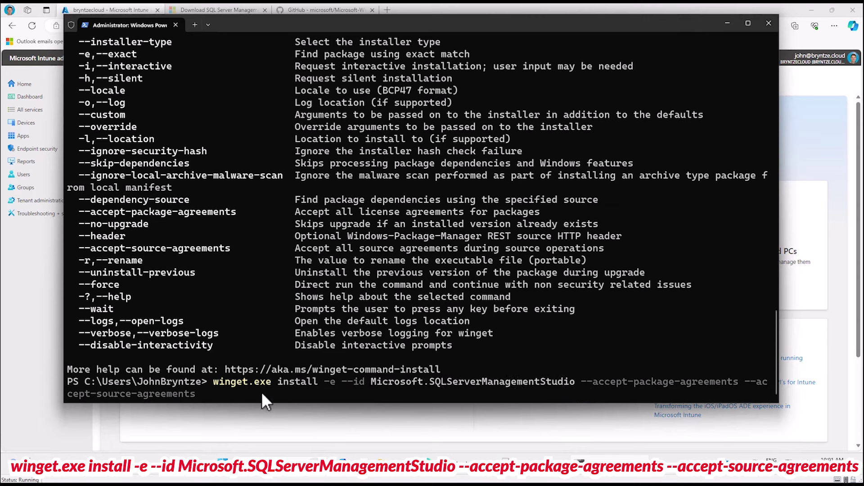
pyautogui.press('Return')
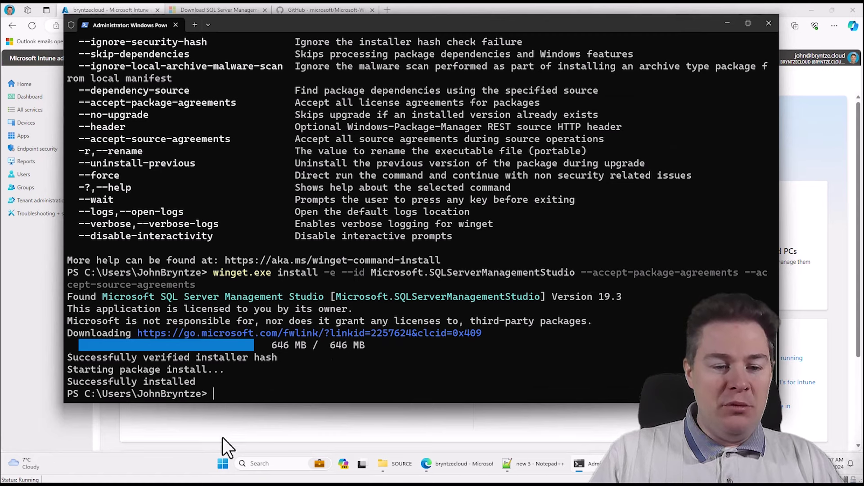
# Search the installed apps for sql and launch SQL Server Management Studio 19.
pyautogui.click(222, 464)
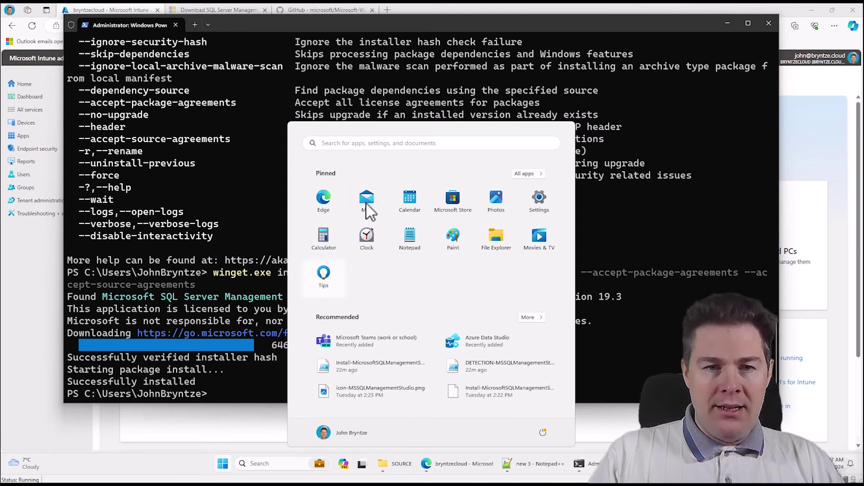
pyautogui.click(344, 142)
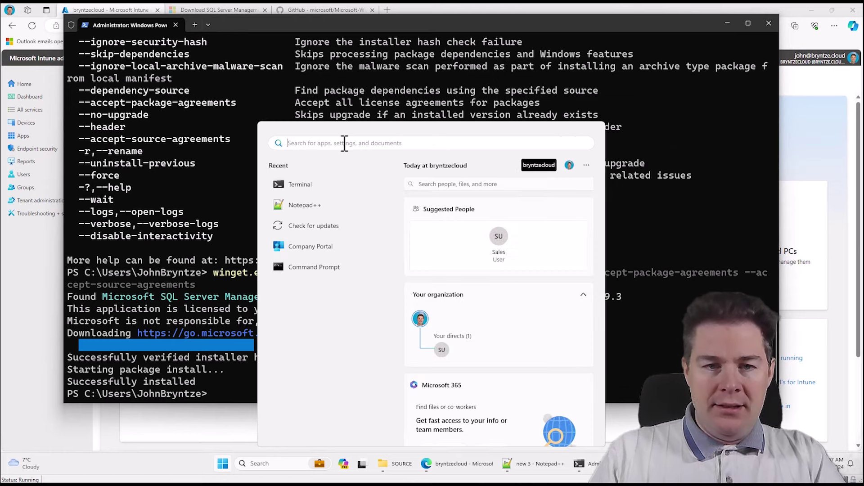
pyautogui.write('sql')
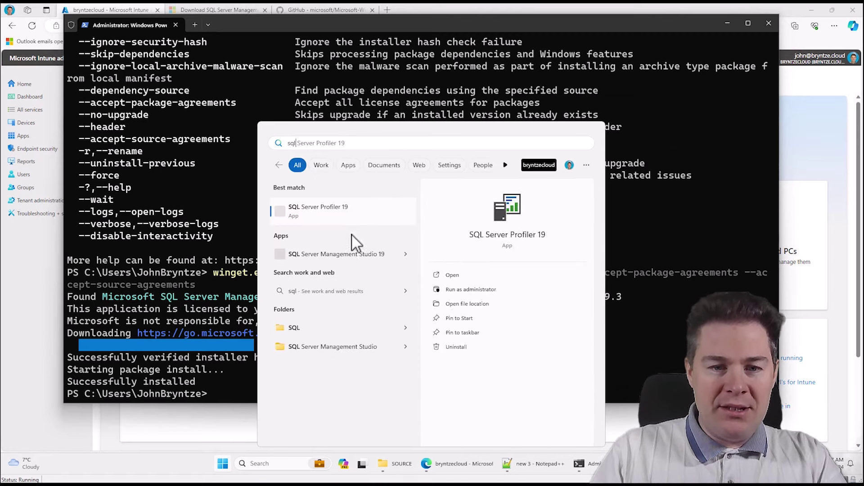
pyautogui.click(326, 239)
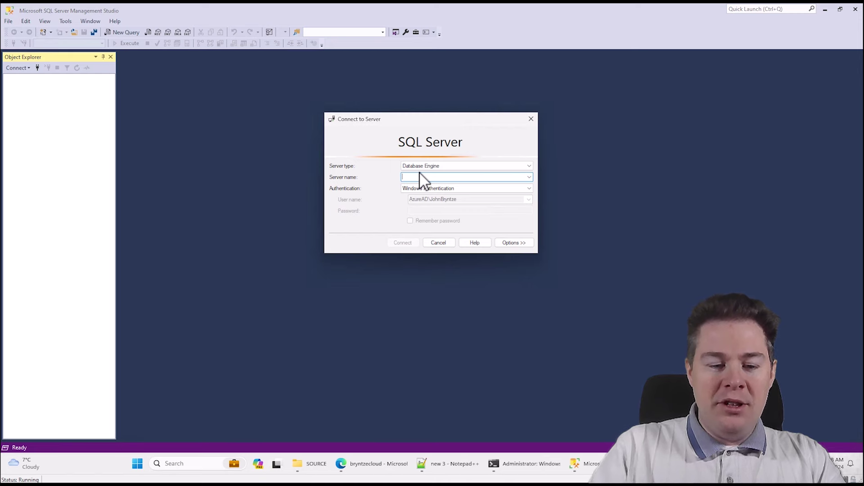
# Enter JBN-SQL01 as the server name for the database engine connection, and dismiss the connection dialog without connecting.
pyautogui.write('JBN-SQL01')
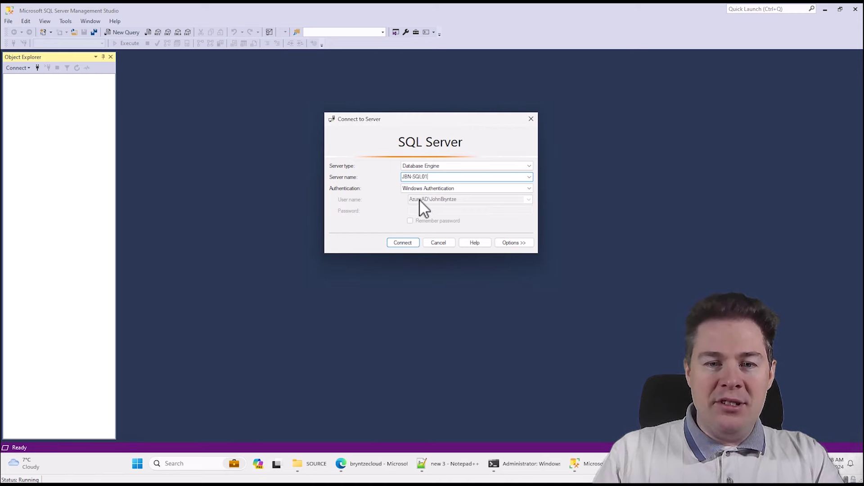
pyautogui.click(531, 119)
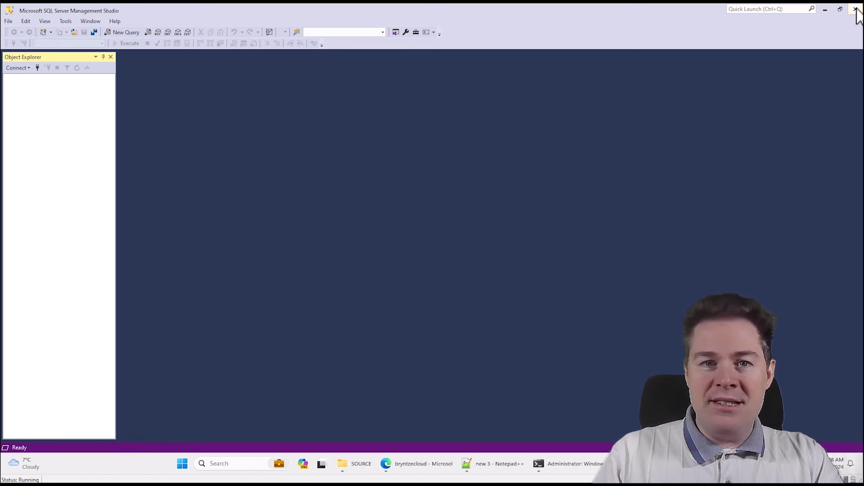
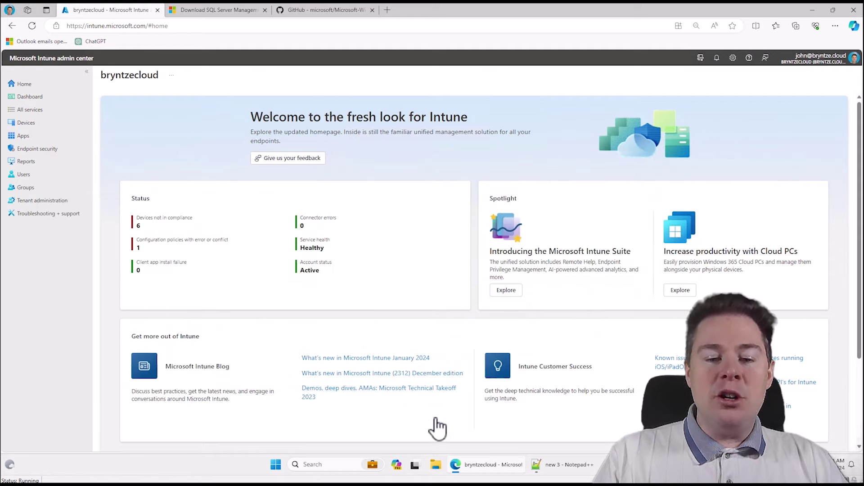
# Switch to File Explorer and open the IntunePackages folder on Local Disk (C:).
pyautogui.click(436, 467)
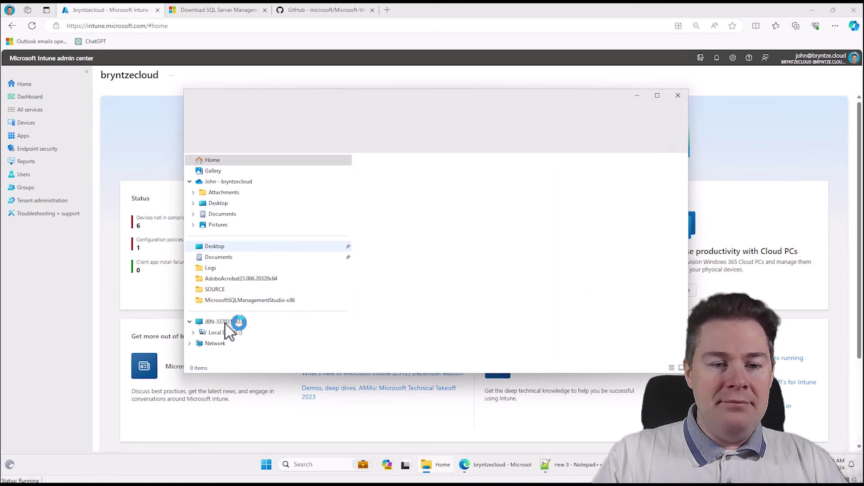
pyautogui.click(220, 335)
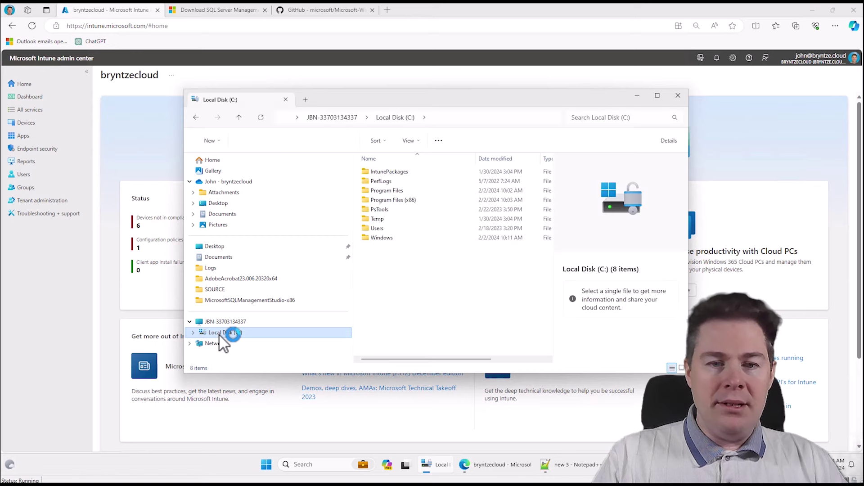
pyautogui.doubleClick(388, 174)
pyautogui.click(385, 175)
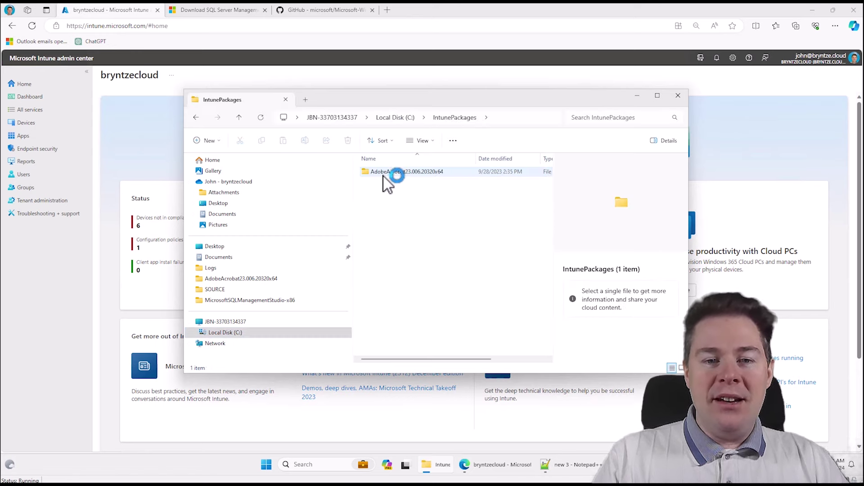
pyautogui.click(397, 220)
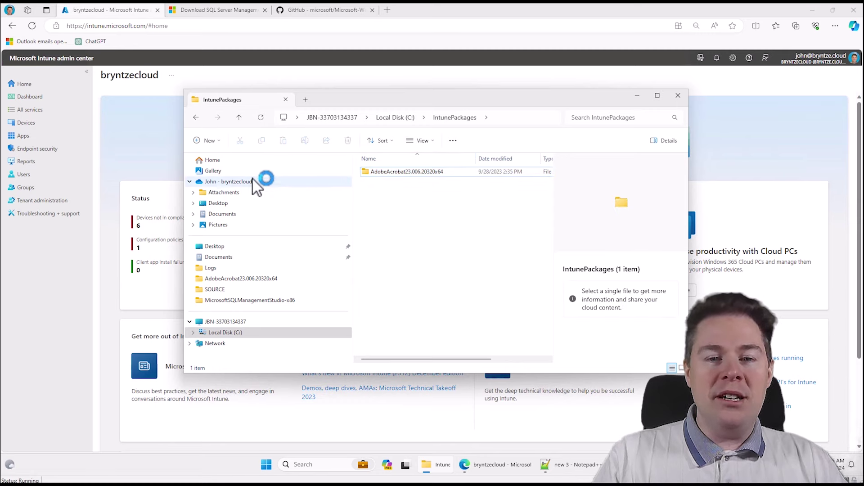
pyautogui.click(217, 142)
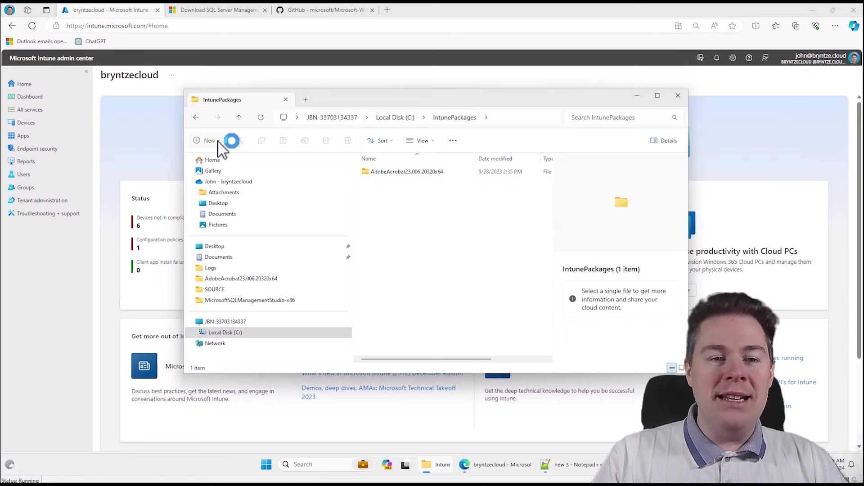
pyautogui.click(404, 220)
pyautogui.rightClick(405, 220)
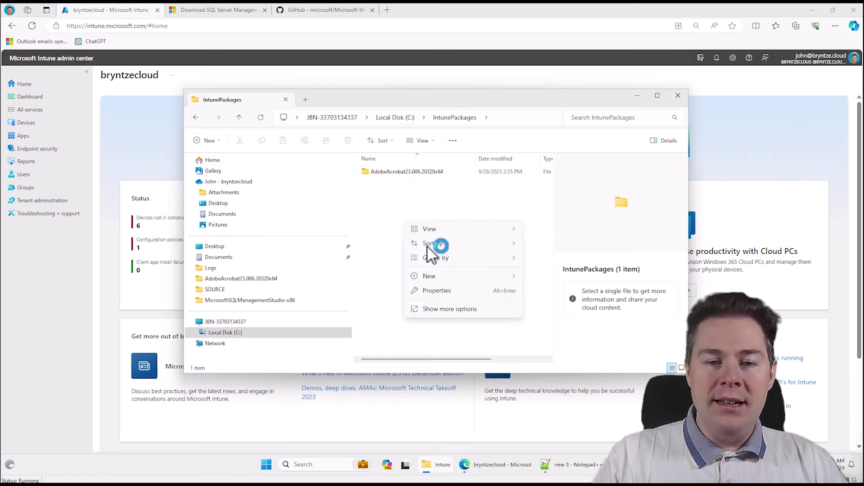
pyautogui.moveTo(515, 279)
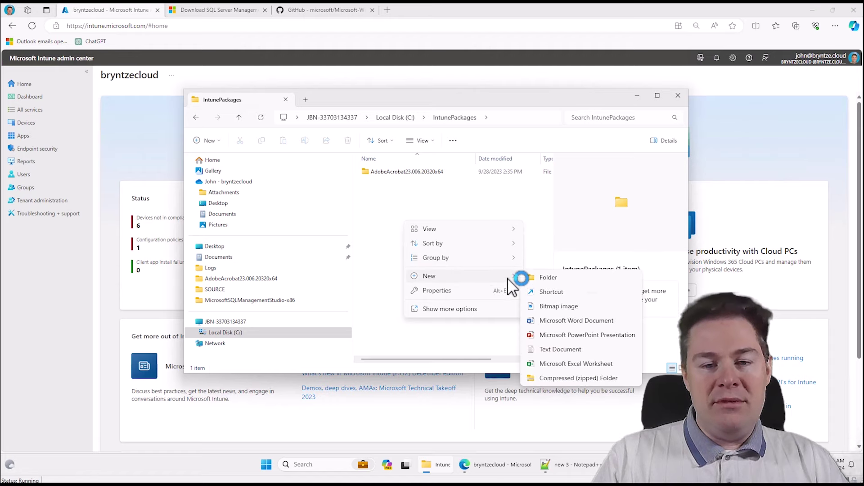
pyautogui.click(396, 209)
# Create a folder named MicrosoftSQLManagementStudio-x86 inside IntunePackages.
pyautogui.hotkey('ctrl', 'shift', 'n')
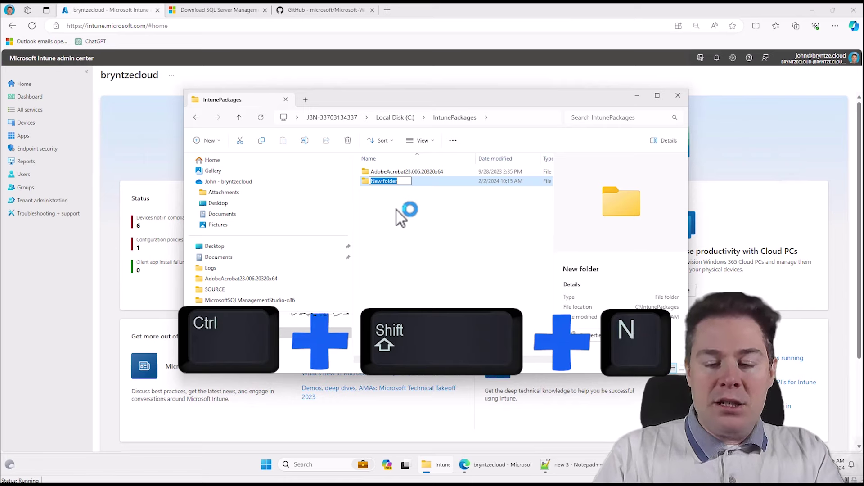
pyautogui.write('Microsoft')
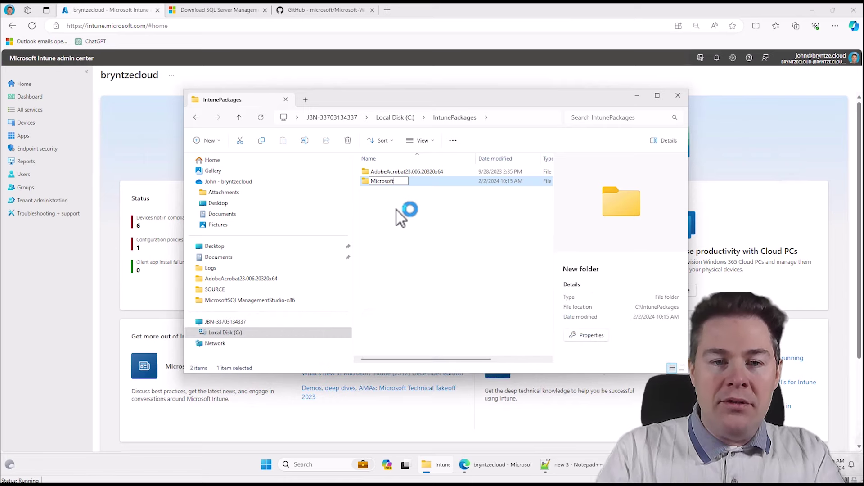
pyautogui.write('SQLManagement')
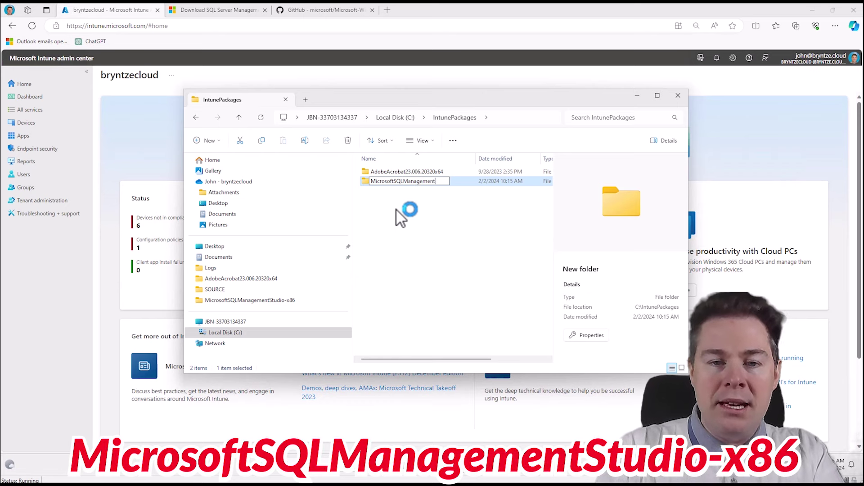
pyautogui.write('Studio')
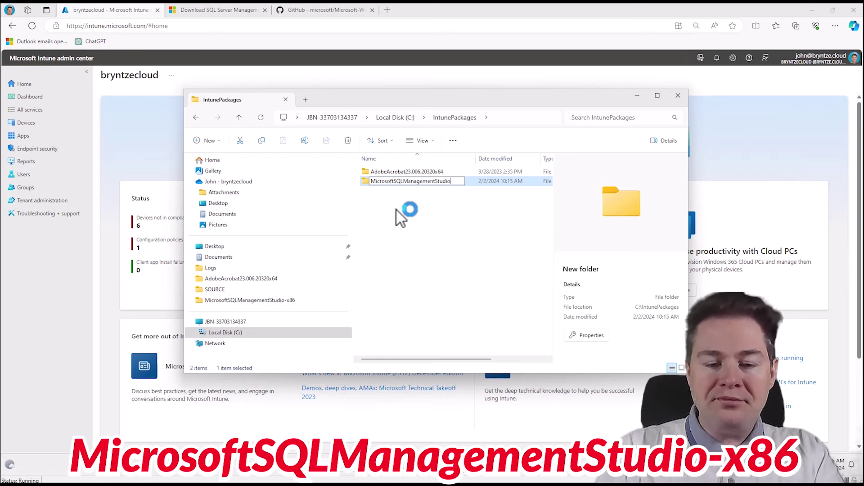
pyautogui.write('-')
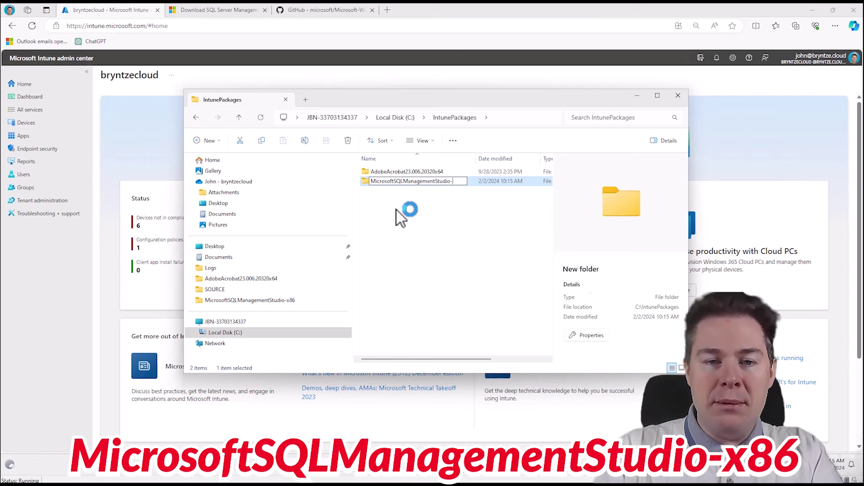
pyautogui.write('x86')
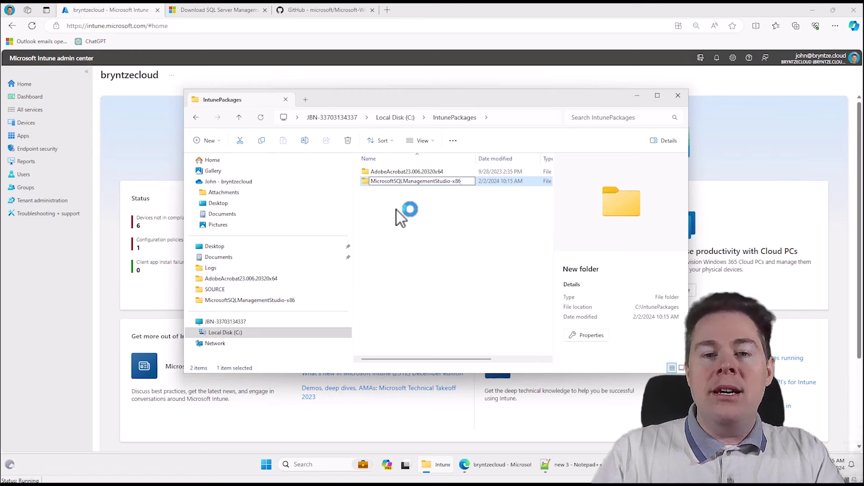
pyautogui.press('Return')
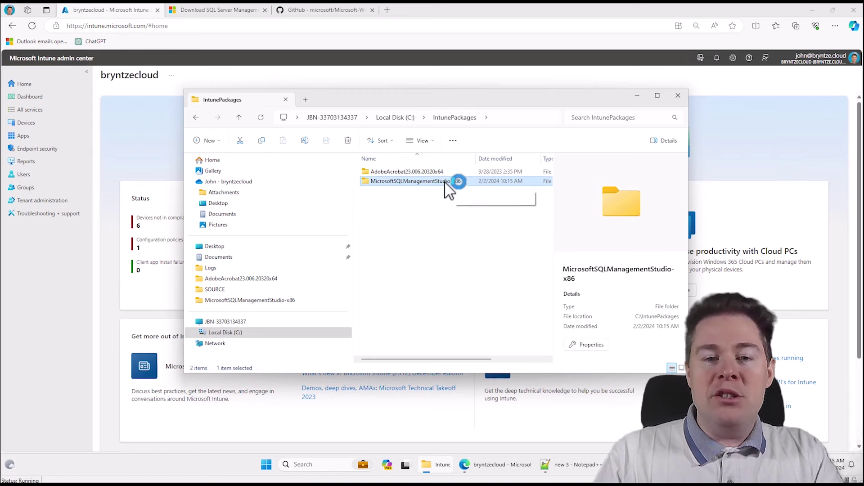
# Open the MicrosoftSQLManagementStudio-x86 folder and create a subfolder named OUTPUT in it.
pyautogui.doubleClick(417, 182)
pyautogui.rightClick(409, 225)
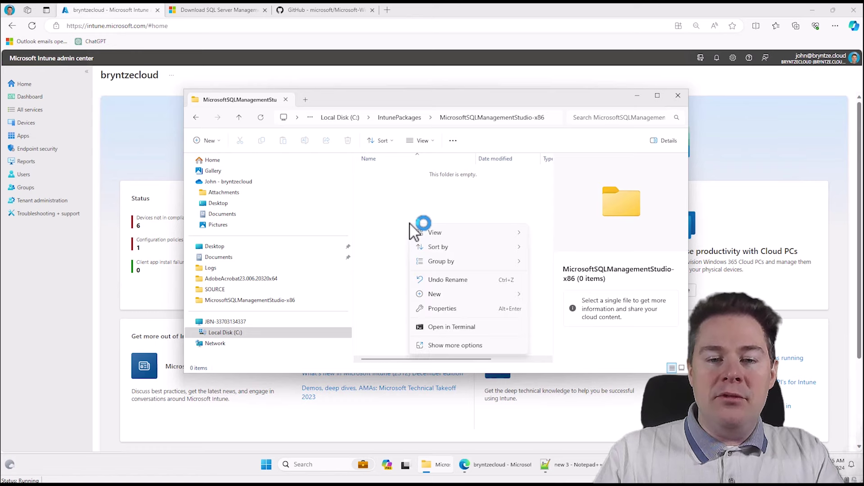
pyautogui.moveTo(503, 298)
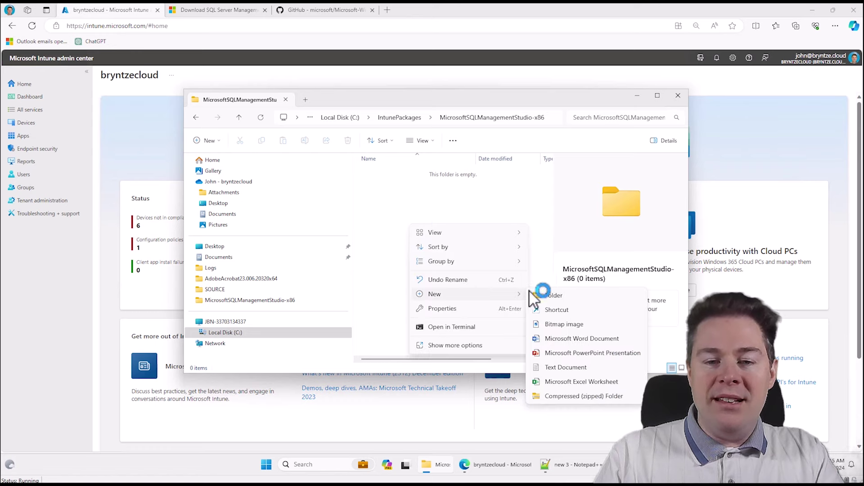
pyautogui.click(558, 302)
pyautogui.write('O')
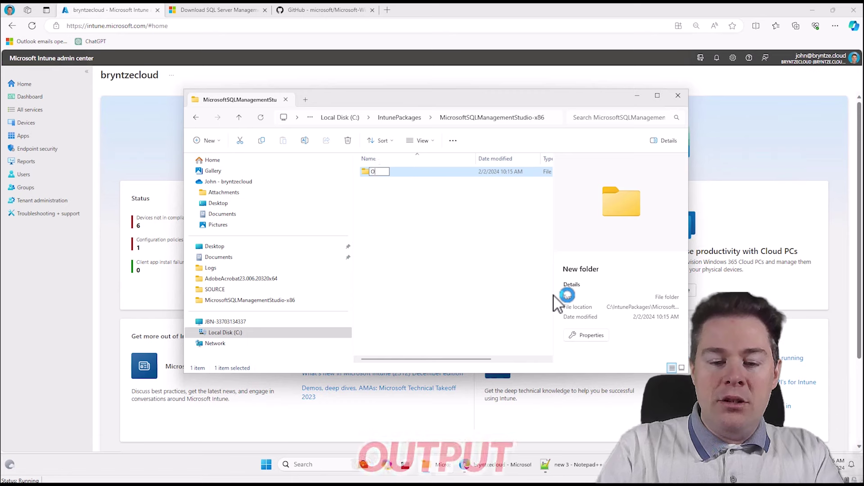
pyautogui.write('UTPUT')
pyautogui.press('Return')
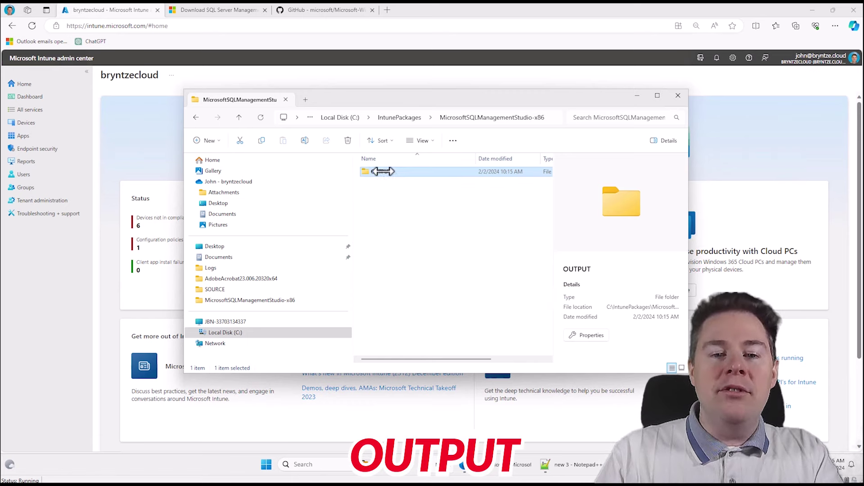
pyautogui.click(387, 195)
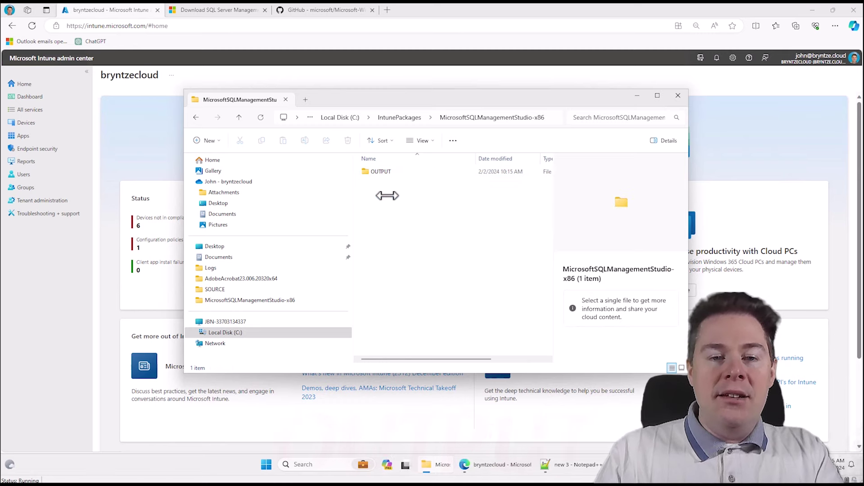
# Create a second subfolder beside OUTPUT and name it SOURCE, correcting any misspelling in its name.
pyautogui.click(215, 141)
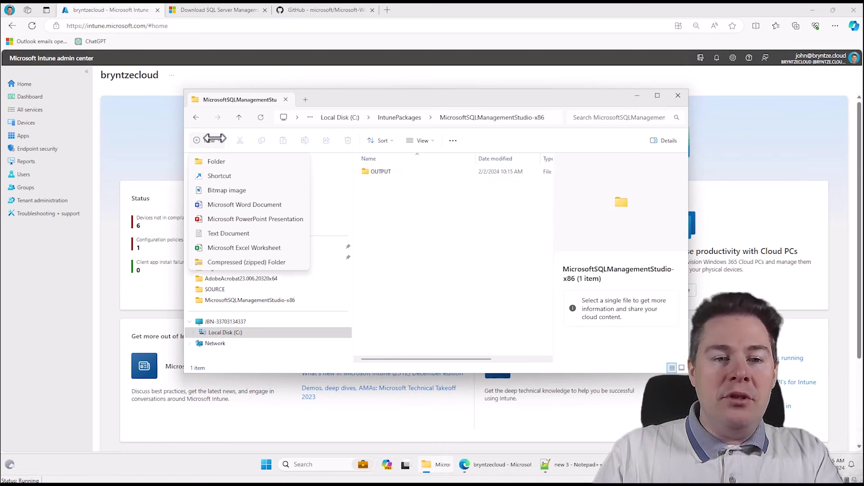
pyautogui.click(219, 162)
pyautogui.write('SPURCE')
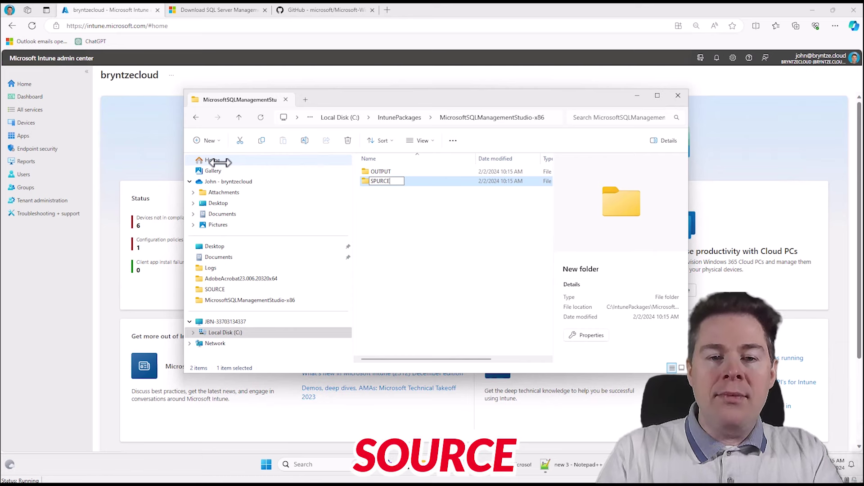
pyautogui.press('Return')
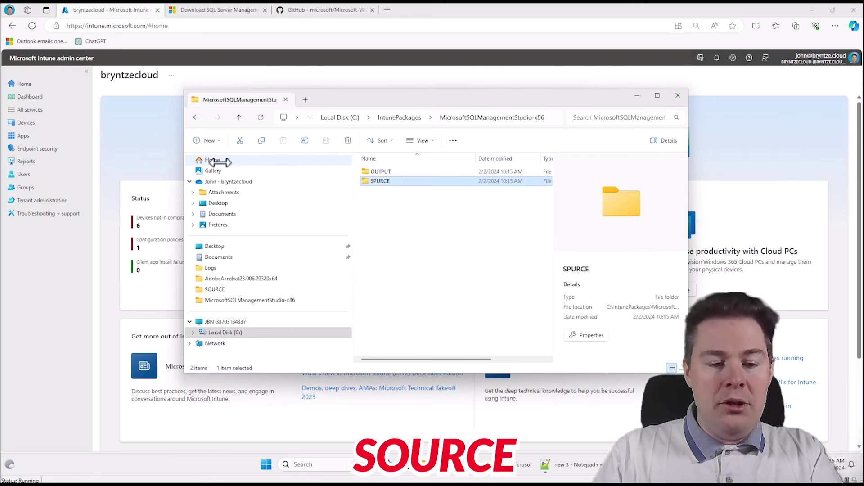
pyautogui.press('F2')
pyautogui.write('SP')
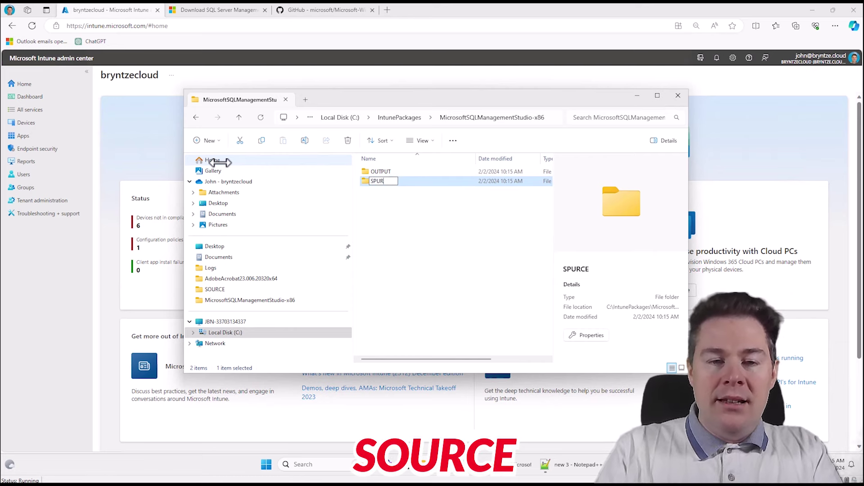
pyautogui.write('UR')
pyautogui.press('BackSpace')
pyautogui.press('BackSpace')
pyautogui.press('BackSpace')
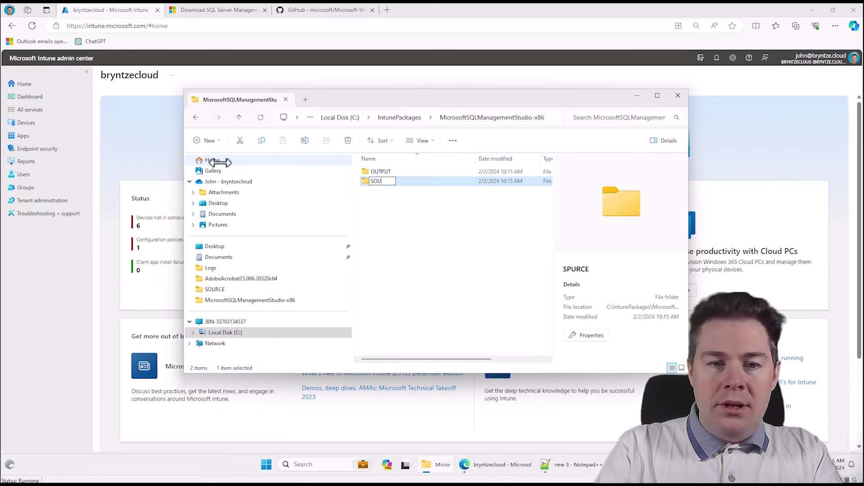
pyautogui.press('Return')
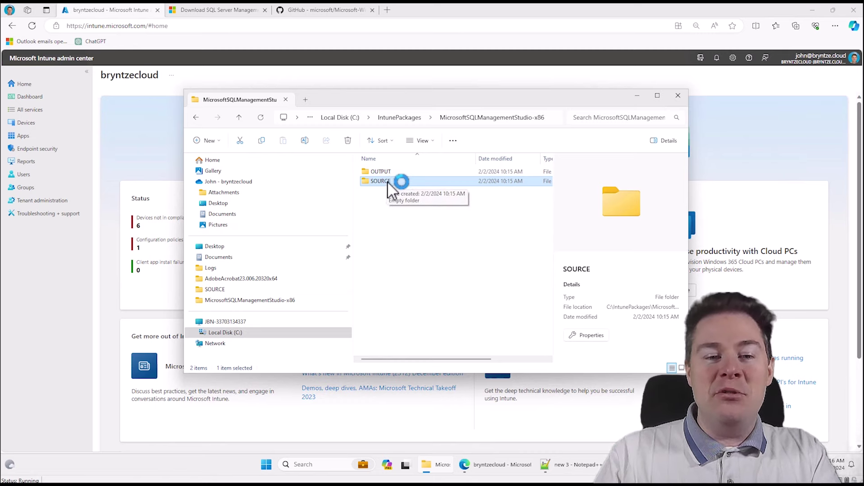
pyautogui.click(385, 203)
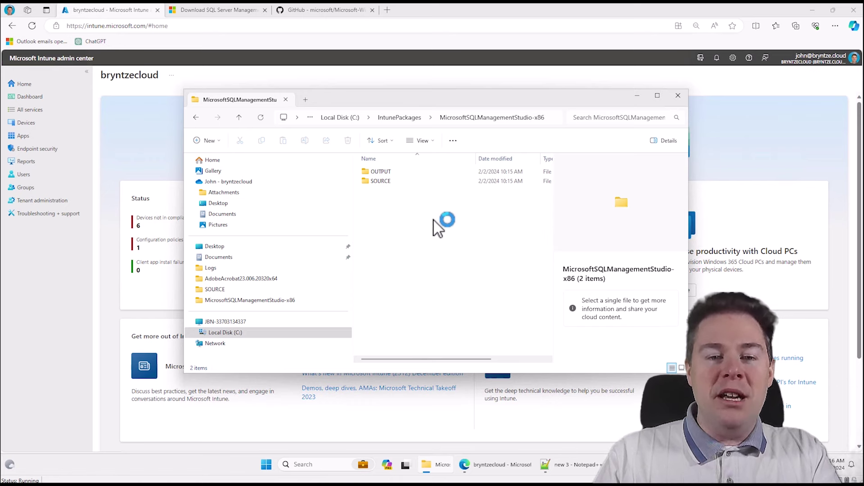
# Open the SOURCE folder, switch to Notepad++ and remove the blank lines at the end of the new 2 install script.
pyautogui.doubleClick(377, 182)
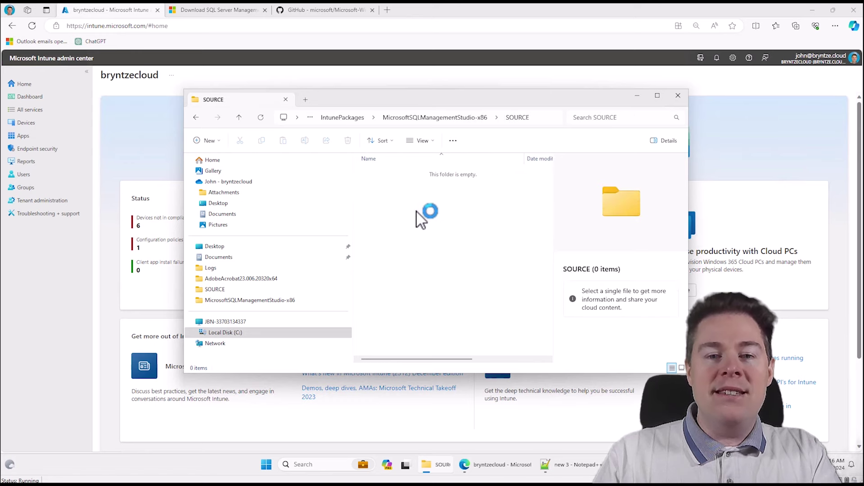
pyautogui.click(561, 465)
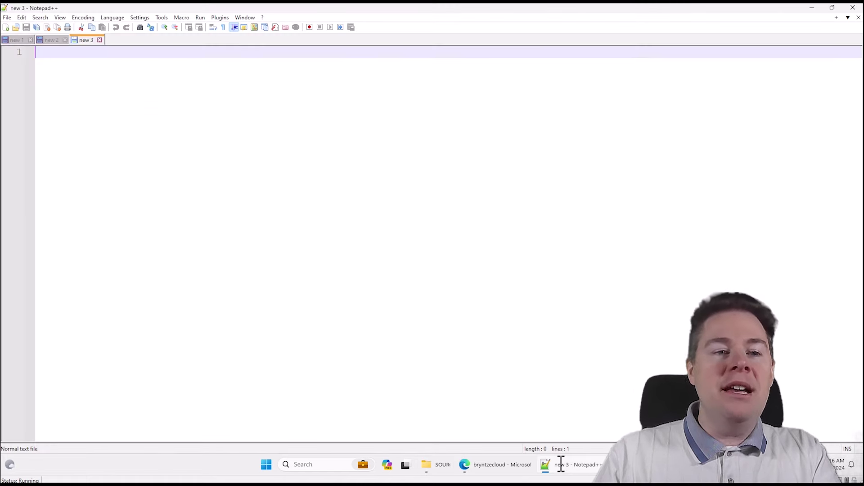
pyautogui.click(55, 42)
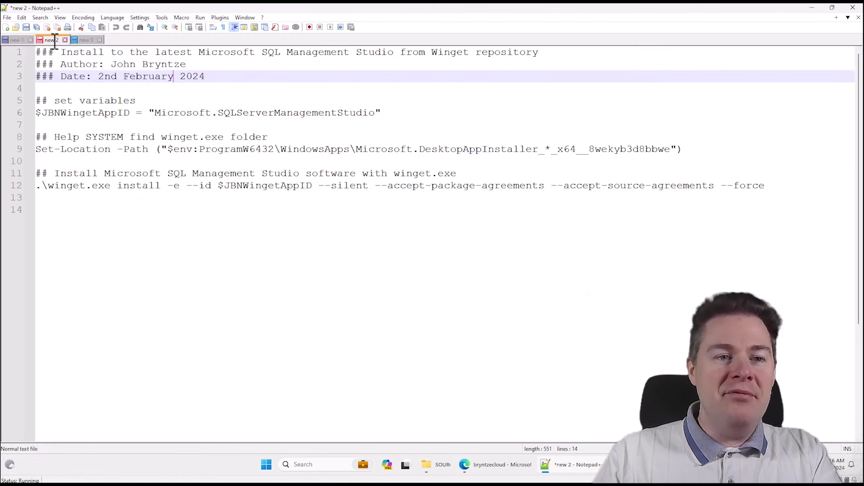
pyautogui.click(154, 205)
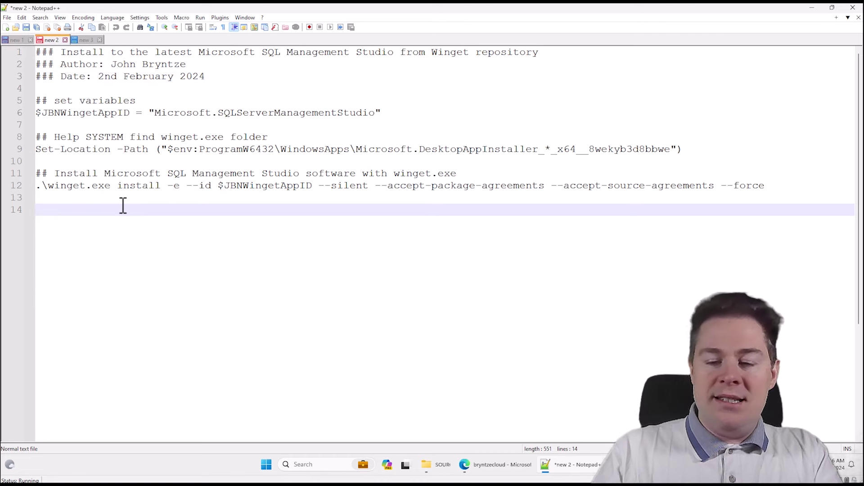
pyautogui.press('BackSpace')
pyautogui.press('BackSpace')
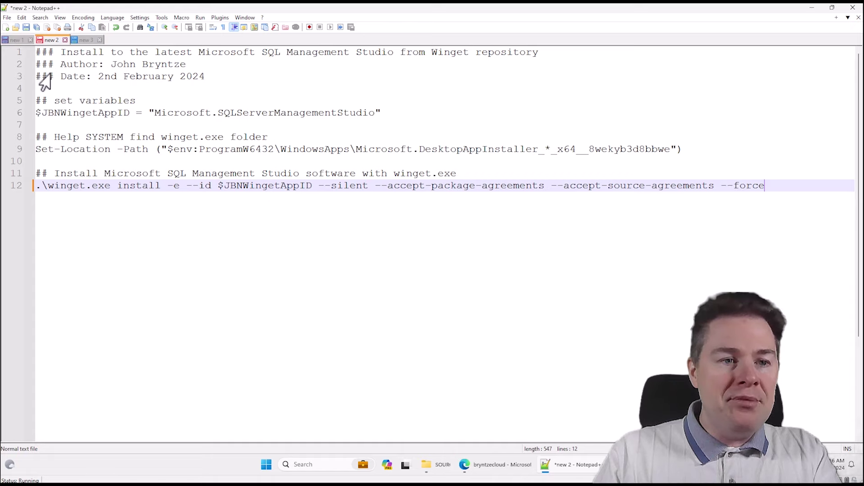
# Review the script's comment lines marked with #, including the header's description, author and date.
pyautogui.moveTo(51, 77); pyautogui.dragTo(30, 54)
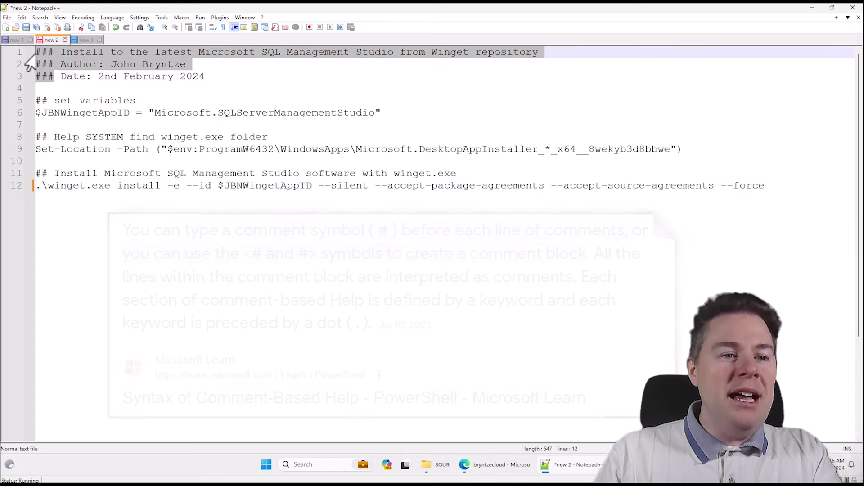
pyautogui.click(36, 55)
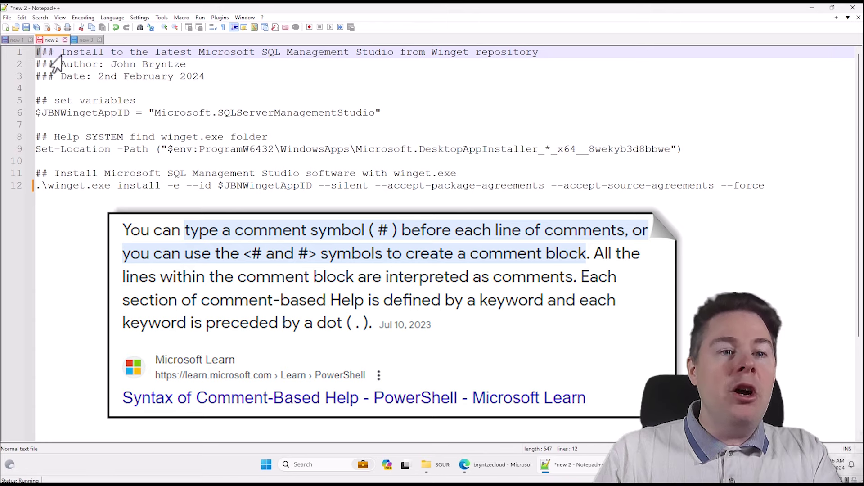
pyautogui.moveTo(136, 101); pyautogui.dragTo(27, 52)
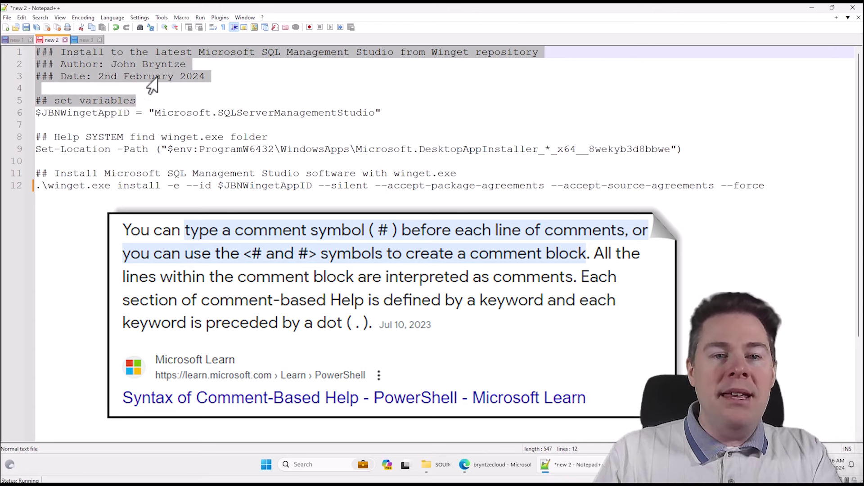
pyautogui.click(77, 65)
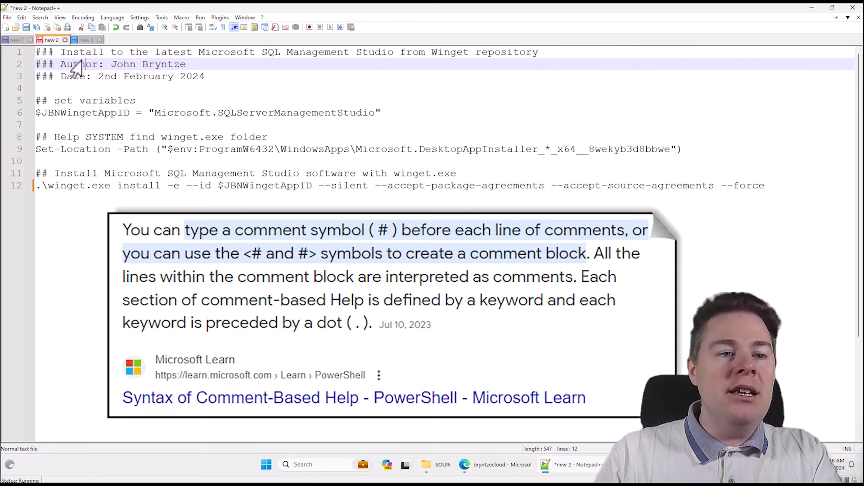
pyautogui.moveTo(67, 52); pyautogui.dragTo(148, 104)
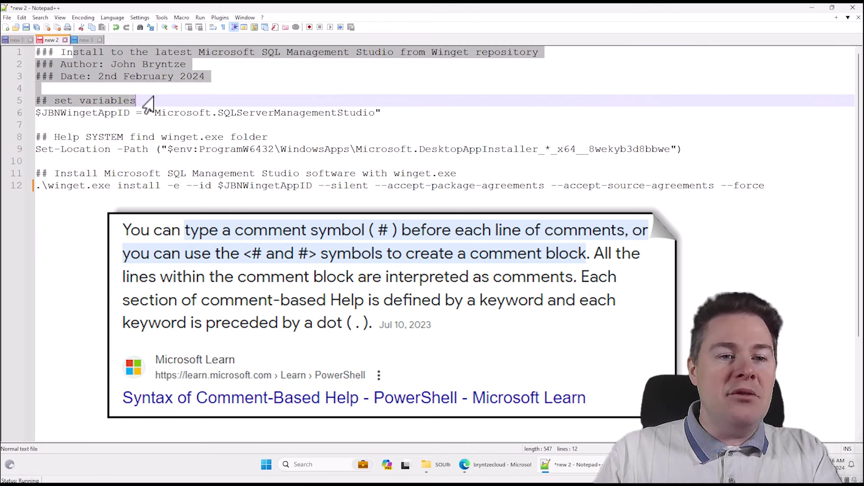
pyautogui.moveTo(269, 138); pyautogui.dragTo(26, 145)
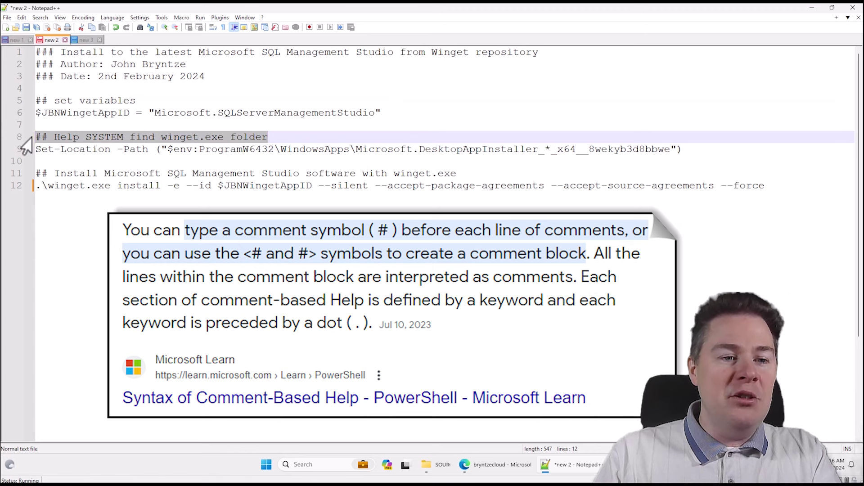
pyautogui.moveTo(143, 173); pyautogui.dragTo(21, 176)
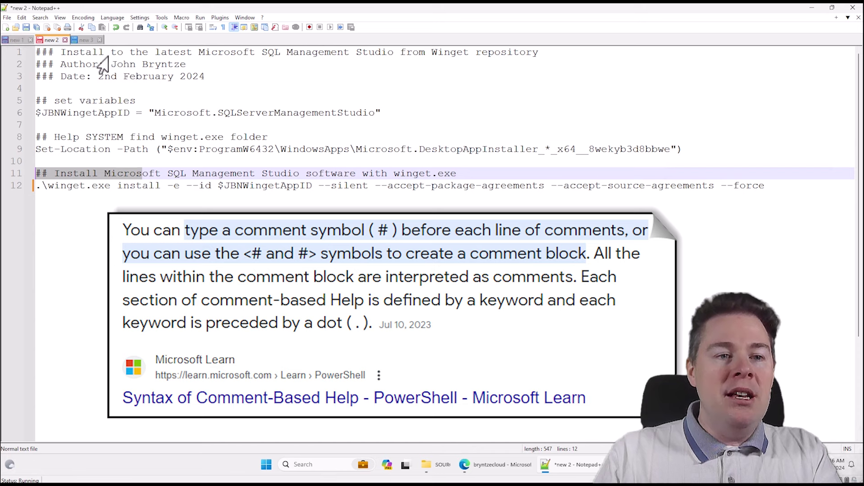
pyautogui.moveTo(105, 53); pyautogui.dragTo(393, 63)
pyautogui.click(287, 63)
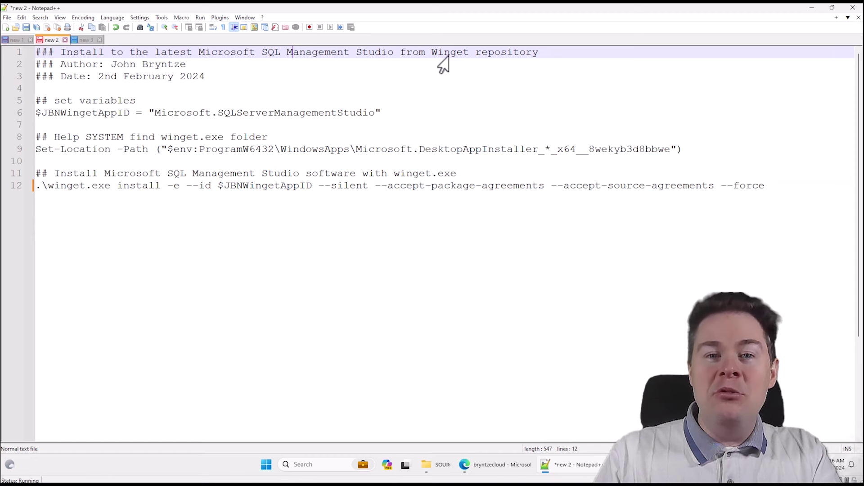
pyautogui.moveTo(186, 67); pyautogui.dragTo(206, 77)
pyautogui.click(99, 76)
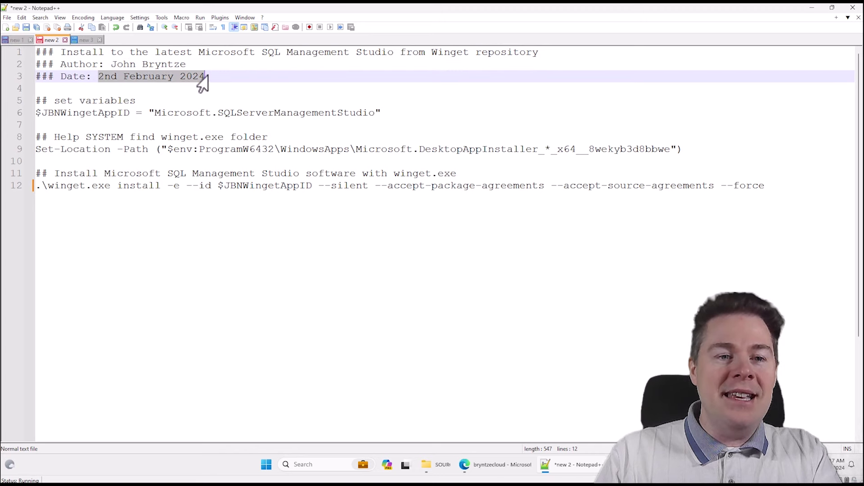
pyautogui.click(203, 90)
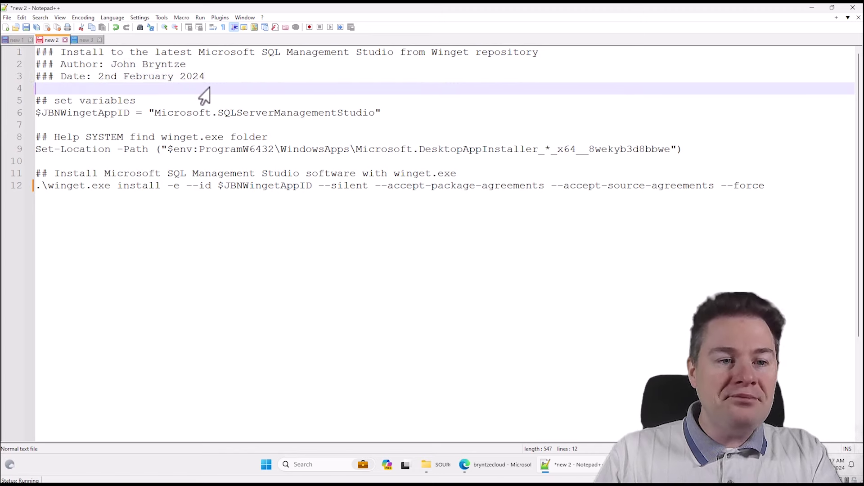
# Examine the variable section, where $JBNWingetAppID is assigned the winget package ID.
pyautogui.click(128, 103)
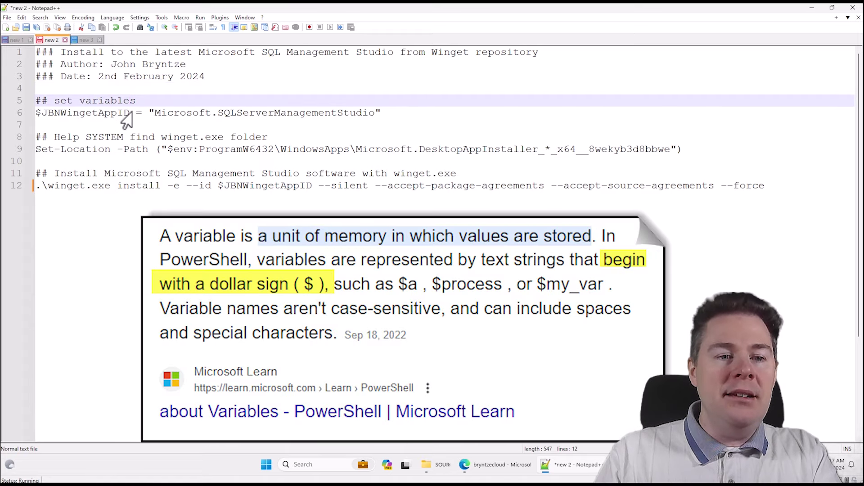
pyautogui.click(36, 115)
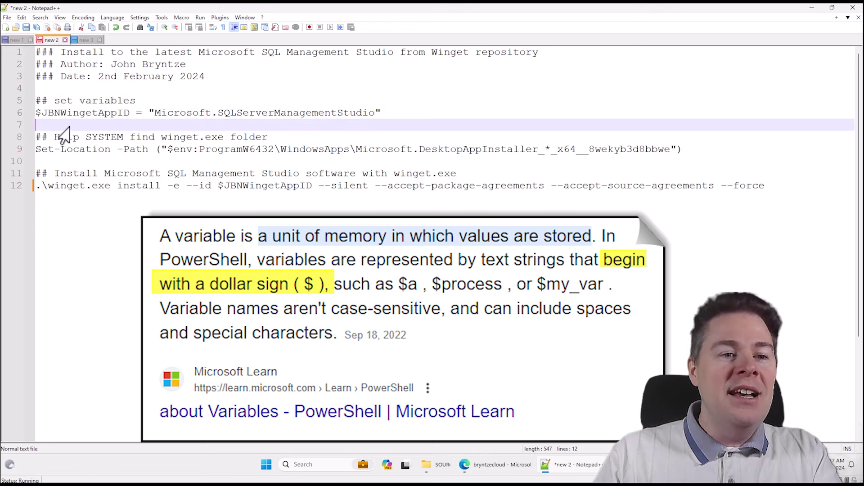
pyautogui.moveTo(37, 113); pyautogui.dragTo(128, 116)
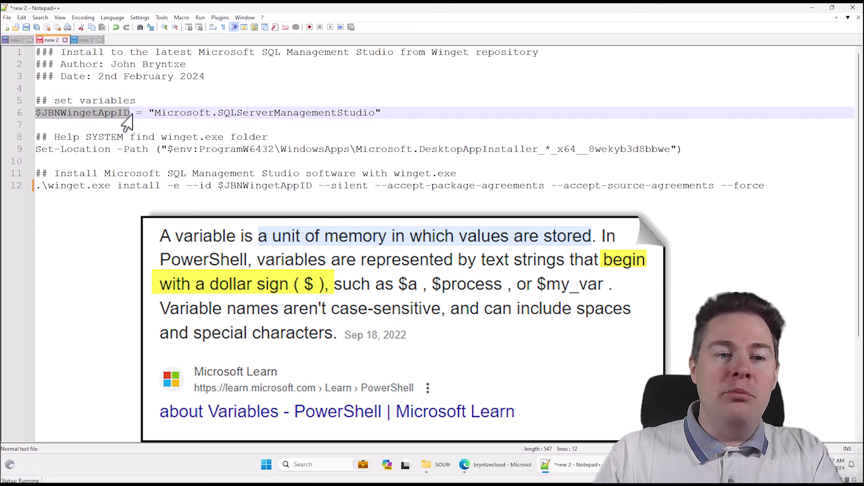
pyautogui.click(127, 118)
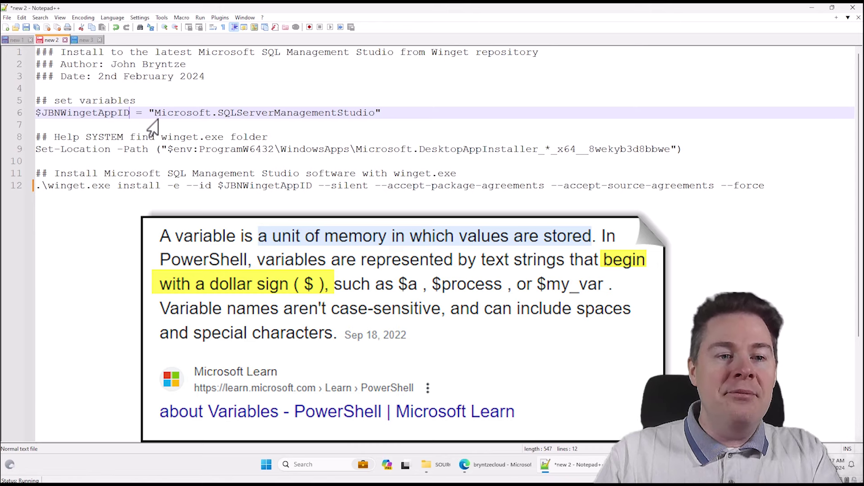
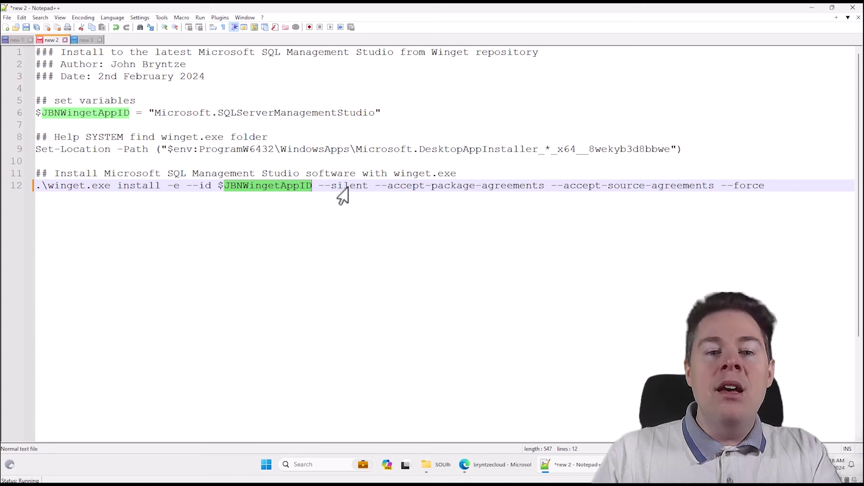
# Review the --silent, --accept-package-agreements and --force switches in the script's winget install line.
pyautogui.click(330, 187)
pyautogui.moveTo(318, 189); pyautogui.dragTo(365, 190)
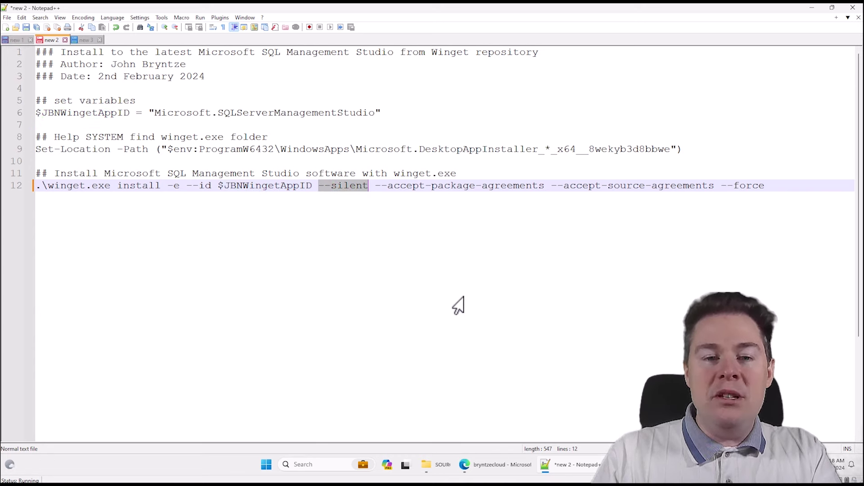
pyautogui.click(366, 189)
pyautogui.moveTo(375, 189); pyautogui.dragTo(544, 189)
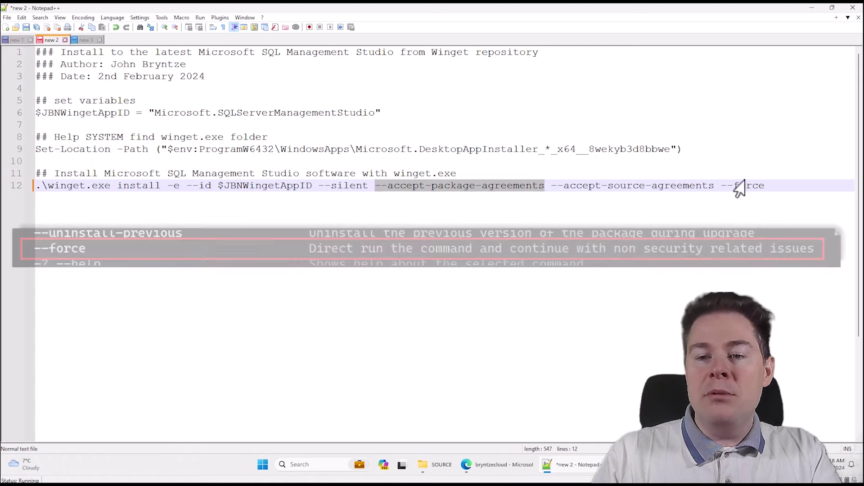
pyautogui.click(721, 189)
pyautogui.moveTo(720, 189); pyautogui.dragTo(764, 189)
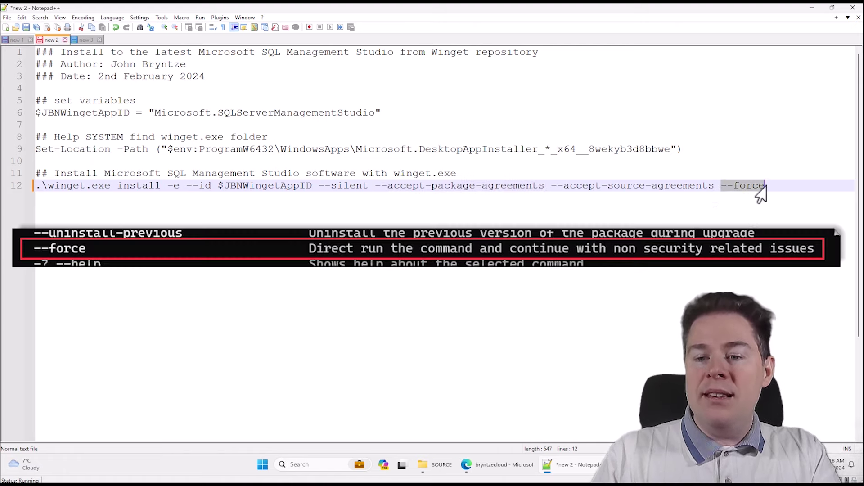
pyautogui.click(540, 187)
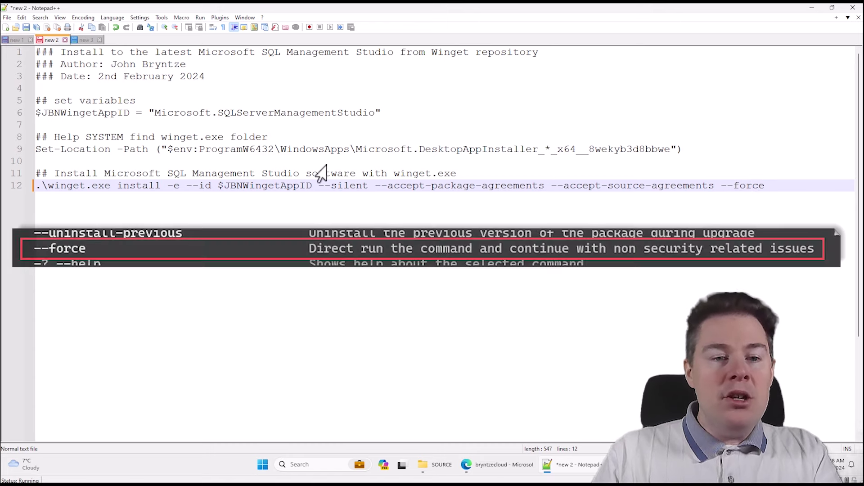
# Examine the .\ prefix before winget.exe and the Set-Location line that points to its folder.
pyautogui.click(42, 189)
pyautogui.moveTo(43, 189); pyautogui.dragTo(39, 190)
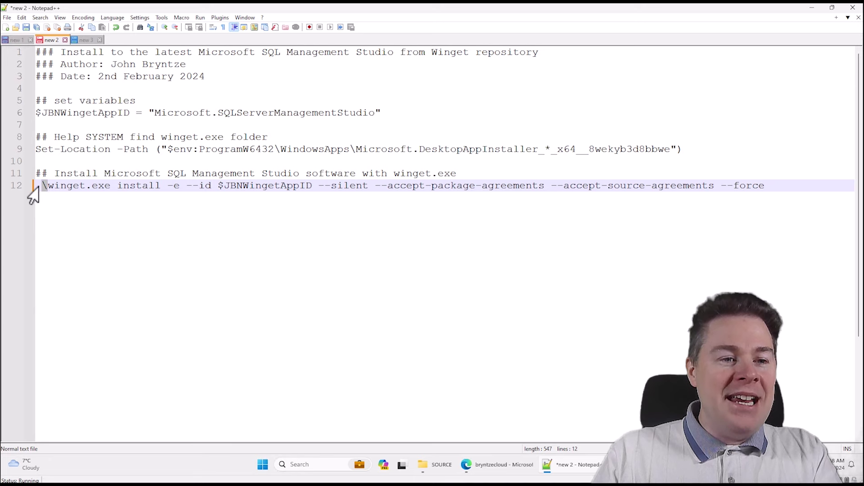
pyautogui.moveTo(36, 150); pyautogui.dragTo(66, 150)
pyautogui.click(122, 154)
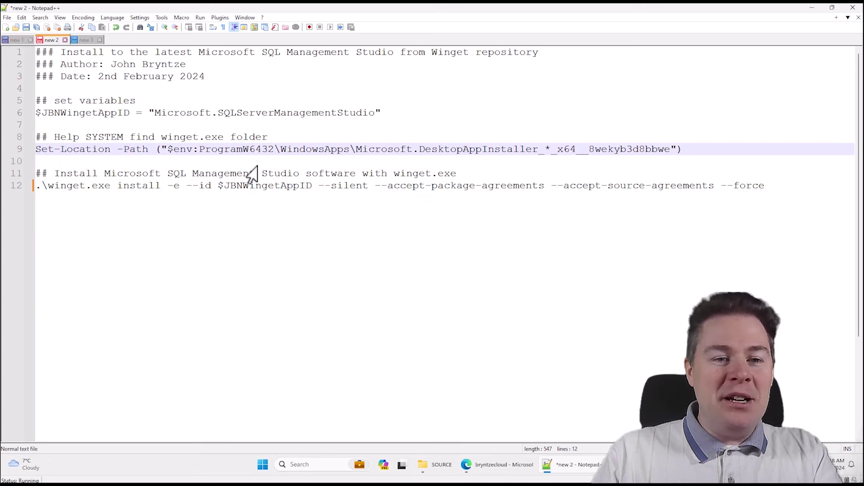
pyautogui.click(285, 175)
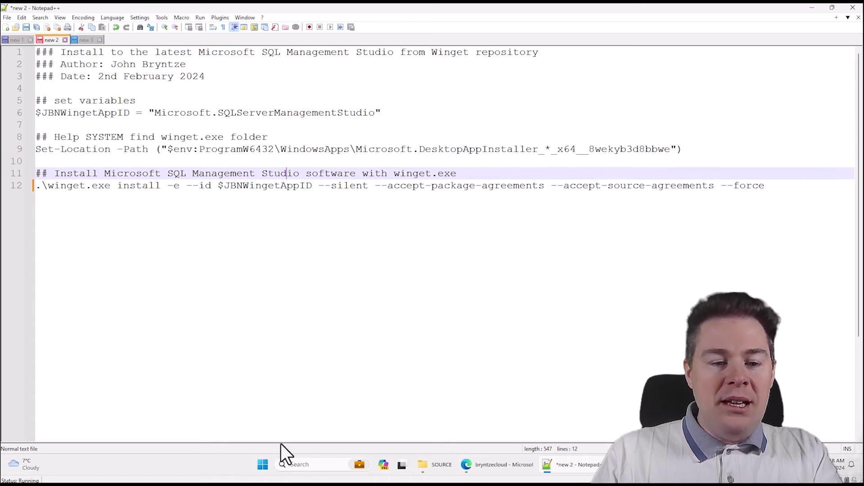
# Open Command Prompt as administrator and move its window so the top of the script stays visible.
pyautogui.click(264, 467)
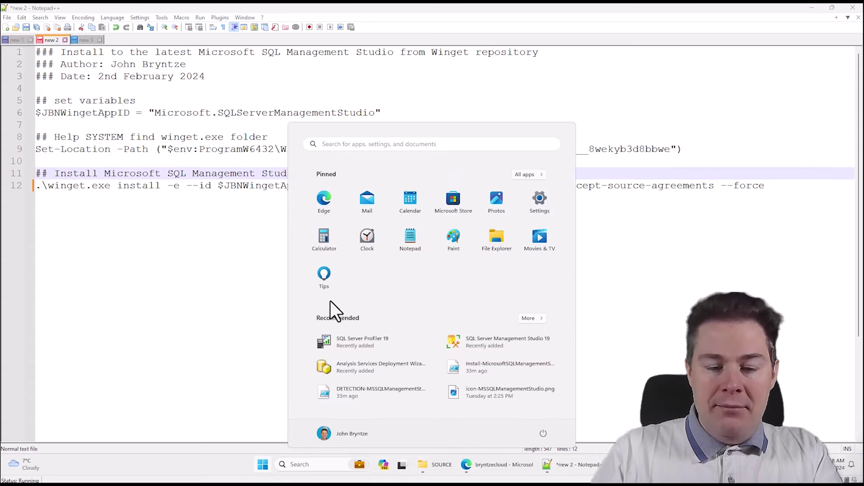
pyautogui.write('cmd.Exe')
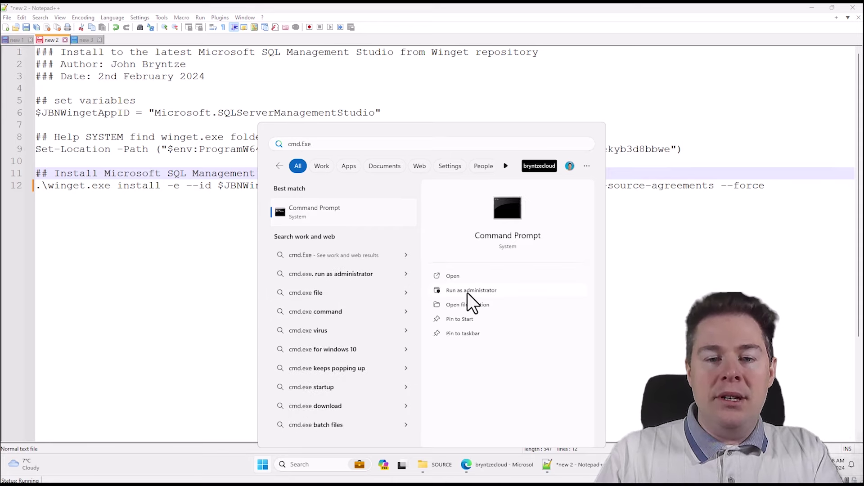
pyautogui.click(467, 293)
pyautogui.click(396, 303)
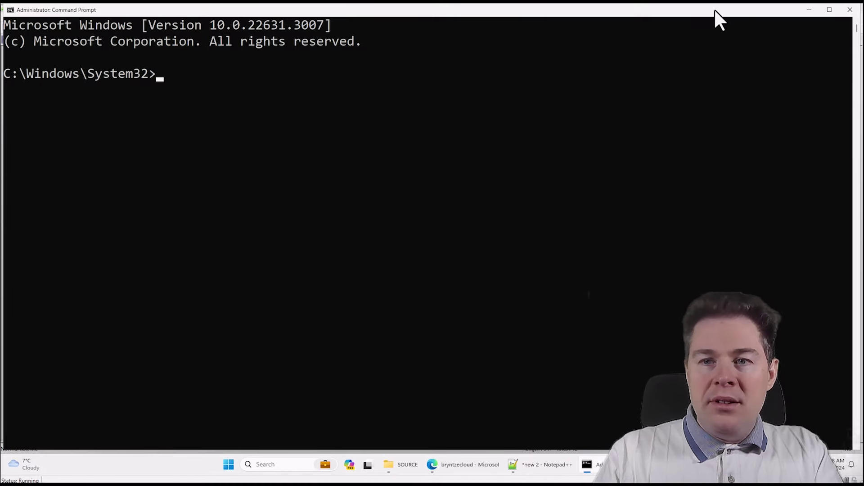
pyautogui.moveTo(715, 14); pyautogui.dragTo(779, 101)
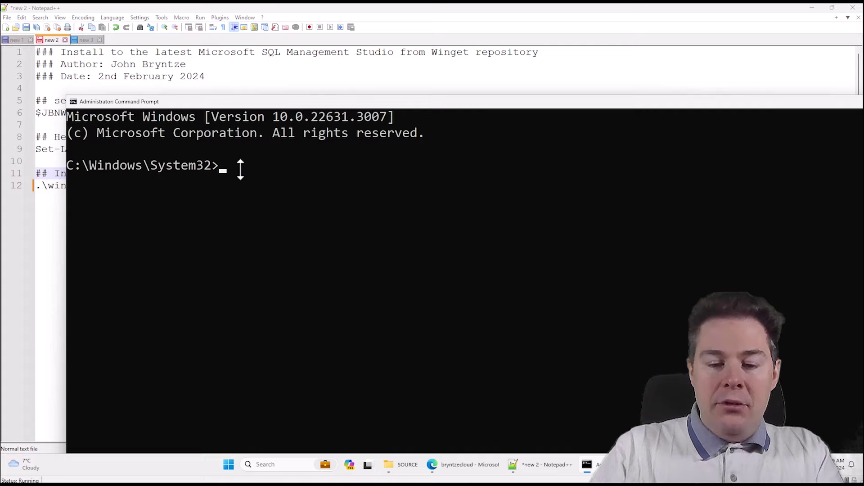
# Run winget in the elevated prompt, look through its help output, and clear the screen with cls.
pyautogui.write('nget')
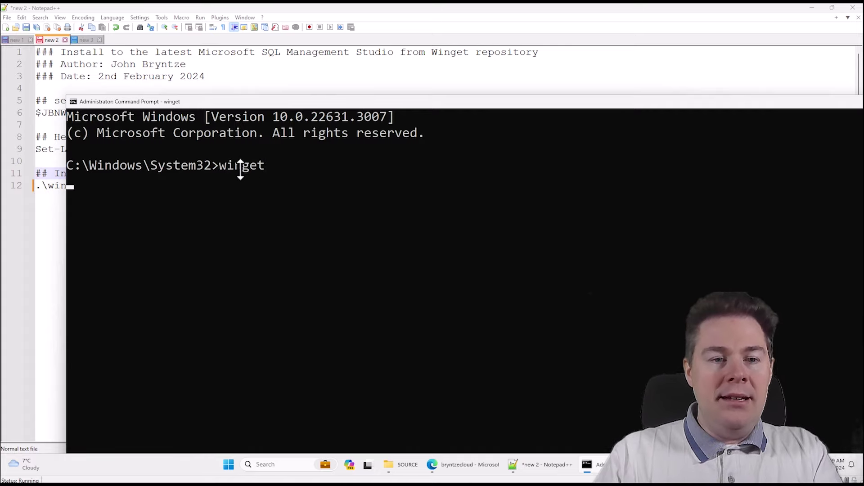
pyautogui.scroll(10, 256, 251)
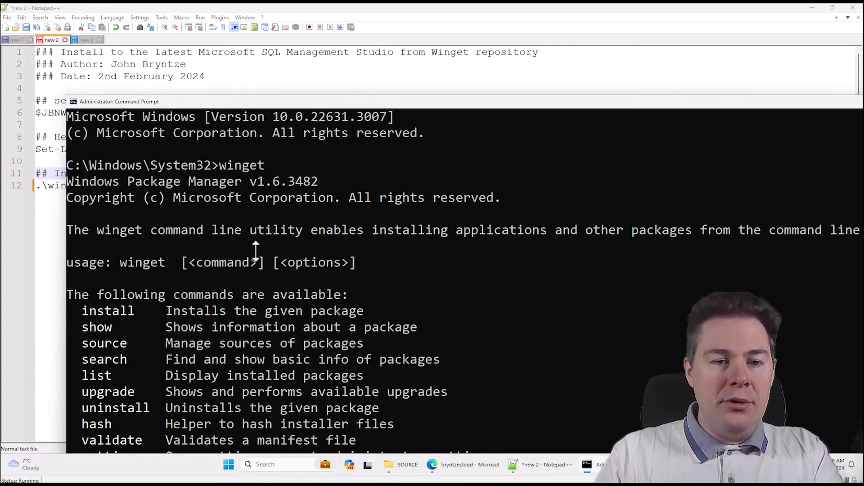
pyautogui.scroll(-6, 256, 251)
pyautogui.write('cls')
pyautogui.press('Return')
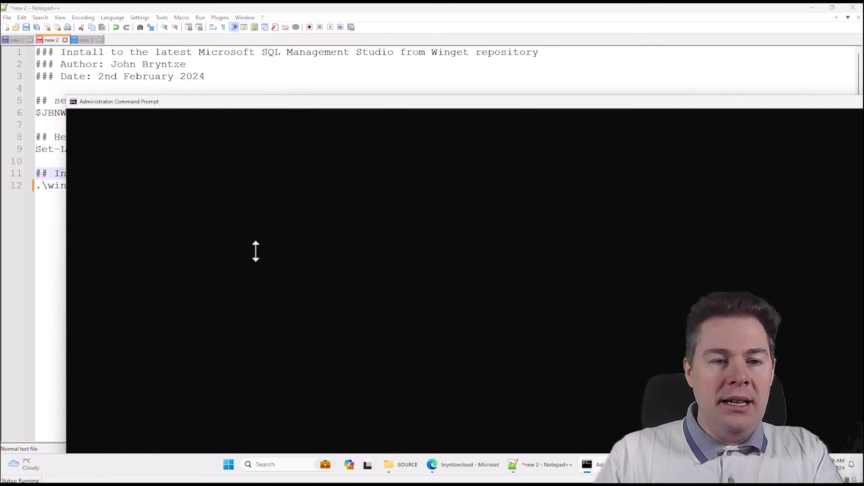
pyautogui.scroll(2, 255, 251)
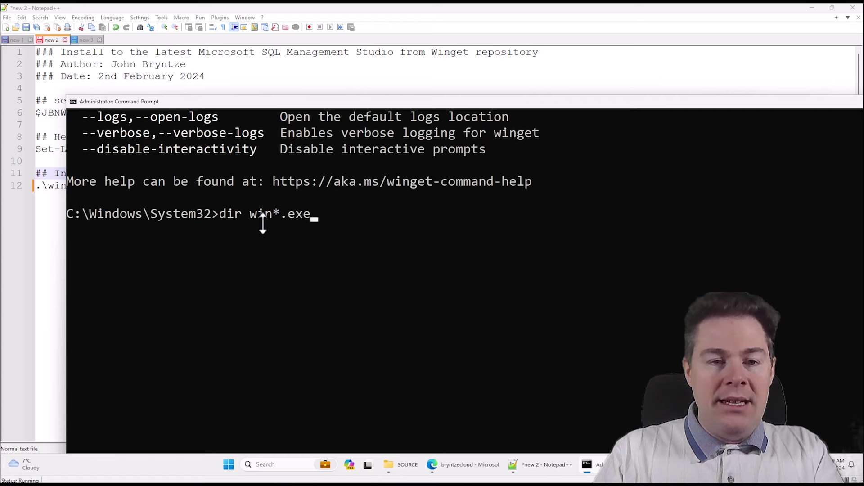
# List the files matching win*.exe in C:\Windows\System32 and look through the listing for winget.exe.
pyautogui.press('Return')
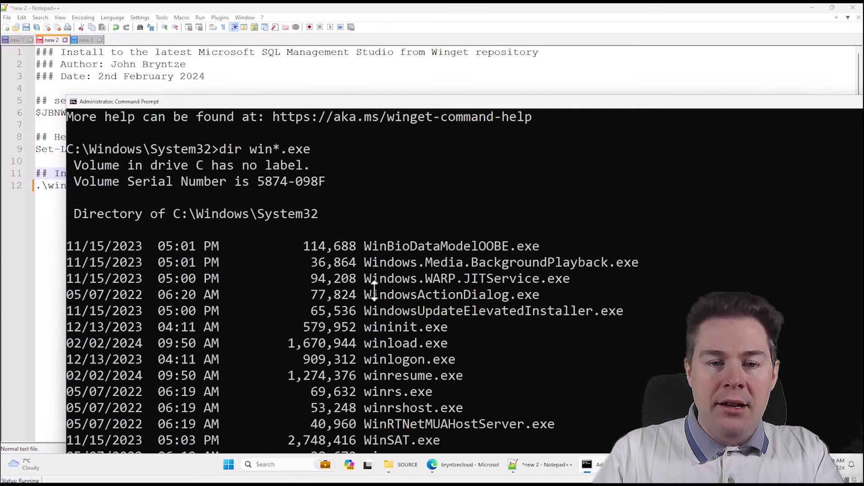
pyautogui.scroll(-1, 374, 290)
pyautogui.scroll(-1, 422, 189)
pyautogui.scroll(-1, 421, 189)
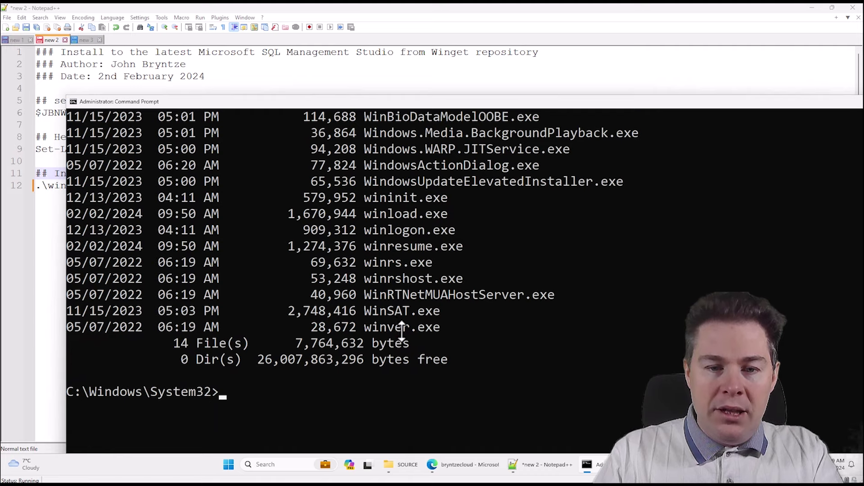
pyautogui.scroll(1, 400, 255)
pyautogui.scroll(1, 400, 254)
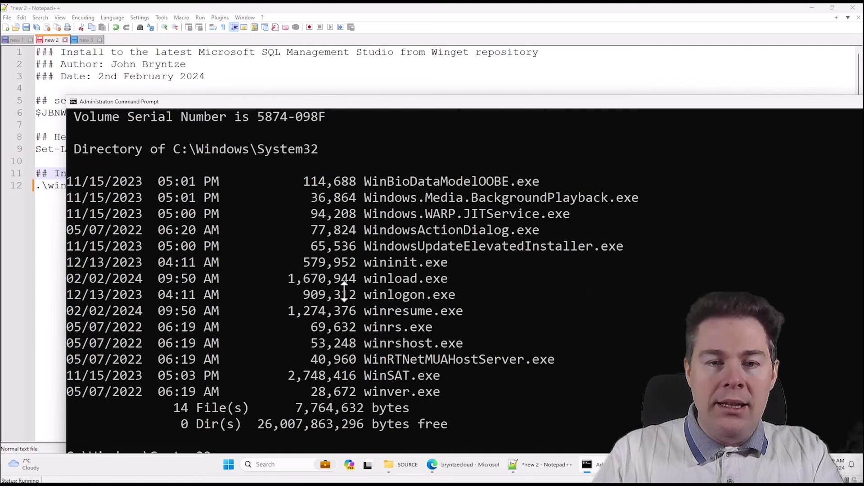
# Try running a made-up executable name from the System32 prompt to test how unknown commands are handled.
pyautogui.scroll(-3, 344, 291)
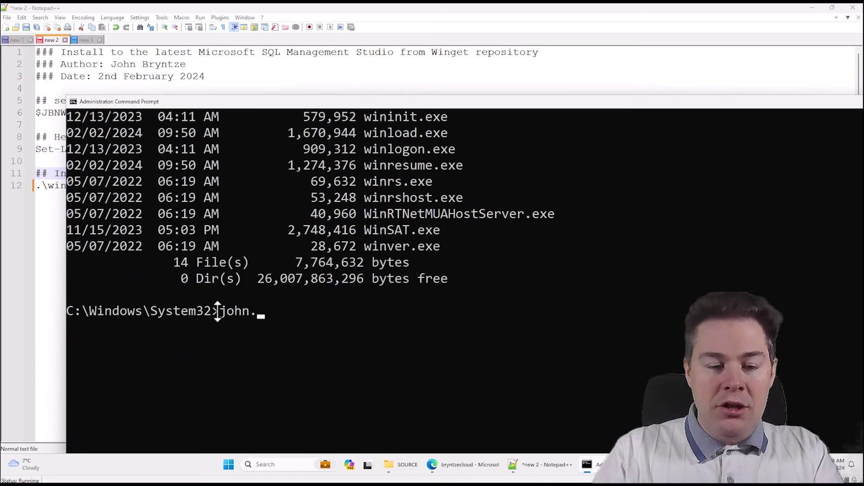
pyautogui.scroll(3, 217, 311)
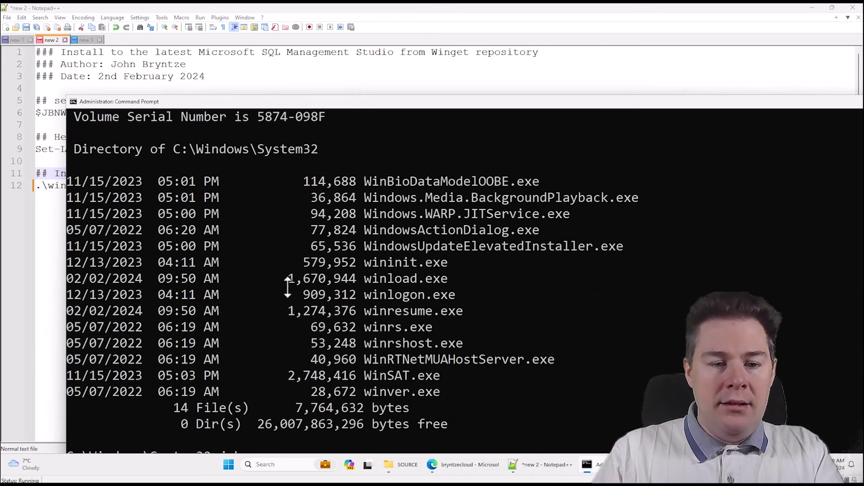
pyautogui.scroll(-4, 288, 287)
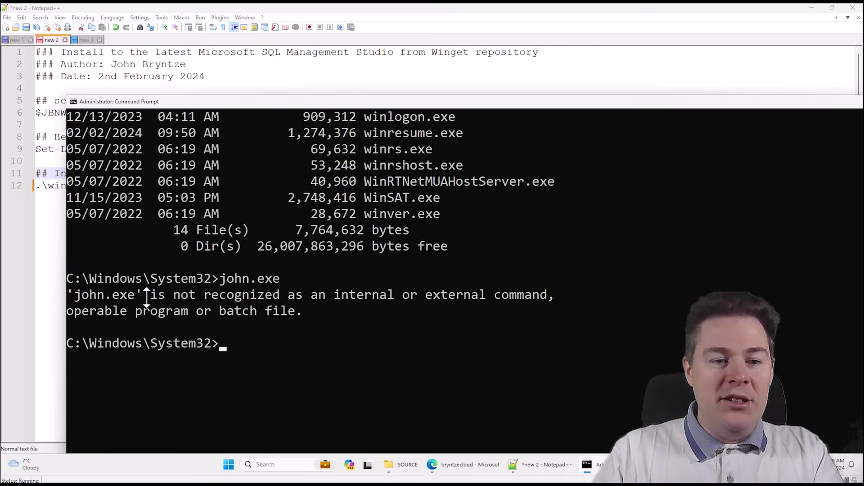
pyautogui.write('winget.exe')
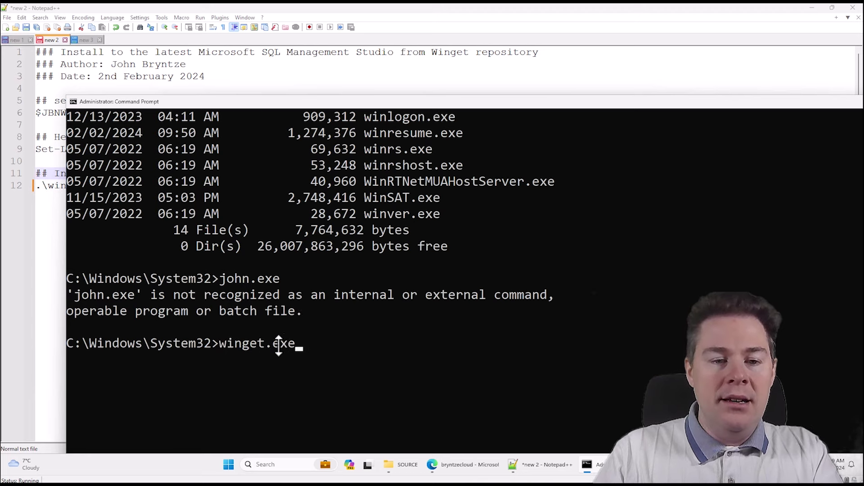
pyautogui.press('BackSpace')
pyautogui.press('BackSpace')
pyautogui.press('BackSpace')
pyautogui.press('BackSpace')
pyautogui.press('BackSpace')
pyautogui.press('BackSpace')
pyautogui.press('BackSpace')
pyautogui.press('BackSpace')
pyautogui.press('BackSpace')
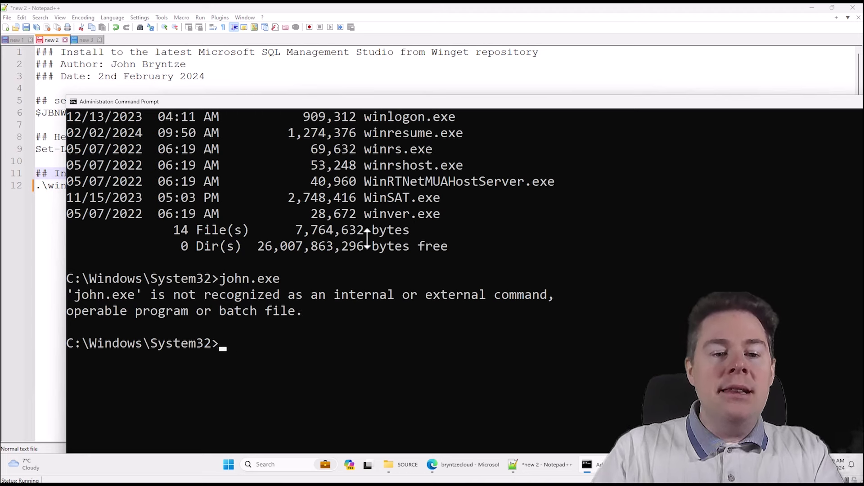
pyautogui.write('winget.exe')
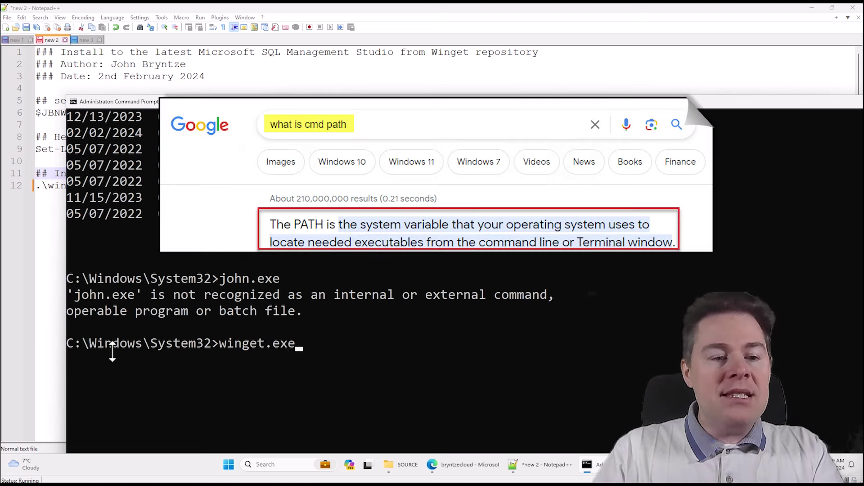
pyautogui.moveTo(67, 345); pyautogui.dragTo(205, 345)
pyautogui.press('BackSpace')
pyautogui.press('BackSpace')
pyautogui.press('BackSpace')
pyautogui.press('BackSpace')
pyautogui.press('BackSpace')
pyautogui.press('BackSpace')
pyautogui.press('BackSpace')
pyautogui.press('BackSpace')
pyautogui.press('BackSpace')
pyautogui.press('BackSpace')
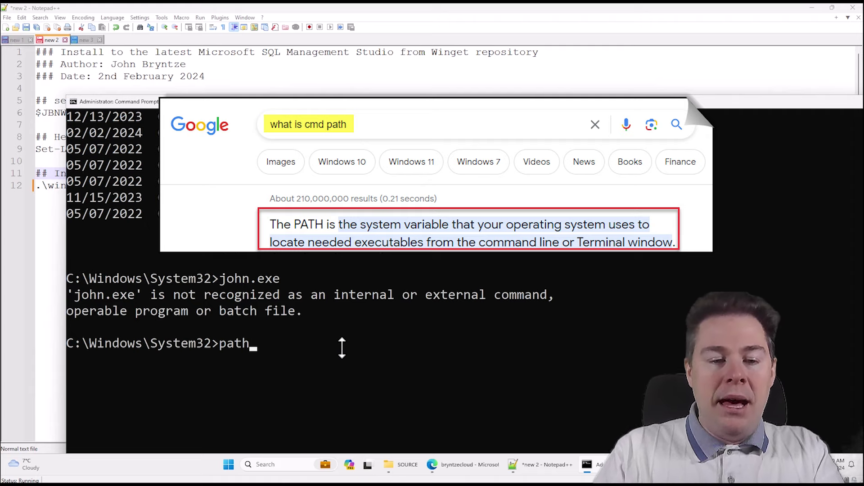
# Display the PATH variable with the path command and examine its Oracle javapath entry.
pyautogui.press('Return')
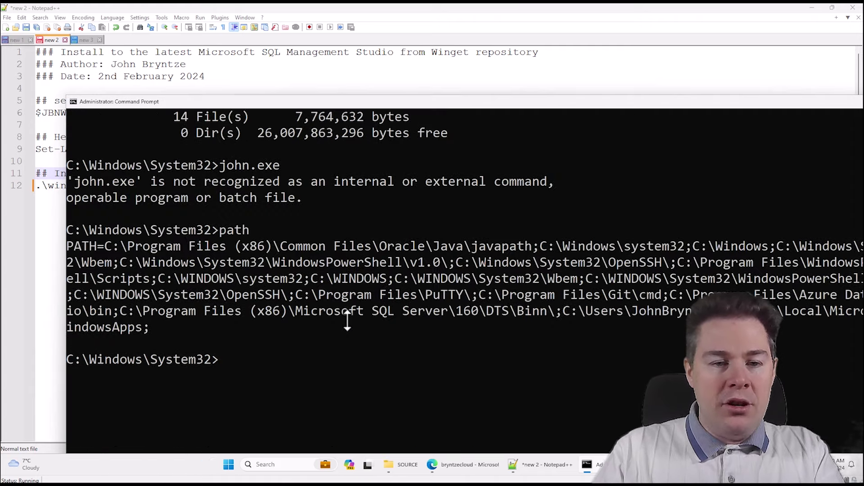
pyautogui.moveTo(72, 243); pyautogui.dragTo(533, 246)
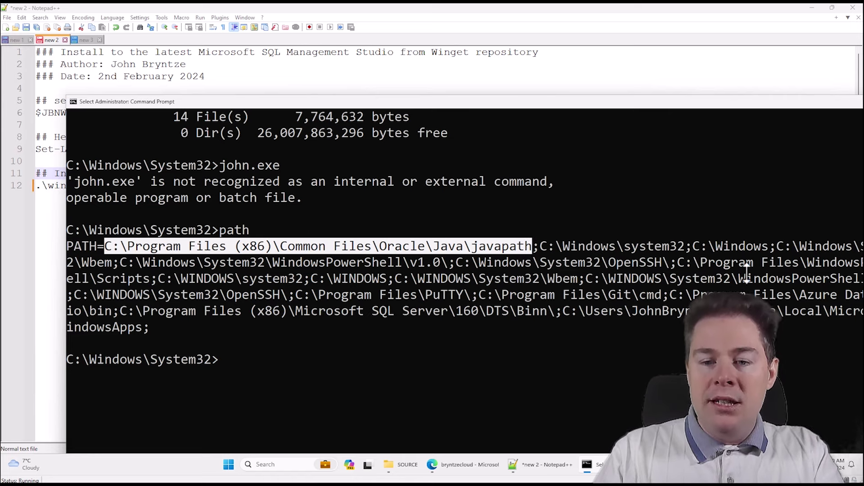
# Copy the user profile's AppData\Local\Microsoft\WindowsApps folder from the PATH output and change to it with cd.
pyautogui.moveTo(562, 311); pyautogui.dragTo(145, 327)
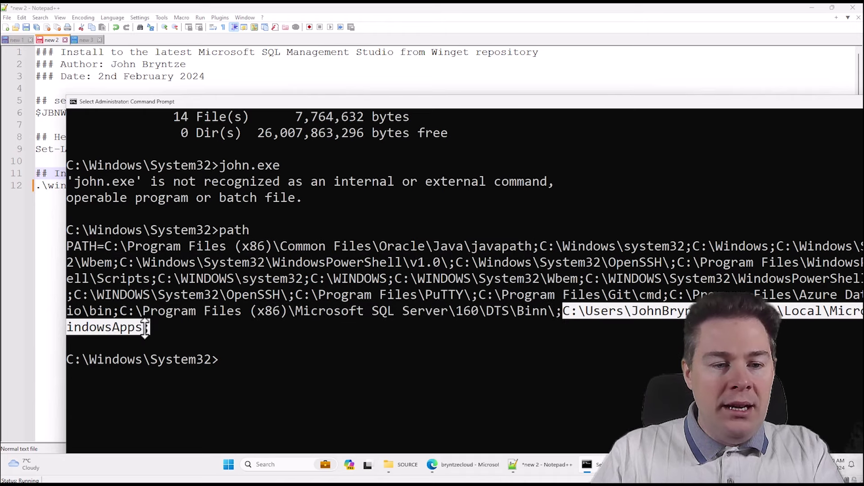
pyautogui.rightClick(144, 327)
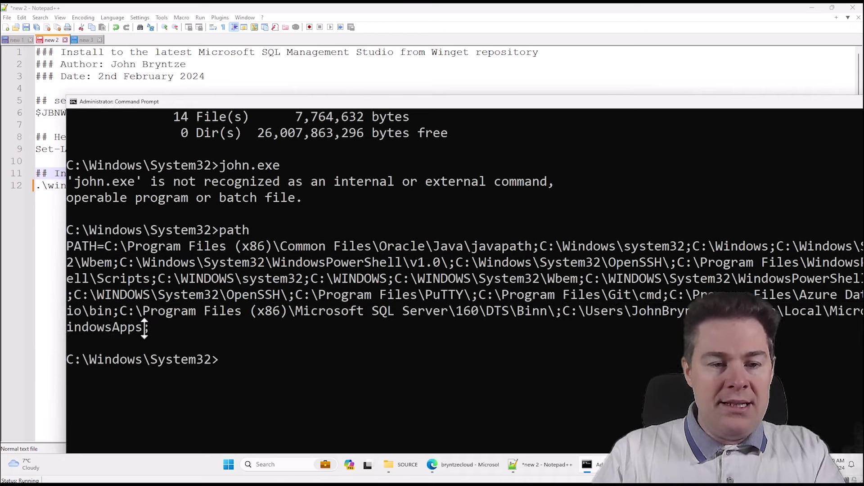
pyautogui.click(237, 359)
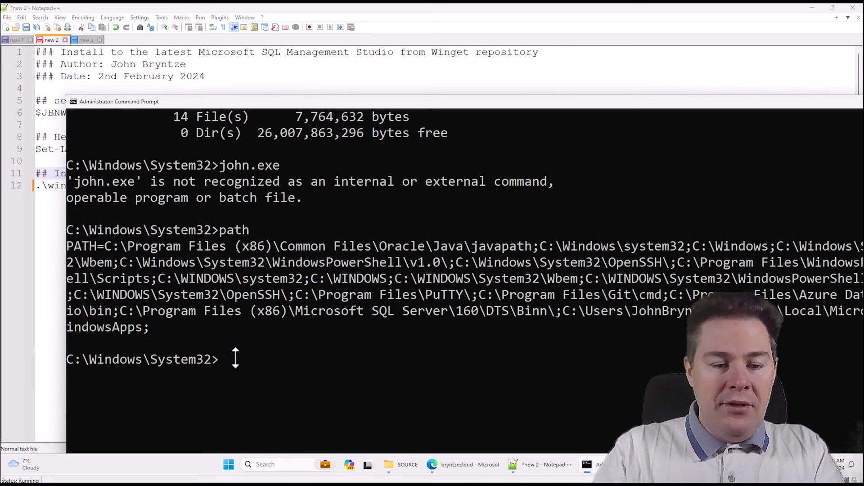
pyautogui.write('cd')
pyautogui.rightClick(235, 359)
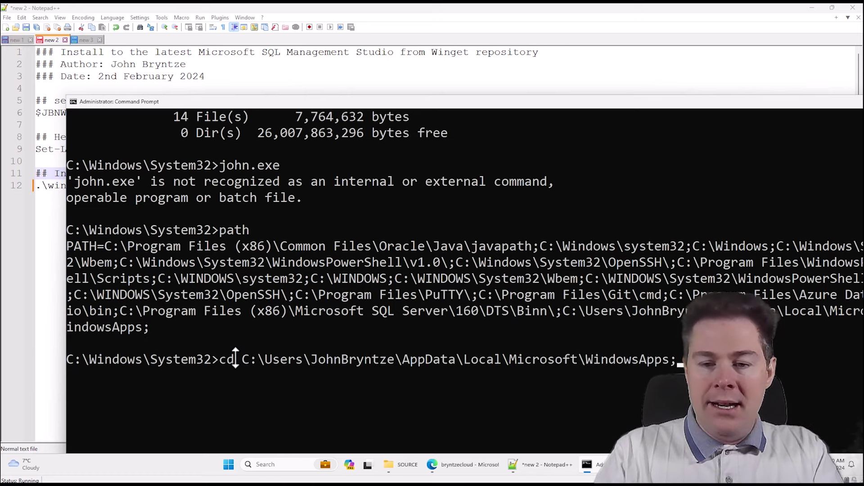
pyautogui.scroll(3, 235, 359)
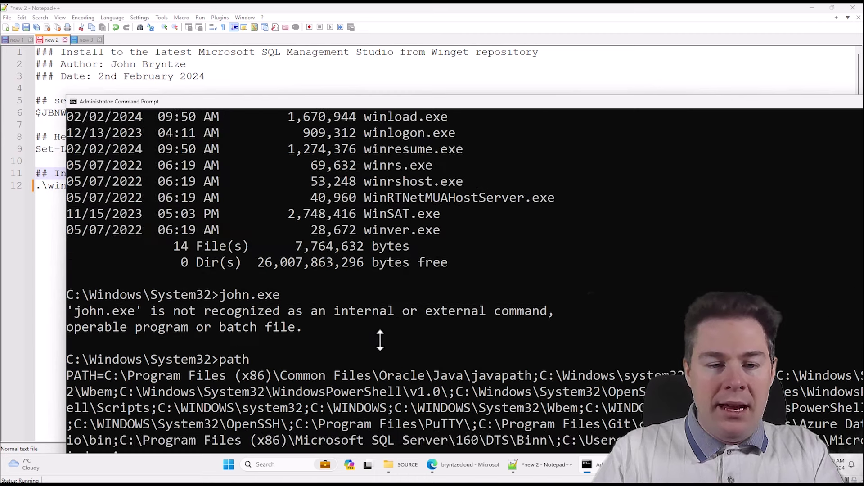
pyautogui.scroll(-5, 380, 341)
# List the files matching win*.exe in the WindowsApps folder and highlight winget.exe in the listing.
pyautogui.write('dir win')
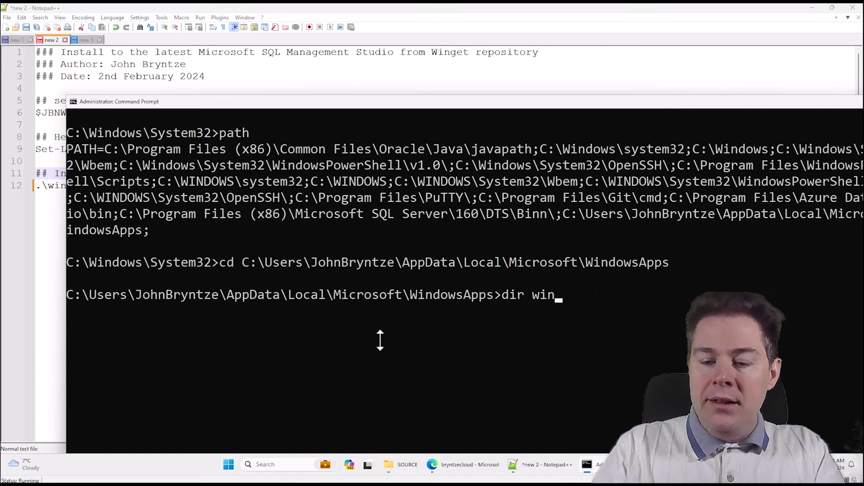
pyautogui.write('*.exe')
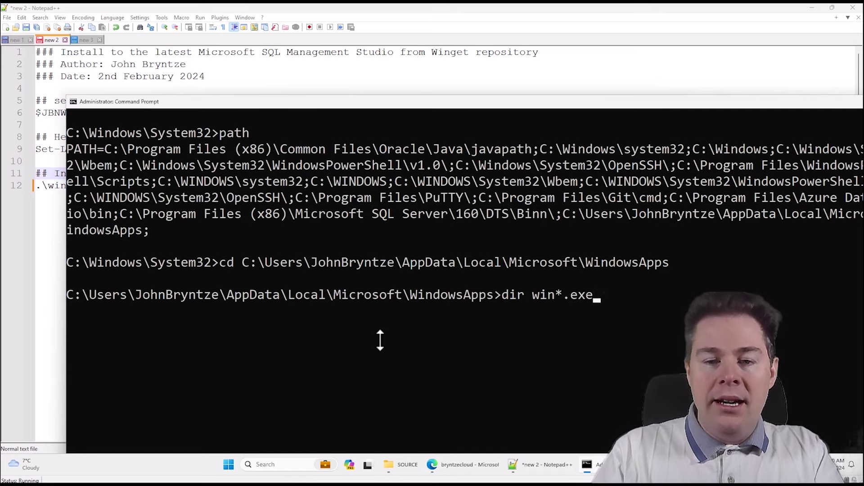
pyautogui.scroll(1, 381, 340)
pyautogui.press('Return')
pyautogui.scroll(-3, 470, 350)
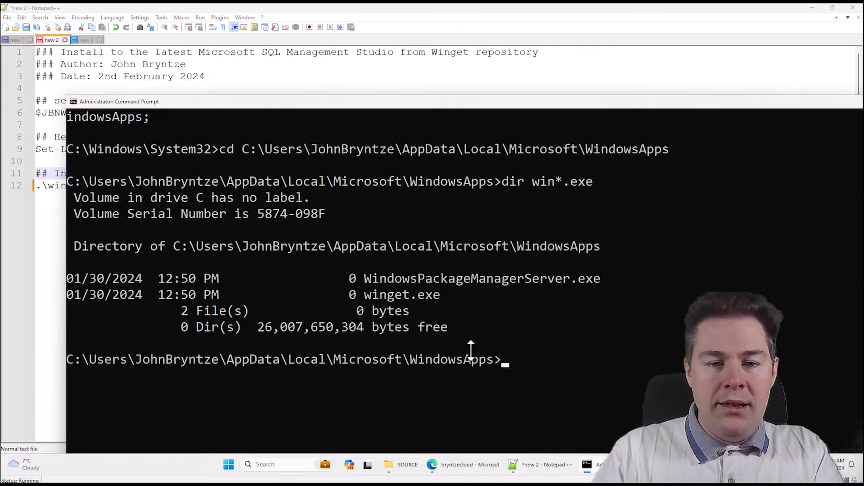
pyautogui.moveTo(365, 279); pyautogui.dragTo(437, 275)
pyautogui.moveTo(367, 295); pyautogui.dragTo(437, 295)
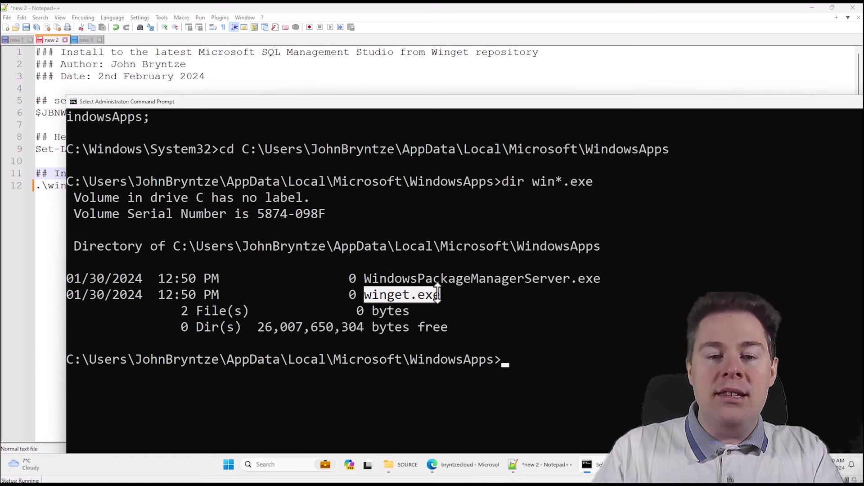
# Change to the root of drive C and run winget.exe from there on a cleared screen.
pyautogui.click(517, 357)
pyautogui.write('cd \\')
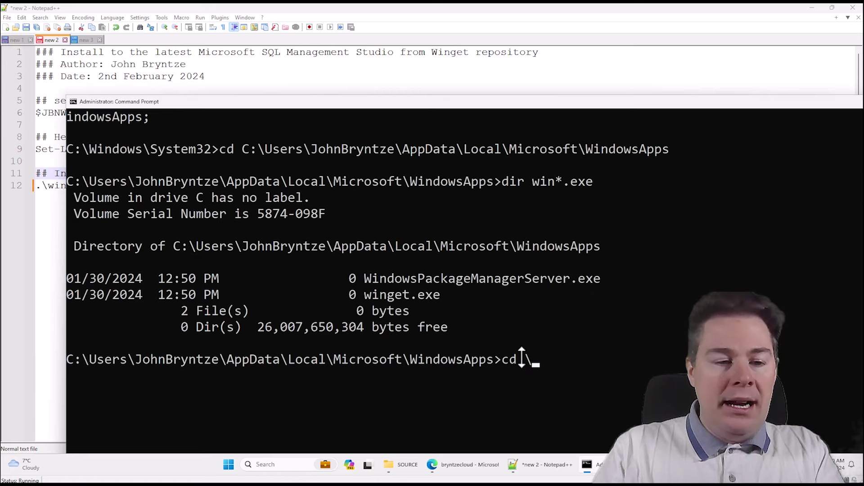
pyautogui.scroll(3, 521, 357)
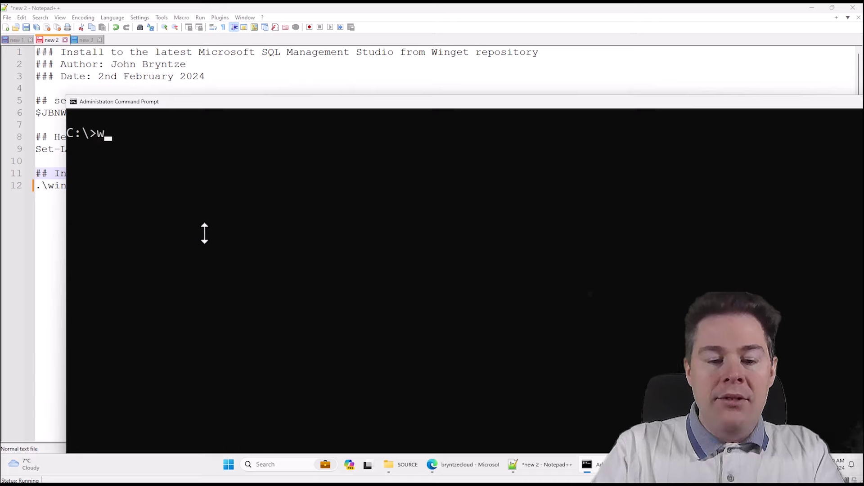
pyautogui.write('inget.exe')
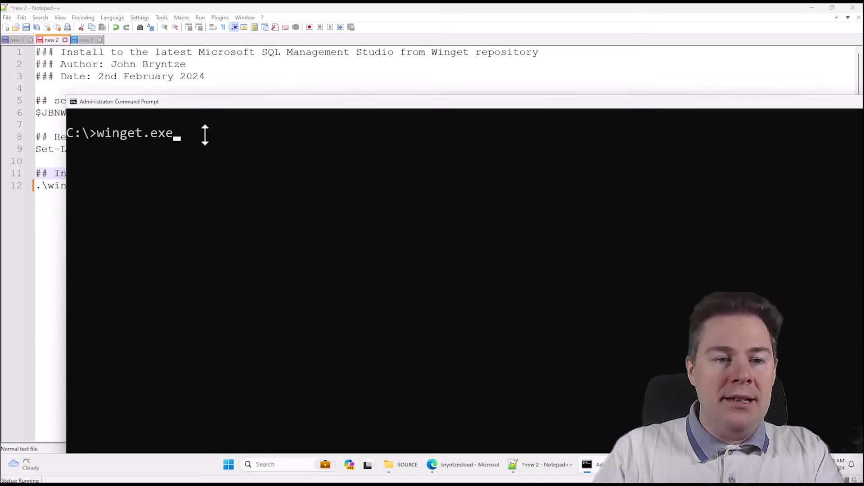
pyautogui.press('Return')
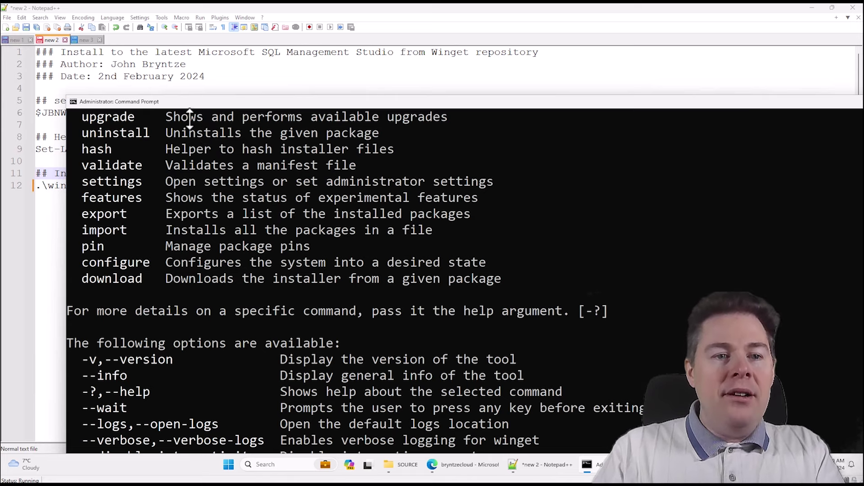
# Return to the script in Notepad++ and examine the SYSTEM comment and the winget.exe install line.
pyautogui.moveTo(199, 103); pyautogui.dragTo(277, 122)
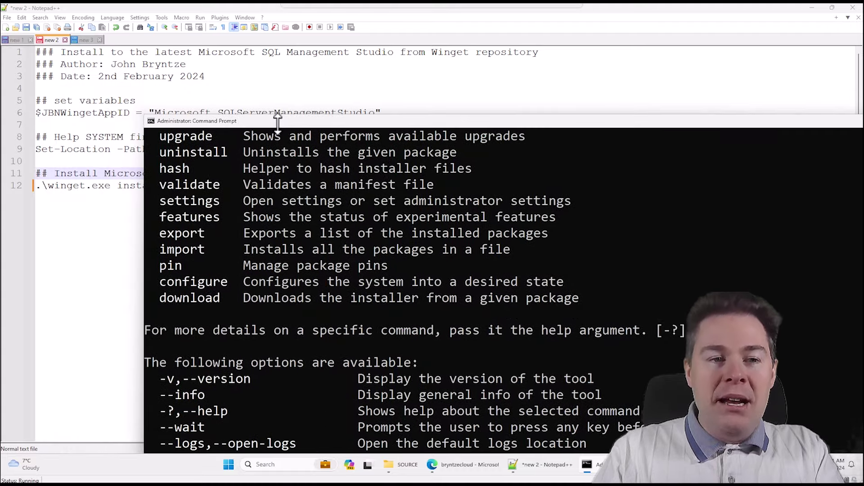
pyautogui.click(115, 161)
pyautogui.doubleClick(102, 137)
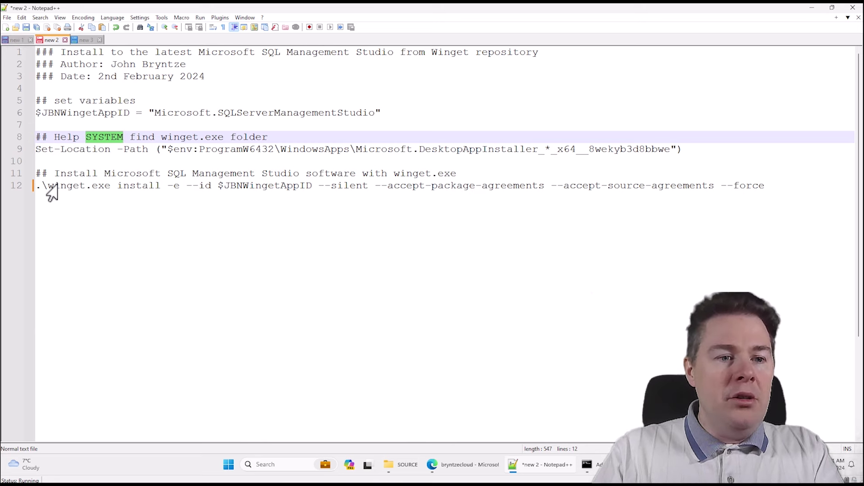
pyautogui.moveTo(47, 187); pyautogui.dragTo(781, 200)
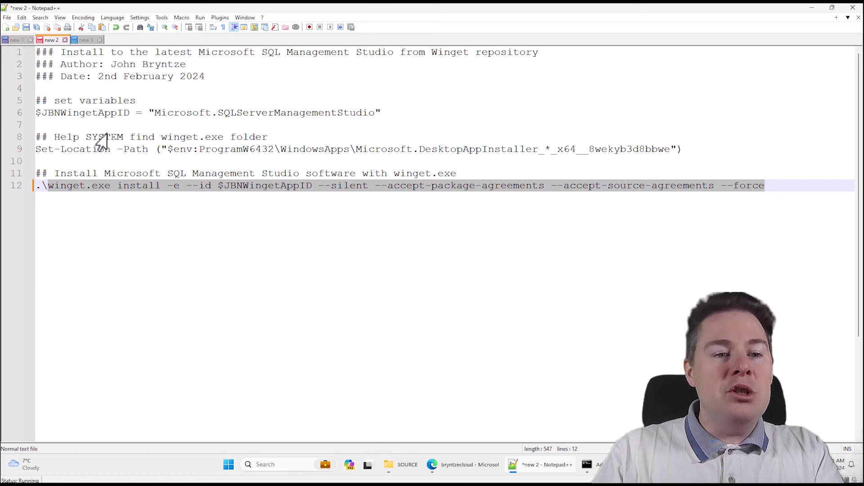
pyautogui.click(84, 199)
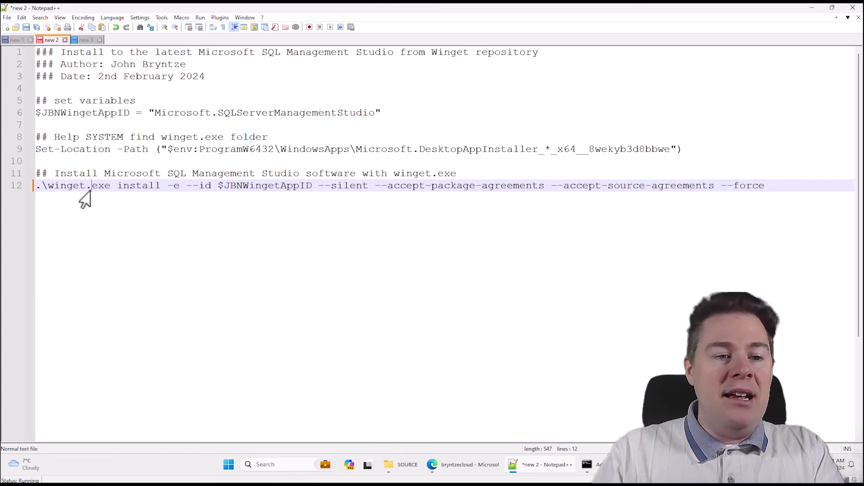
pyautogui.moveTo(106, 191); pyautogui.dragTo(48, 191)
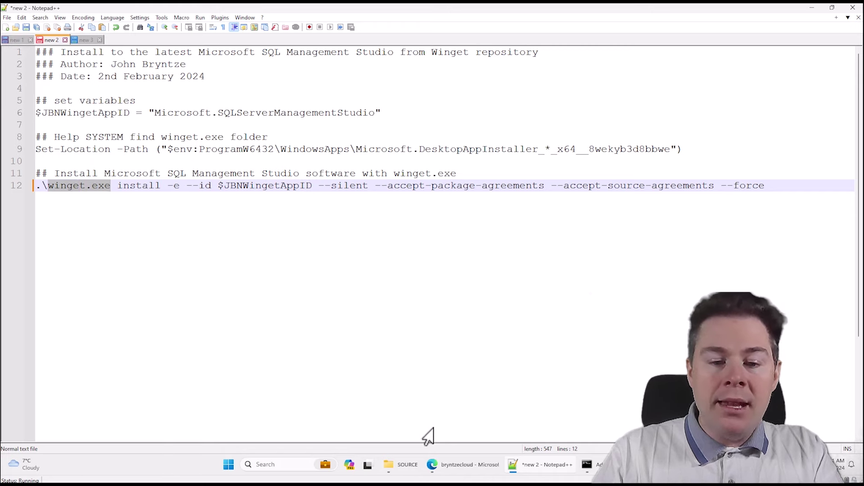
# Switch to the Intune admin center in Edge and open the properties of the Windows app Oracle Java 8 LATEST x86.
pyautogui.click(445, 473)
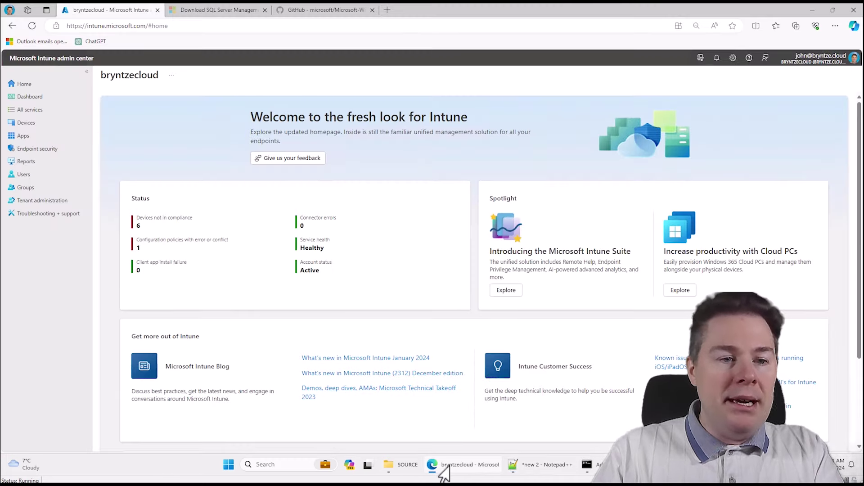
pyautogui.click(20, 138)
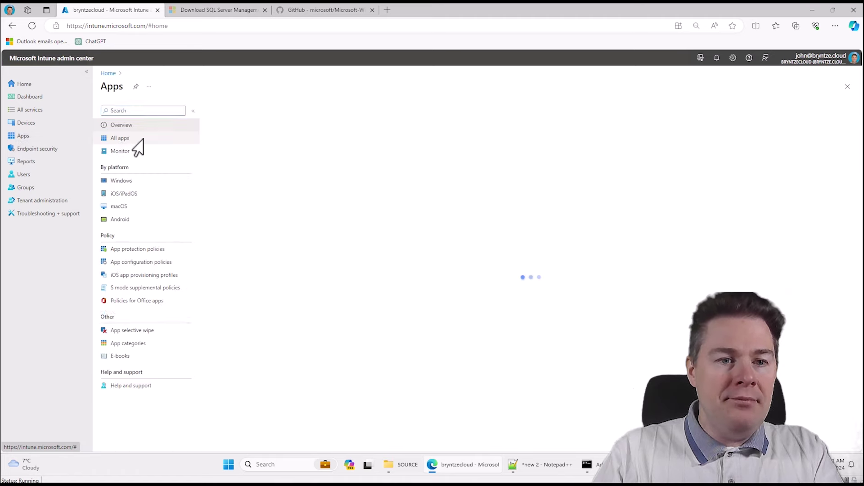
pyautogui.click(120, 182)
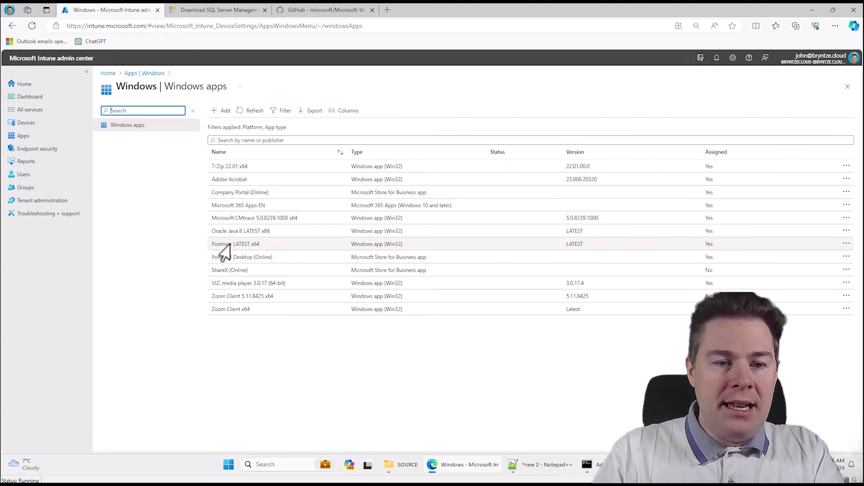
pyautogui.click(223, 231)
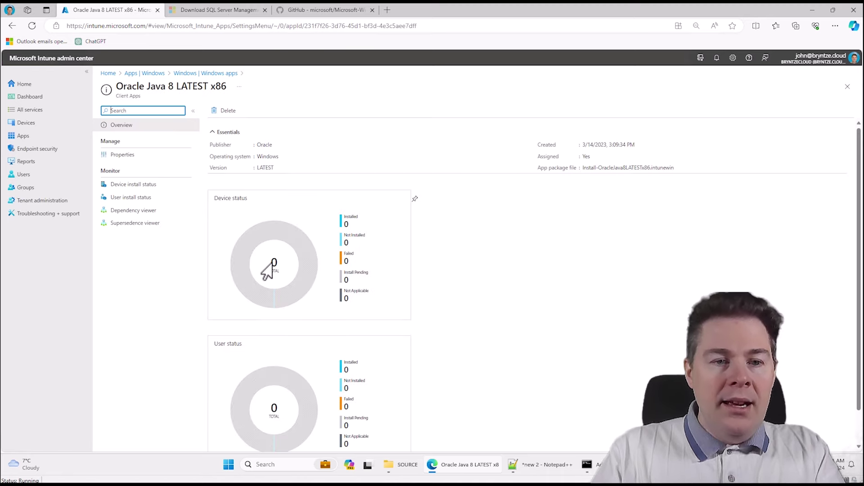
pyautogui.click(115, 155)
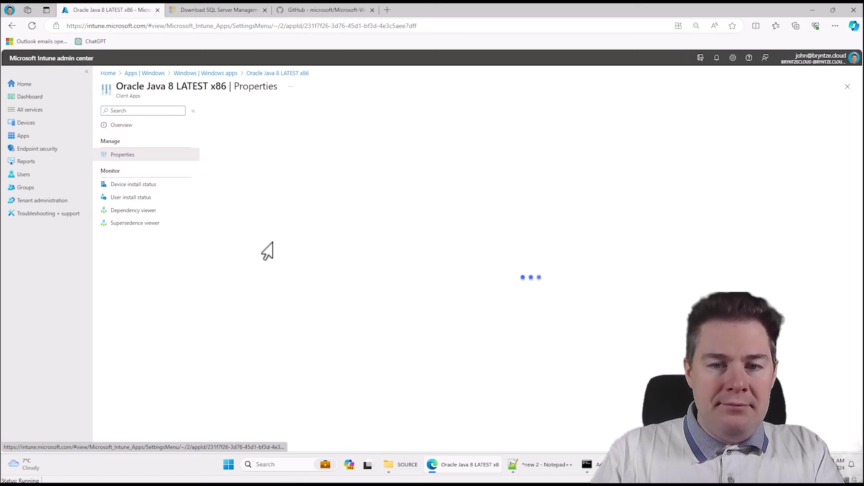
# Review the Program settings of Oracle Java 8 LATEST x86, including its edit page, and examine the Install behavior value.
pyautogui.scroll(-5, 267, 251)
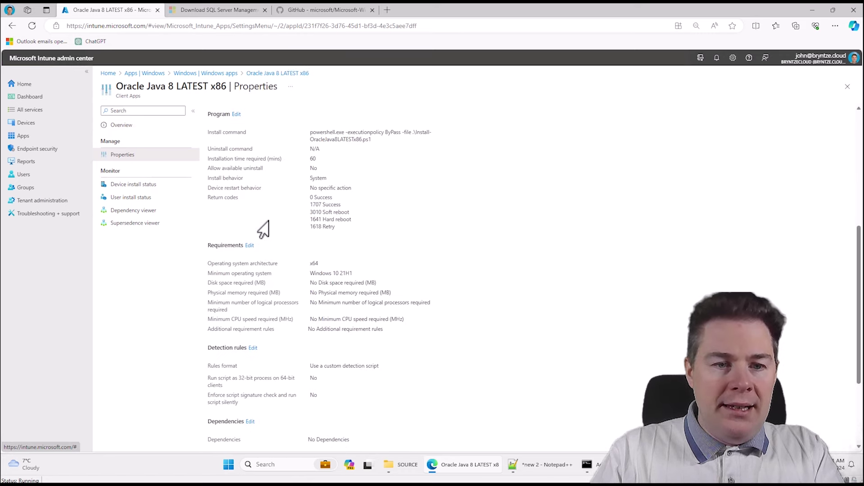
pyautogui.click(236, 114)
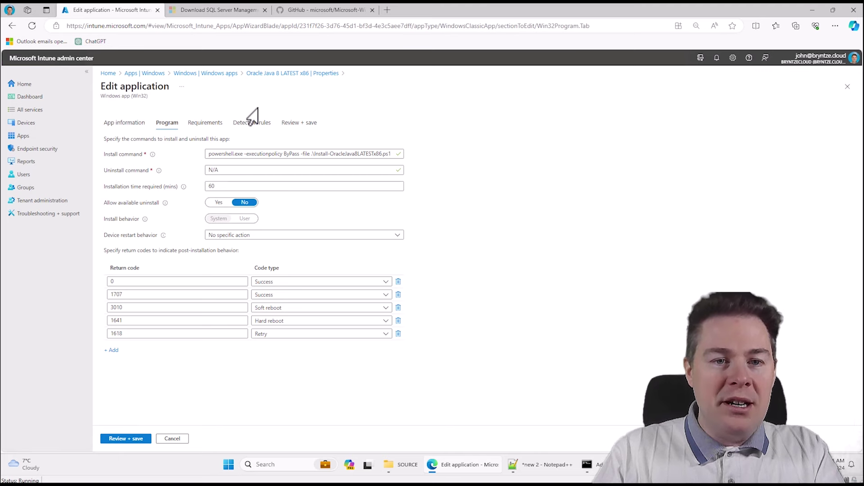
pyautogui.click(253, 74)
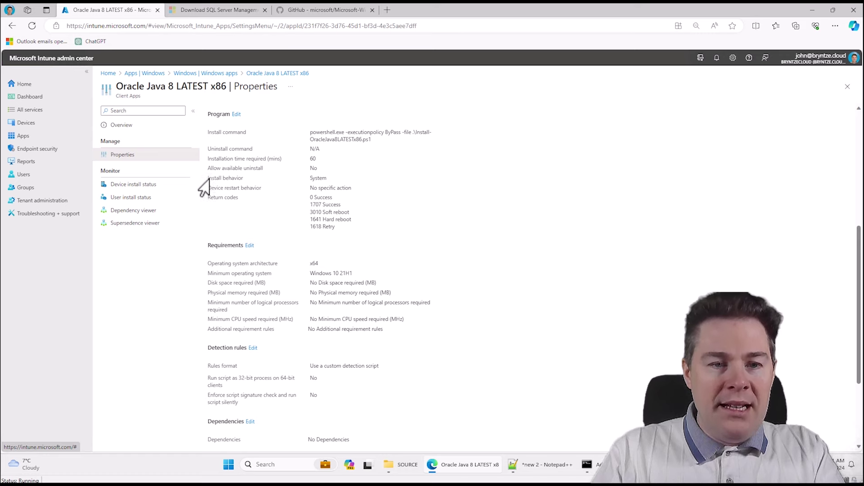
pyautogui.tripleClick(235, 179)
pyautogui.click(304, 189)
pyautogui.doubleClick(318, 178)
pyautogui.click(313, 179)
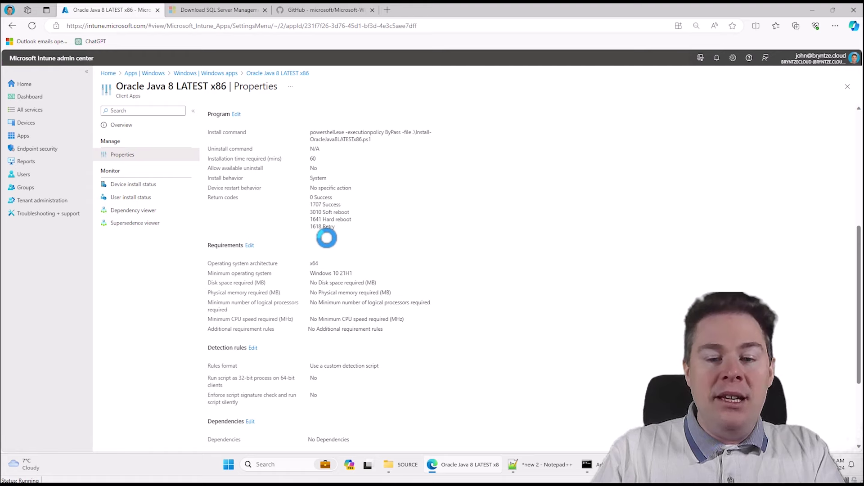
# Switch to the script in Notepad++ and examine the full Set-Location line and the SYSTEM comment above it.
pyautogui.click(531, 464)
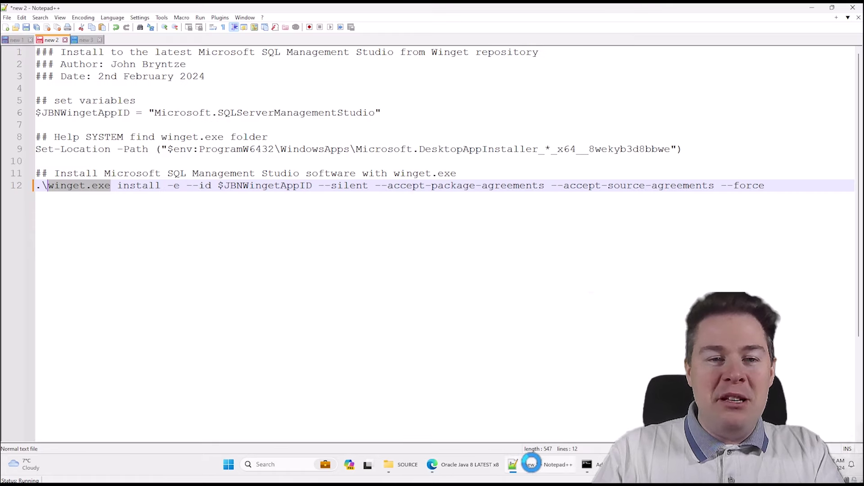
pyautogui.click(216, 188)
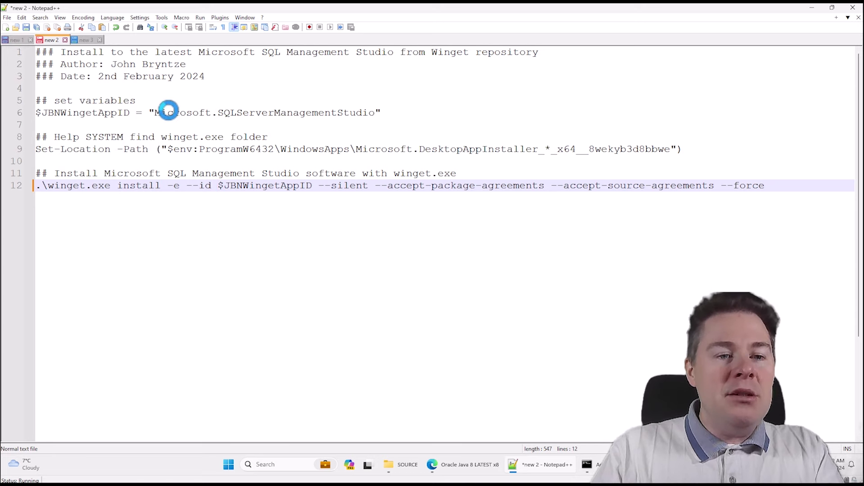
pyautogui.click(36, 149)
pyautogui.moveTo(36, 149); pyautogui.dragTo(689, 149)
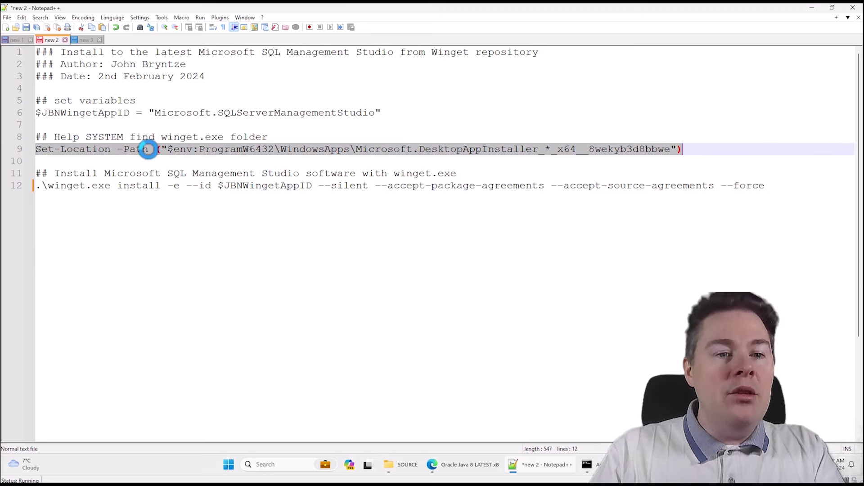
pyautogui.click(148, 149)
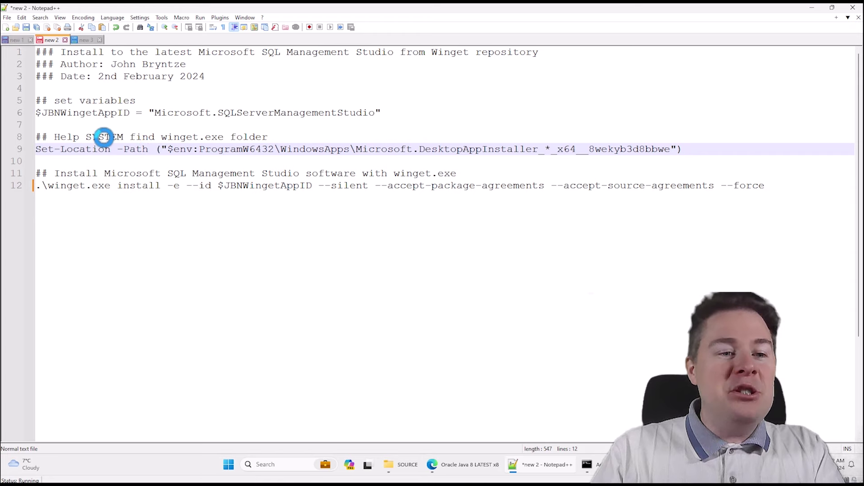
pyautogui.click(104, 137)
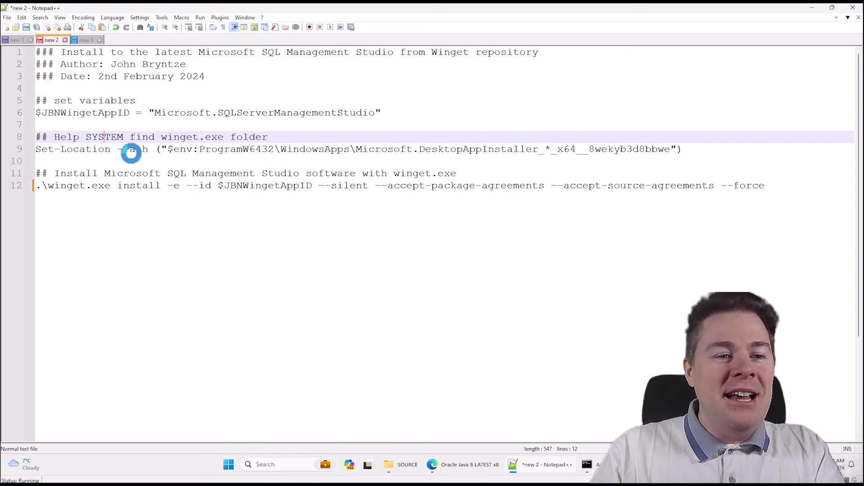
# Highlight the Set-Location cmdlet on line 9 and examine its -Path argument up to the ProgramW6432 environment variable.
pyautogui.moveTo(111, 149); pyautogui.dragTo(41, 151)
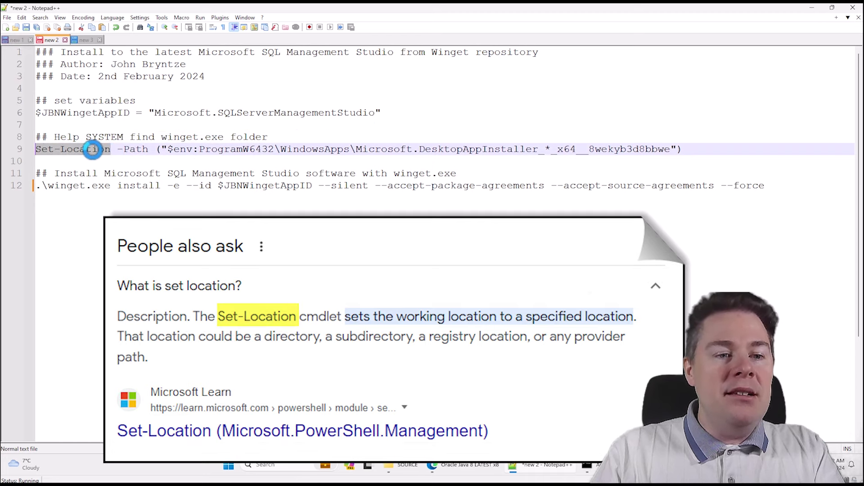
pyautogui.click(114, 149)
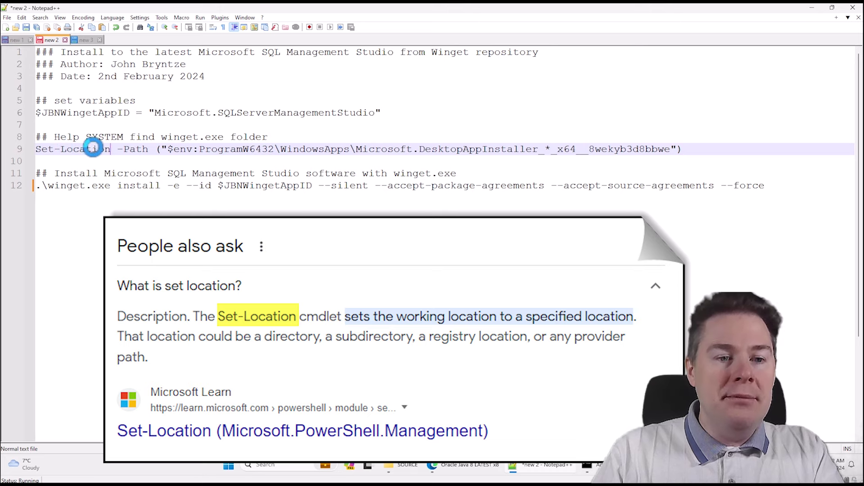
pyautogui.moveTo(126, 149); pyautogui.dragTo(197, 150)
pyautogui.click(168, 150)
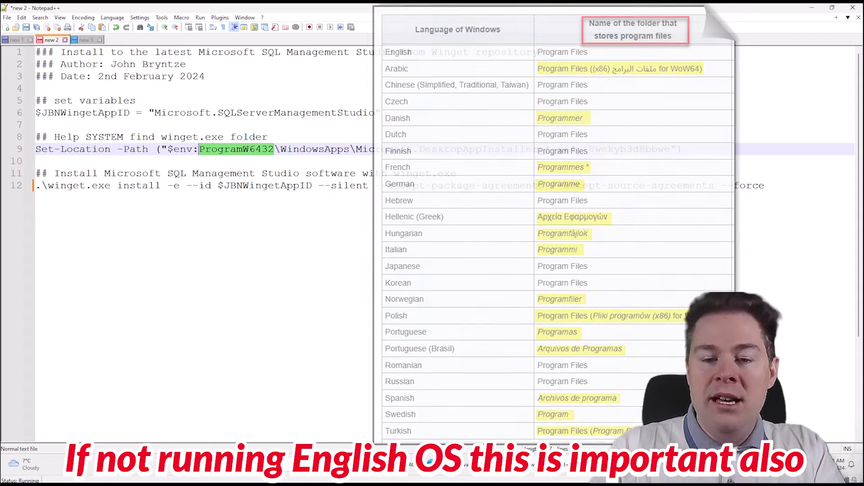
# List the environment variables with set in the Command Prompt and highlight the ProgramW6432 entry.
pyautogui.hotkey('alt', 'Tab')
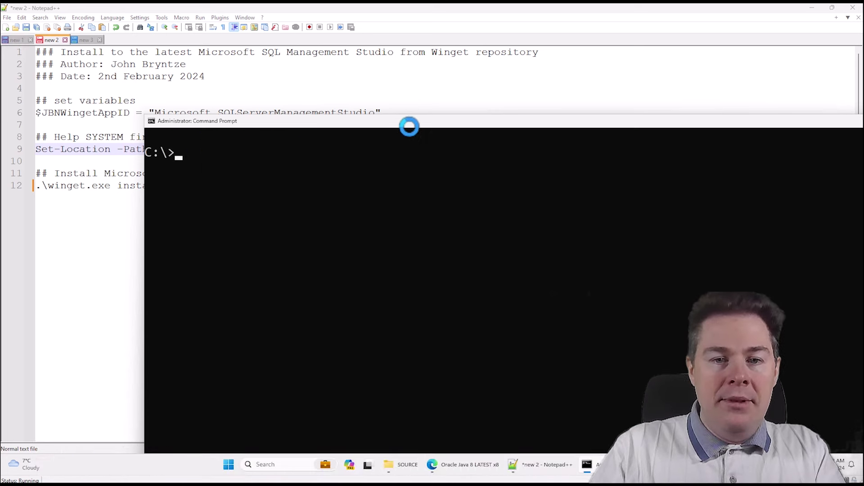
pyautogui.write('set')
pyautogui.press('Return')
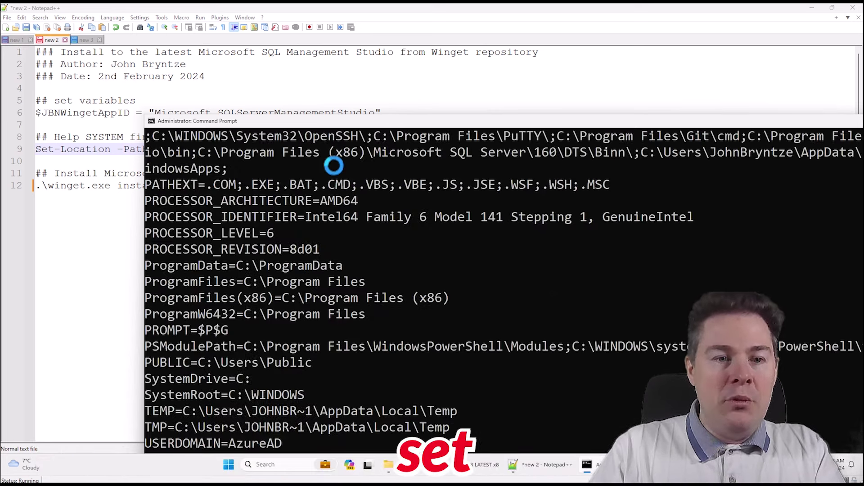
pyautogui.scroll(-2, 275, 219)
pyautogui.scroll(-1, 279, 220)
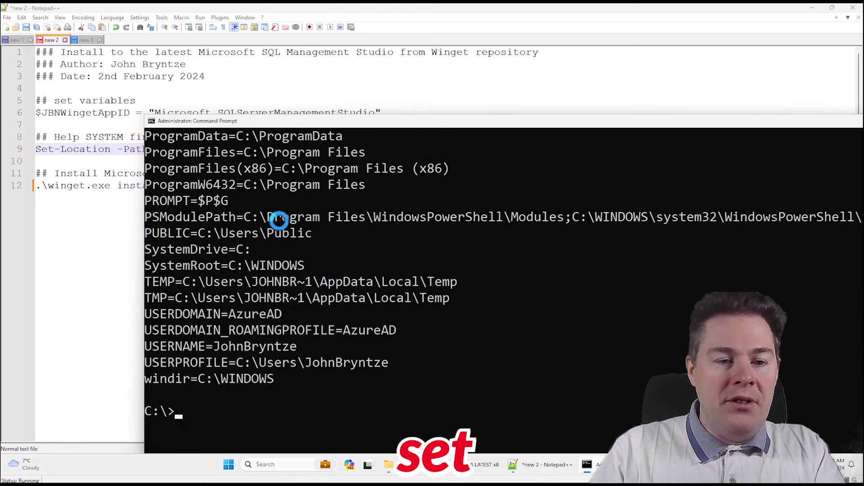
pyautogui.scroll(2, 279, 219)
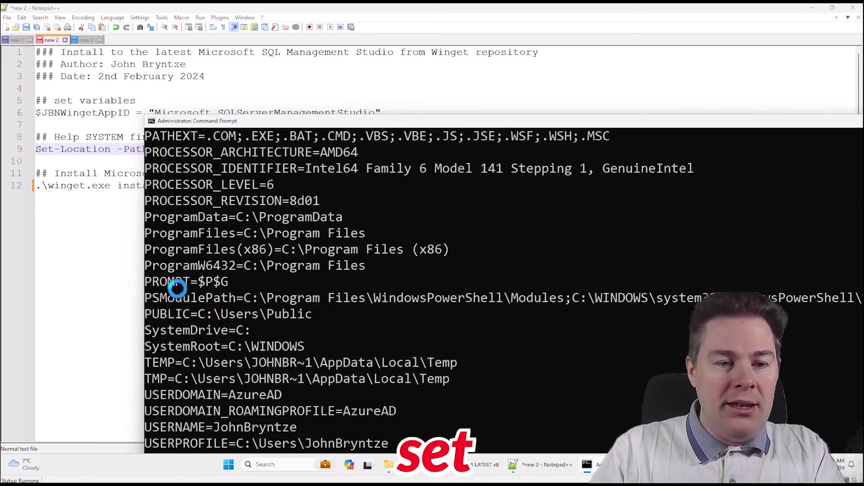
pyautogui.moveTo(152, 267); pyautogui.dragTo(364, 265)
# Return to Notepad++ and examine the Set-Location path: $env:ProgramW6432, the WindowsApps\Microsoft.DesktopAppInstaller folder and the * wildcard.
pyautogui.click(427, 88)
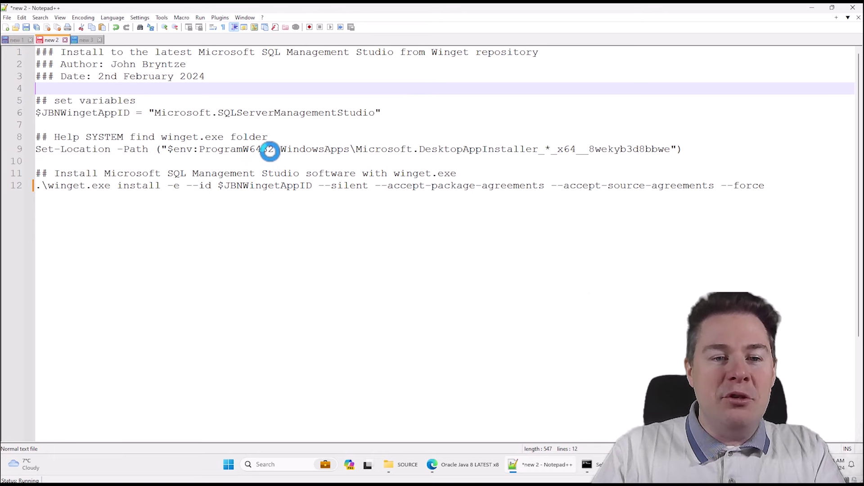
pyautogui.moveTo(274, 149); pyautogui.dragTo(168, 149)
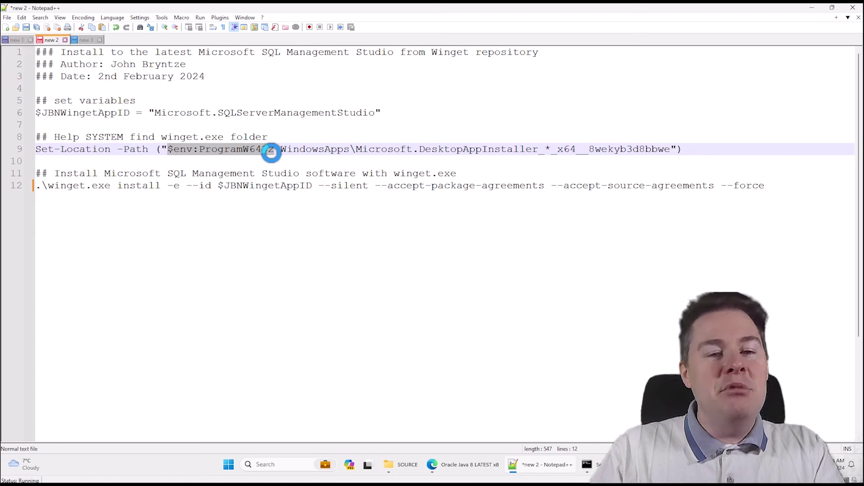
pyautogui.click(280, 149)
pyautogui.moveTo(280, 148); pyautogui.dragTo(546, 149)
pyautogui.click(550, 149)
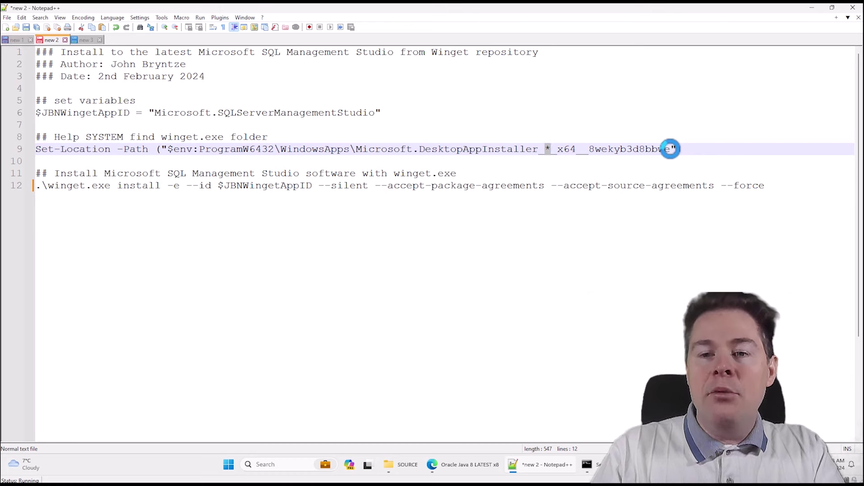
pyautogui.moveTo(671, 149); pyautogui.dragTo(169, 149)
pyautogui.press('Right')
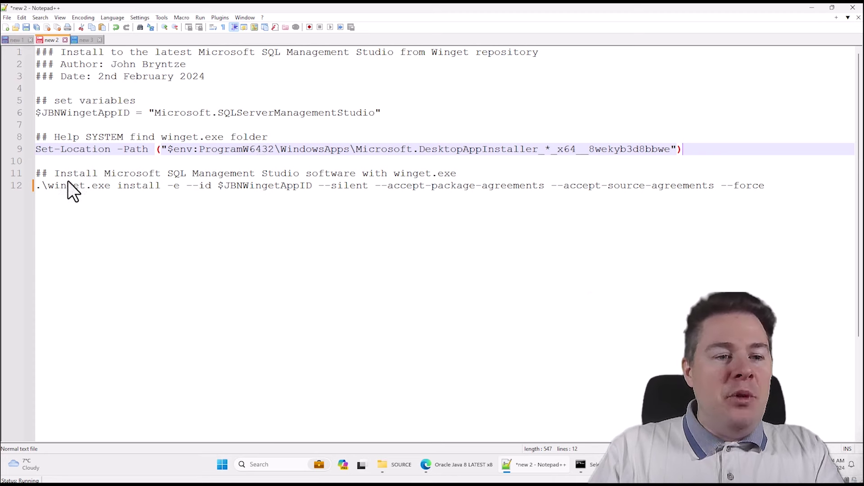
# Compare the .\ prefix of the winget.exe install line with the folder path set by Set-Location.
pyautogui.click(46, 185)
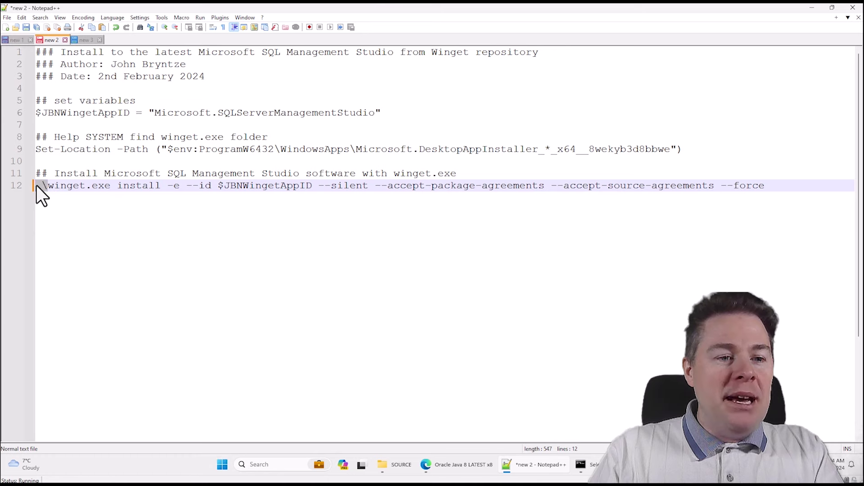
pyautogui.click(71, 149)
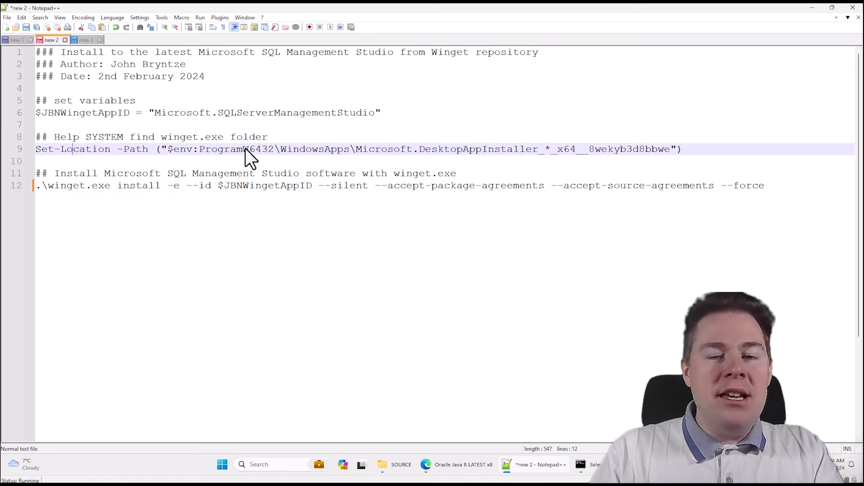
pyautogui.doubleClick(632, 145)
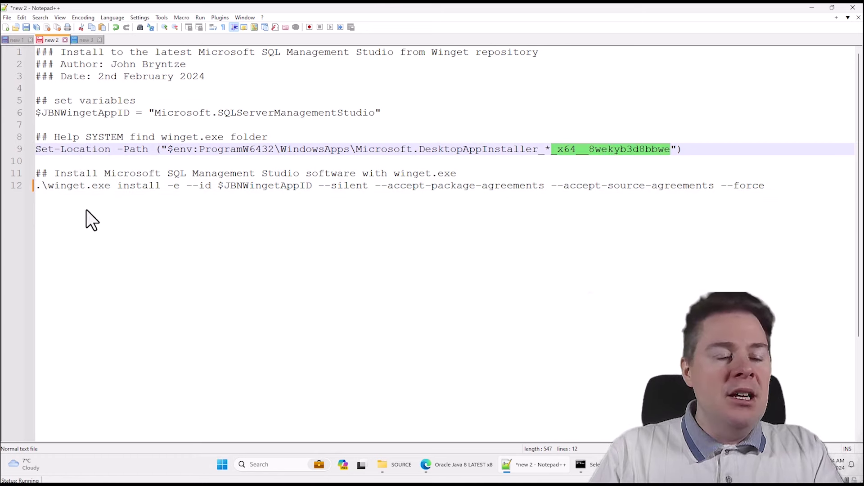
pyautogui.click(44, 187)
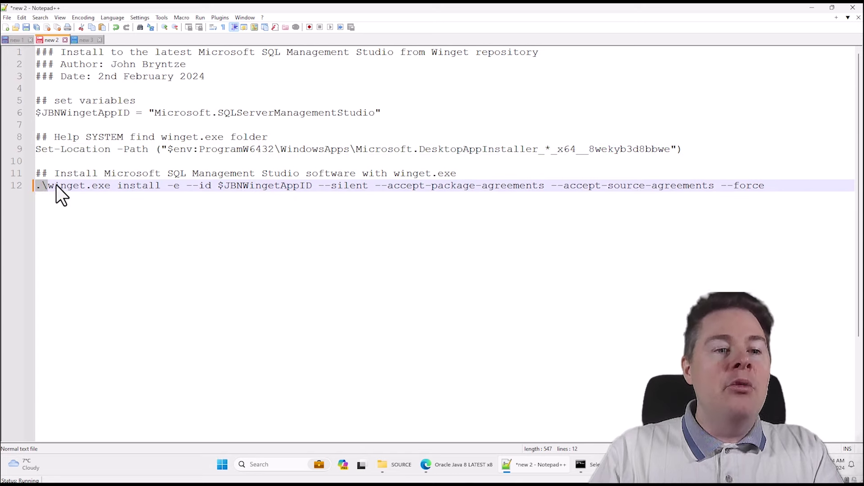
pyautogui.click(100, 150)
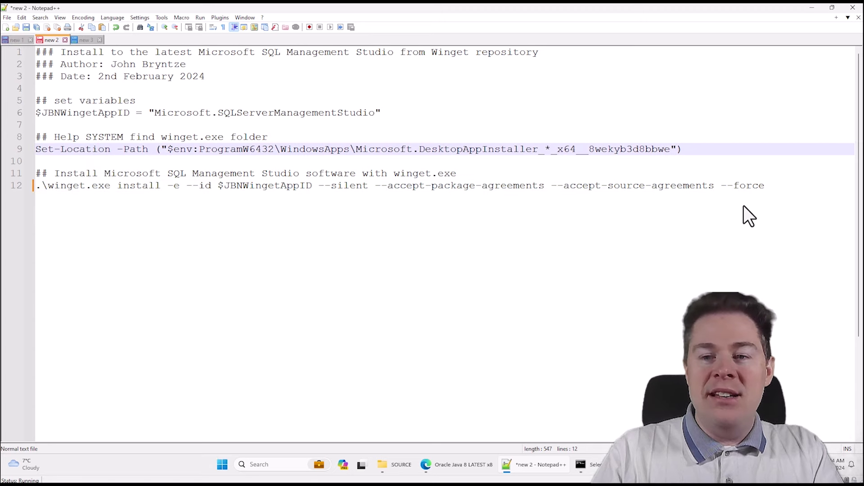
# Highlight the whole 12-line script, then the word SYSTEM in the winget.exe folder comment.
pyautogui.moveTo(771, 186); pyautogui.dragTo(2, 55)
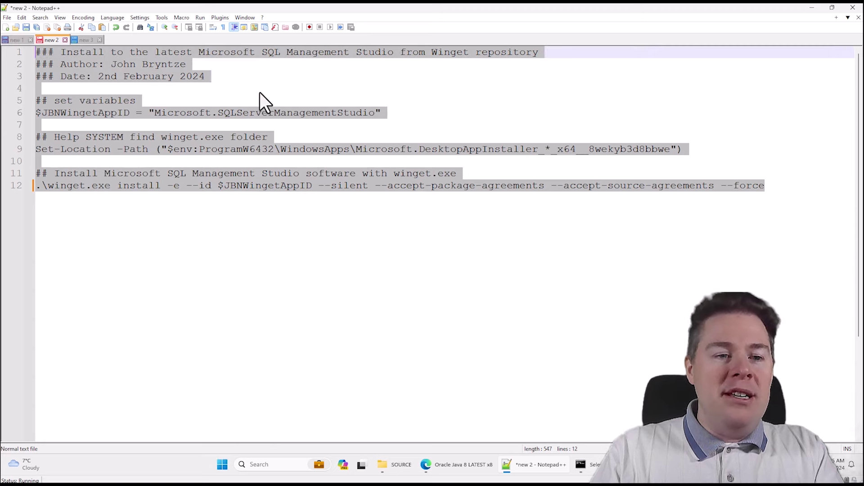
pyautogui.click(260, 93)
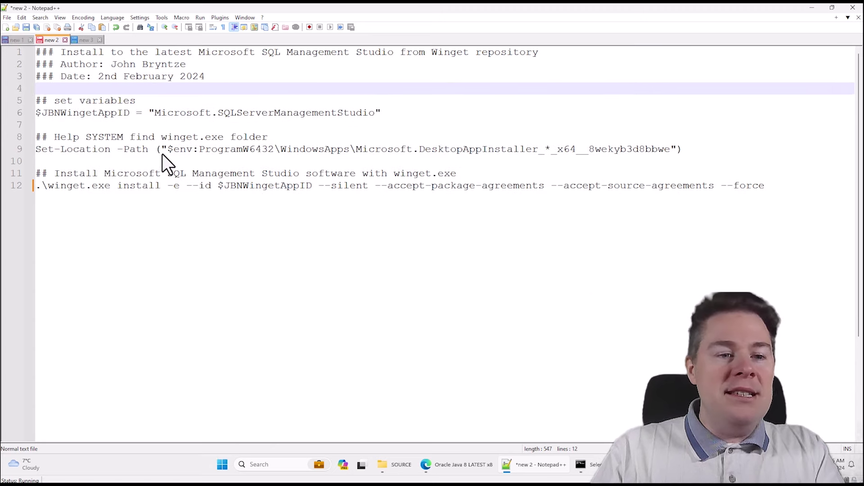
pyautogui.doubleClick(177, 135)
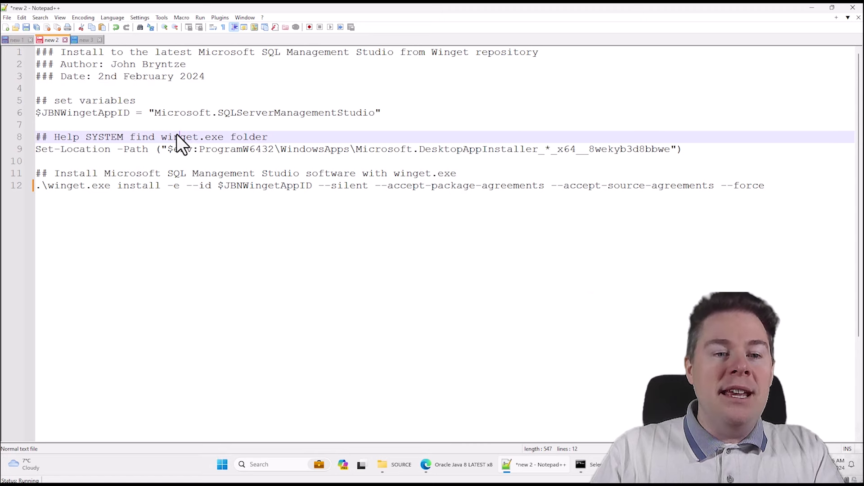
pyautogui.doubleClick(108, 137)
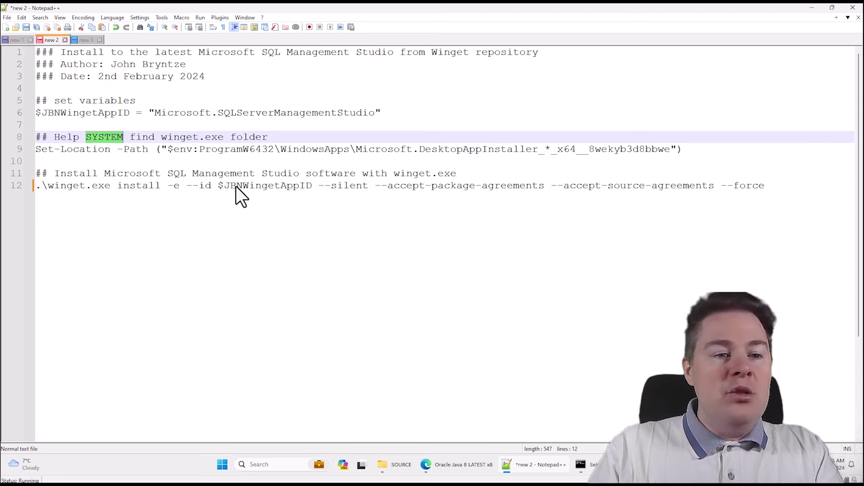
# Start saving the script under a new name and browse to C:\IntunePackages\MicrosoftSQLManagementStudio-x86\SOURCE.
pyautogui.click(6, 18)
pyautogui.click(36, 97)
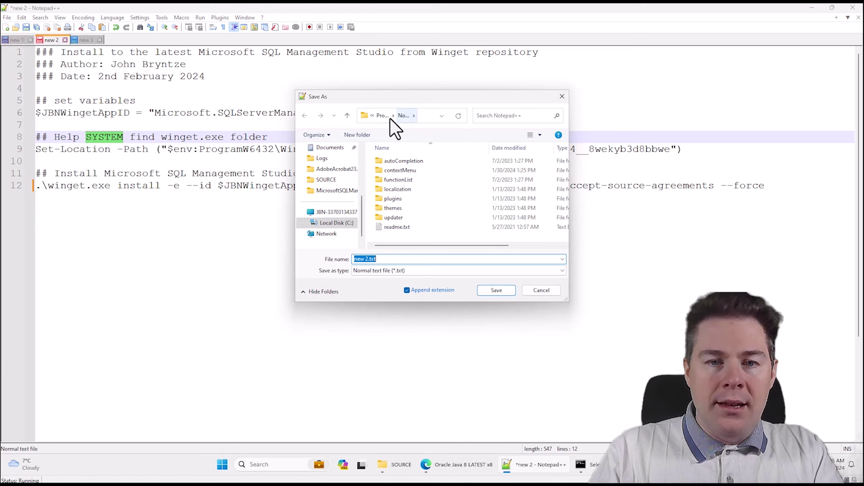
pyautogui.click(334, 221)
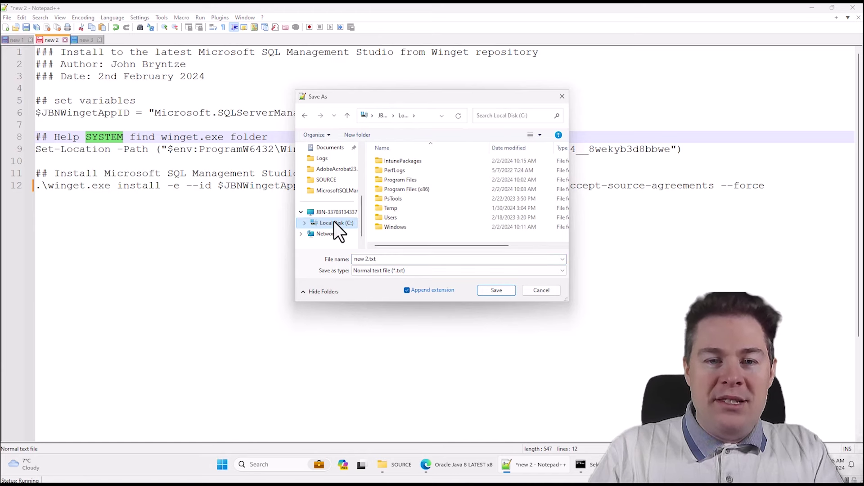
pyautogui.doubleClick(403, 161)
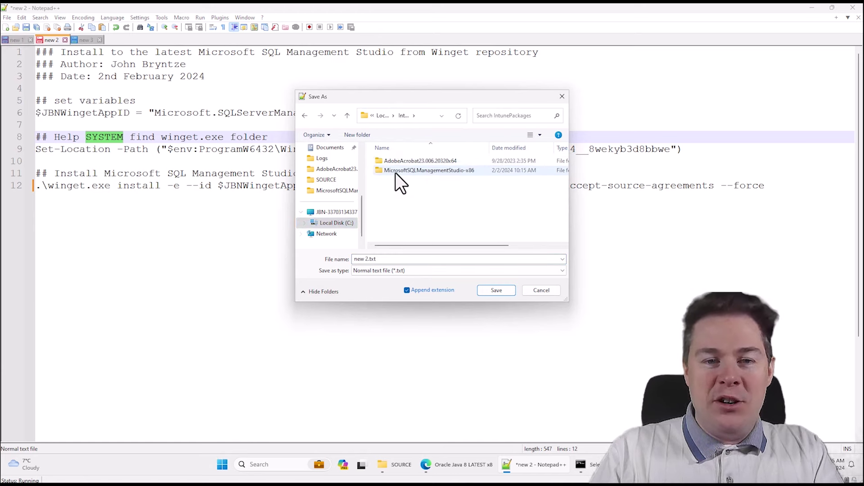
pyautogui.doubleClick(395, 172)
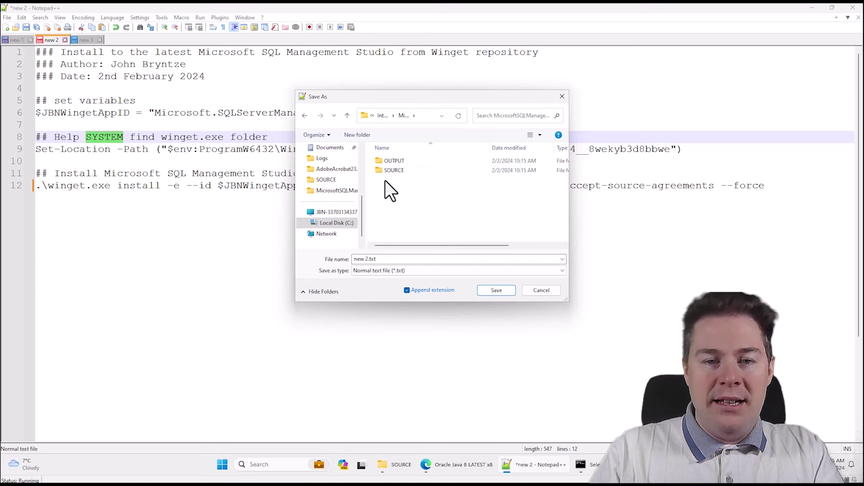
pyautogui.doubleClick(393, 171)
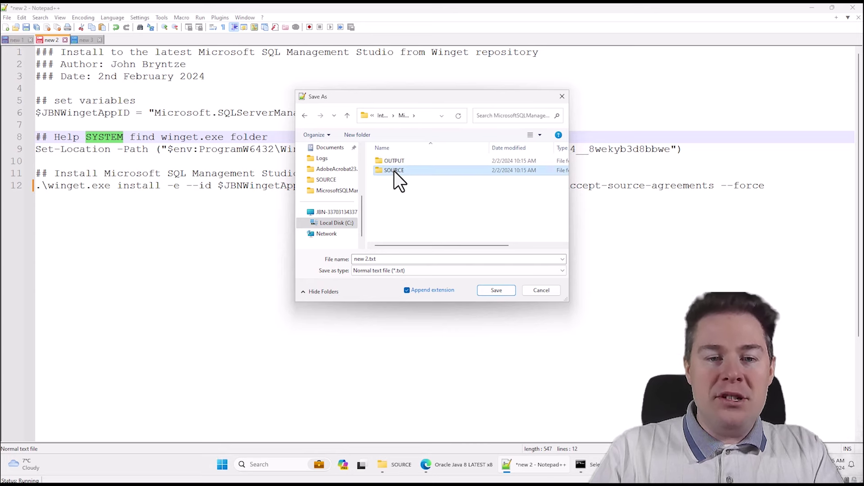
# Save the script with file type All types (*.*) as Install-MicrosoftSQLManagementStudioLATESTx86.ps1.
pyautogui.click(391, 271)
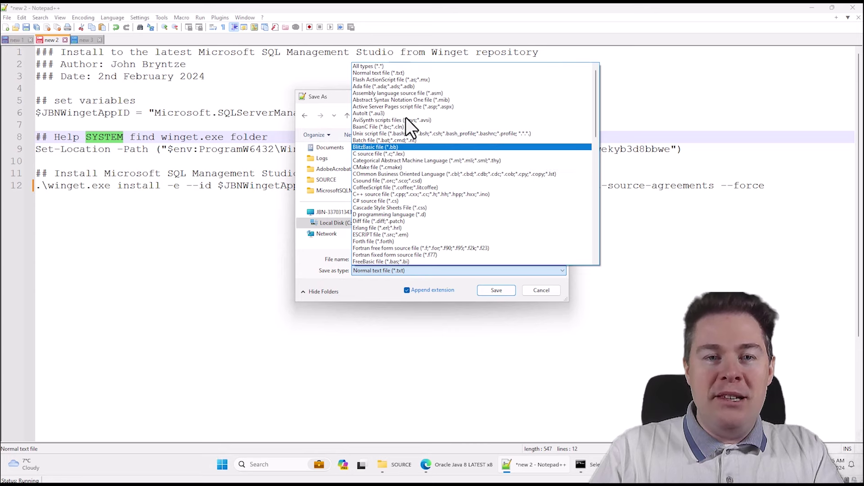
pyautogui.click(377, 67)
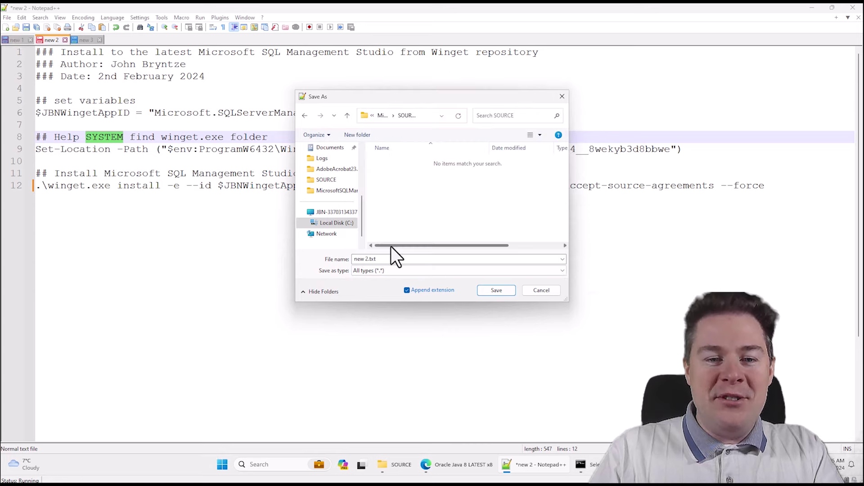
pyautogui.click(382, 260)
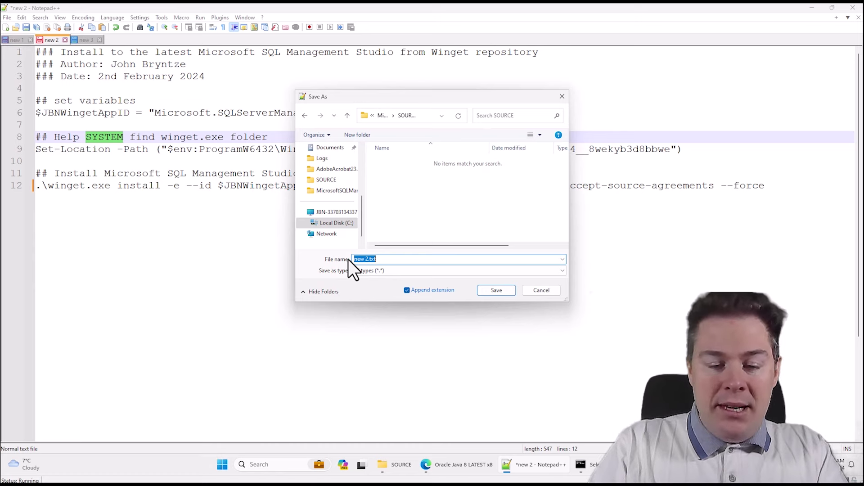
pyautogui.write('Install')
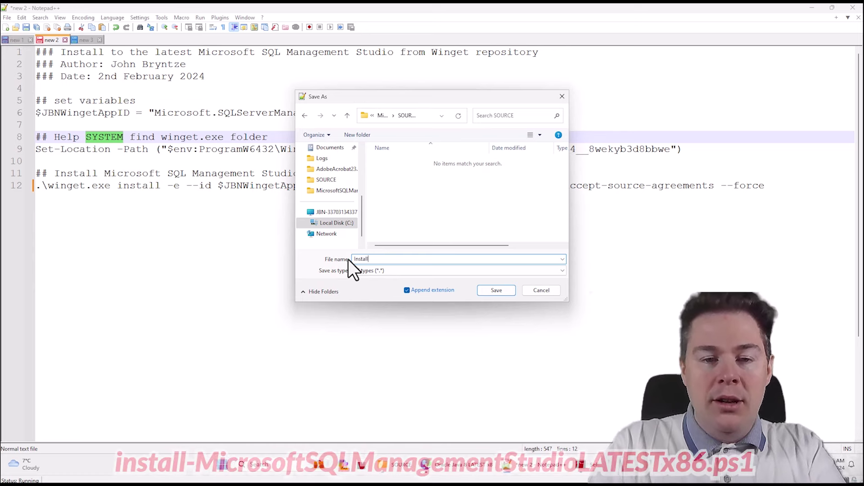
pyautogui.write('-Microsof')
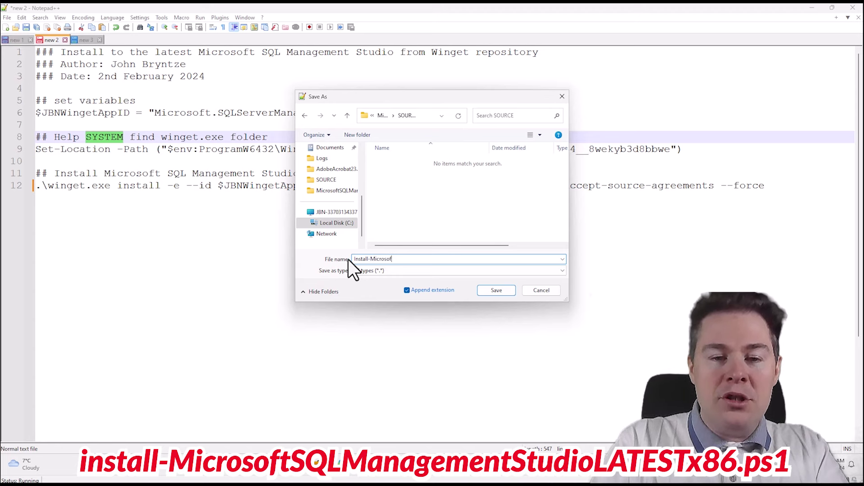
pyautogui.write('tSQLMa')
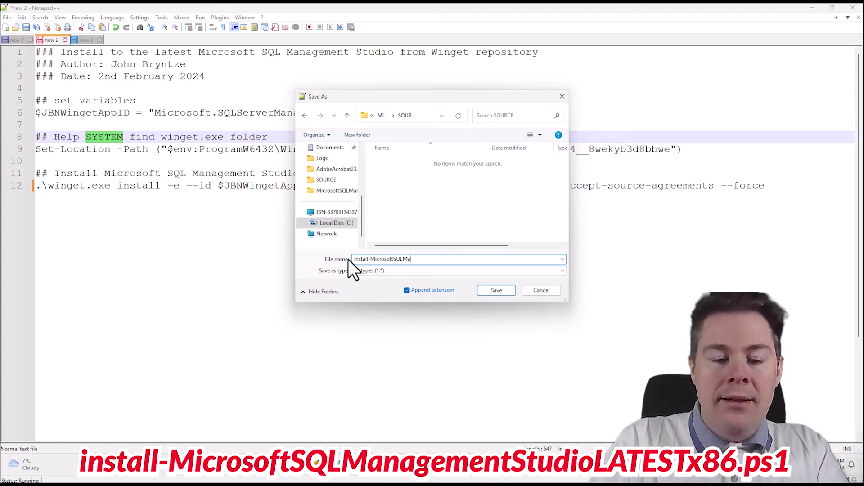
pyautogui.write('nagementStudioLAT')
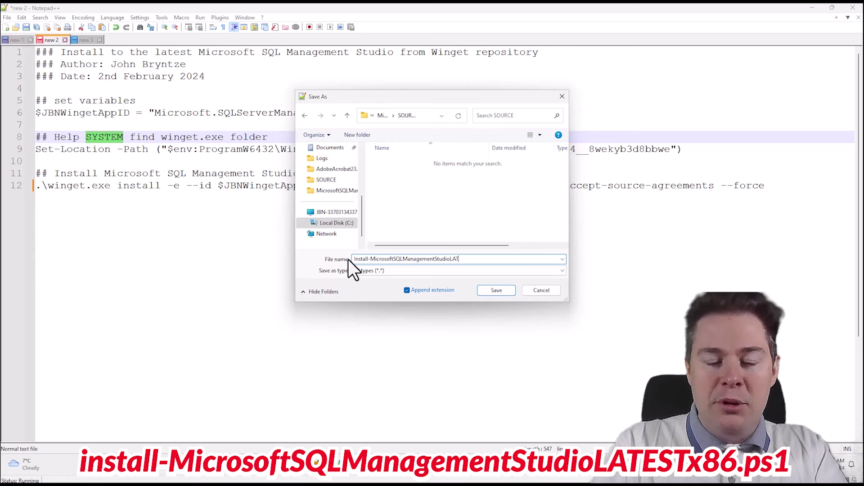
pyautogui.write('ESTx_-')
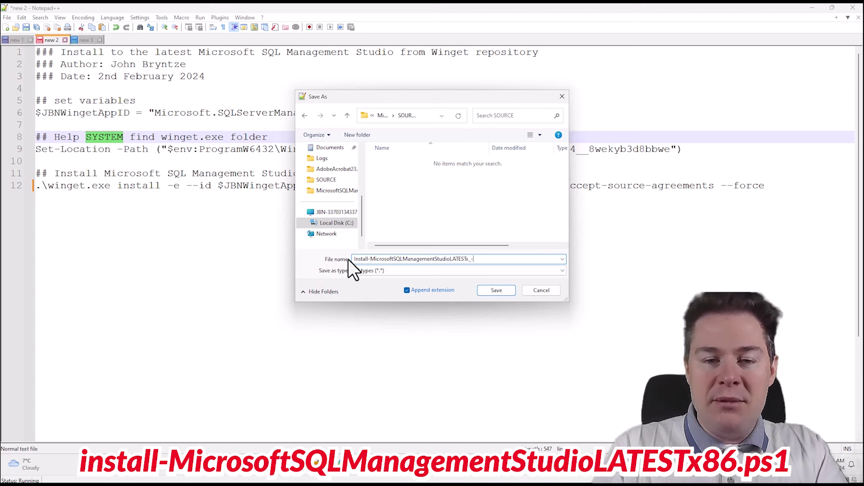
pyautogui.press('BackSpace')
pyautogui.press('BackSpace')
pyautogui.write('8')
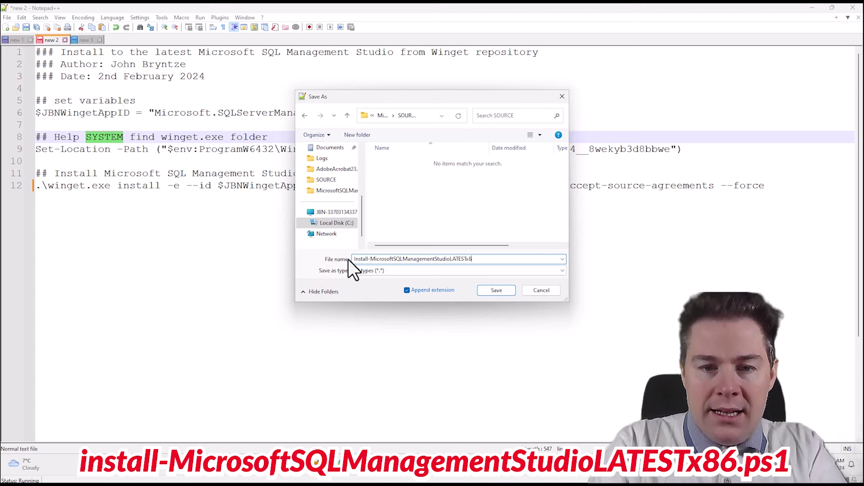
pyautogui.write('6.ps1')
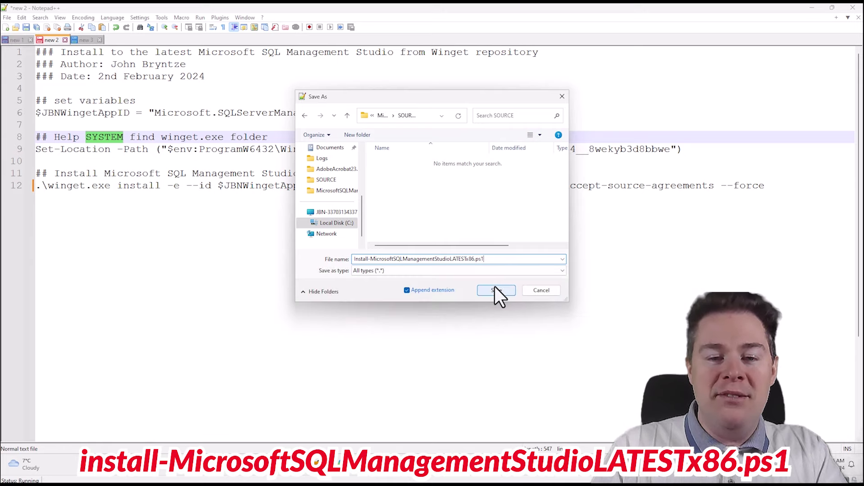
pyautogui.click(497, 291)
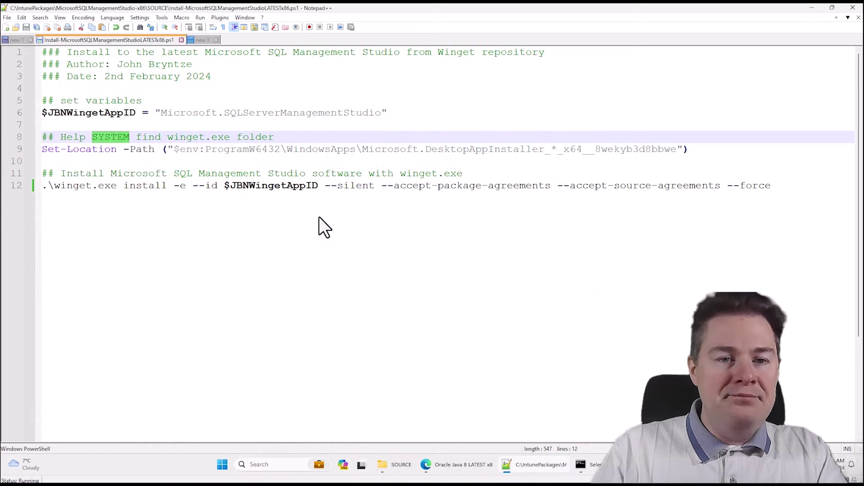
# Examine the saved script, highlighting the three header comment lines and the winget.exe install command on line 12.
pyautogui.click(279, 81)
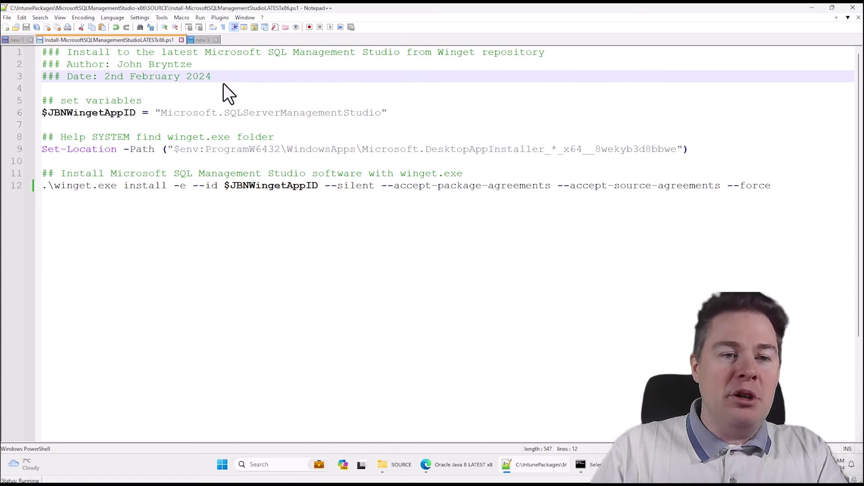
pyautogui.moveTo(219, 81); pyautogui.dragTo(45, 50)
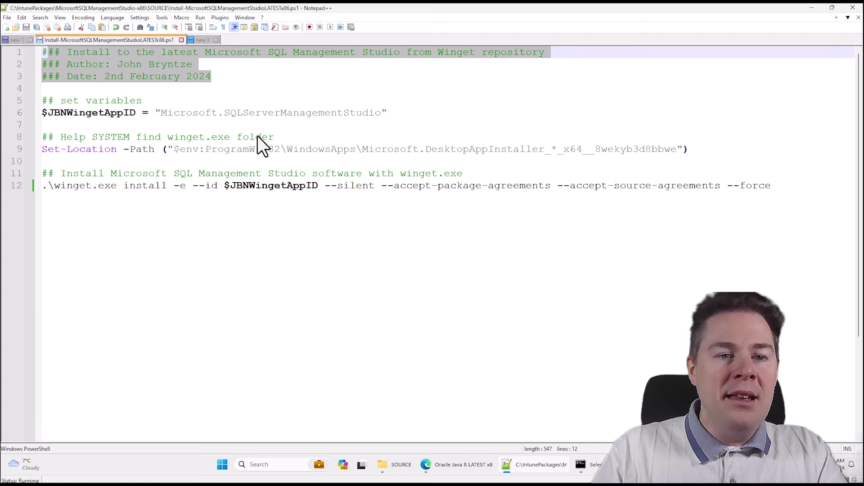
pyautogui.click(243, 159)
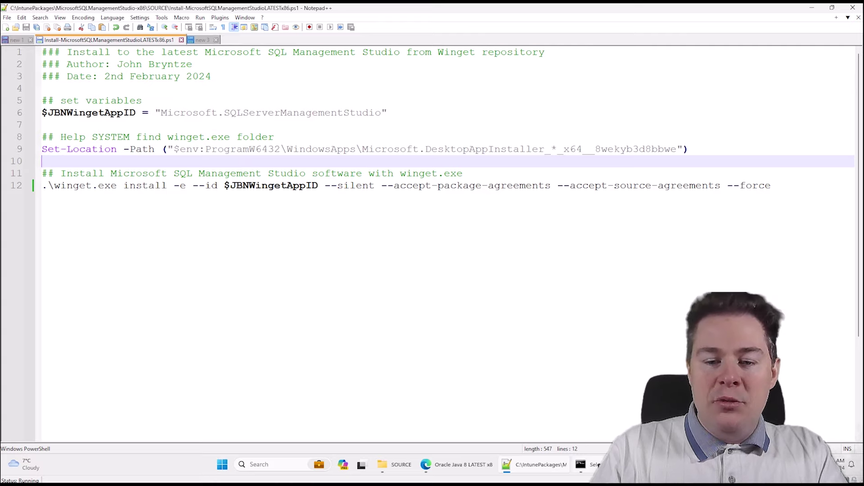
pyautogui.hotkey('alt', 'Tab')
pyautogui.moveTo(418, 121); pyautogui.dragTo(468, 227)
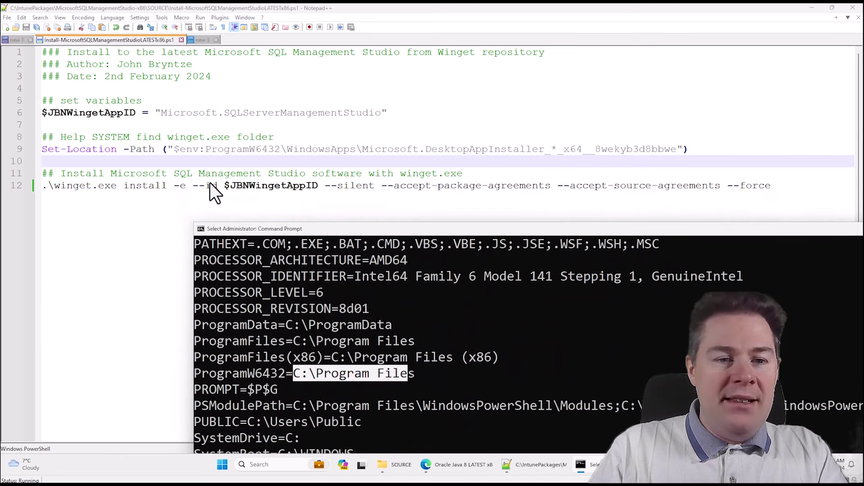
pyautogui.click(171, 185)
pyautogui.moveTo(52, 186); pyautogui.dragTo(776, 185)
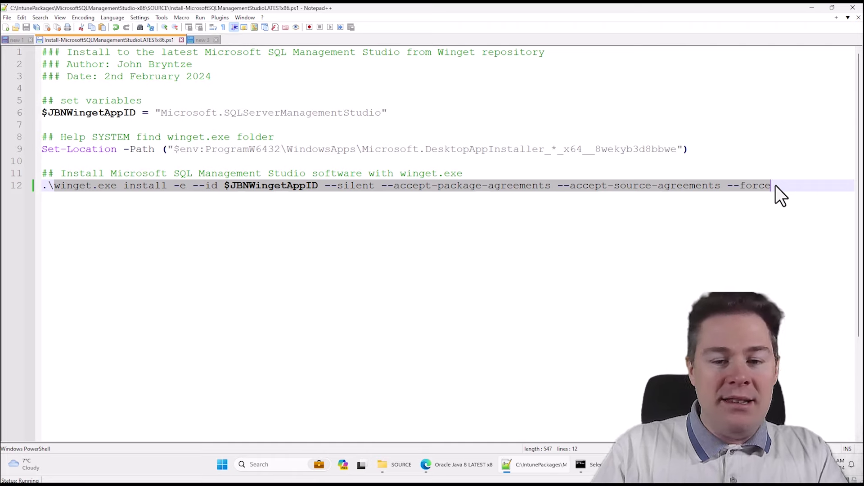
# Switch to the Command Prompt and clear its output with cls.
pyautogui.click(583, 464)
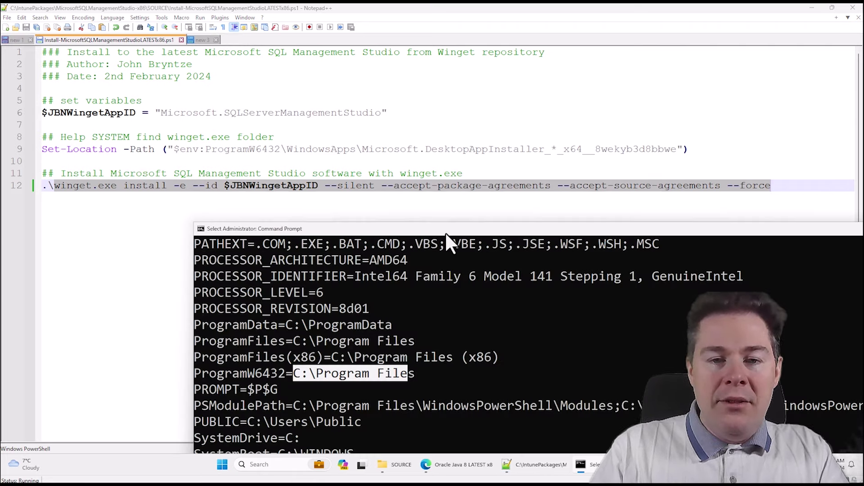
pyautogui.moveTo(442, 230); pyautogui.dragTo(377, 71)
pyautogui.write('cls')
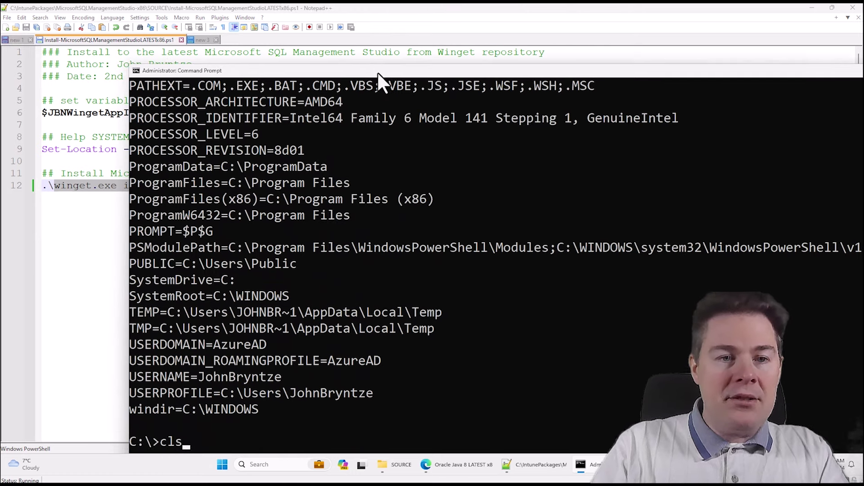
pyautogui.press('Return')
# Try to run winget unistall and look through the output.
pyautogui.write('win')
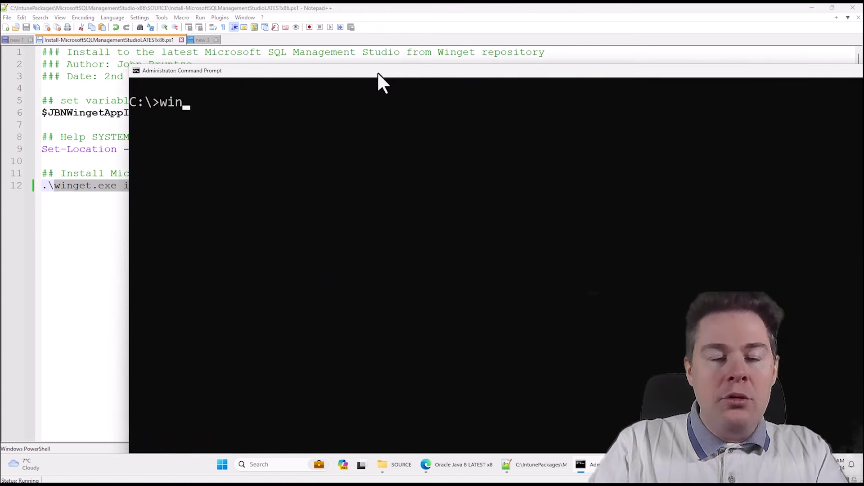
pyautogui.write('get unistall')
pyautogui.press('Return')
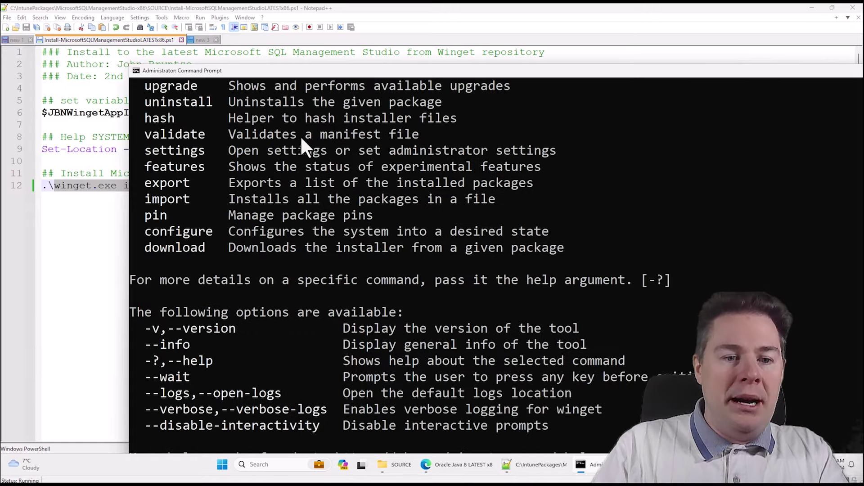
pyautogui.scroll(5, 279, 190)
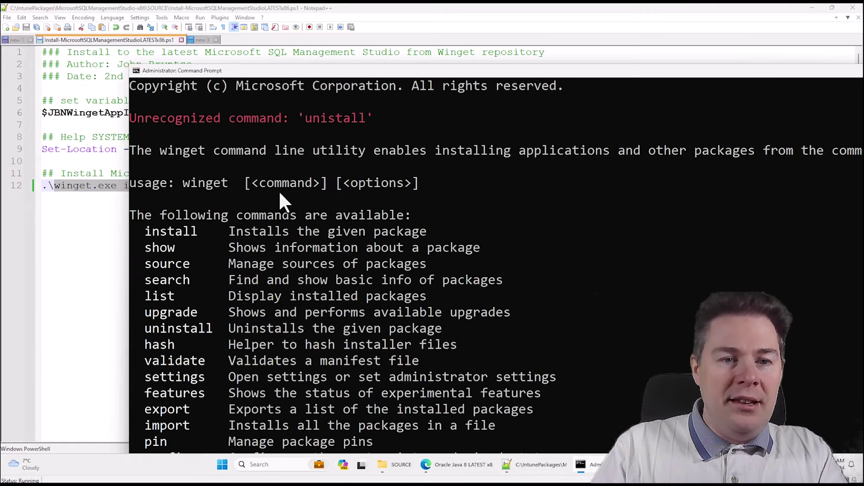
pyautogui.scroll(1, 279, 202)
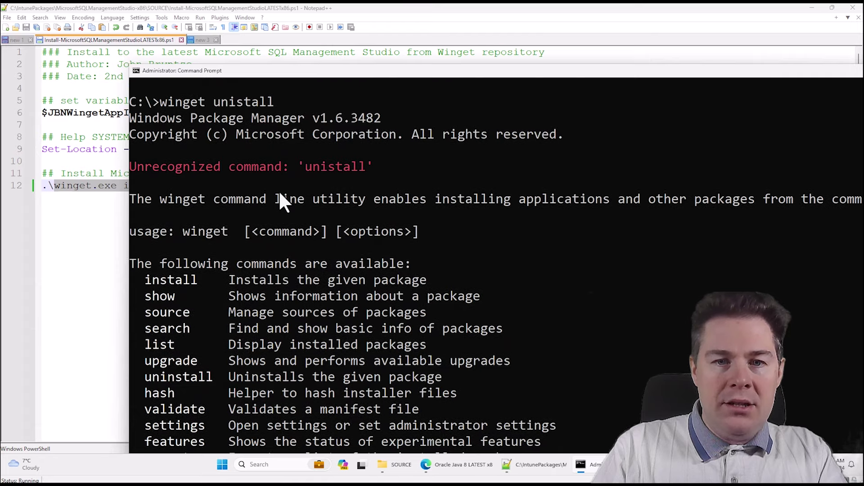
pyautogui.scroll(-9, 279, 194)
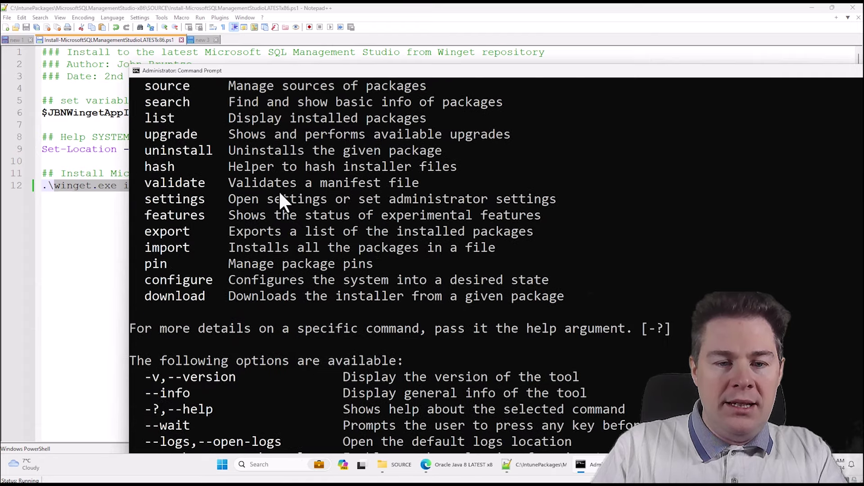
# Clear the Command Prompt with cls and run winget uninstall to list its available options.
pyautogui.write('cls')
pyautogui.press('Return')
pyautogui.write('winget uninstall')
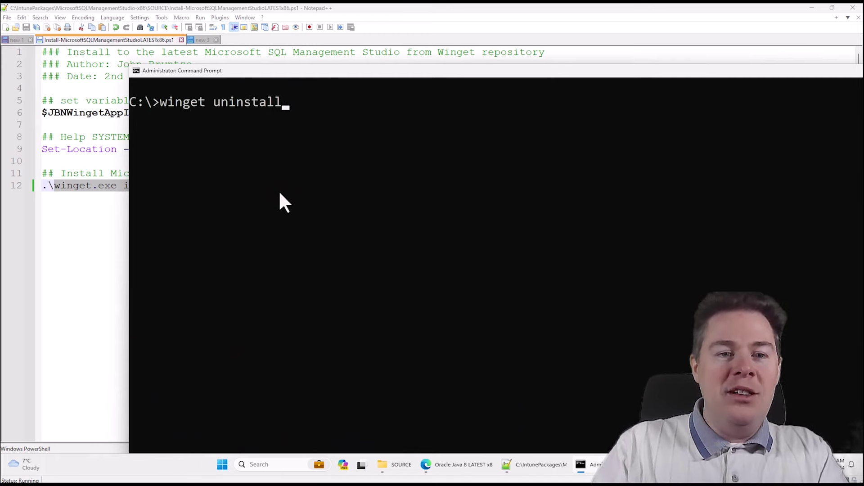
pyautogui.press('Return')
pyautogui.scroll(1, 301, 225)
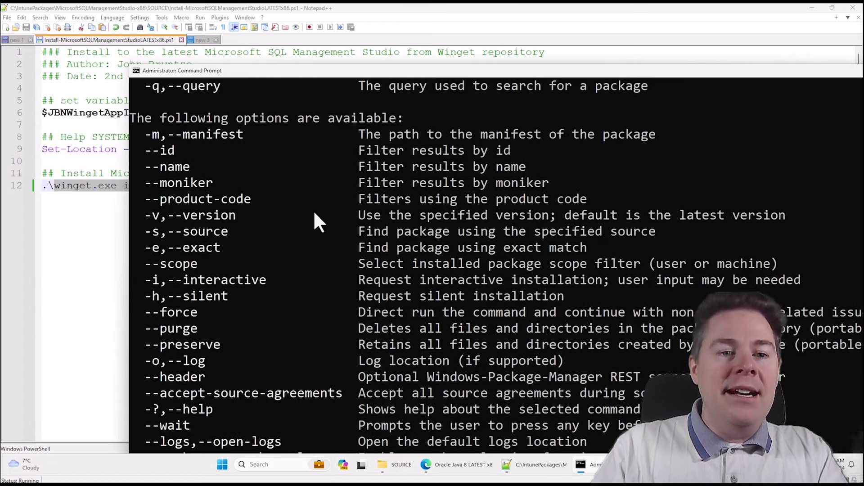
# Compare the winget uninstall options with the script's install line, then return to that line in Notepad++.
pyautogui.moveTo(297, 70); pyautogui.dragTo(292, 217)
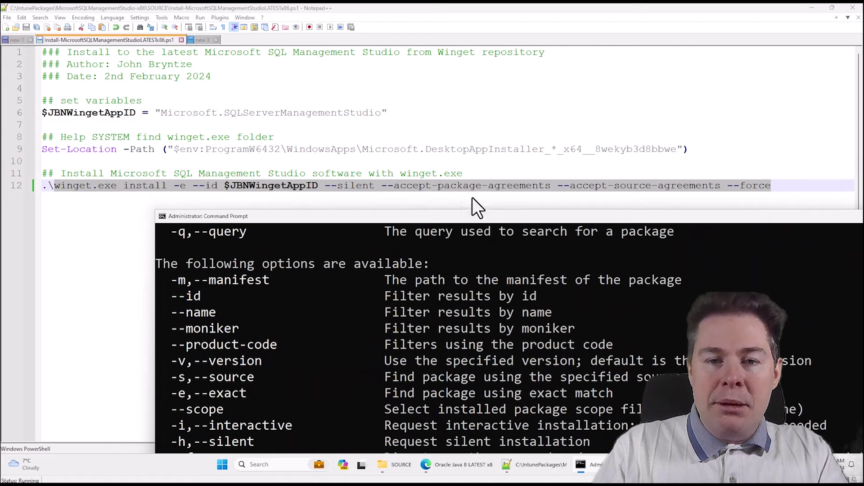
pyautogui.moveTo(369, 217); pyautogui.dragTo(382, 88)
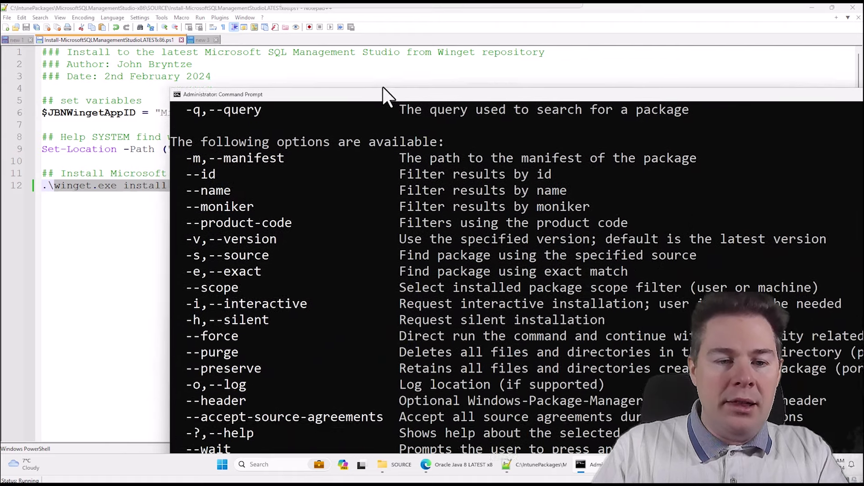
pyautogui.scroll(-3, 353, 288)
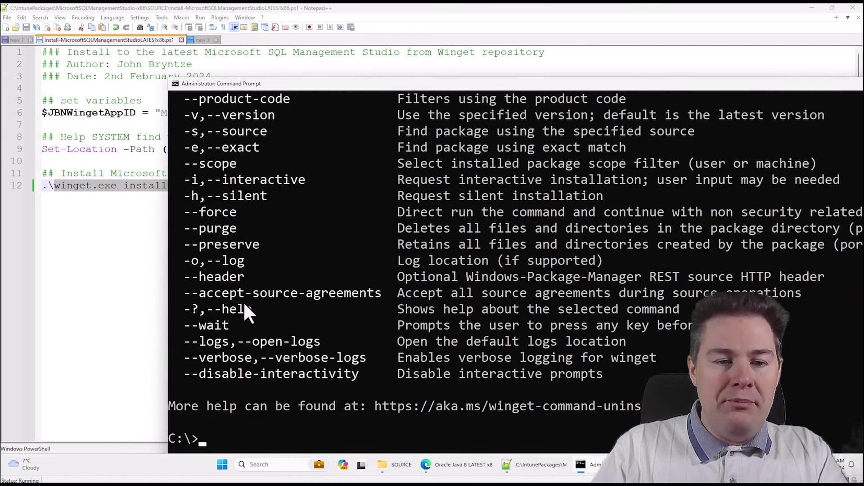
pyautogui.click(142, 255)
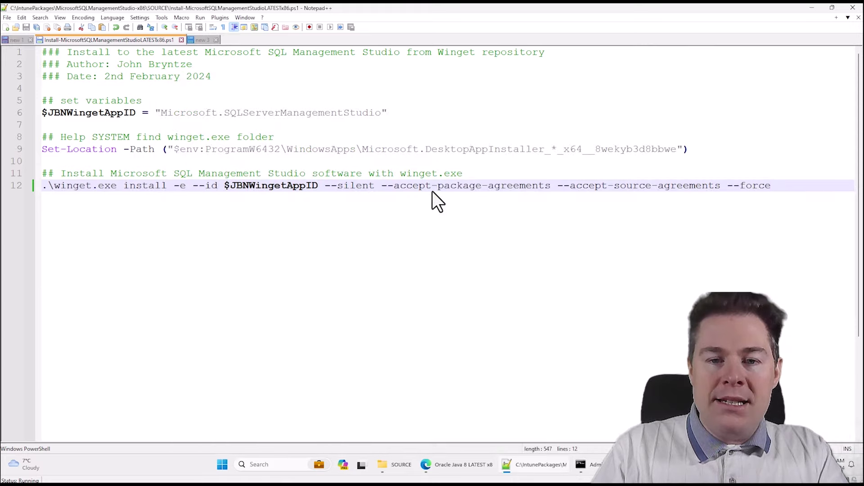
pyautogui.click(126, 187)
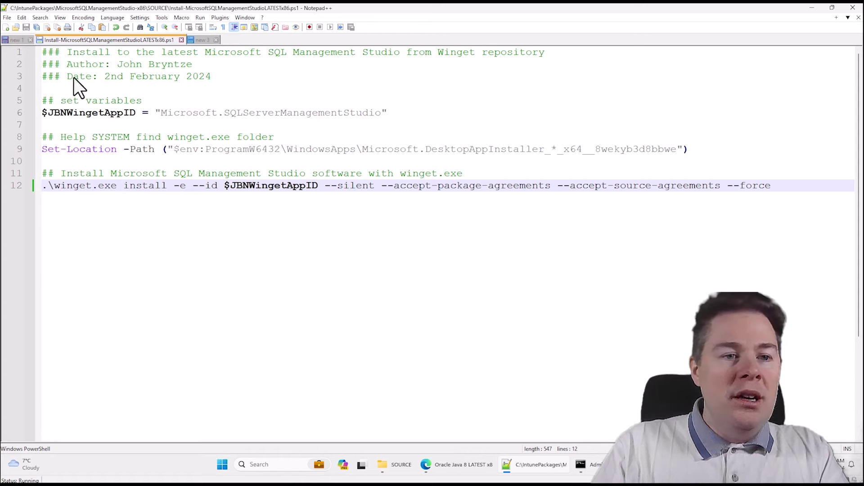
# Save a copy of the install script in SOURCE as Uninstall-MicrosoftSQLManagementStudiox86.ps1.
pyautogui.click(5, 18)
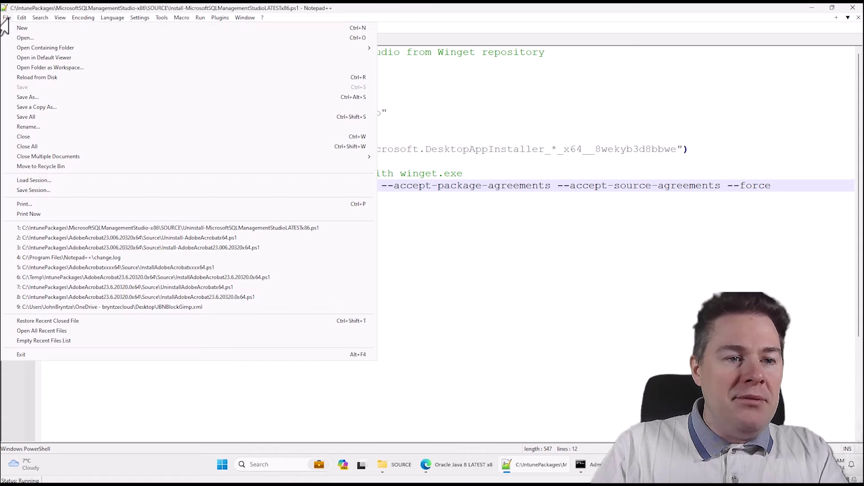
pyautogui.click(21, 97)
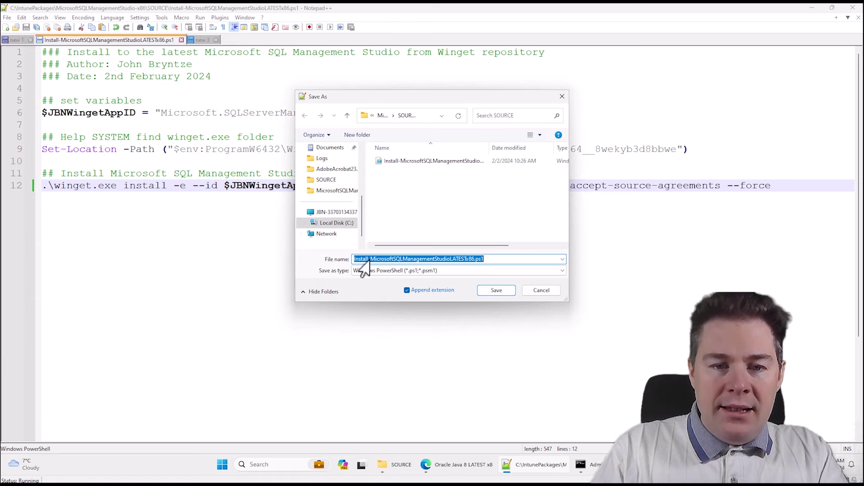
pyautogui.click(363, 260)
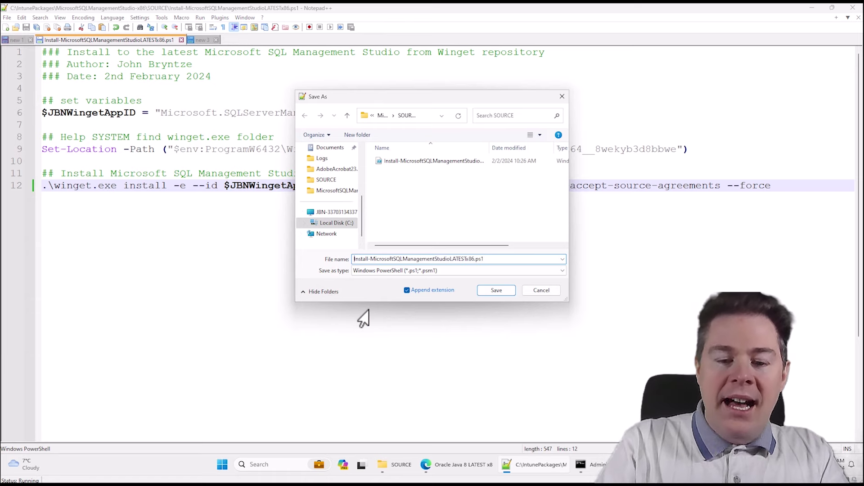
pyautogui.write('Uni')
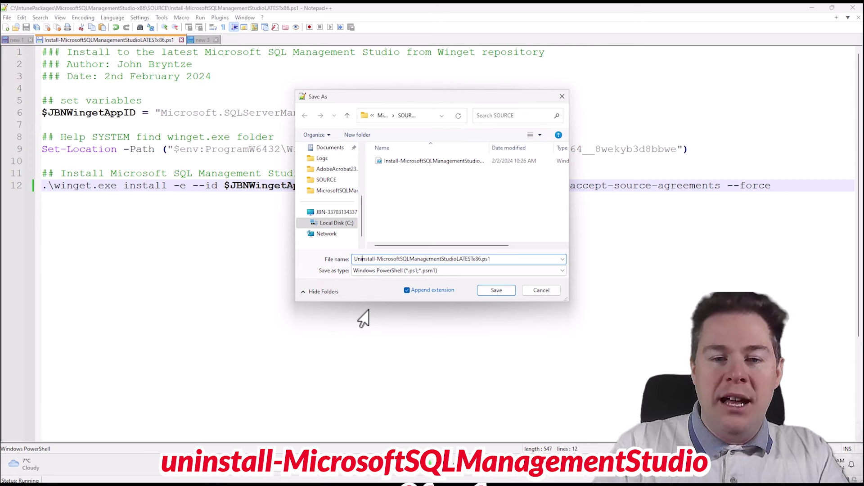
pyautogui.click(471, 259)
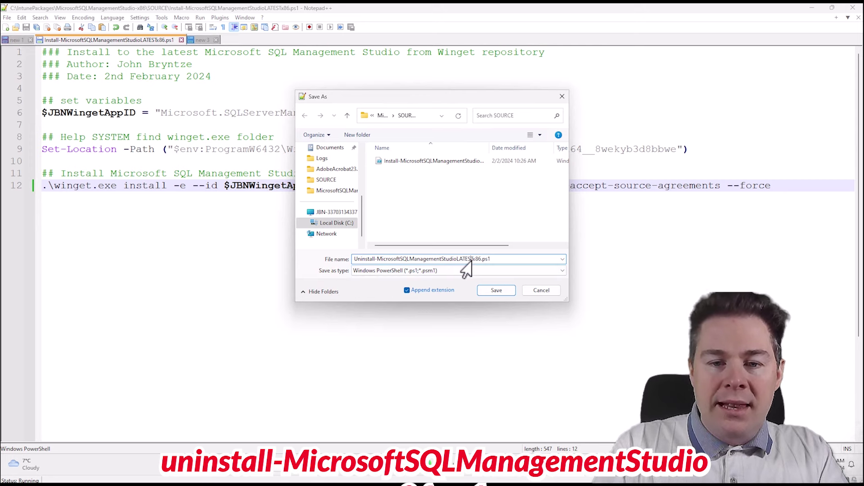
pyautogui.press('BackSpace')
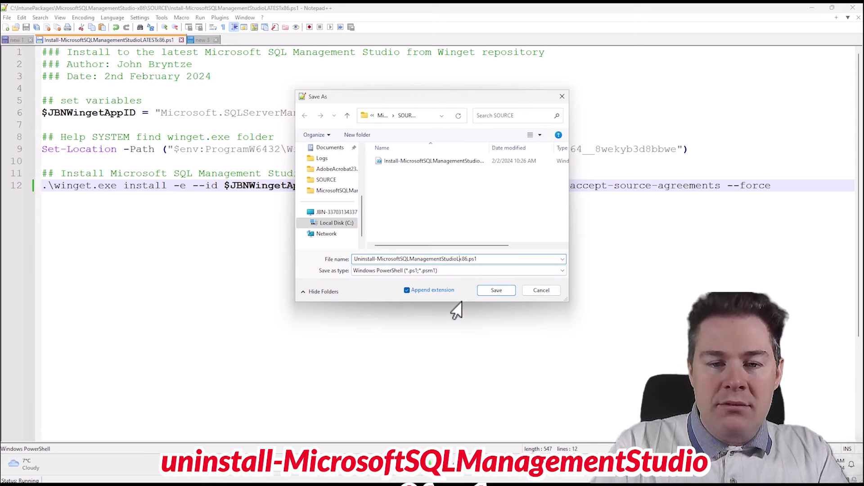
pyautogui.click(491, 292)
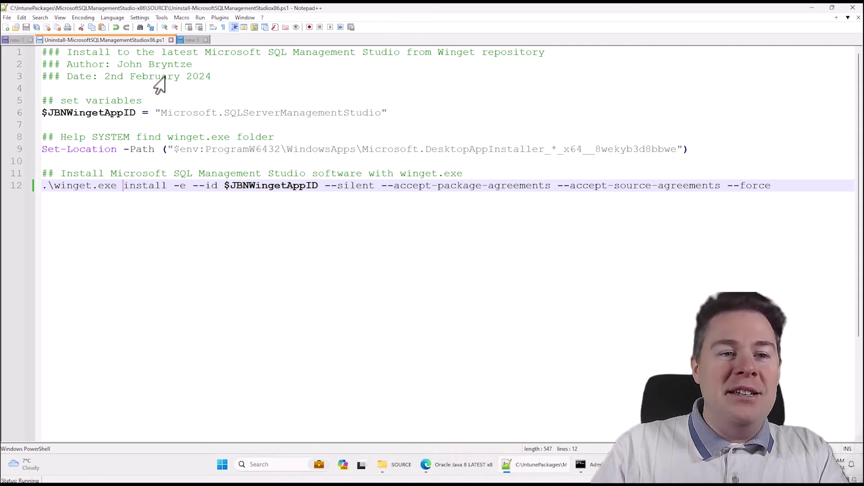
# Change "Install" to "Uninstall" in the script's first comment and remove --accept-package-agreements from the winget line.
pyautogui.click(67, 54)
pyautogui.press('Delete')
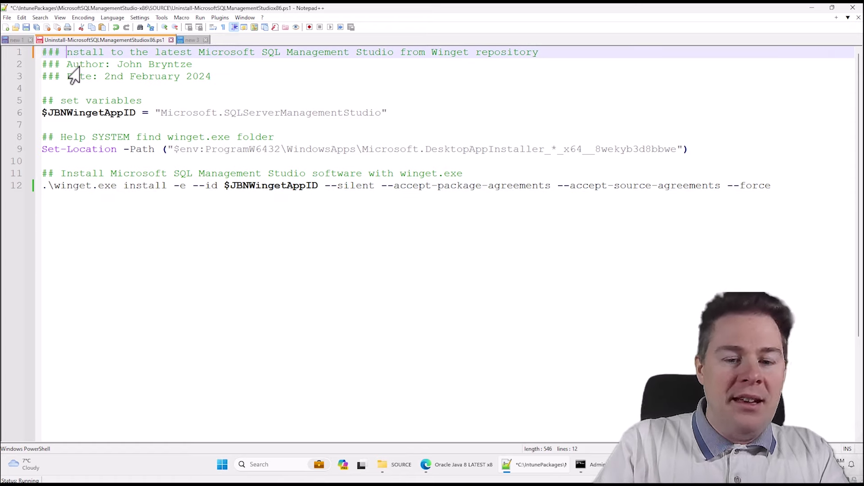
pyautogui.write('Uni')
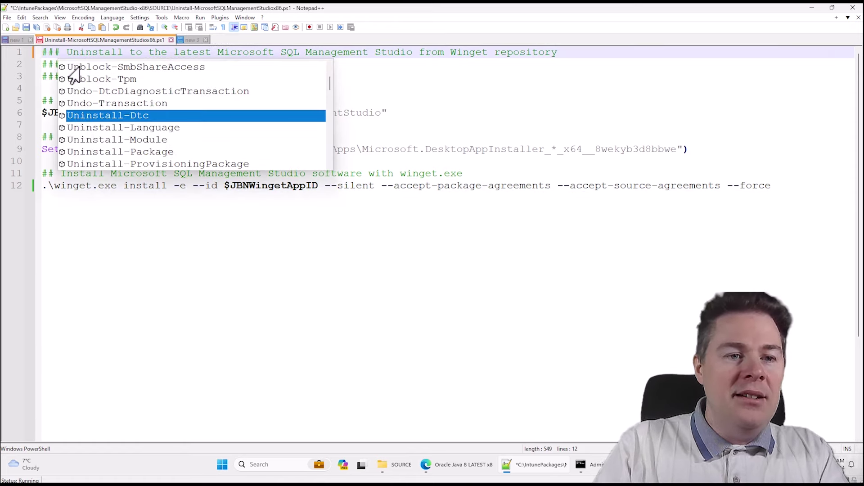
pyautogui.click(481, 186)
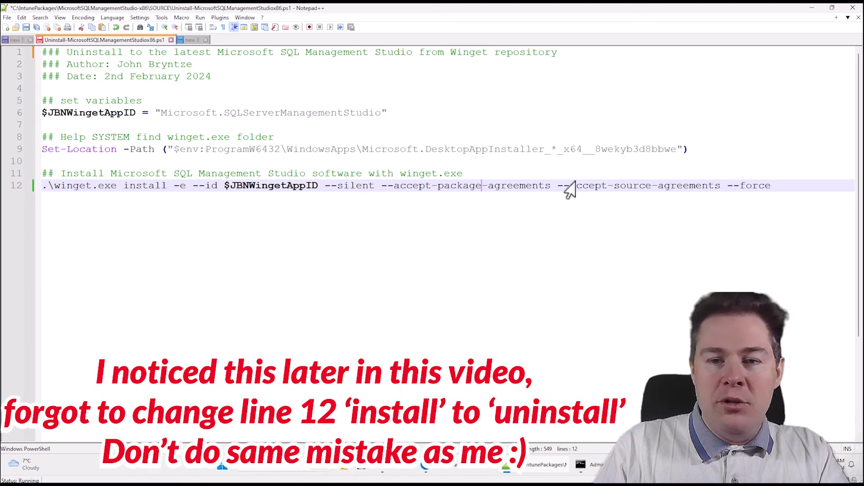
pyautogui.moveTo(556, 188); pyautogui.dragTo(370, 190)
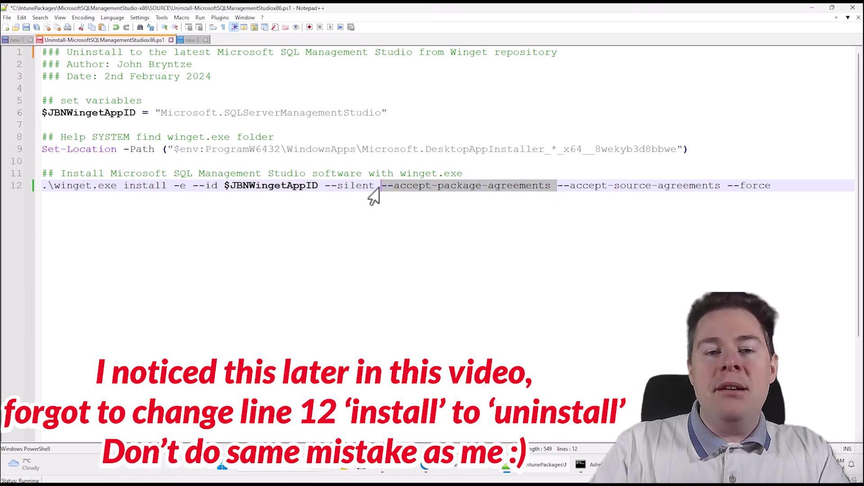
pyautogui.press('Delete')
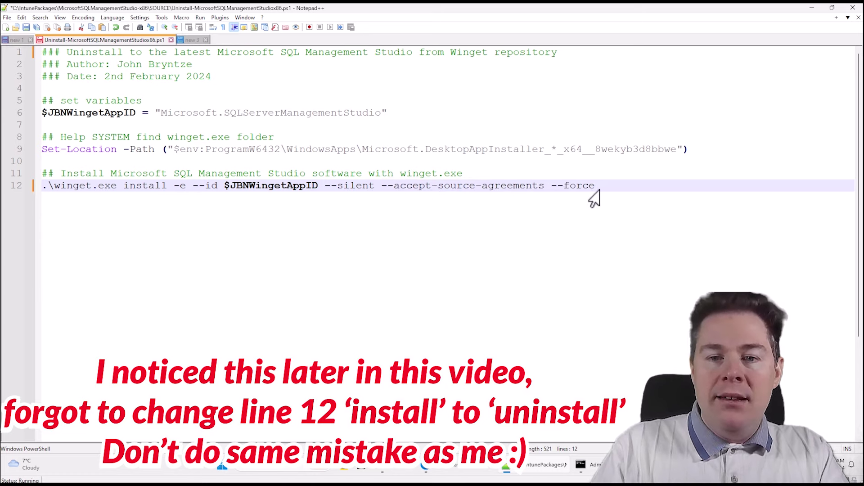
# Copy the script's winget.exe command without the leading .\ and paste it into the Command Prompt after clearing it with cls.
pyautogui.moveTo(595, 186); pyautogui.dragTo(48, 194)
pyautogui.hotkey('ctrl', 'c')
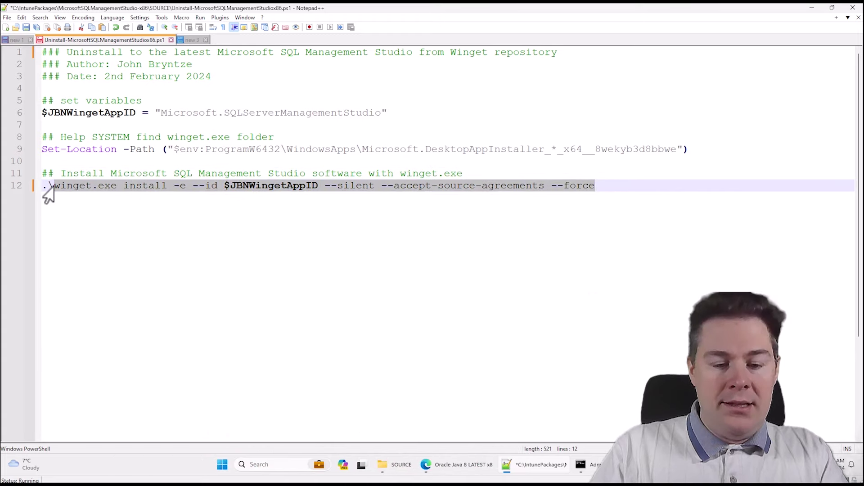
pyautogui.click(588, 464)
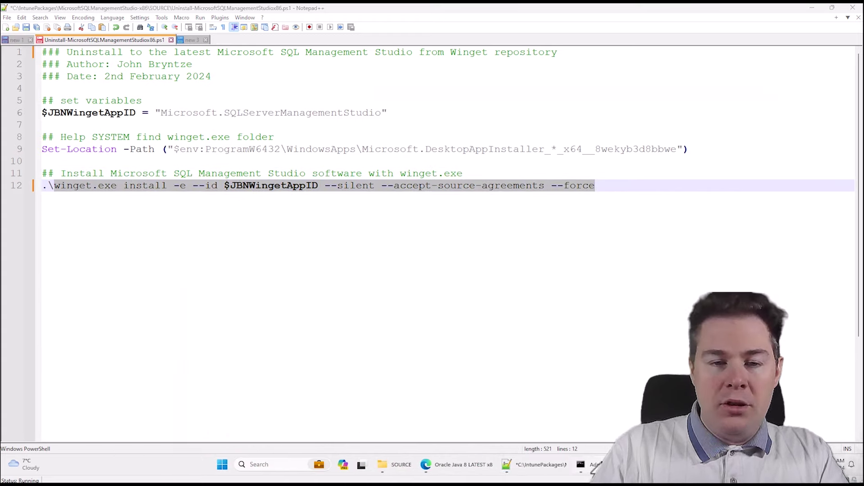
pyautogui.write('cls')
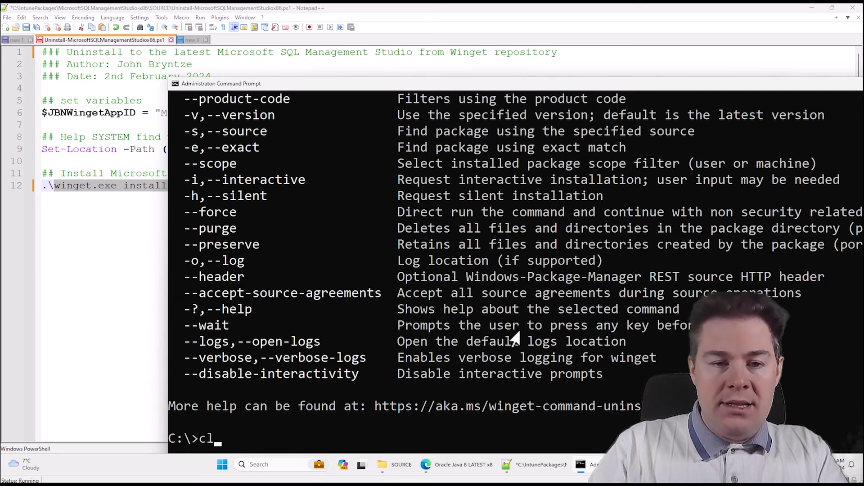
pyautogui.press('Return')
pyautogui.rightClick(363, 151)
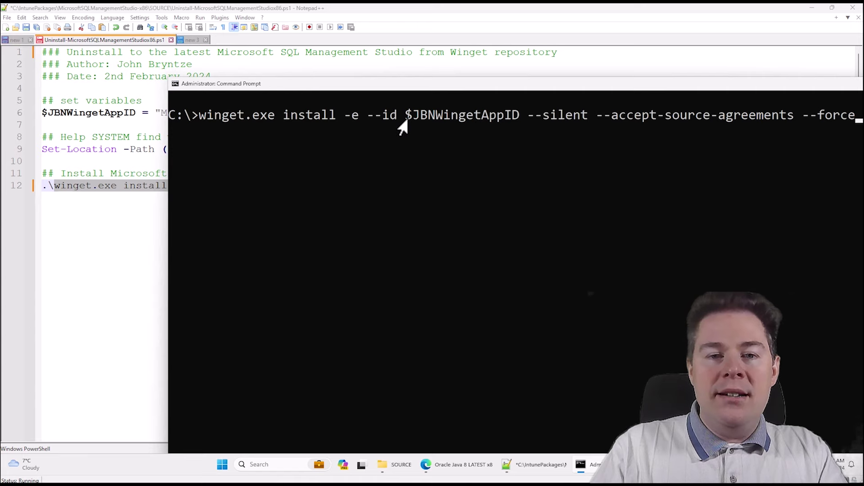
# Replace $JBNWingetAppID in the Command Prompt line with the script's app ID, Microsoft.SQLServerManagementStudio.
pyautogui.click(142, 243)
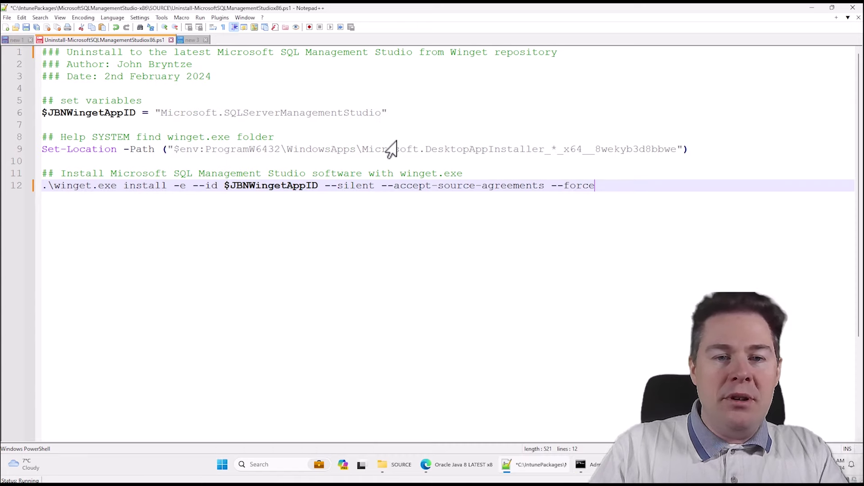
pyautogui.moveTo(381, 114); pyautogui.dragTo(151, 113)
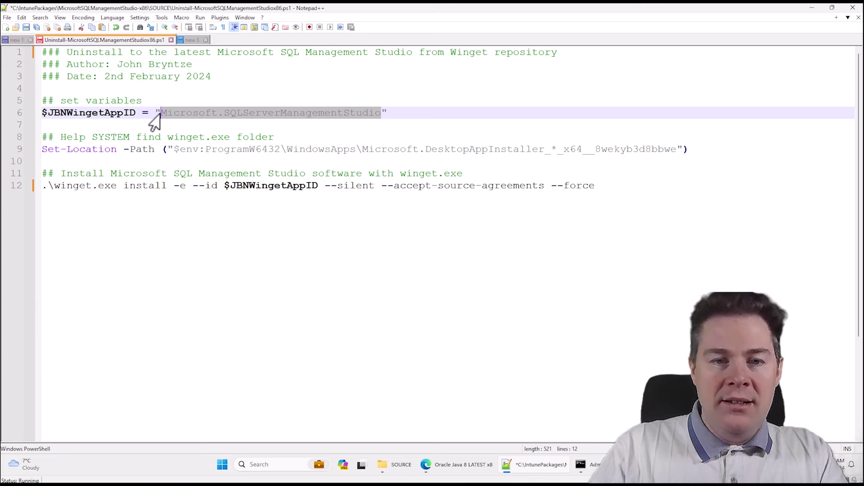
pyautogui.hotkey('alt', 'Tab')
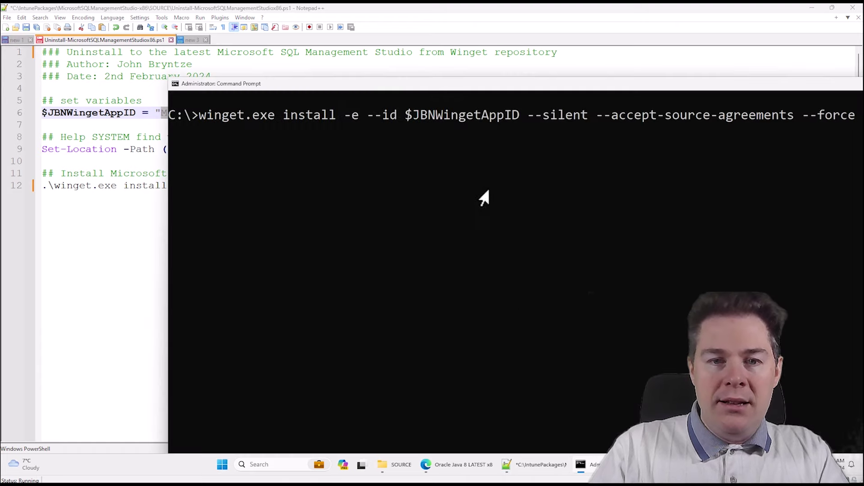
pyautogui.press('Left')
pyautogui.press('Left')
pyautogui.press('Left')
pyautogui.press('Left')
pyautogui.press('Left')
pyautogui.press('Left')
pyautogui.press('Left')
pyautogui.press('Left')
pyautogui.press('Left')
pyautogui.press('Left')
pyautogui.press('Left')
pyautogui.press('Left')
pyautogui.press('Left')
pyautogui.press('Left')
pyautogui.press('Left')
pyautogui.press('Left')
pyautogui.press('Left')
pyautogui.press('Left')
pyautogui.press('Left')
pyautogui.press('Left')
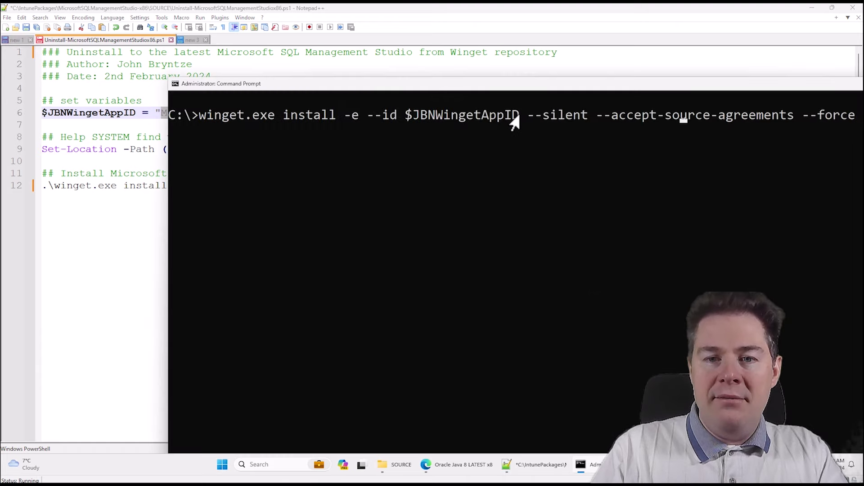
pyautogui.press('BackSpace')
pyautogui.press('BackSpace')
pyautogui.press('BackSpace')
pyautogui.press('BackSpace')
pyautogui.press('BackSpace')
pyautogui.press('BackSpace')
pyautogui.press('BackSpace')
pyautogui.press('BackSpace')
pyautogui.press('BackSpace')
pyautogui.press('BackSpace')
pyautogui.press('BackSpace')
pyautogui.press('BackSpace')
pyautogui.press('BackSpace')
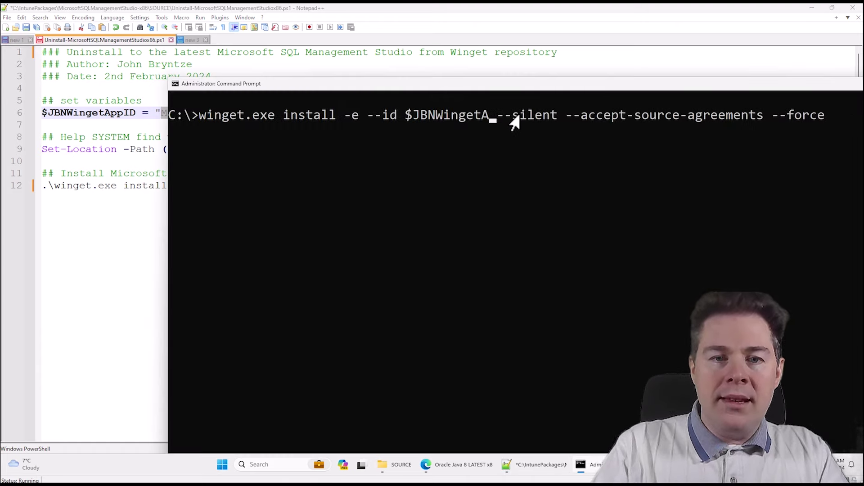
pyautogui.press('BackSpace')
pyautogui.press('BackSpace')
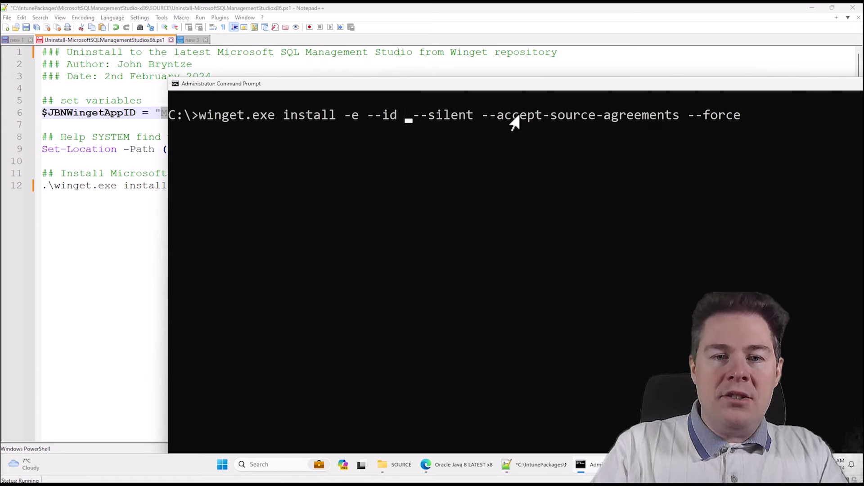
pyautogui.write('Microsoft.SQLServerManagementStudio')
# Change install to uninstall in the Command Prompt line and run the silent winget uninstall of Microsoft.SQLServerManagementStudio.
pyautogui.moveTo(533, 86); pyautogui.dragTo(407, 63)
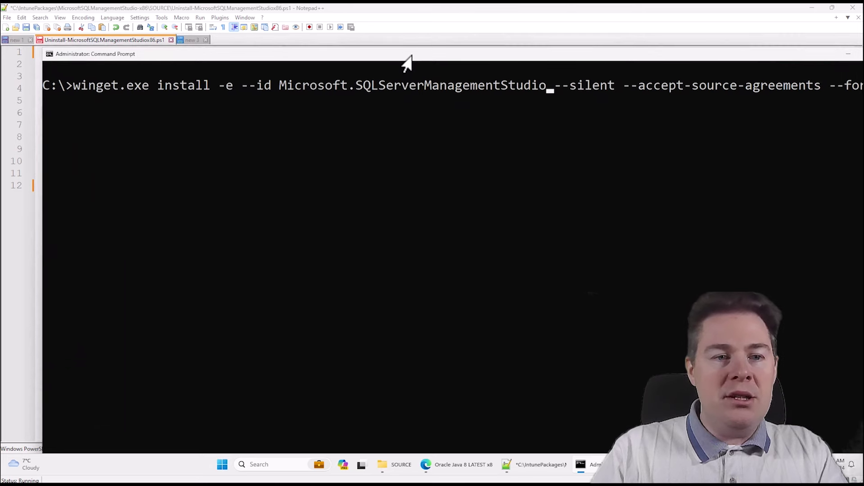
pyautogui.press('Left')
pyautogui.press('Left')
pyautogui.press('Left')
pyautogui.press('Left')
pyautogui.press('Left')
pyautogui.press('Left')
pyautogui.press('Left')
pyautogui.press('Left')
pyautogui.press('Left')
pyautogui.press('Left')
pyautogui.press('Left')
pyautogui.press('Left')
pyautogui.press('Left')
pyautogui.press('Left')
pyautogui.press('Left')
pyautogui.press('Left')
pyautogui.press('Left')
pyautogui.press('Left')
pyautogui.press('Left')
pyautogui.press('Left')
pyautogui.press('Left')
pyautogui.press('Left')
pyautogui.press('Left')
pyautogui.press('Left')
pyautogui.press('Left')
pyautogui.press('Left')
pyautogui.press('Left')
pyautogui.press('Left')
pyautogui.press('Left')
pyautogui.press('Left')
pyautogui.press('Left')
pyautogui.press('Left')
pyautogui.press('Left')
pyautogui.press('Left')
pyautogui.press('Left')
pyautogui.press('Left')
pyautogui.write('un')
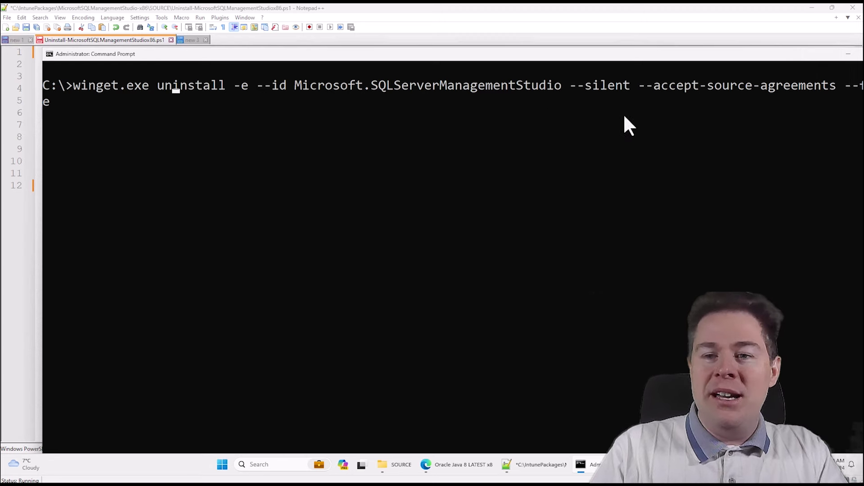
pyautogui.press('Return')
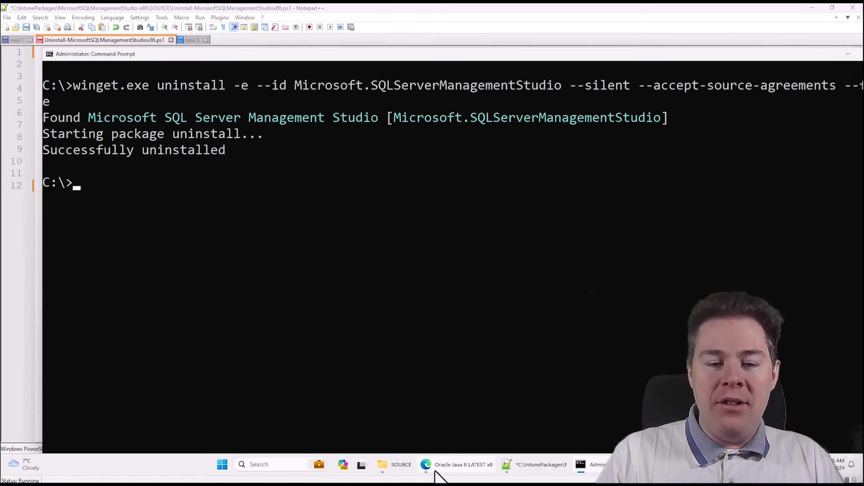
# Check the install and uninstall scripts in the SOURCE folder and go up to the MicrosoftSQLManagementStudio-x86 folder.
pyautogui.click(399, 468)
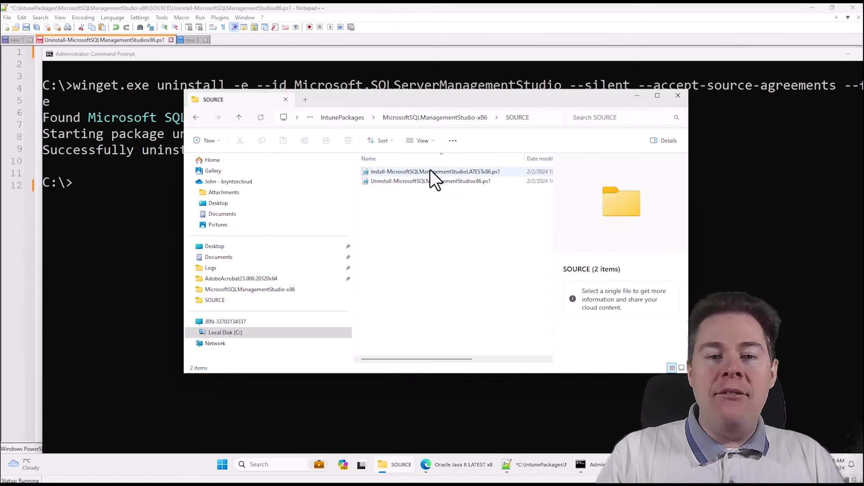
pyautogui.click(408, 171)
pyautogui.click(428, 185)
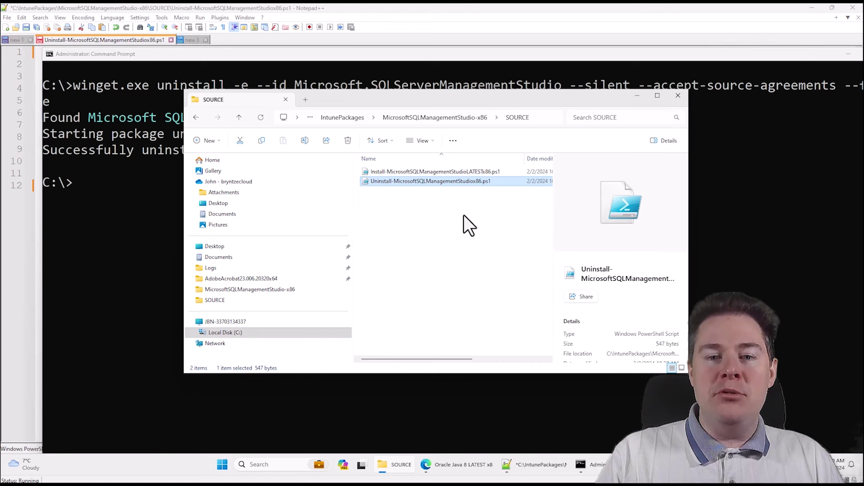
pyautogui.click(427, 116)
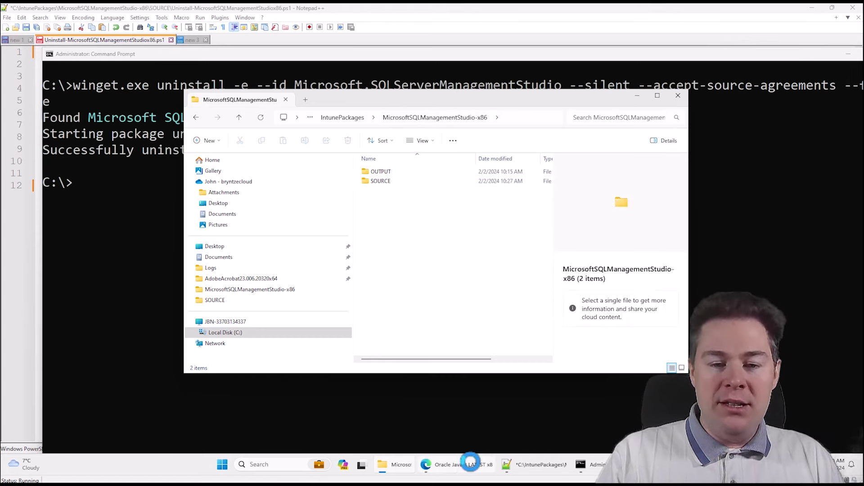
# Download the Microsoft-Win32-Content-Prep-Tool repository from GitHub in Edge as a ZIP and show the file in its folder.
pyautogui.click(459, 465)
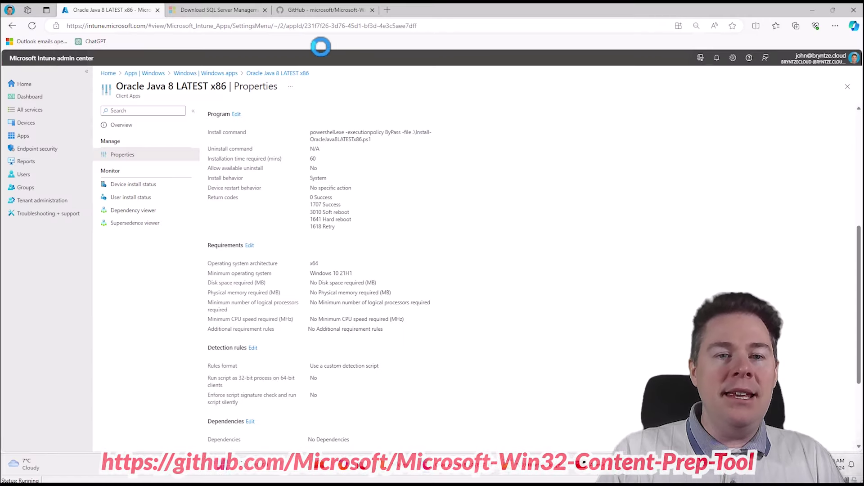
pyautogui.click(301, 10)
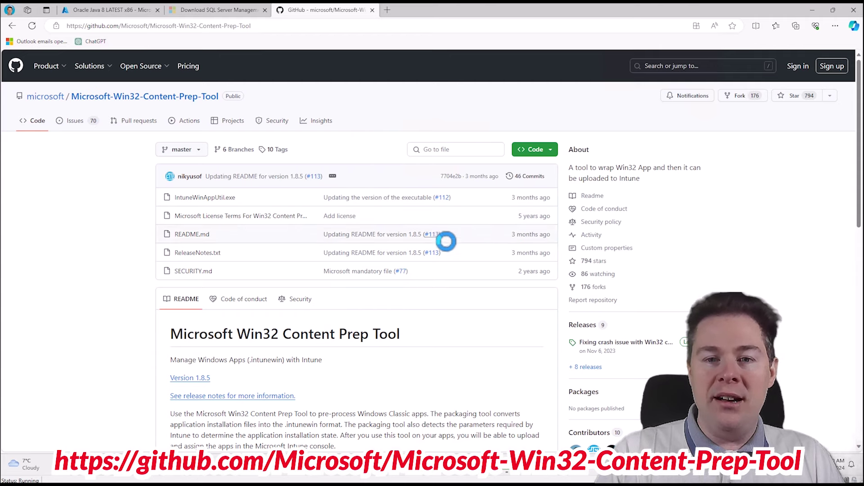
pyautogui.click(550, 149)
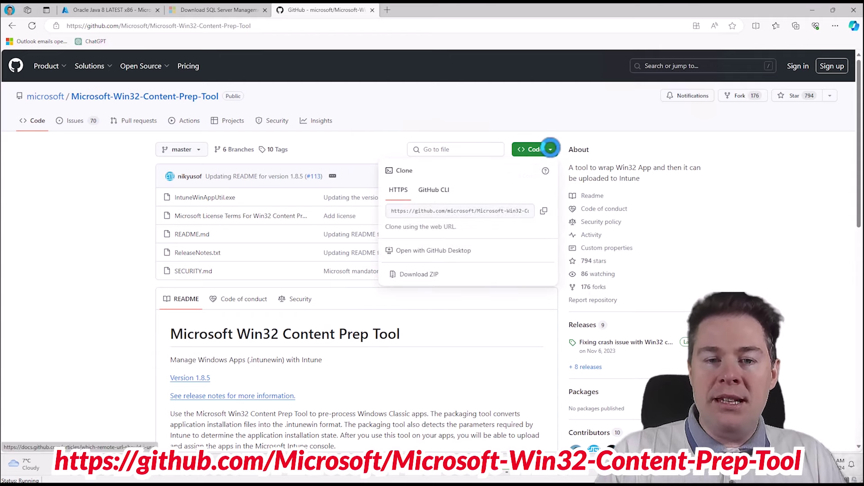
pyautogui.click(422, 271)
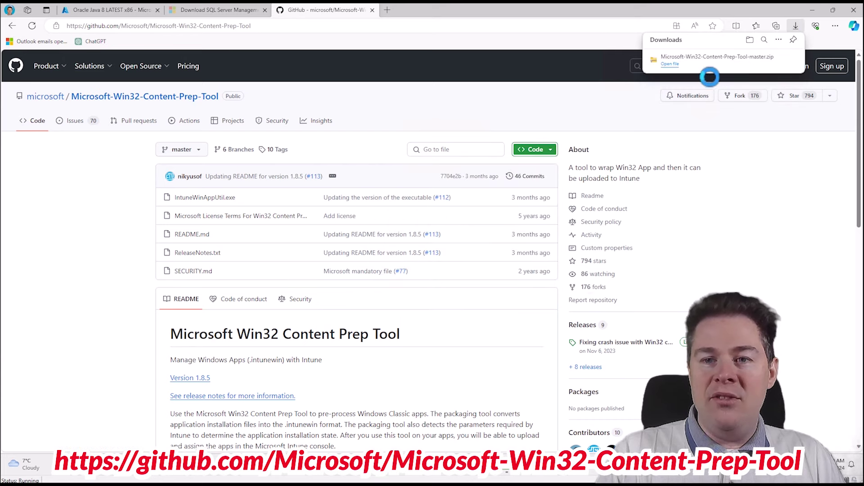
pyautogui.moveTo(764, 61)
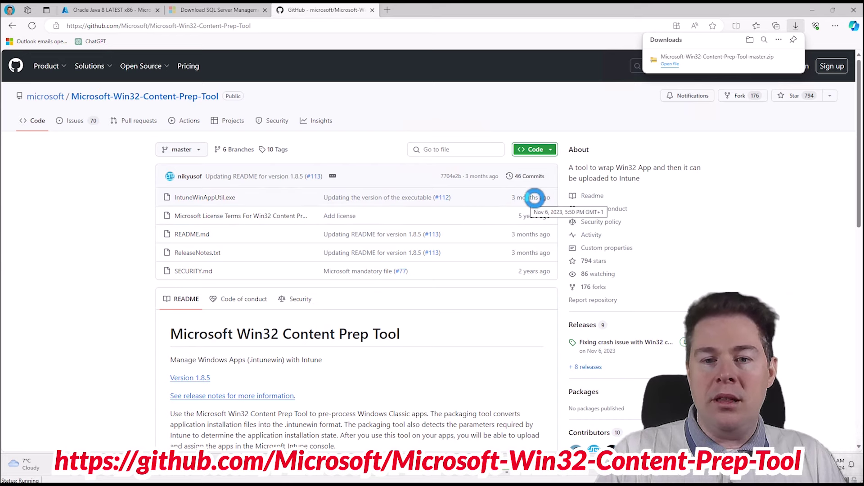
pyautogui.moveTo(791, 59)
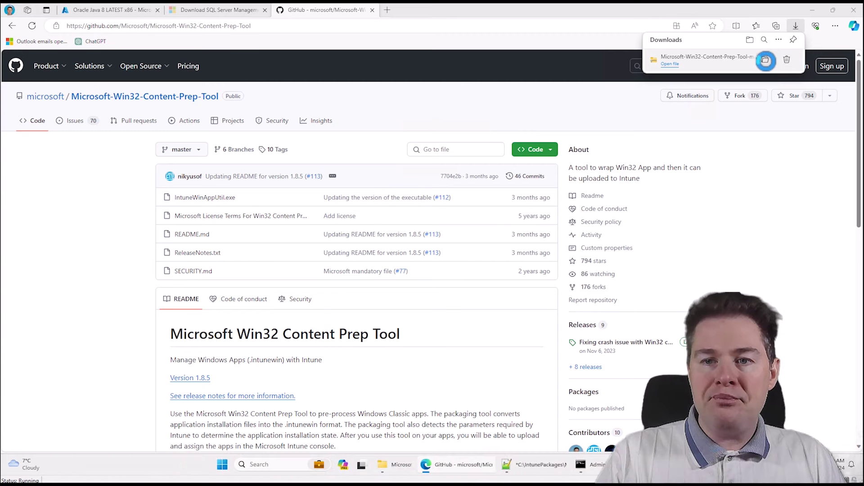
pyautogui.click(766, 60)
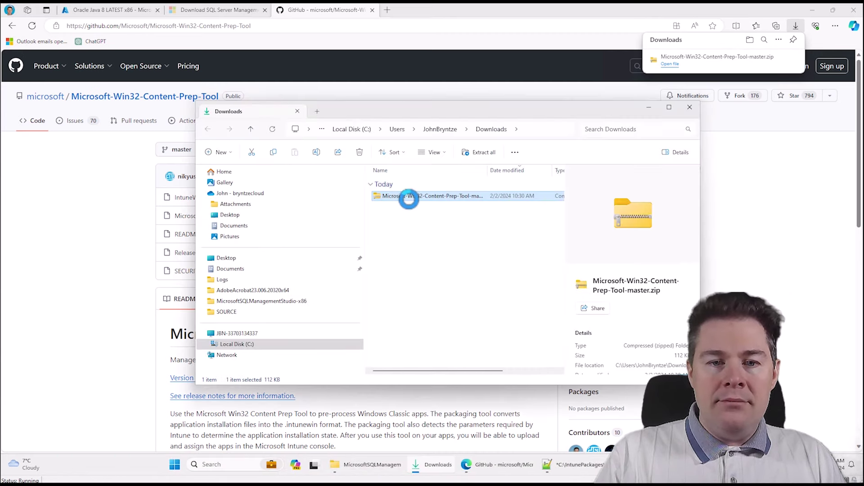
# Extract Microsoft-Win32-Content-Prep-Tool-master.zip to the suggested folder in Downloads and open the extracted Microsoft-Win32-Content-Prep-Tool-master folder.
pyautogui.rightClick(408, 199)
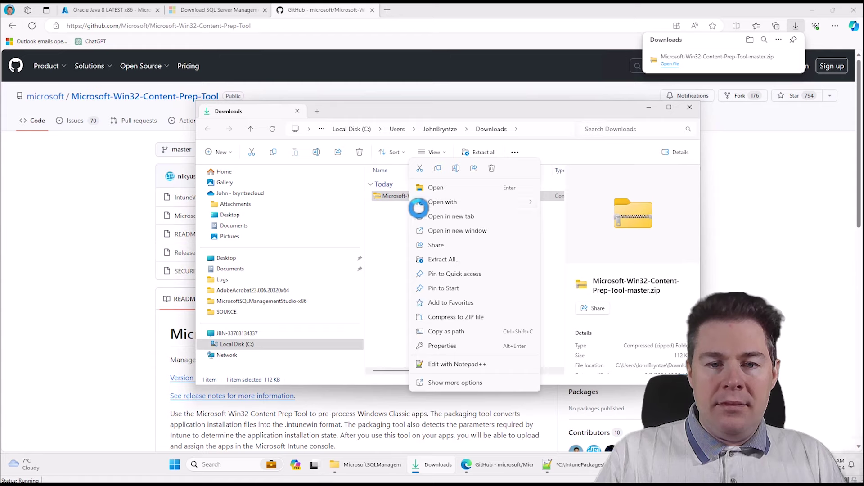
pyautogui.click(439, 259)
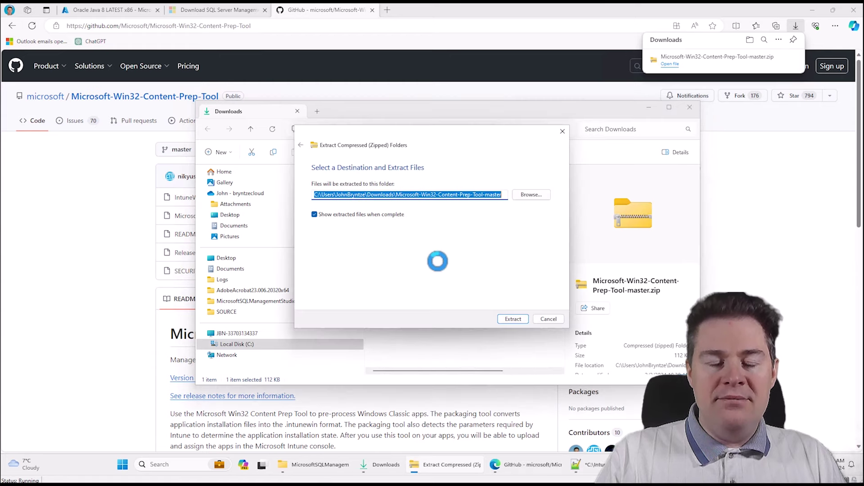
pyautogui.click(524, 321)
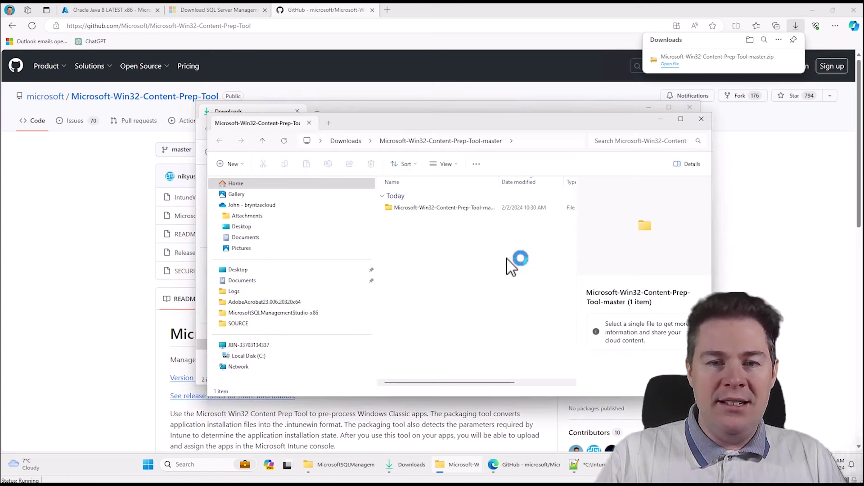
pyautogui.doubleClick(434, 210)
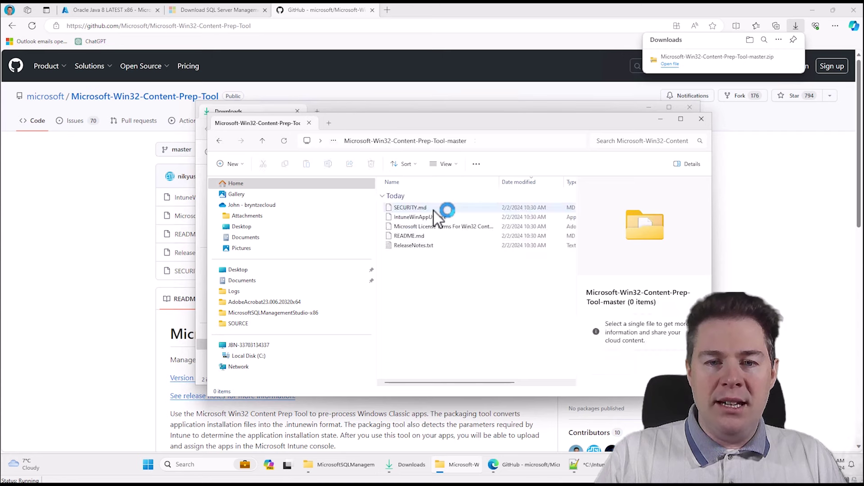
# Hide the file details preview and copy IntuneWinAppUtil.exe from the extracted folder.
pyautogui.click(432, 217)
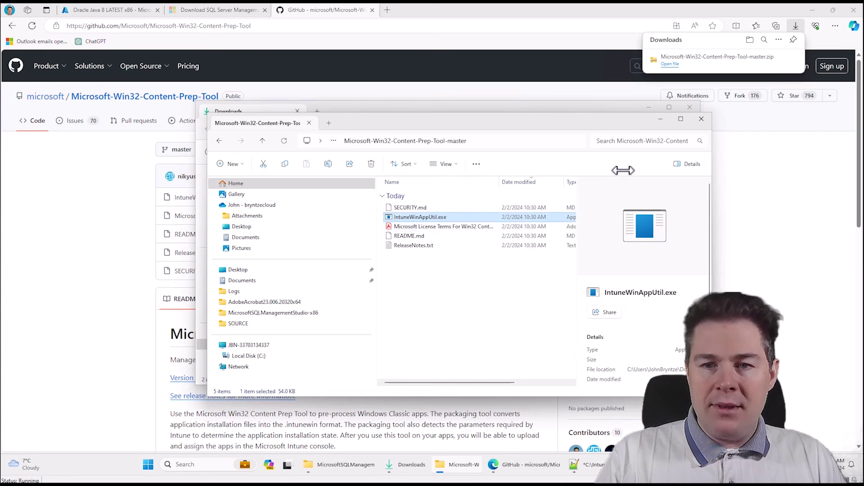
pyautogui.click(688, 164)
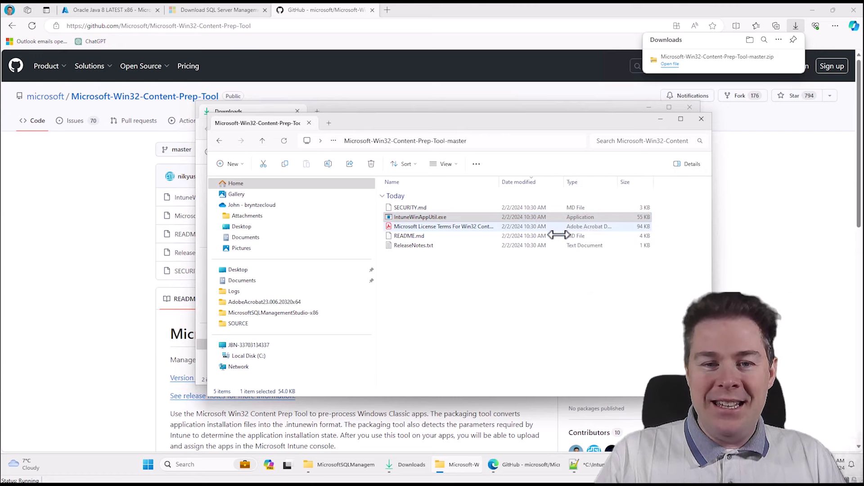
pyautogui.click(423, 218)
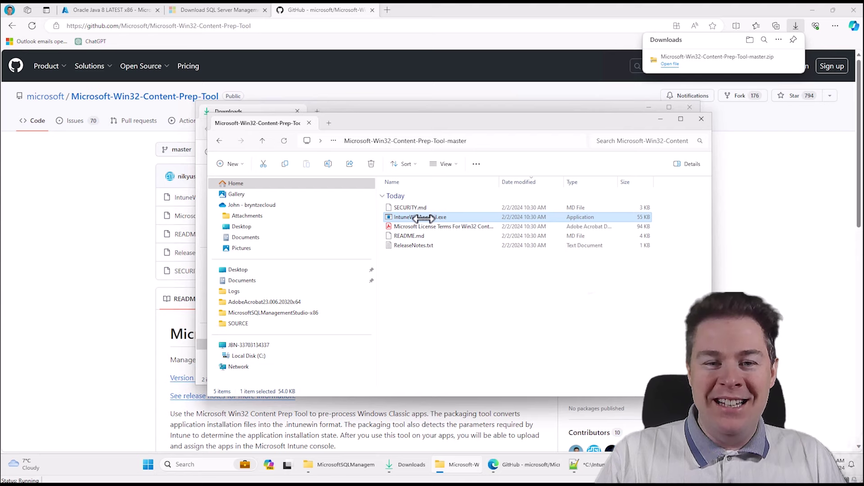
pyautogui.rightClick(419, 217)
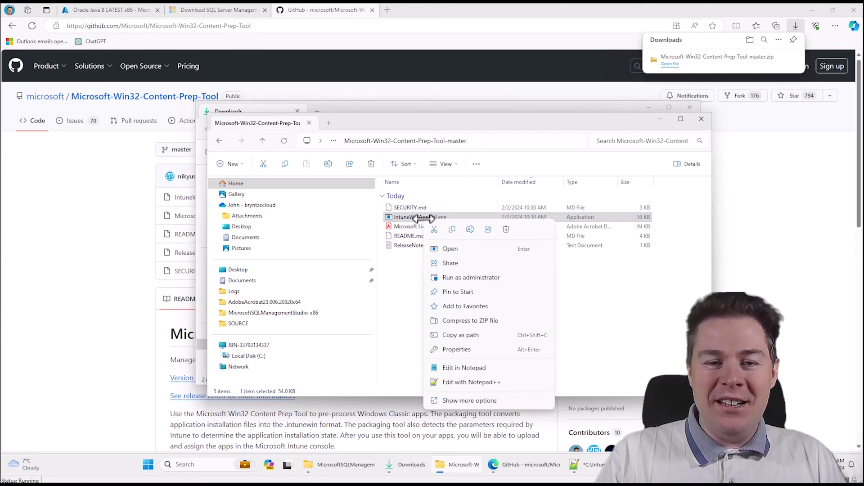
pyautogui.click(453, 230)
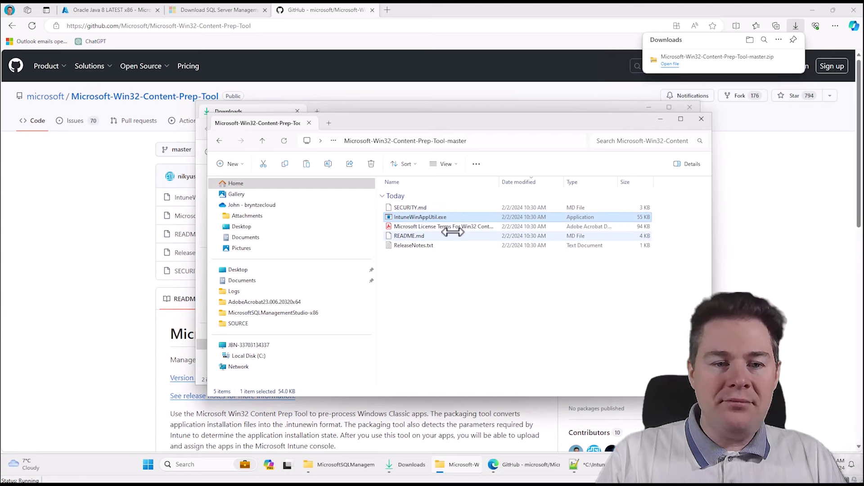
# Paste IntuneWinAppUtil.exe into C:\IntunePackages\MicrosoftSQLManagementStudio-x86, next to the OUTPUT and SOURCE folders.
pyautogui.click(250, 356)
pyautogui.doubleClick(416, 195)
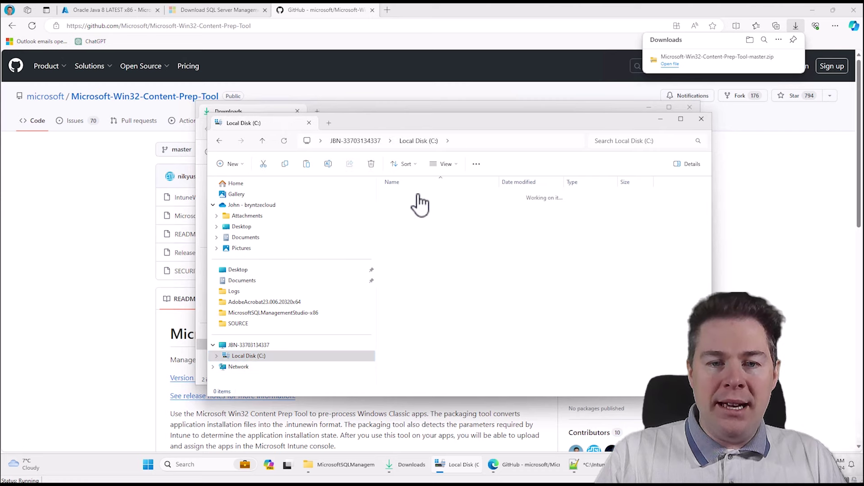
pyautogui.doubleClick(414, 205)
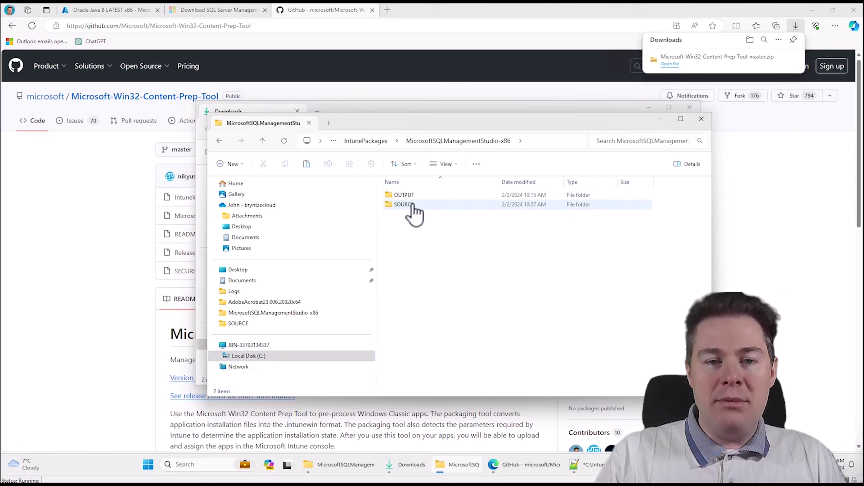
pyautogui.rightClick(405, 245)
pyautogui.press('Escape')
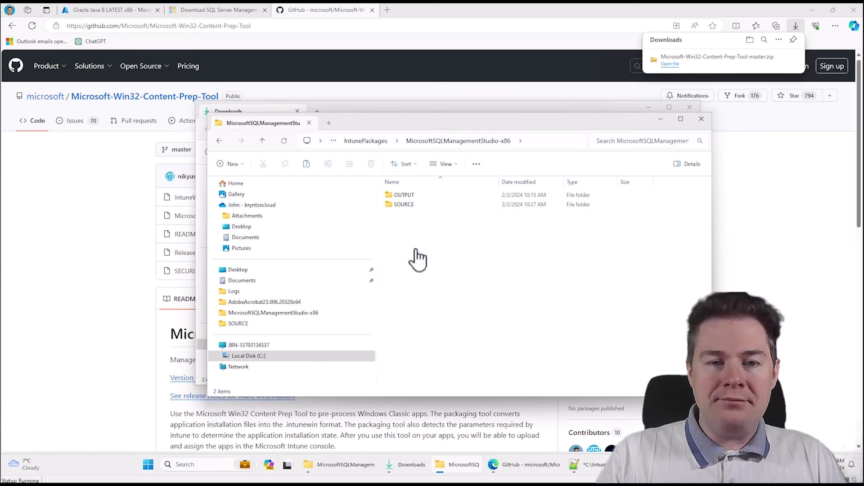
pyautogui.hotkey('ctrl', 'v')
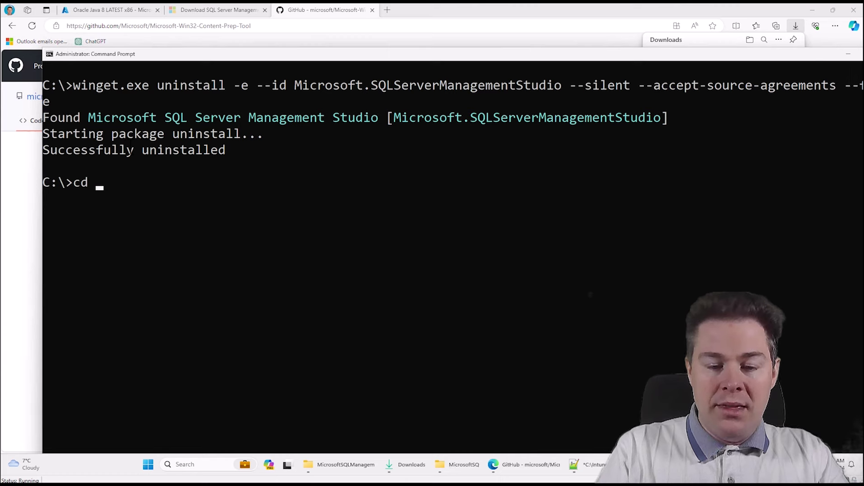
# In Command Prompt, change to the IntunePackages\MicrosoftSQLManagementStudio-x86 directory and list its contents with dir.
pyautogui.press('Tab')
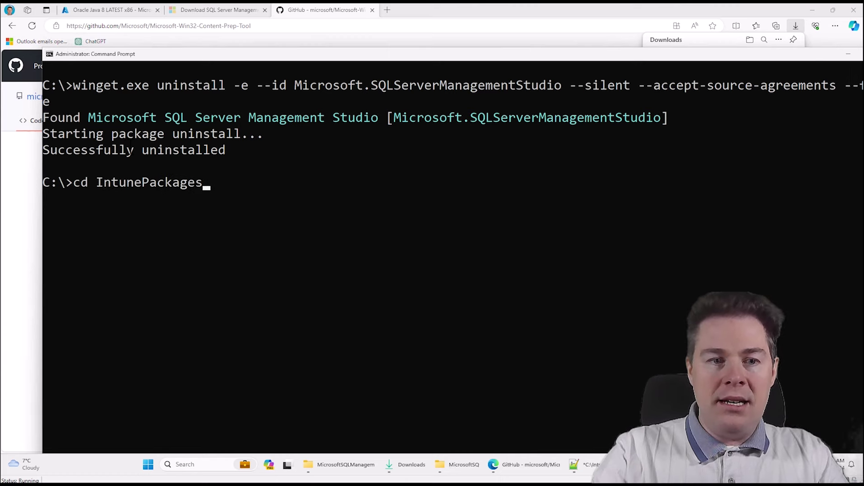
pyautogui.write('Mi')
pyautogui.press('Tab')
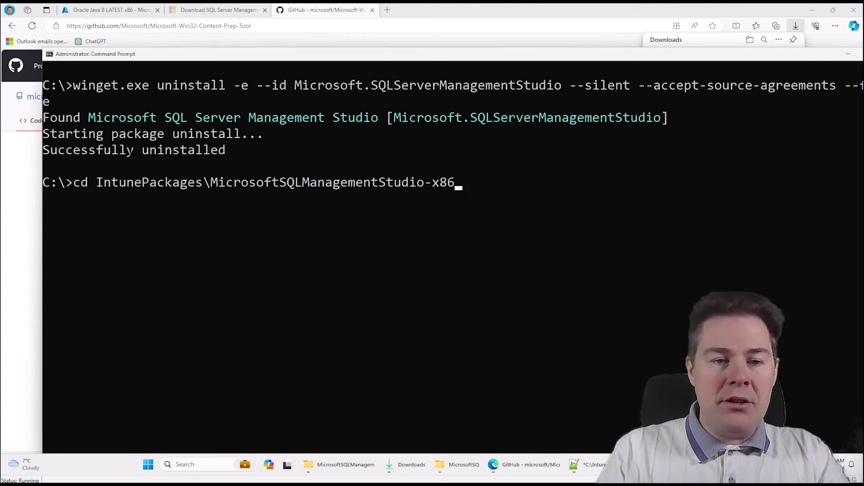
pyautogui.press('Return')
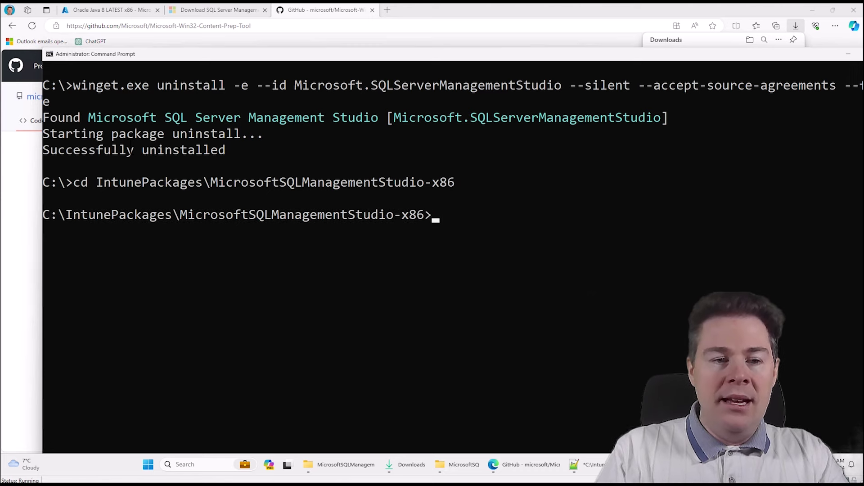
pyautogui.press('Return')
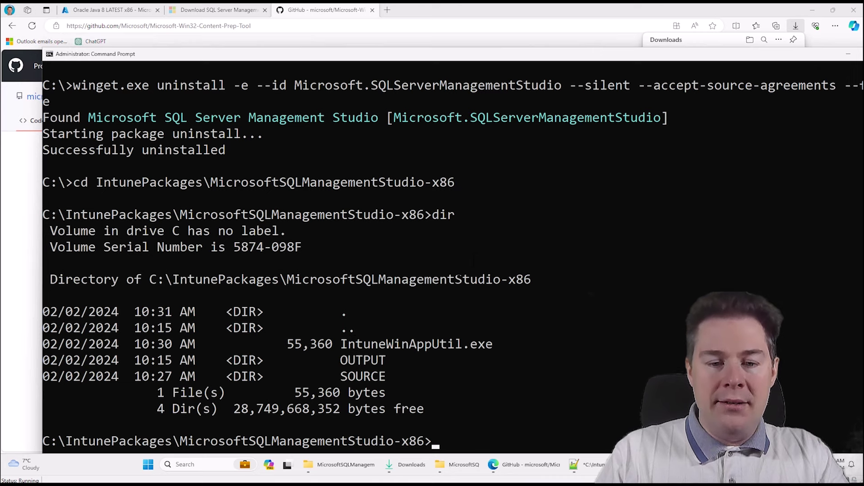
# Clear the Command Prompt screen with cls and enter IntuneWinAppUtil.exe as the start of the packaging command.
pyautogui.write('cls')
pyautogui.press('Return')
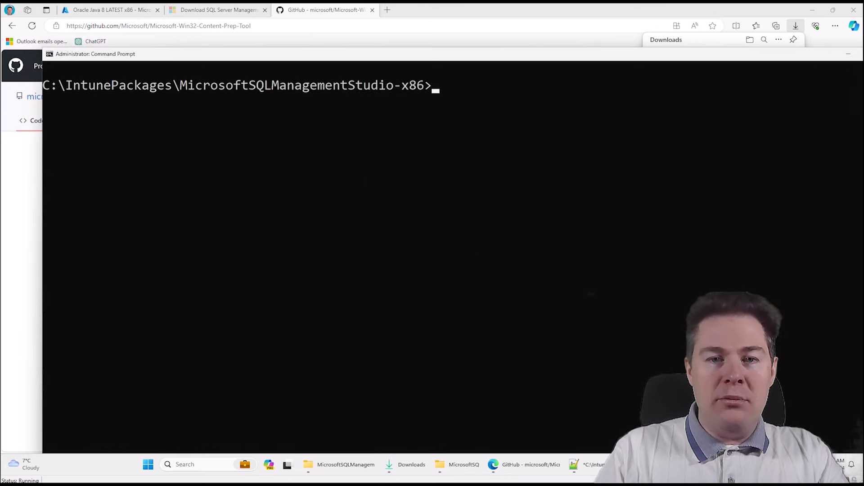
pyautogui.write('I')
pyautogui.press('Tab')
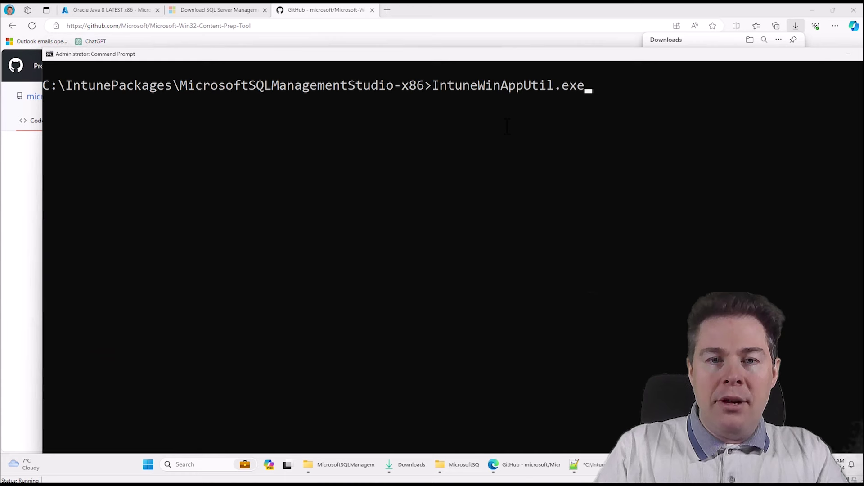
# Run IntuneWinAppUtil.exe and specify C:\IntunePackages\MicrosoftSQLManagementStudio-x86\SOURCE as the source folder.
pyautogui.press('Return')
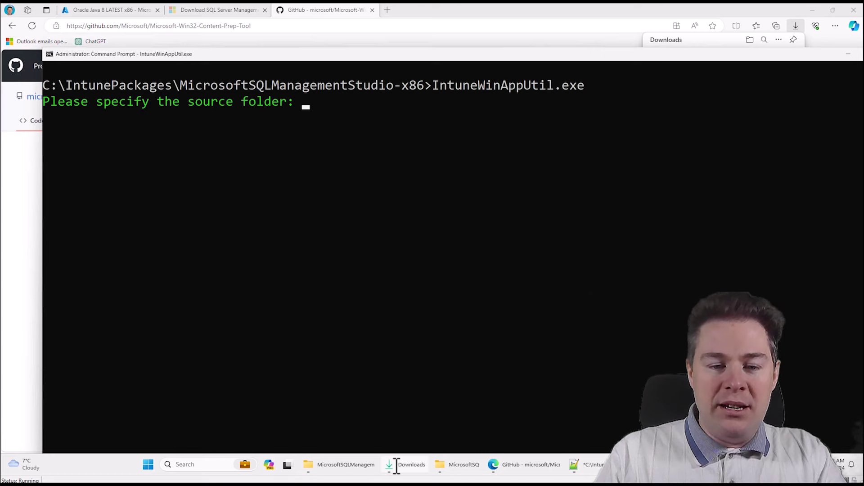
pyautogui.click(351, 463)
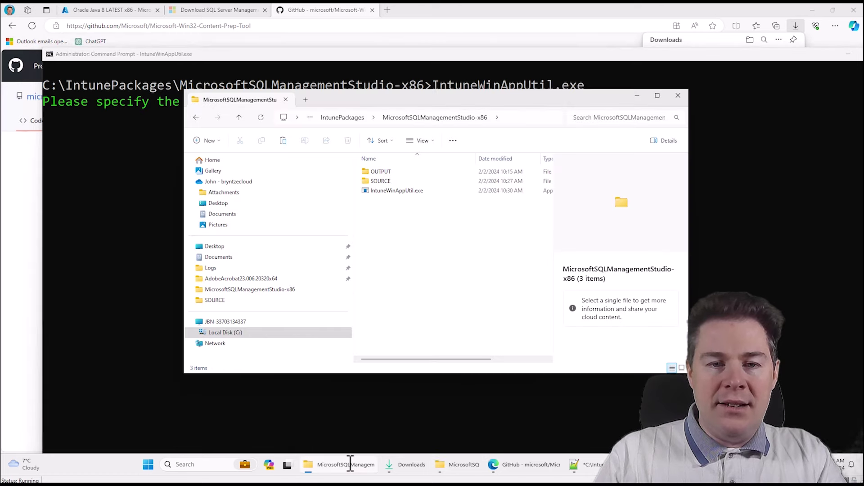
pyautogui.doubleClick(379, 183)
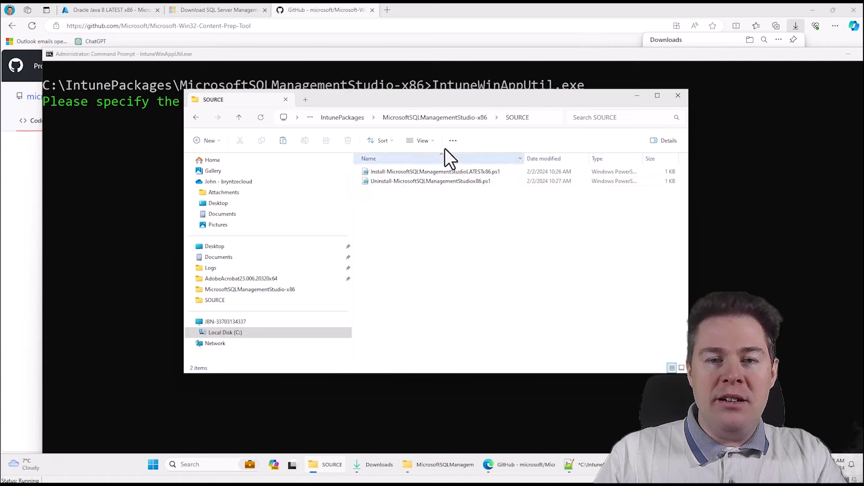
pyautogui.click(541, 120)
pyautogui.hotkey('ctrl', 'c')
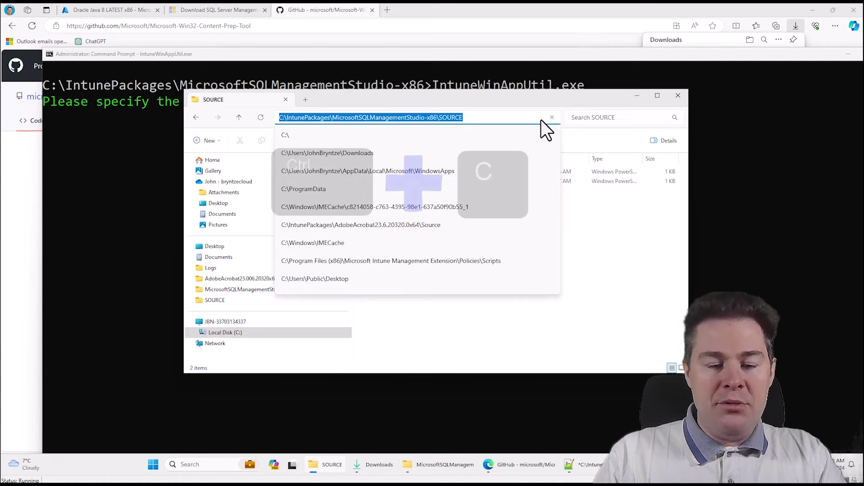
pyautogui.click(728, 141)
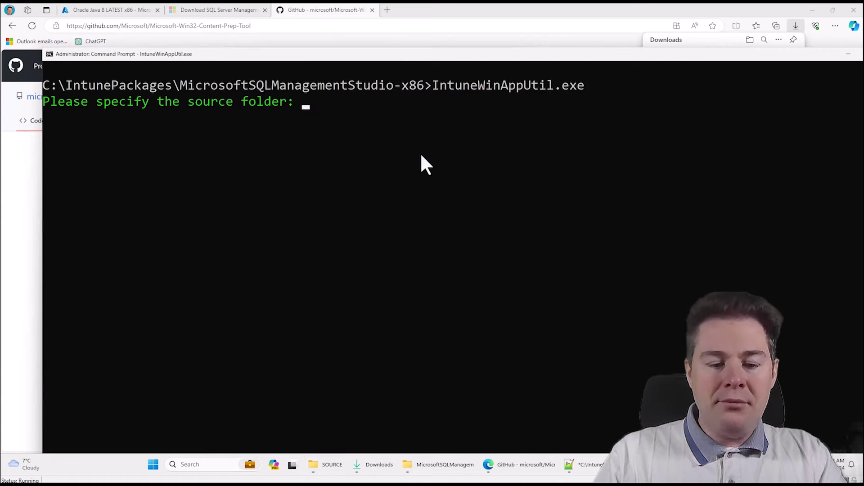
pyautogui.rightClick(421, 155)
pyautogui.press('Return')
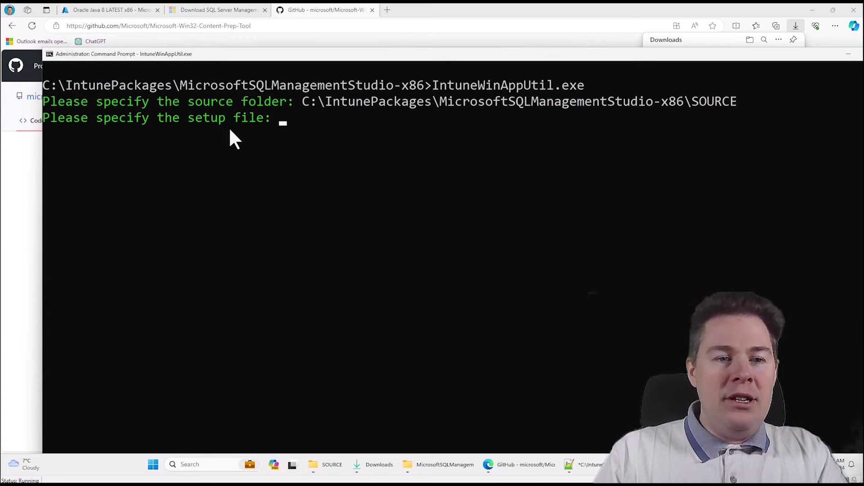
# Specify Install-MicrosoftSQLManagementStudioLATESTx86.ps1 as the setup file, copying its full name from the SOURCE folder.
pyautogui.click(332, 468)
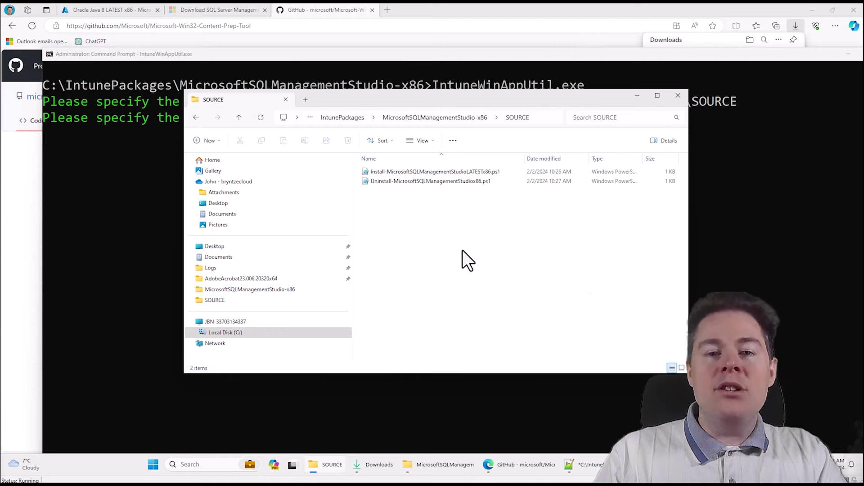
pyautogui.moveTo(442, 99); pyautogui.dragTo(410, 134)
pyautogui.click(399, 212)
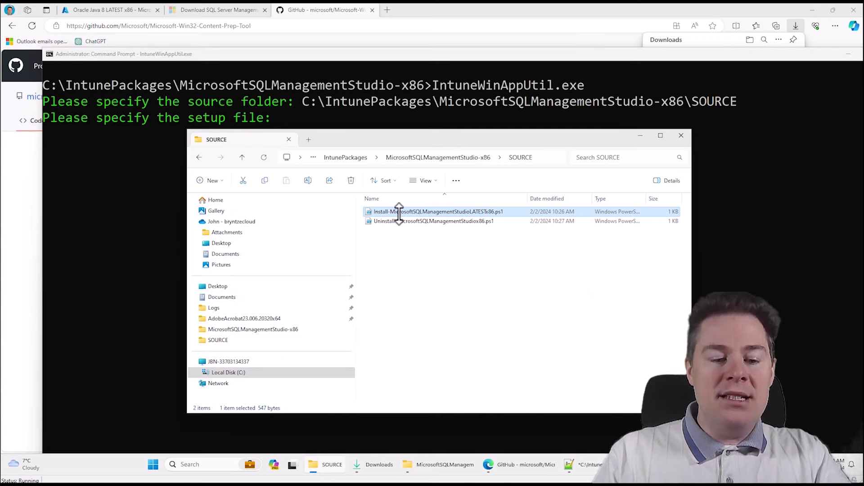
pyautogui.press('F2')
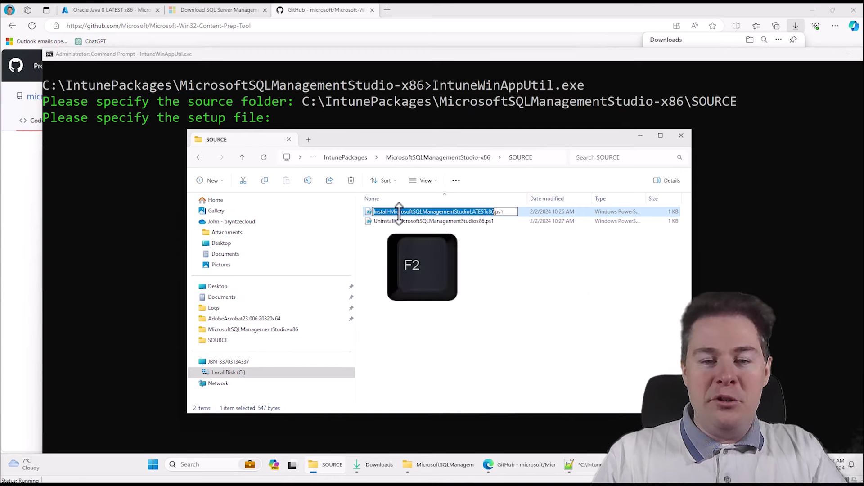
pyautogui.hotkey('ctrl', 'a')
pyautogui.hotkey('ctrl', 'c')
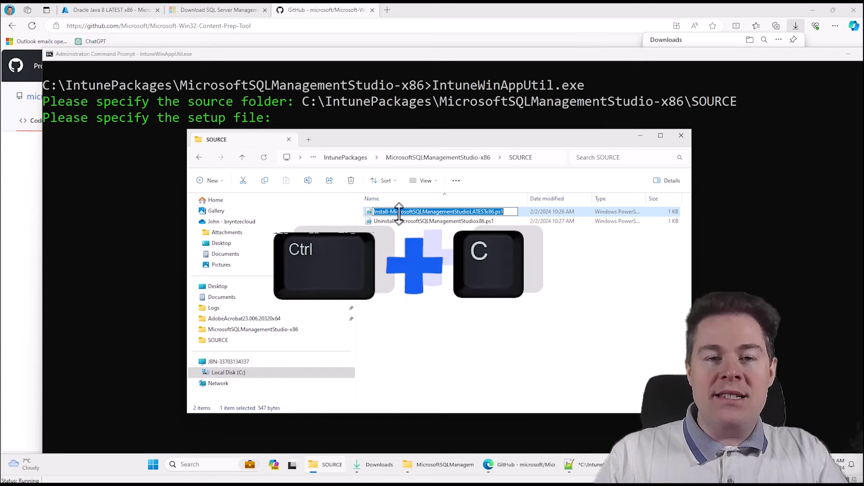
pyautogui.click(309, 113)
pyautogui.hotkey('ctrl', 'v')
pyautogui.press('Return')
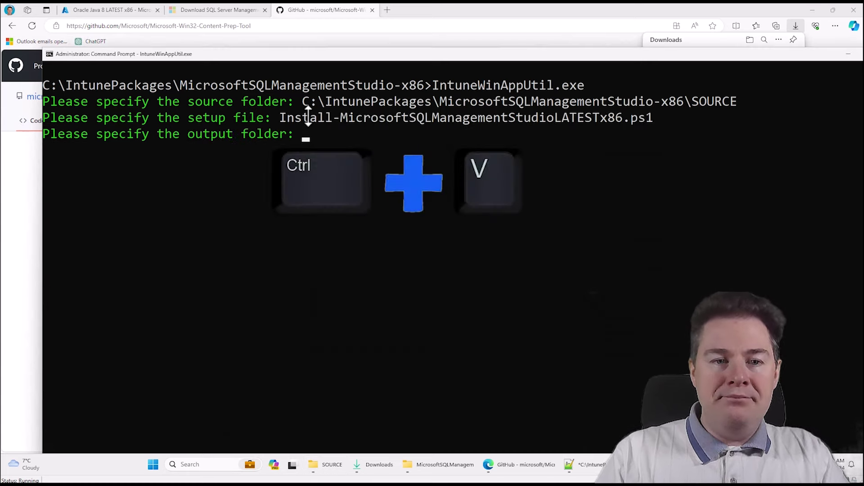
# Specify the copied path of the MicrosoftSQLManagementStudio-x86\OUTPUT folder as the output folder and answer N to the catalog folder question.
pyautogui.click(335, 466)
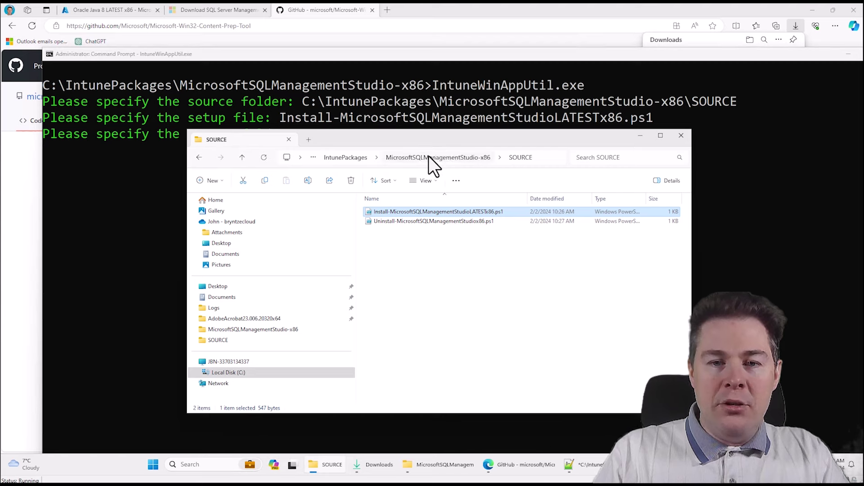
pyautogui.click(429, 157)
pyautogui.click(388, 211)
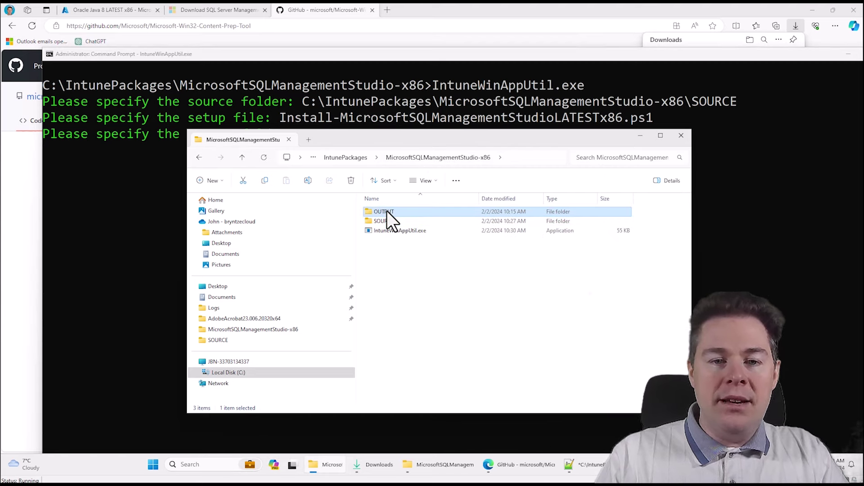
pyautogui.rightClick(388, 211)
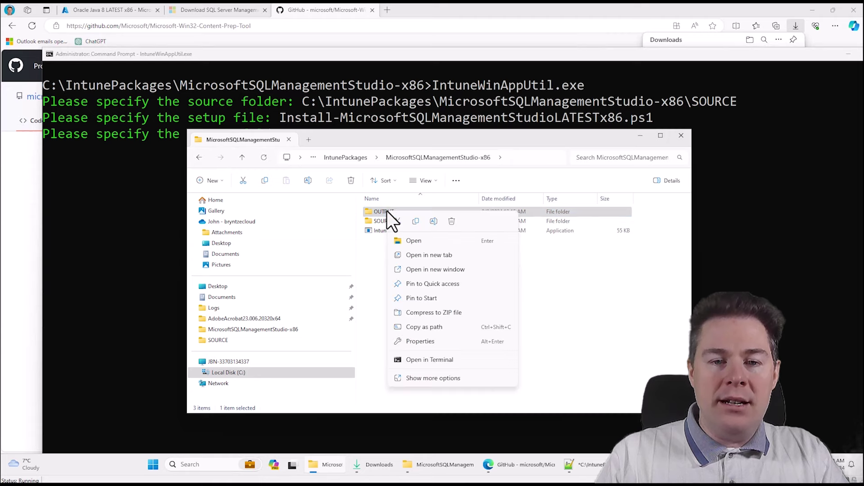
pyautogui.click(423, 326)
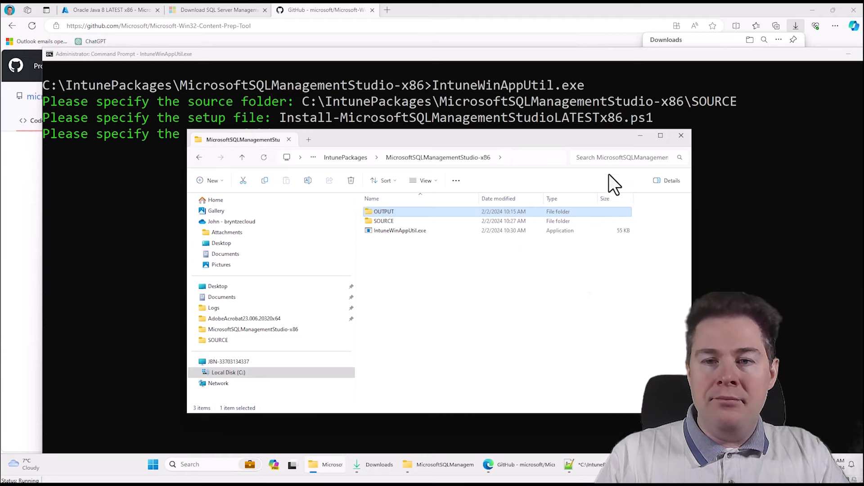
pyautogui.click(719, 143)
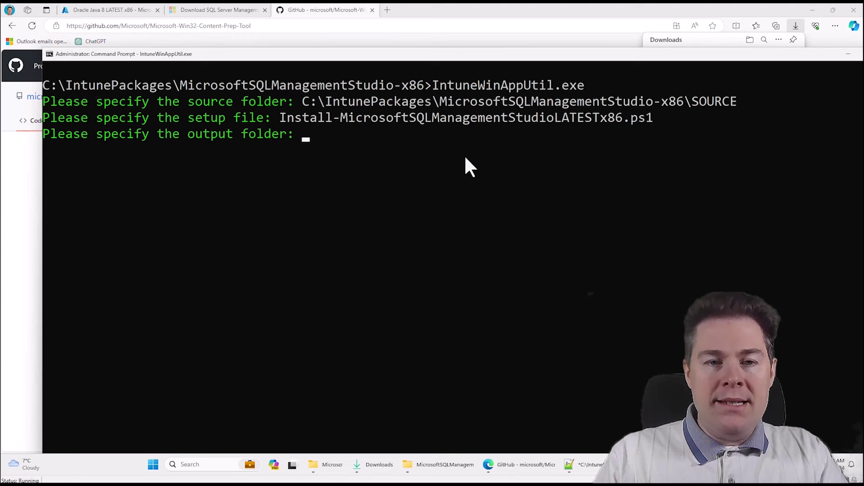
pyautogui.hotkey('ctrl', 'v')
pyautogui.press('Return')
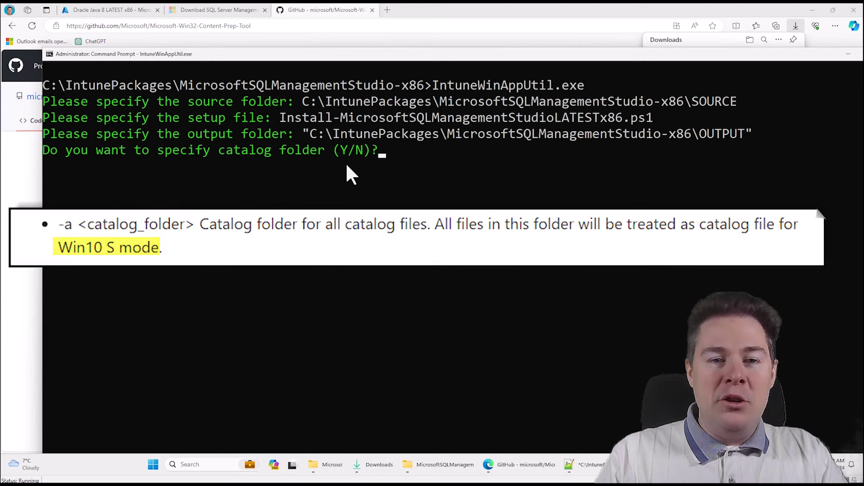
pyautogui.write('N')
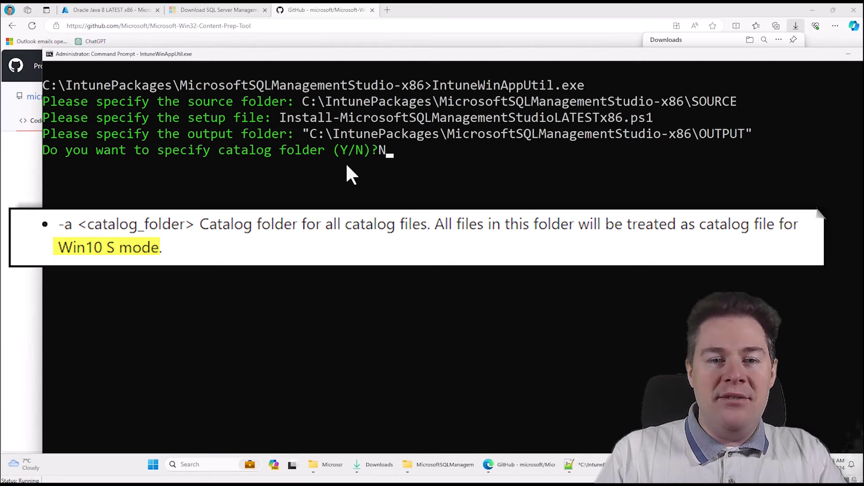
pyautogui.press('Return')
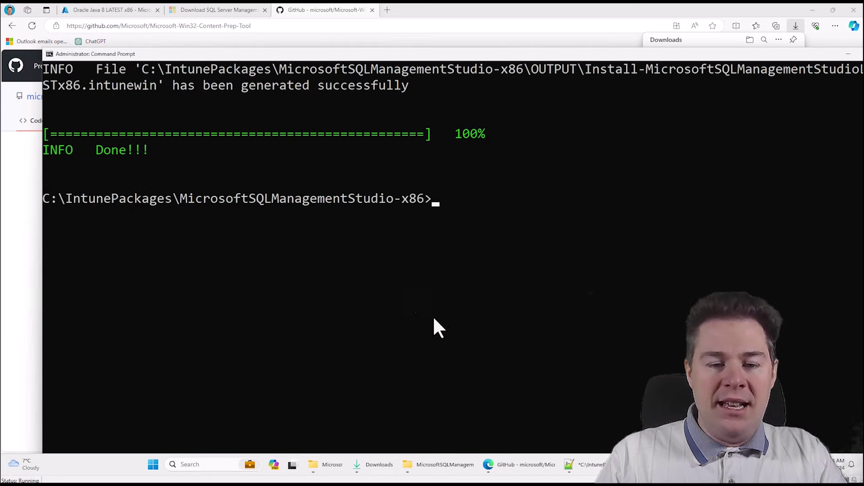
# Examine the generated .intunewin file and its size in the OUTPUT folder, and look through the MicrosoftSQLManagementStudio-x86 package folder.
pyautogui.click(332, 468)
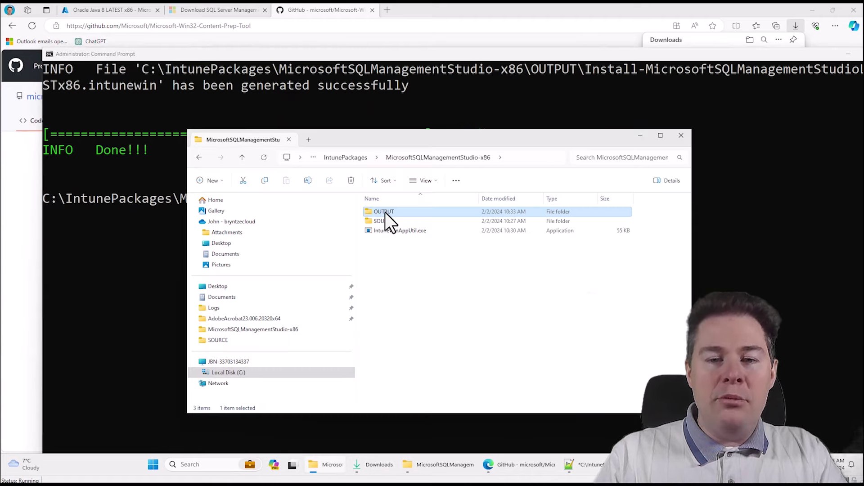
pyautogui.doubleClick(384, 212)
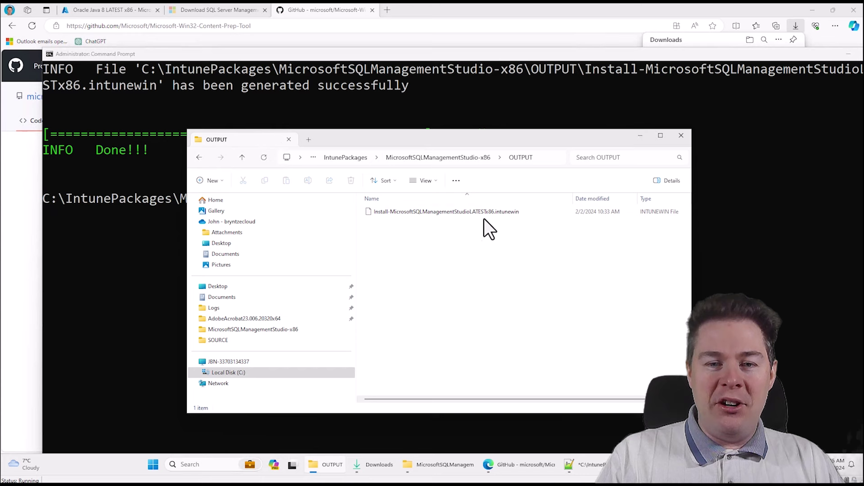
pyautogui.click(462, 160)
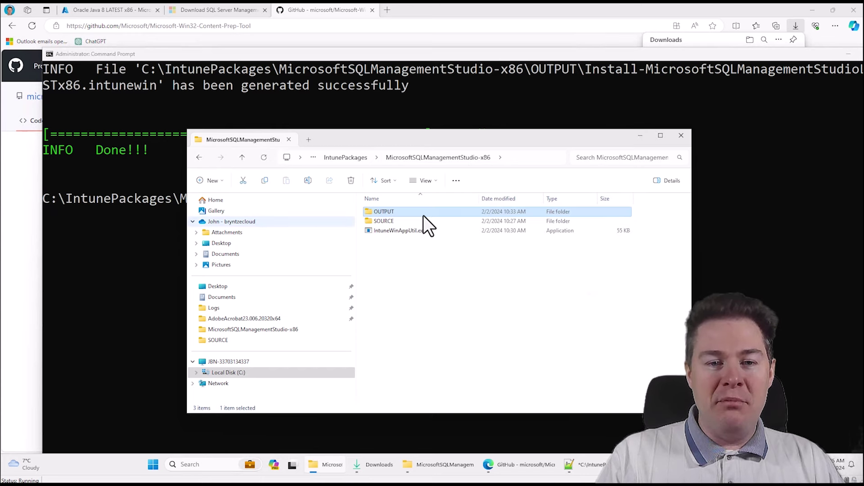
pyautogui.doubleClick(423, 217)
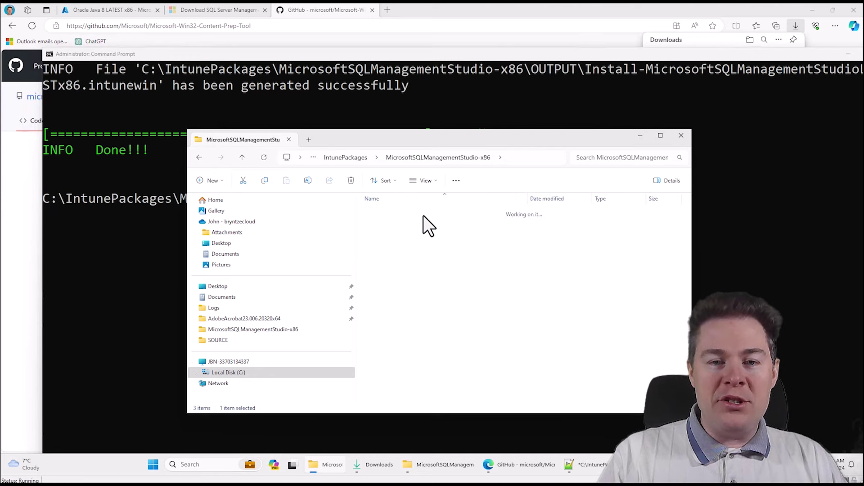
pyautogui.click(468, 158)
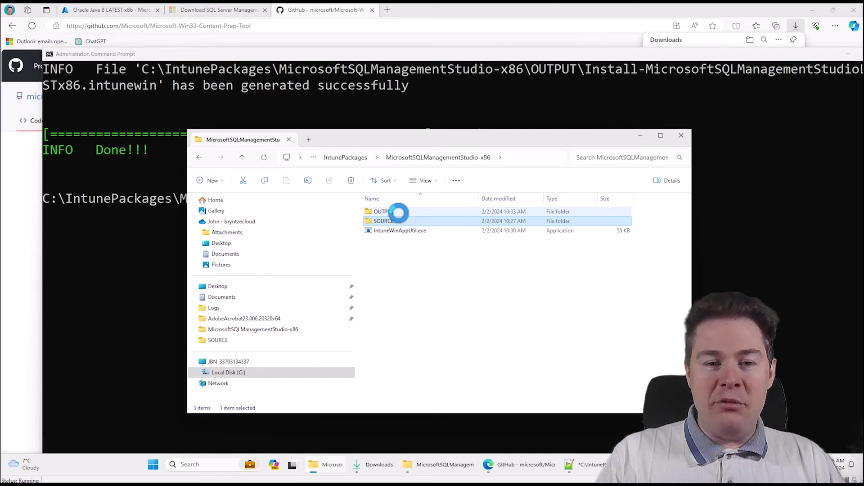
pyautogui.doubleClick(397, 211)
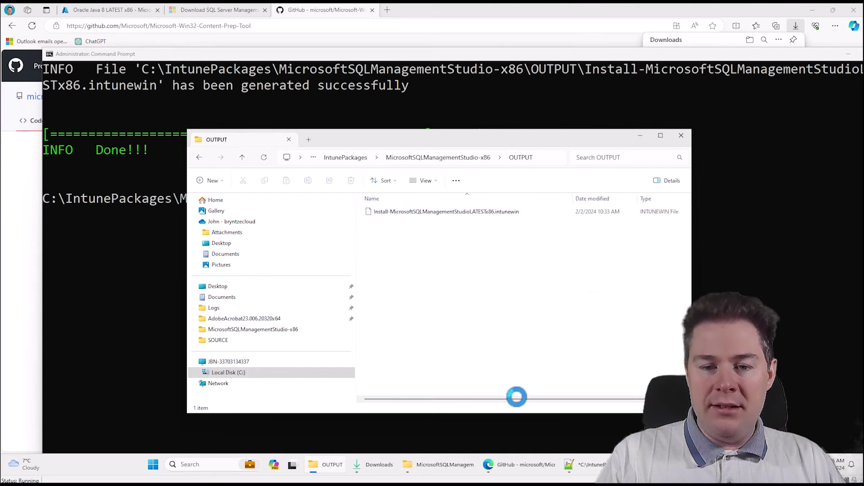
pyautogui.moveTo(515, 398); pyautogui.dragTo(557, 398)
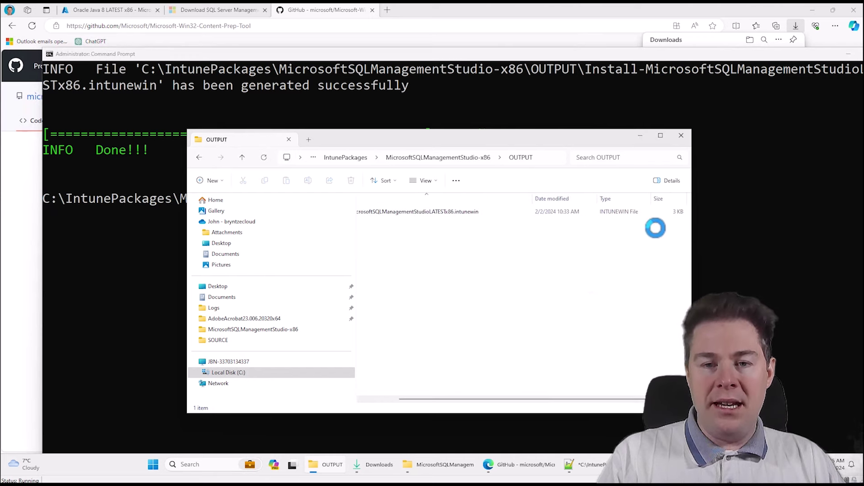
pyautogui.click(435, 157)
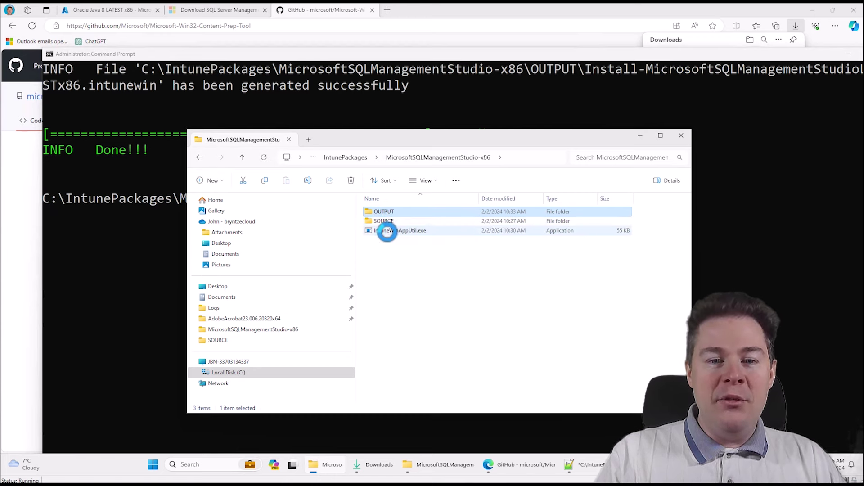
pyautogui.doubleClick(387, 231)
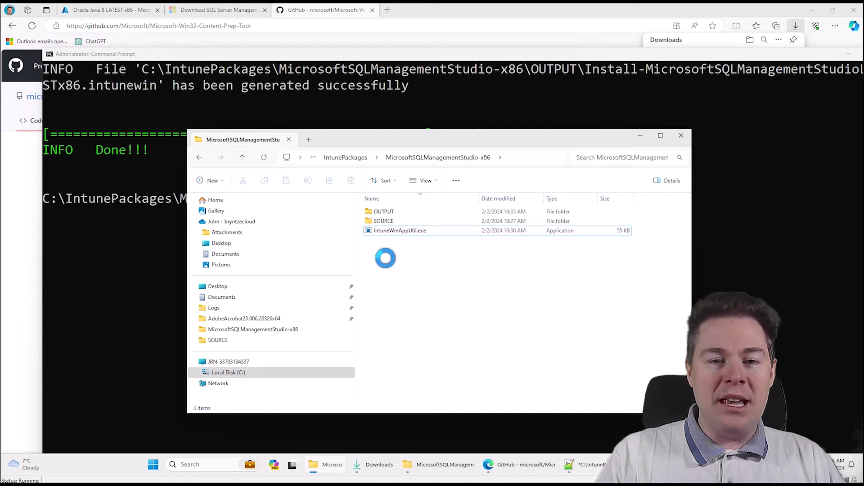
# Switch to Company Portal, look at the icons of the recently published apps, and minimize it.
pyautogui.click(155, 465)
pyautogui.write('compa')
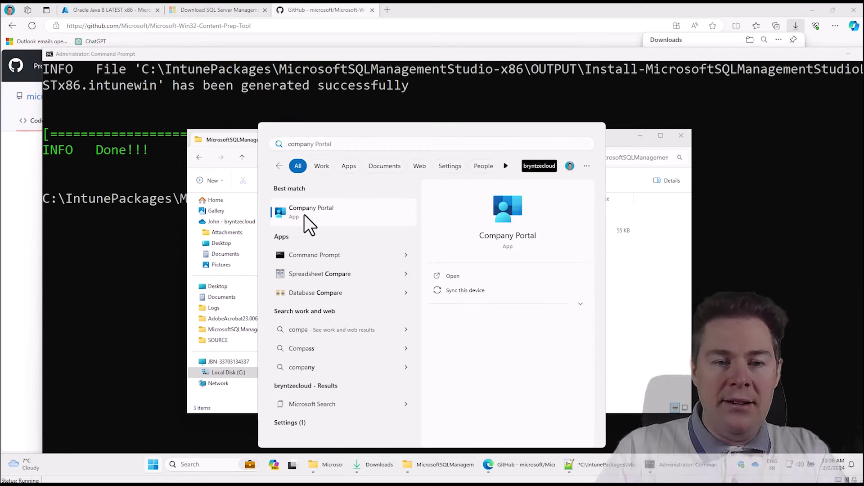
pyautogui.click(309, 220)
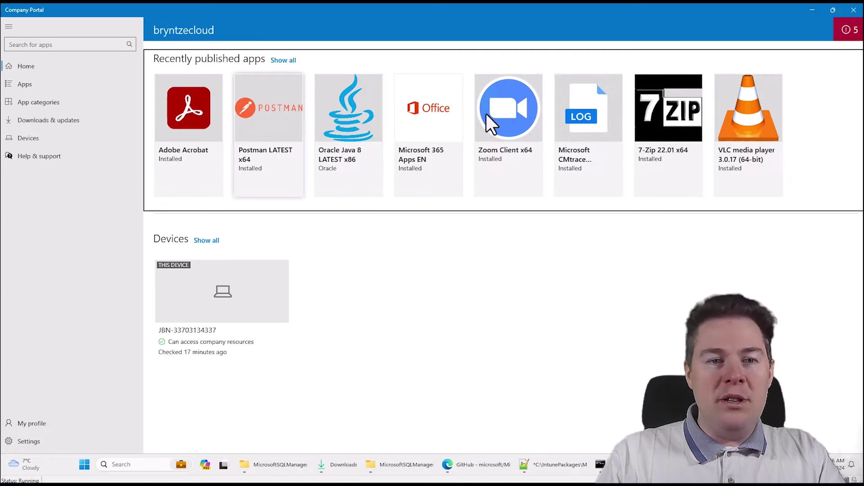
pyautogui.click(809, 13)
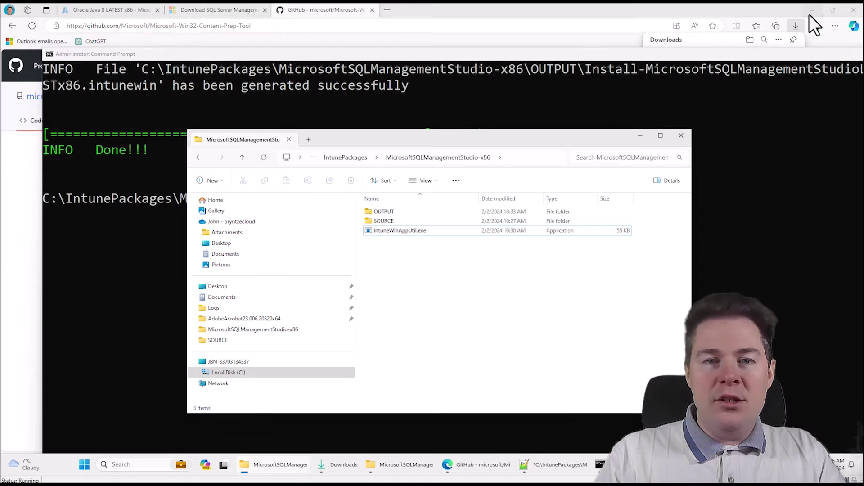
# Open google.com in a new browser tab.
pyautogui.click(388, 11)
pyautogui.write('g')
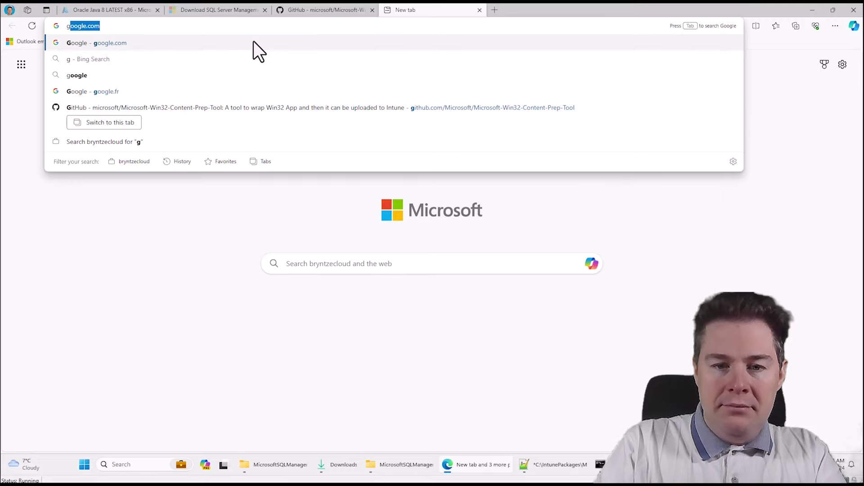
pyautogui.write('oogle.com')
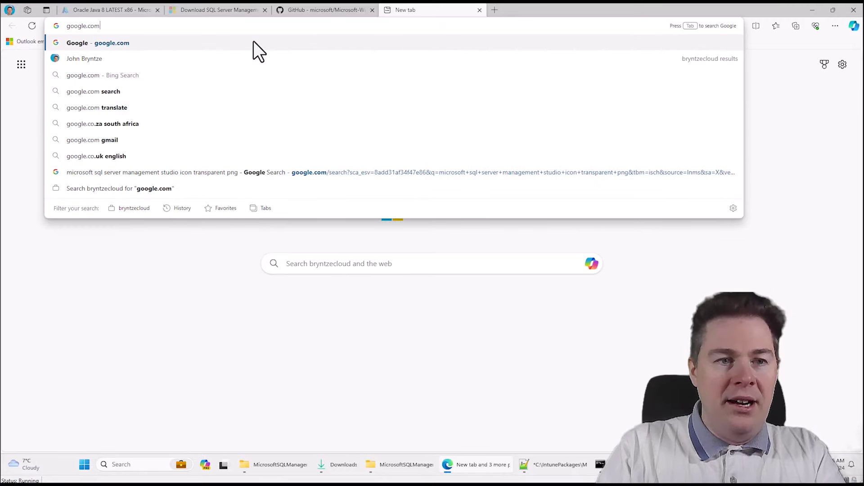
pyautogui.press('Return')
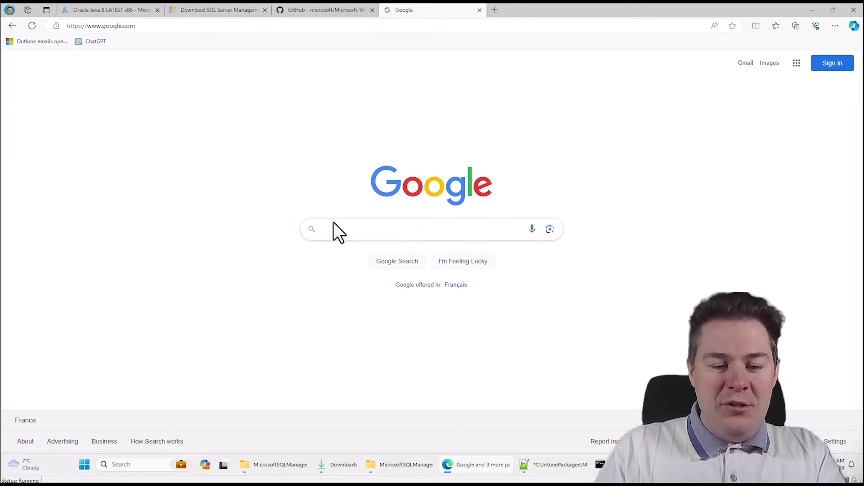
# Search Google for "Microsoft SQL Management Studio icon png transparent" and show the image results.
pyautogui.write('Microso')
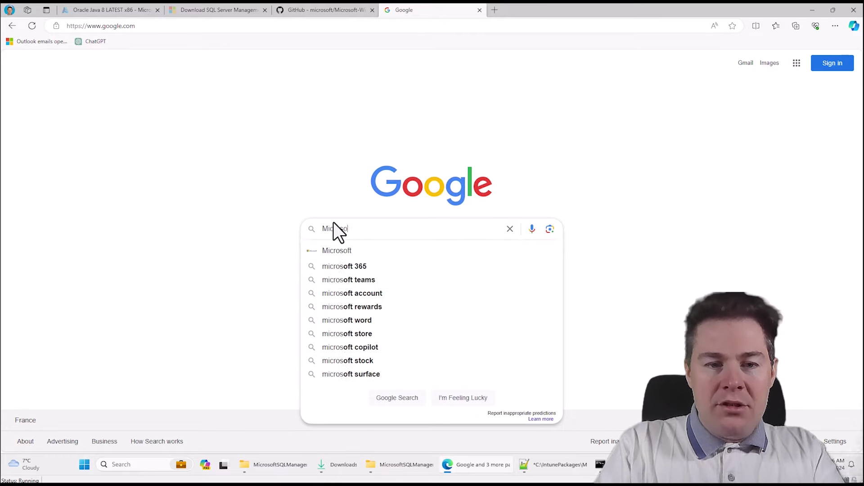
pyautogui.write('ft SQL M')
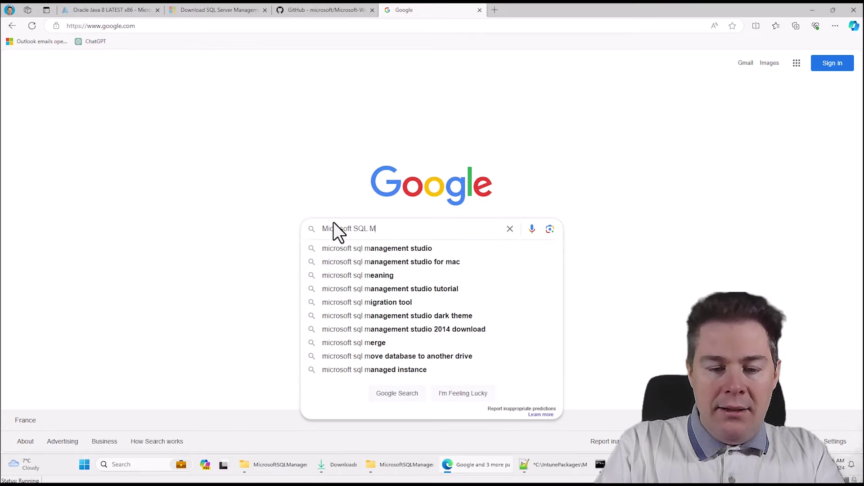
pyautogui.write('anagement Studio')
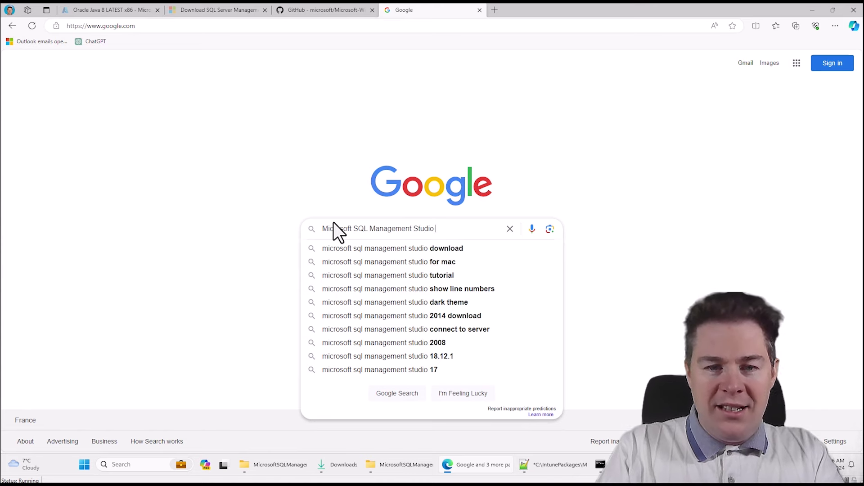
pyautogui.write(' icon png ')
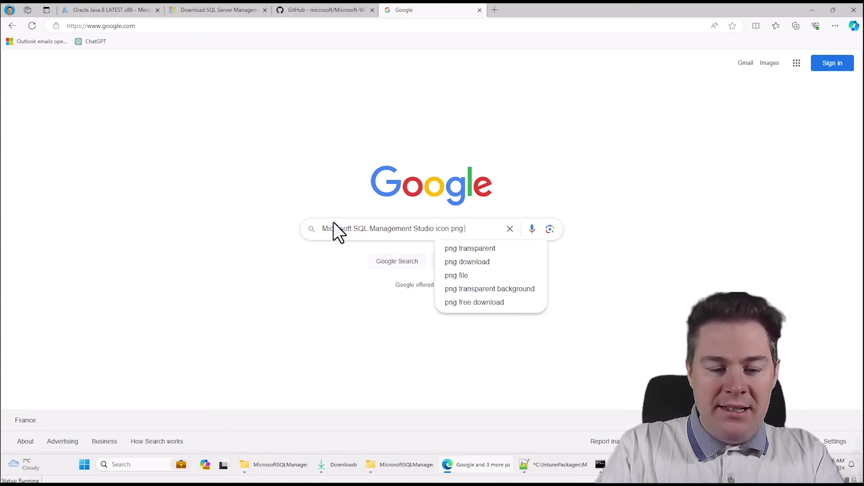
pyautogui.write('transparent')
pyautogui.press('Return')
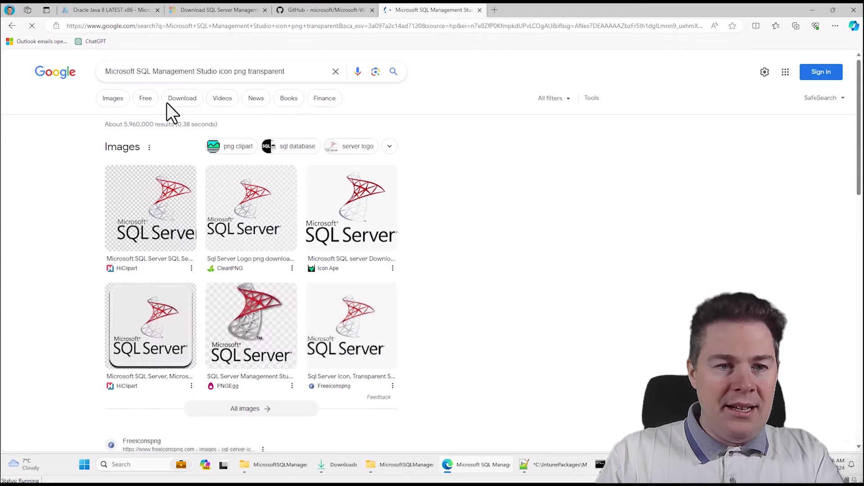
pyautogui.click(112, 99)
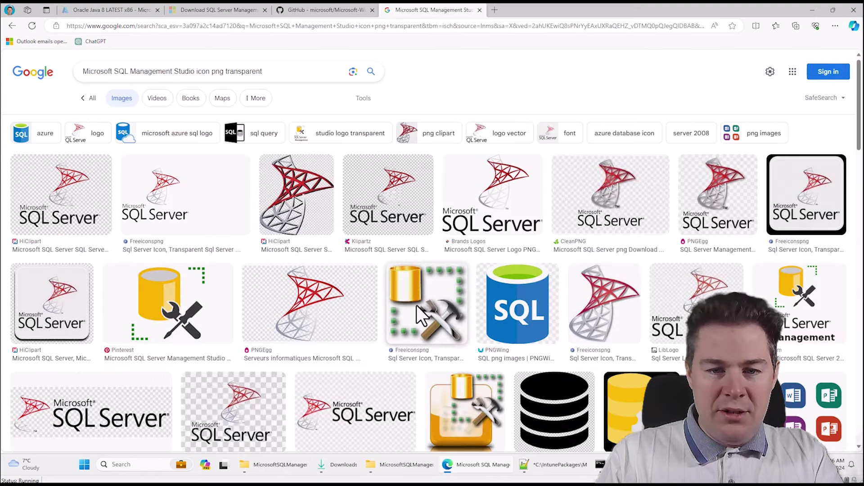
# Preview the Freeiconspng icon with the gold cylinder, hammer and wrench, and start saving the image.
pyautogui.click(417, 306)
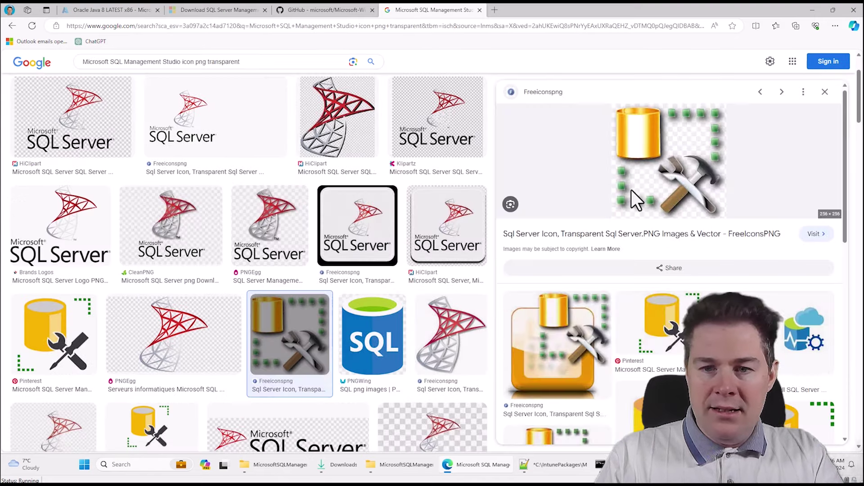
pyautogui.rightClick(657, 183)
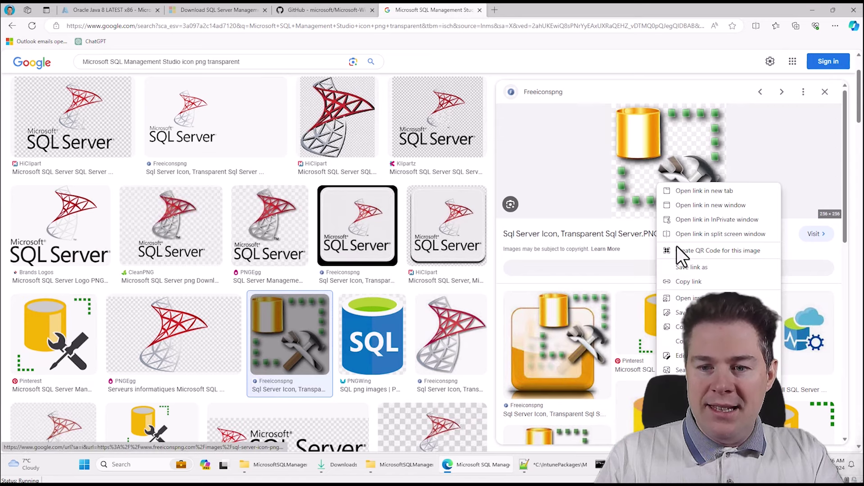
pyautogui.click(694, 312)
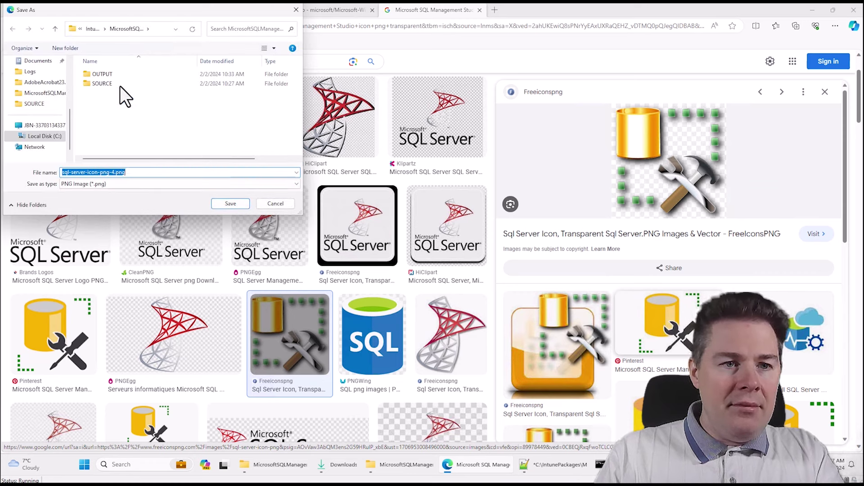
# Save the image as icon-MicrosoftSQLManagementStudio.png in the package folder, and close its preview and the image search tab.
pyautogui.click(110, 172)
pyautogui.press('Delete')
pyautogui.press('Delete')
pyautogui.press('BackSpace')
pyautogui.press('BackSpace')
pyautogui.press('BackSpace')
pyautogui.press('BackSpace')
pyautogui.press('BackSpace')
pyautogui.press('BackSpace')
pyautogui.press('BackSpace')
pyautogui.press('BackSpace')
pyautogui.press('BackSpace')
pyautogui.press('BackSpace')
pyautogui.press('BackSpace')
pyautogui.press('BackSpace')
pyautogui.press('BackSpace')
pyautogui.press('BackSpace')
pyautogui.press('BackSpace')
pyautogui.press('BackSpace')
pyautogui.press('BackSpace')
pyautogui.press('BackSpace')
pyautogui.press('BackSpace')
pyautogui.write('icon-M')
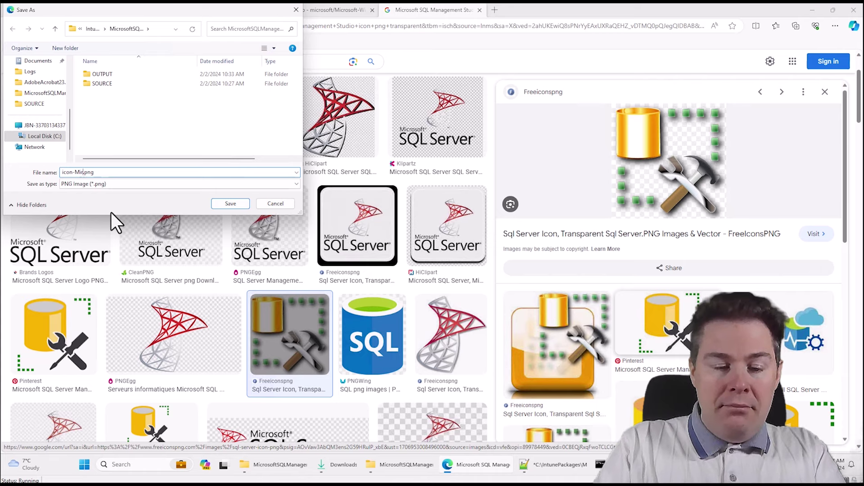
pyautogui.write('icrosoft')
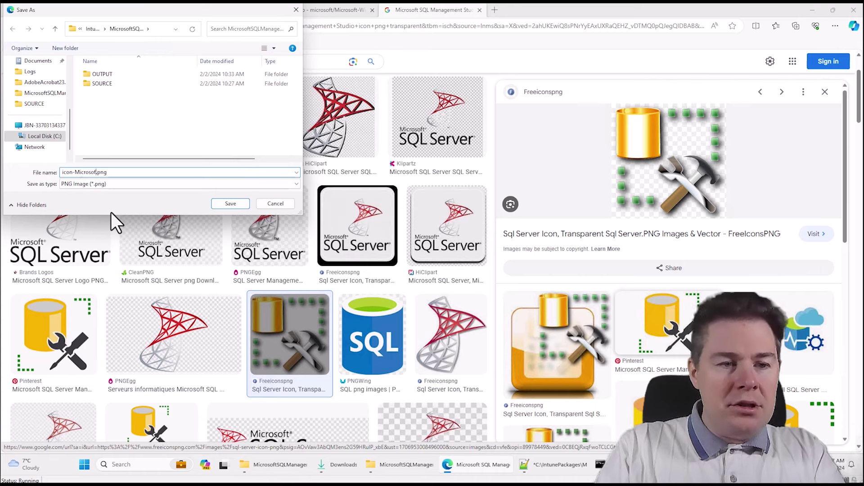
pyautogui.write('SQLMana')
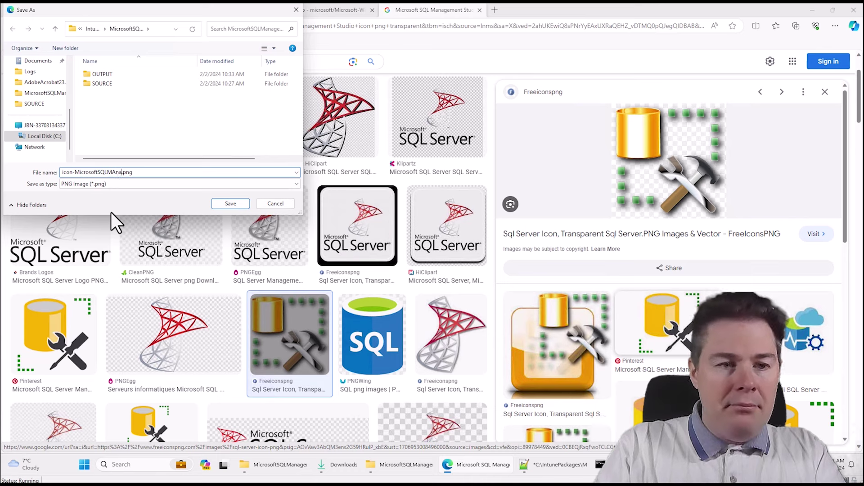
pyautogui.press('BackSpace')
pyautogui.press('BackSpace')
pyautogui.press('BackSpace')
pyautogui.write('anage')
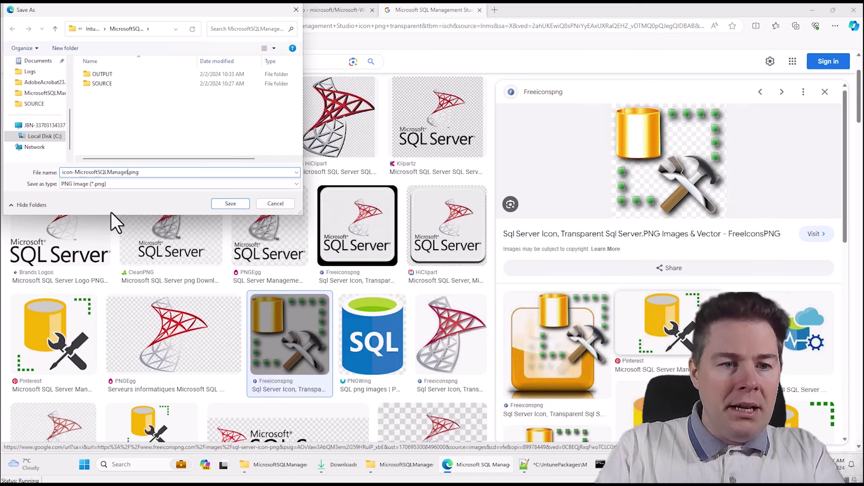
pyautogui.write('me')
pyautogui.press('BackSpace')
pyautogui.press('BackSpace')
pyautogui.write('ment ')
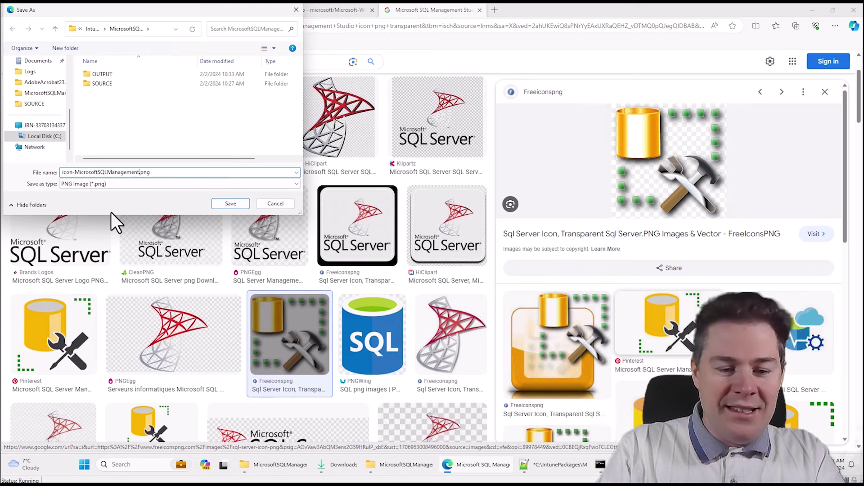
pyautogui.write('Studio')
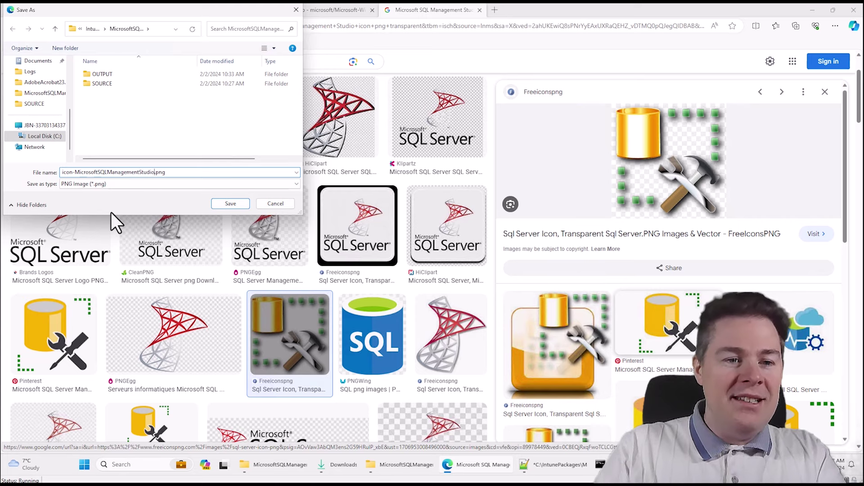
pyautogui.press('Return')
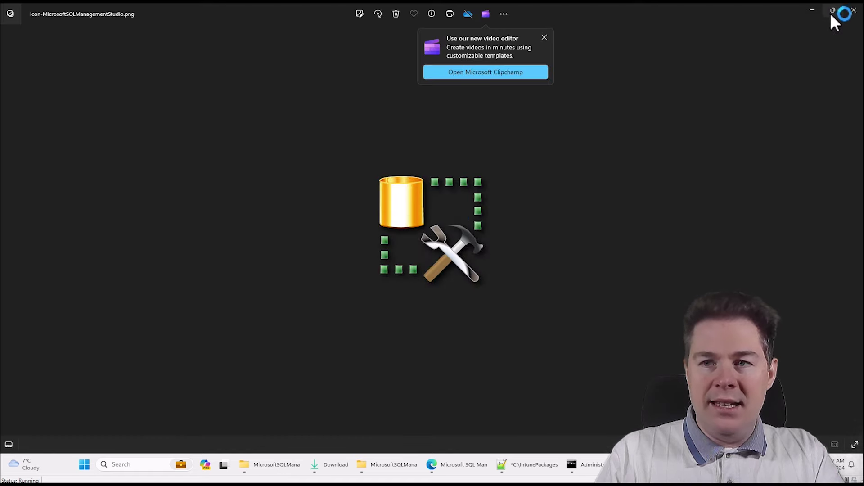
pyautogui.click(852, 10)
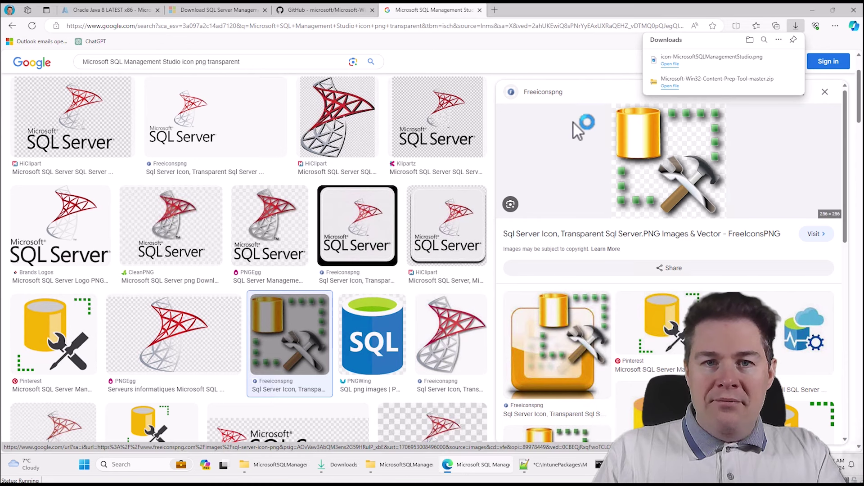
pyautogui.click(480, 10)
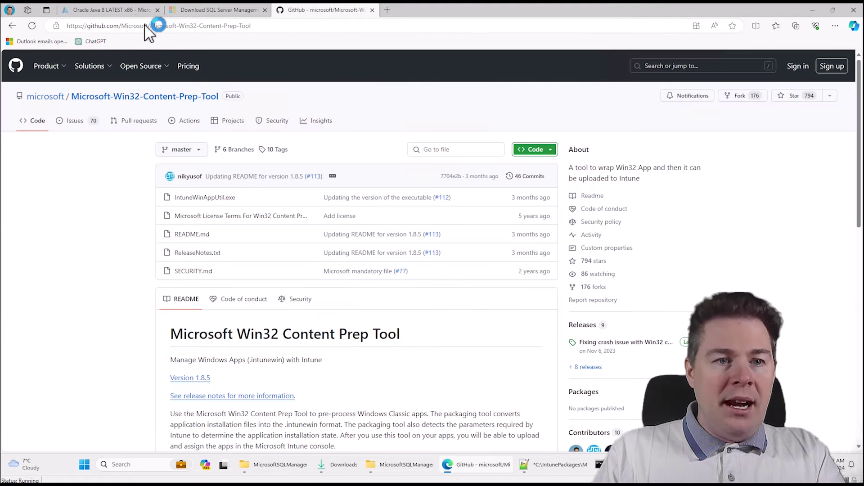
# Review the SQL Server Management Studio download page, including the release details and available languages.
pyautogui.click(214, 9)
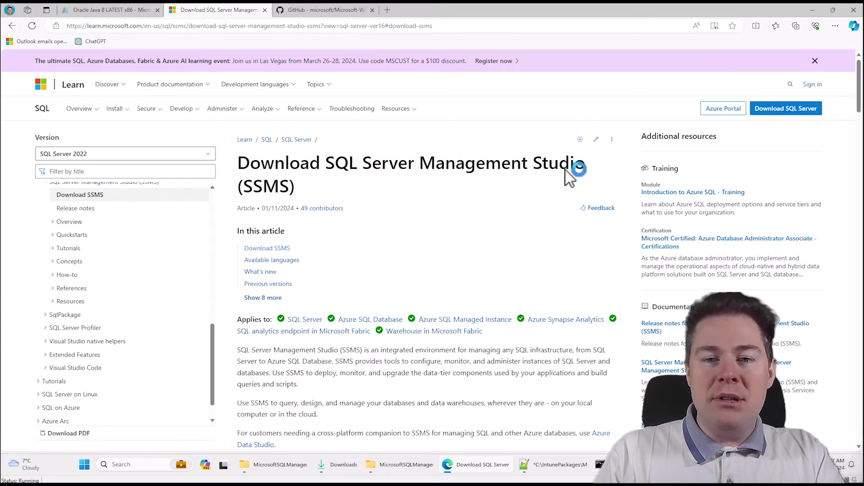
pyautogui.scroll(-5, 464, 236)
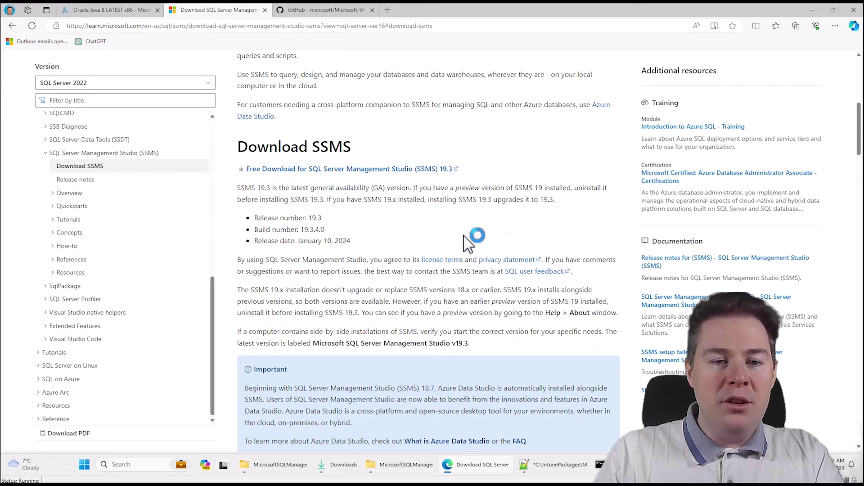
pyautogui.scroll(-4, 414, 226)
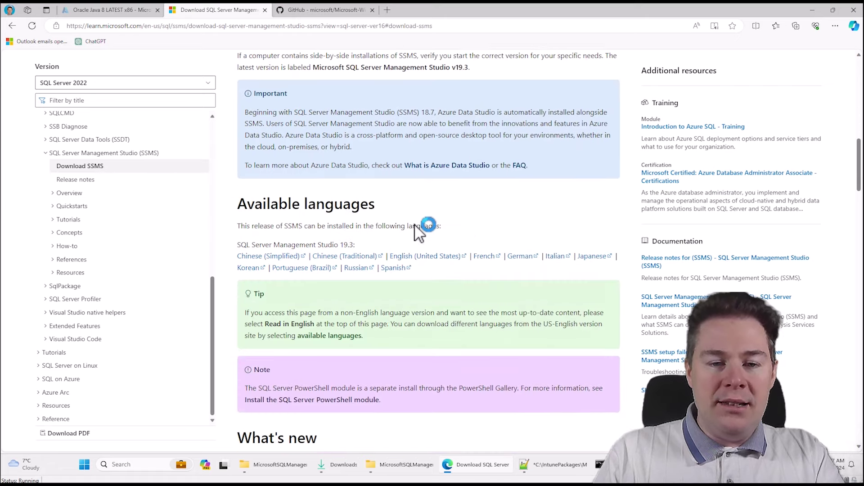
pyautogui.scroll(5, 415, 225)
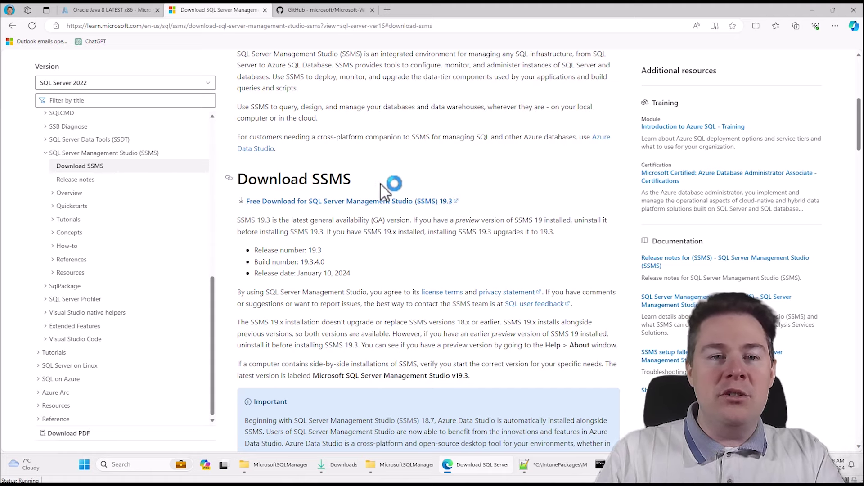
pyautogui.scroll(3, 382, 187)
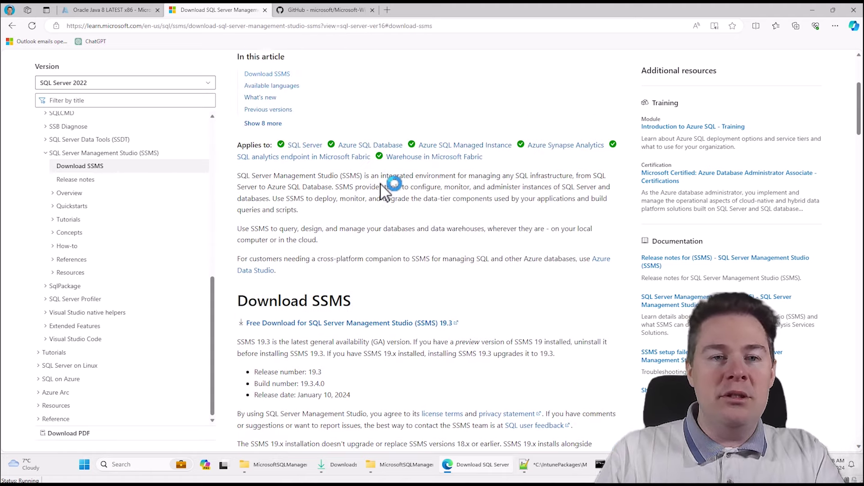
# Go to the Intune admin center and open the list of Windows apps.
pyautogui.click(128, 11)
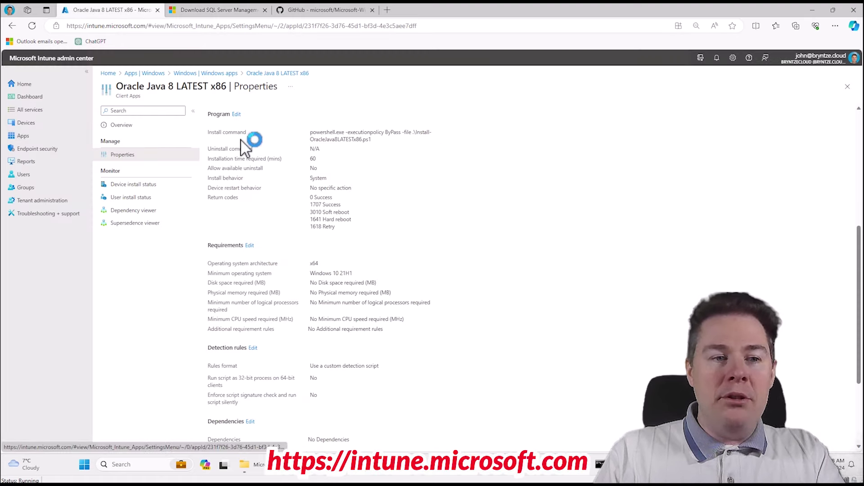
pyautogui.click(22, 83)
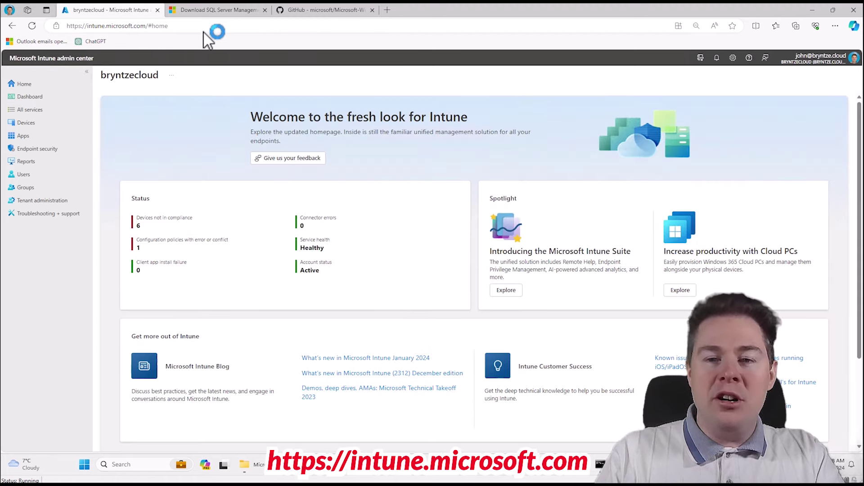
pyautogui.click(26, 136)
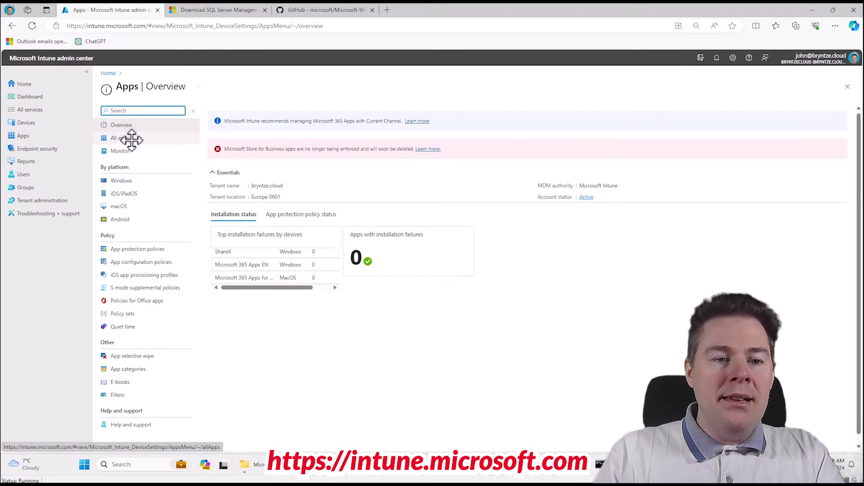
pyautogui.click(120, 180)
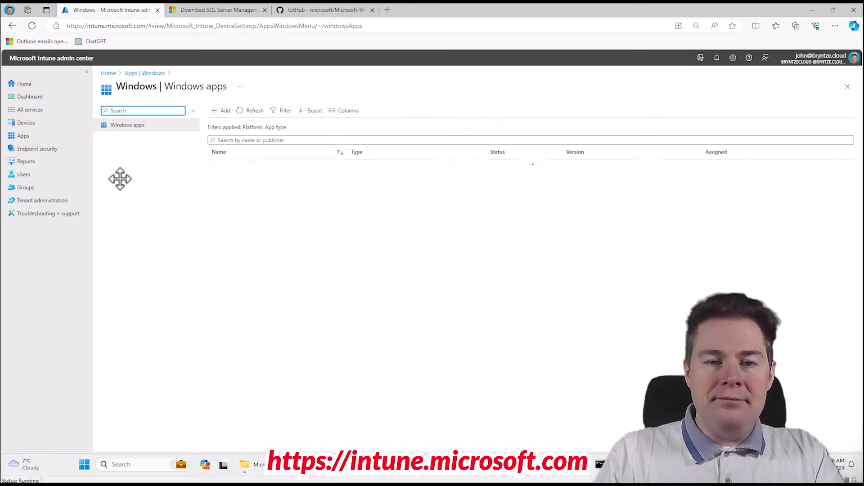
# Add a new app of type Windows app (Win32) and open its app package file selection.
pyautogui.click(219, 109)
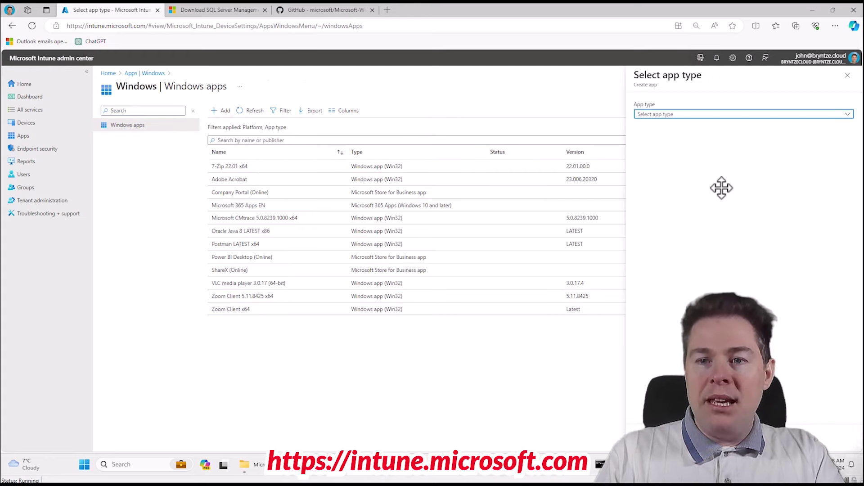
pyautogui.click(715, 113)
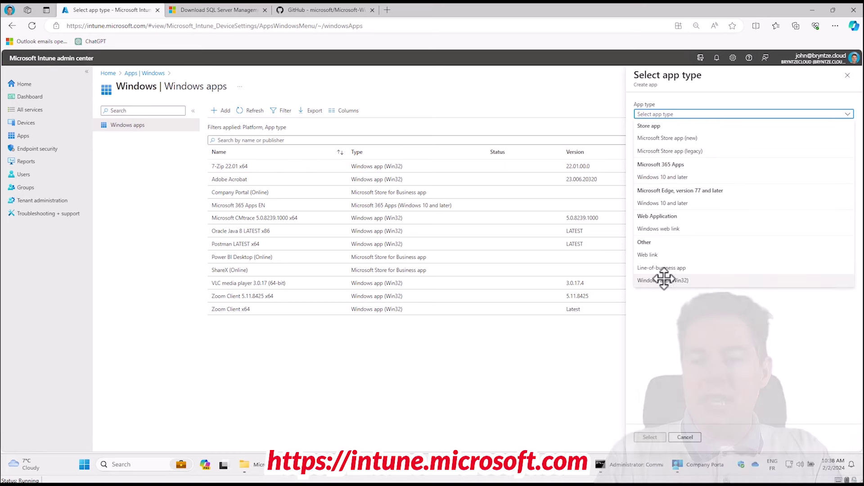
pyautogui.click(682, 280)
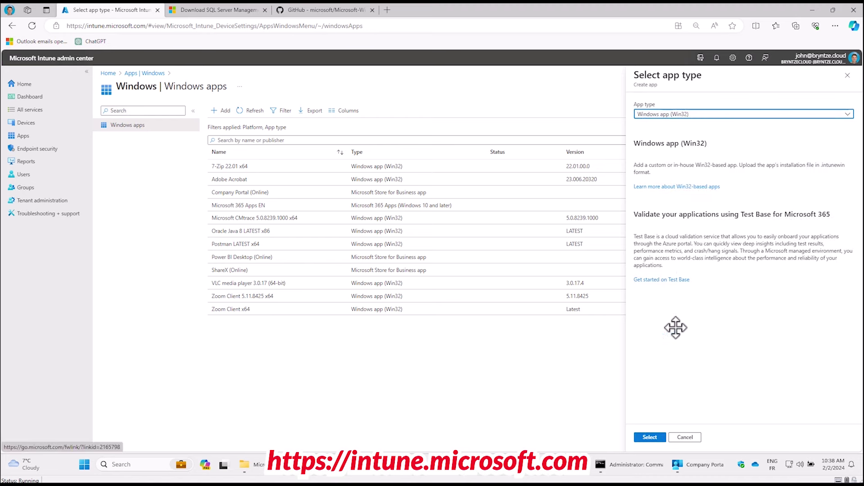
pyautogui.click(650, 437)
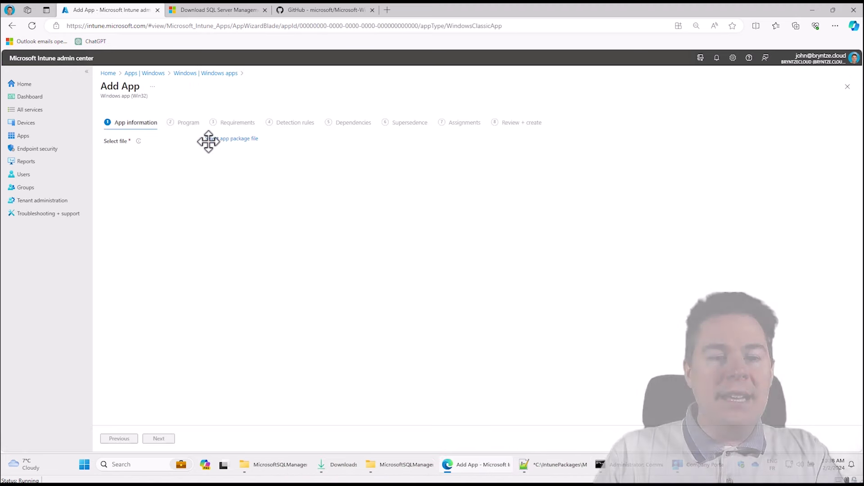
pyautogui.click(241, 139)
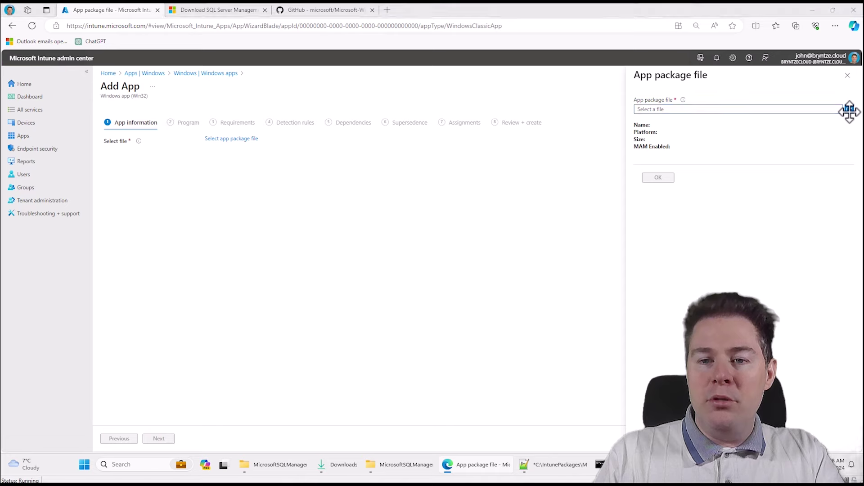
# Load Install-MicrosoftSQLManagementStudioLATESTx86.intunewin from the OUTPUT folder as the app package file and confirm it.
pyautogui.click(696, 107)
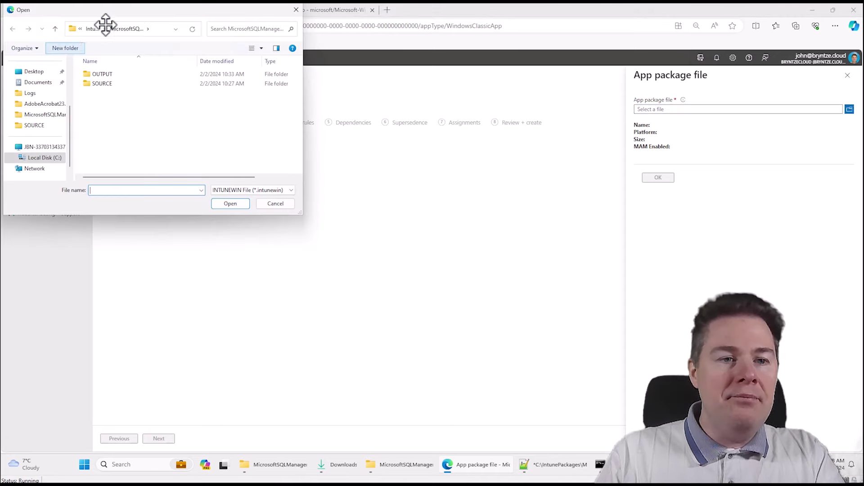
pyautogui.moveTo(135, 7); pyautogui.dragTo(223, 82)
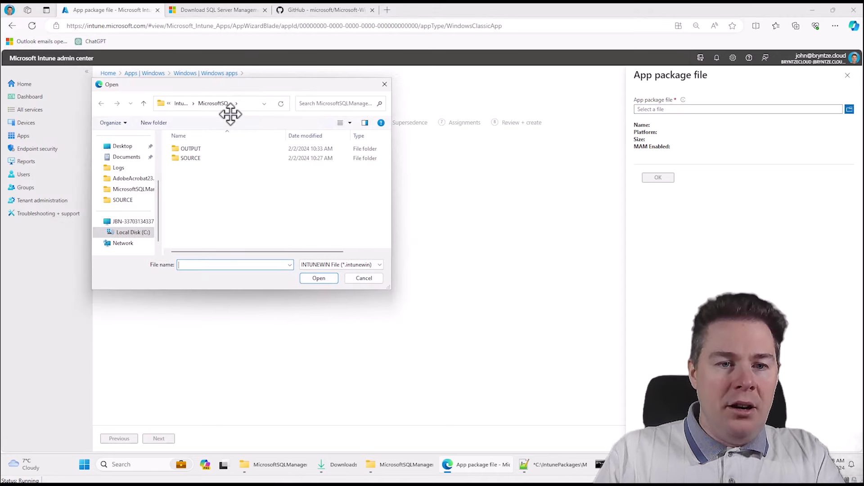
pyautogui.click(243, 106)
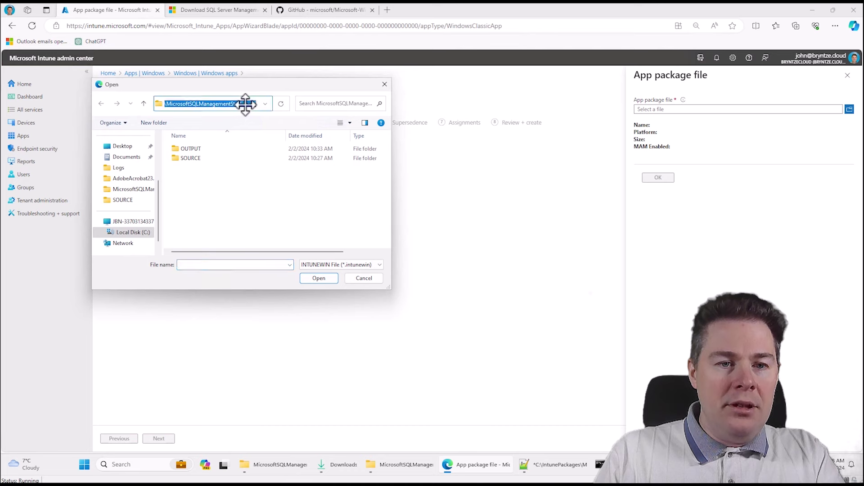
pyautogui.doubleClick(188, 148)
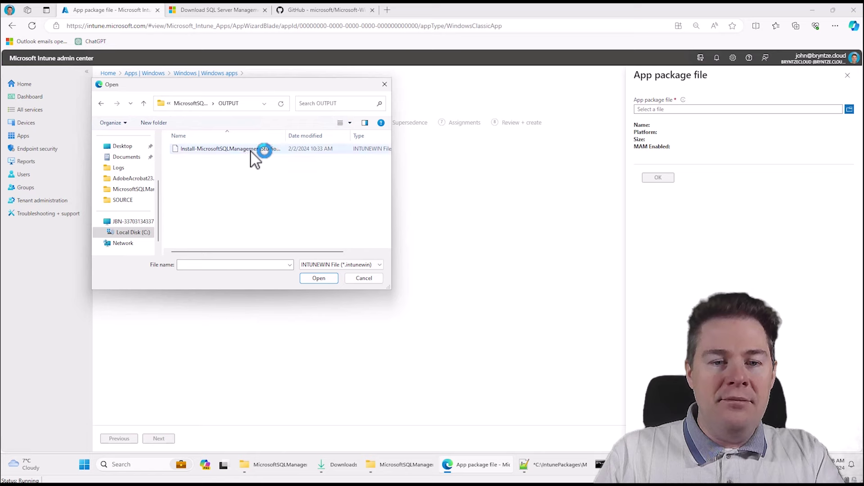
pyautogui.doubleClick(252, 150)
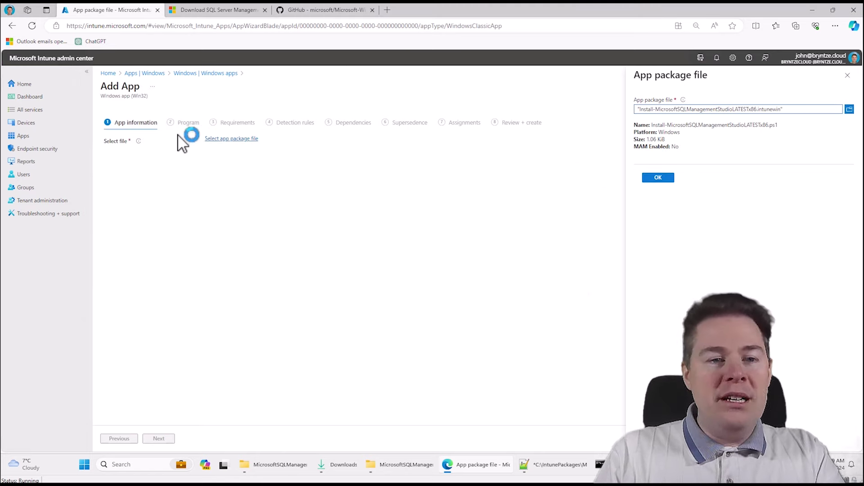
pyautogui.click(656, 177)
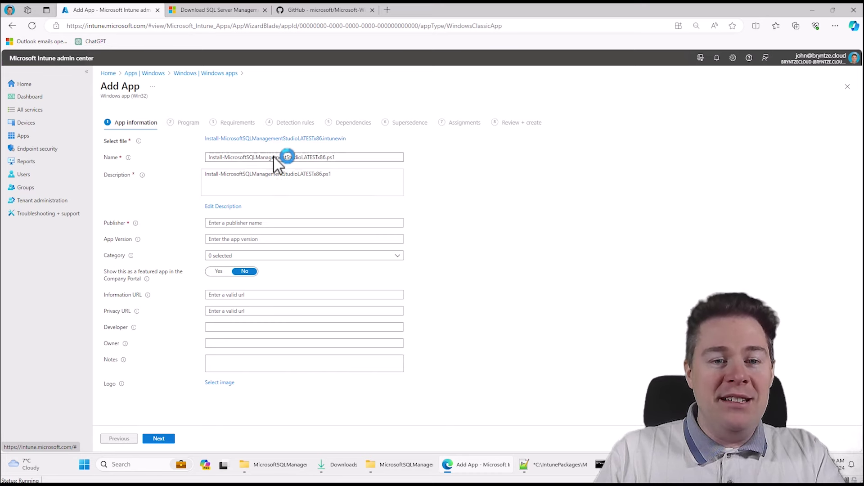
# Change the app name to "Microsoft SQL Management Studio", without the install prefix, version suffix and script extension.
pyautogui.click(226, 158)
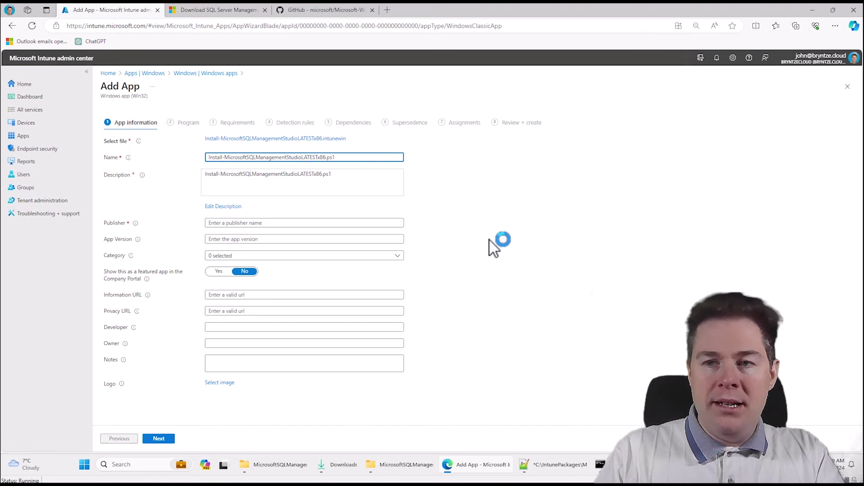
pyautogui.click(835, 25)
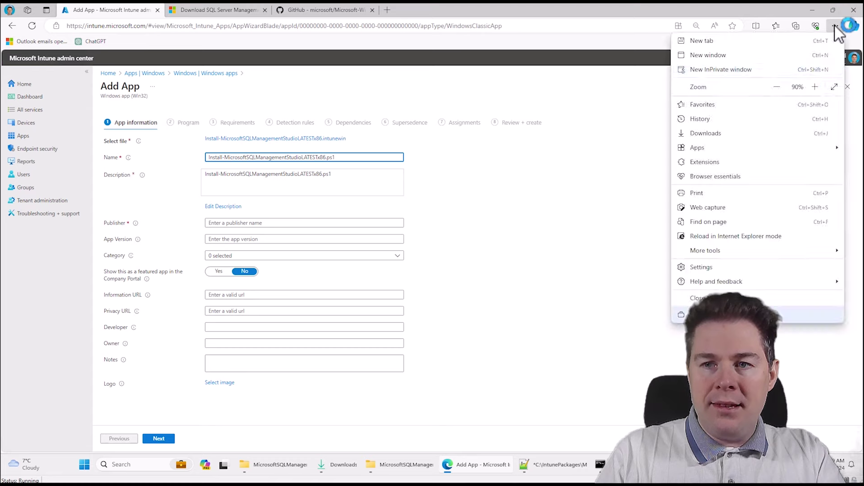
pyautogui.click(815, 86)
pyautogui.click(815, 86)
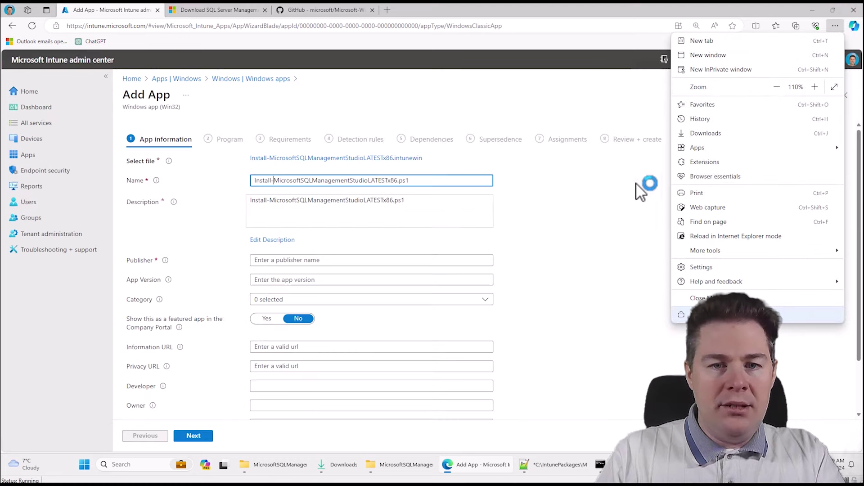
pyautogui.click(628, 211)
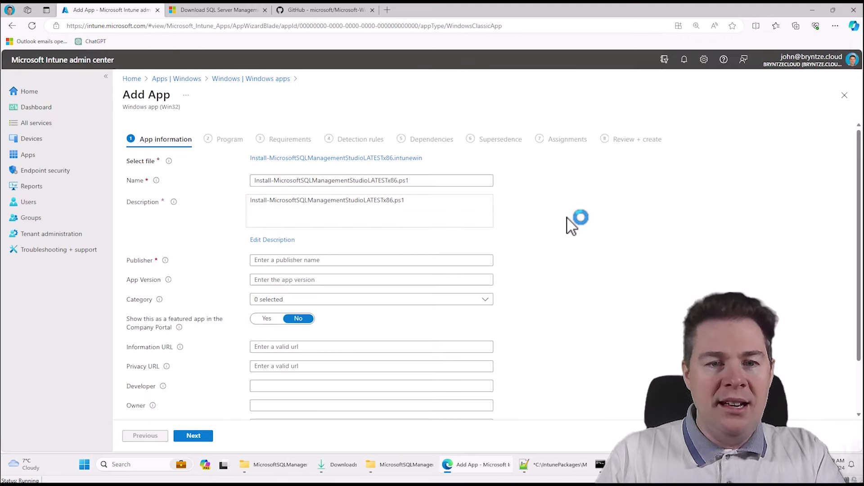
pyautogui.click(274, 181)
pyautogui.press('BackSpace')
pyautogui.press('BackSpace')
pyautogui.press('BackSpace')
pyautogui.press('BackSpace')
pyautogui.press('BackSpace')
pyautogui.press('BackSpace')
pyautogui.press('BackSpace')
pyautogui.press('BackSpace')
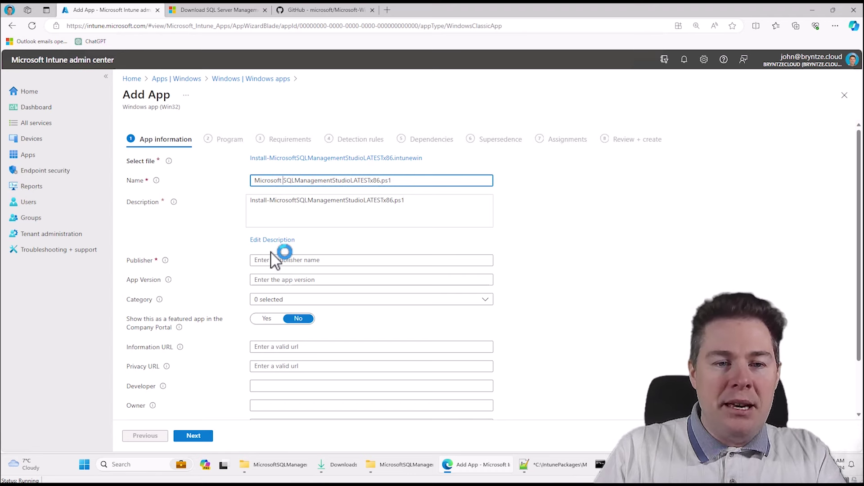
pyautogui.press('Right')
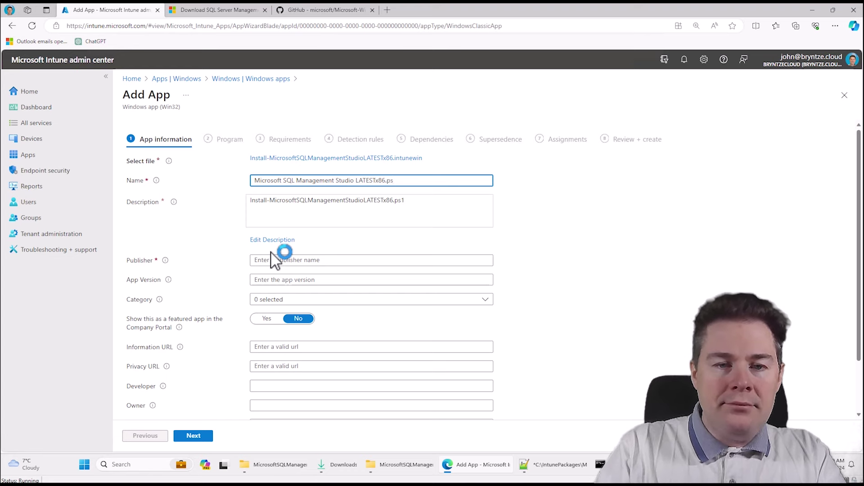
pyautogui.press('BackSpace')
pyautogui.press('BackSpace')
pyautogui.press('BackSpace')
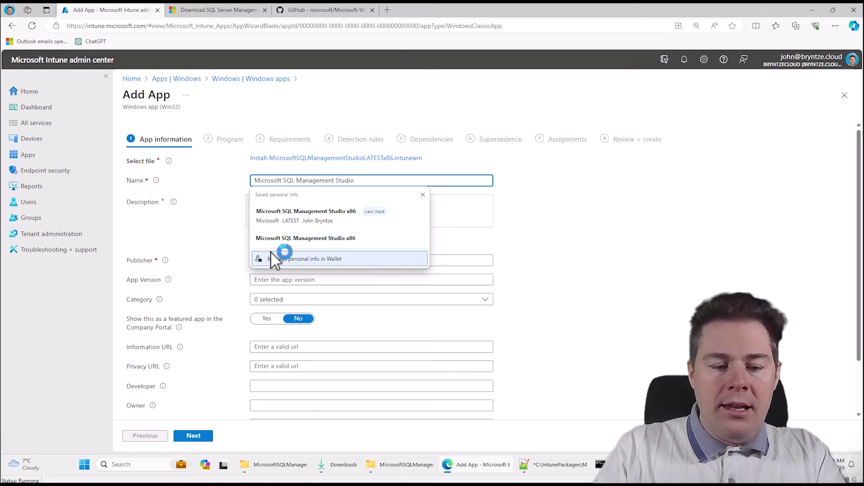
pyautogui.press('BackSpace')
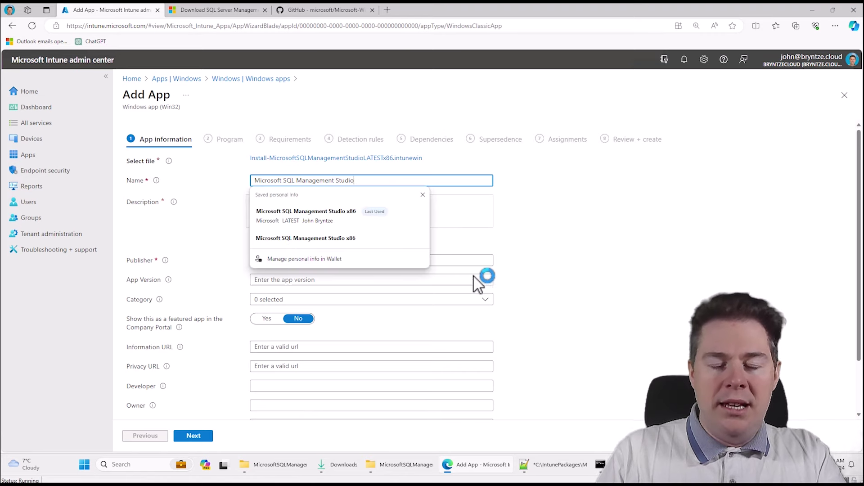
pyautogui.click(579, 222)
# Change the app description to "Installs the latest version of Microsoft SQL Management Studio".
pyautogui.click(272, 239)
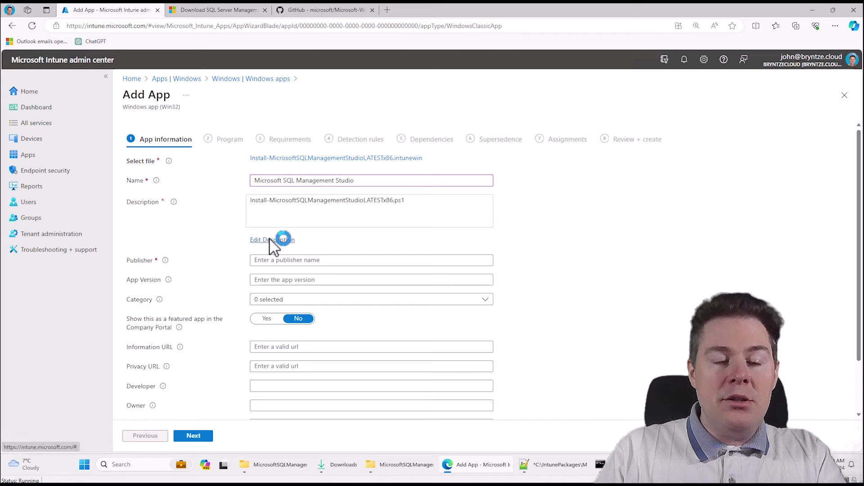
pyautogui.click(475, 122)
pyautogui.press('BackSpace')
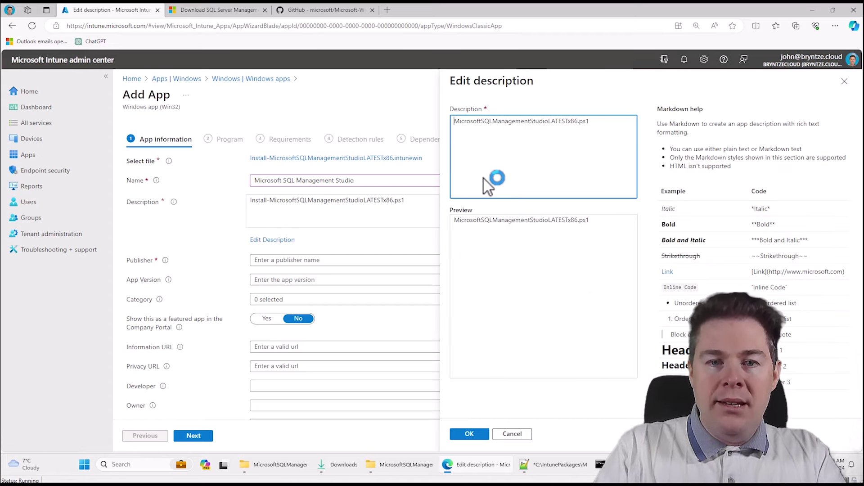
pyautogui.write('s ')
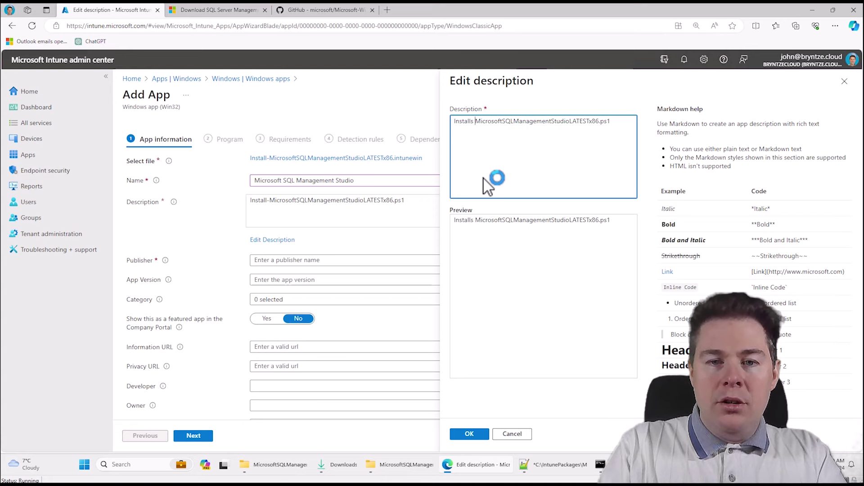
pyautogui.write('the latest v')
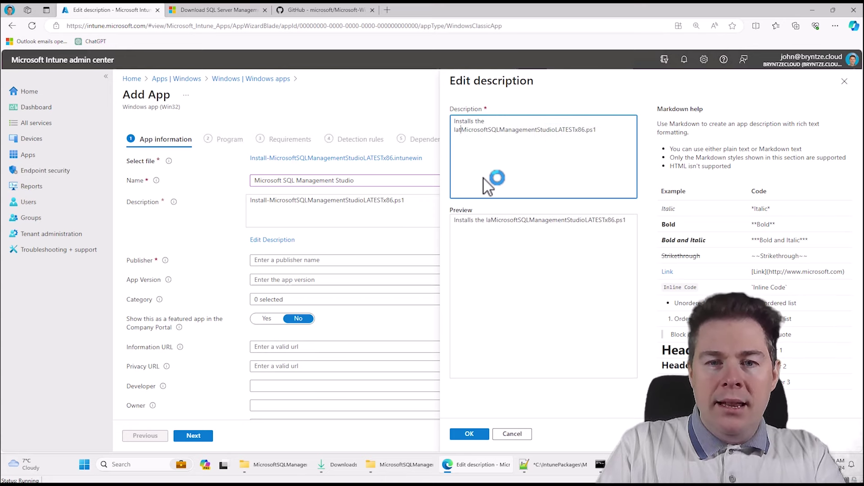
pyautogui.write('ersion of Microsoft')
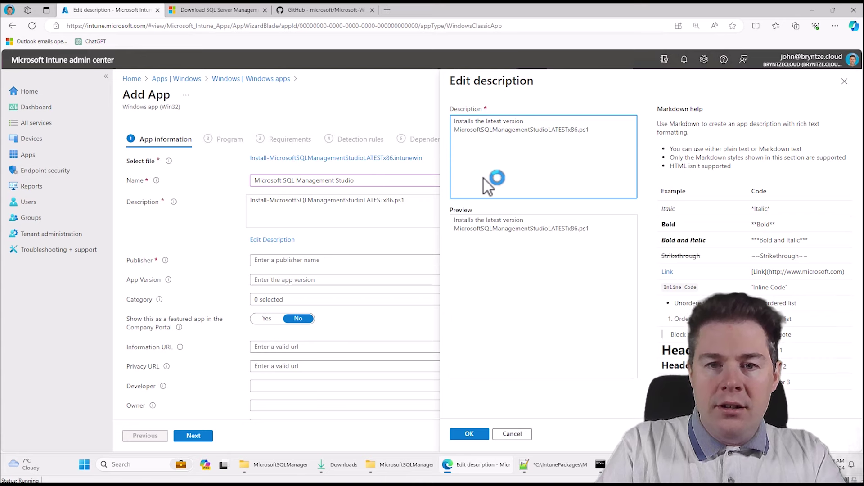
pyautogui.write(' SQL Management')
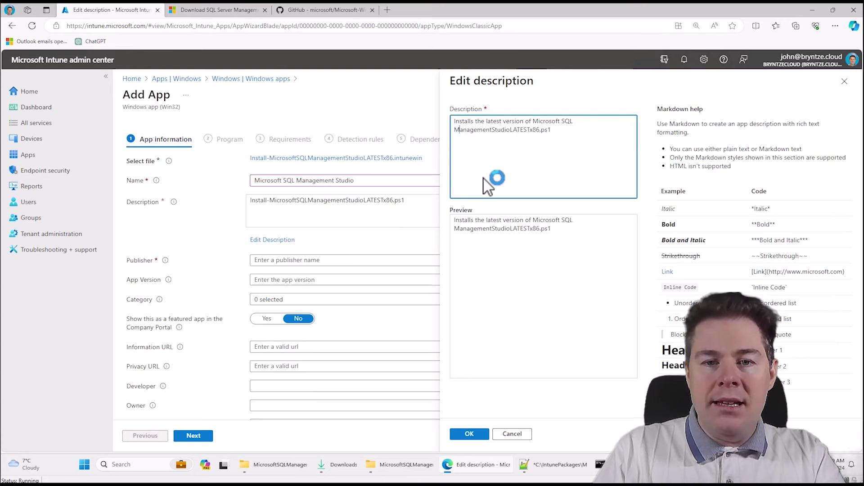
pyautogui.write(' Studio')
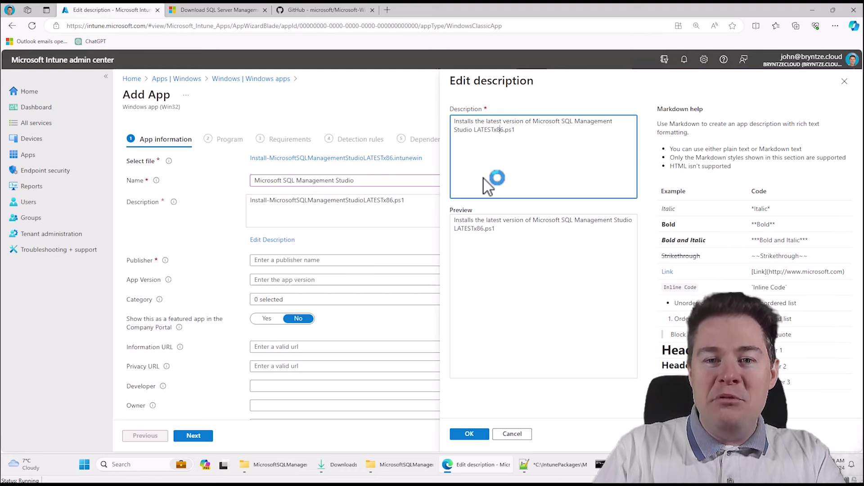
pyautogui.press('BackSpace')
pyautogui.press('BackSpace')
pyautogui.press('BackSpace')
pyautogui.press('BackSpace')
pyautogui.press('BackSpace')
pyautogui.press('BackSpace')
pyautogui.press('BackSpace')
pyautogui.press('BackSpace')
pyautogui.press('BackSpace')
pyautogui.press('BackSpace')
pyautogui.press('BackSpace')
pyautogui.press('BackSpace')
pyautogui.press('BackSpace')
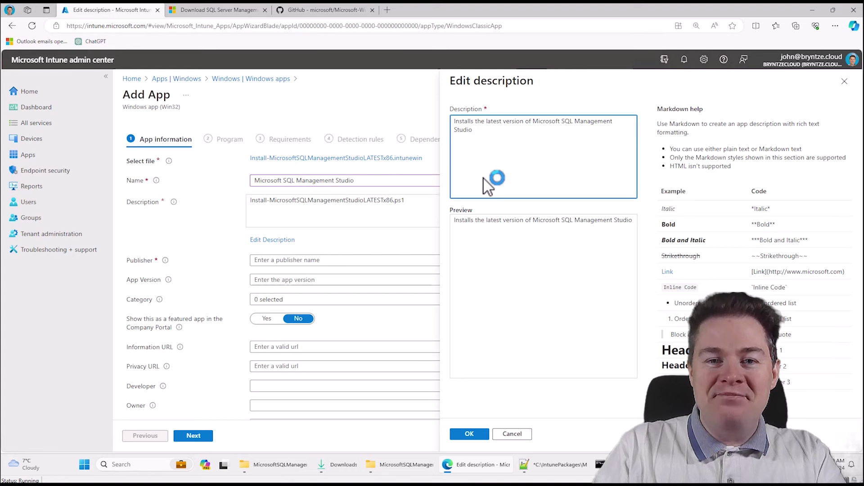
# Make "Microsoft SQL Management Studio" bold in the description with ** Markdown markers and save the description.
pyautogui.write('**')
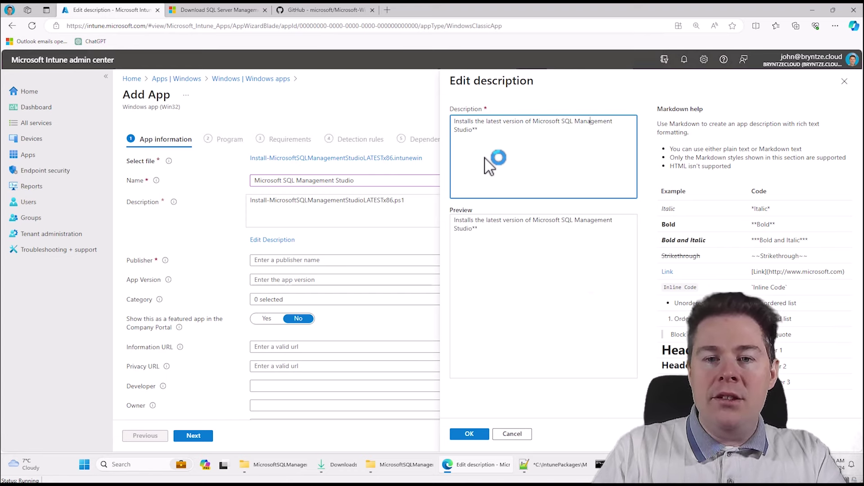
pyautogui.write('**')
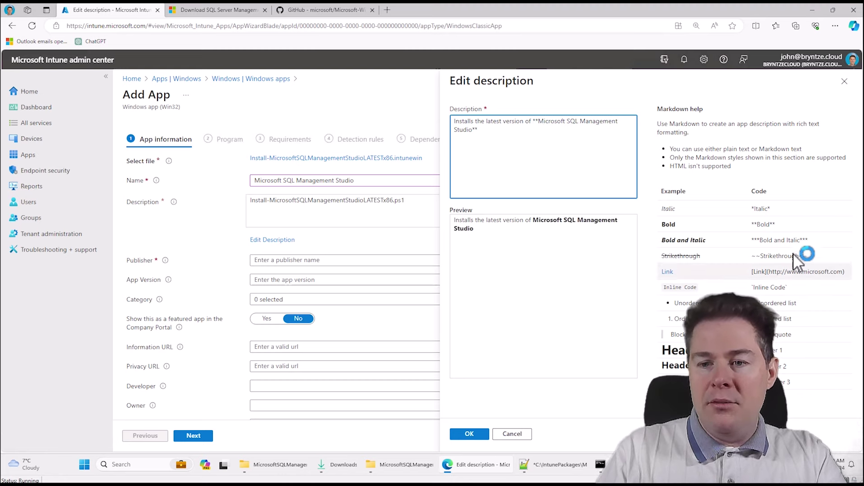
pyautogui.click(482, 128)
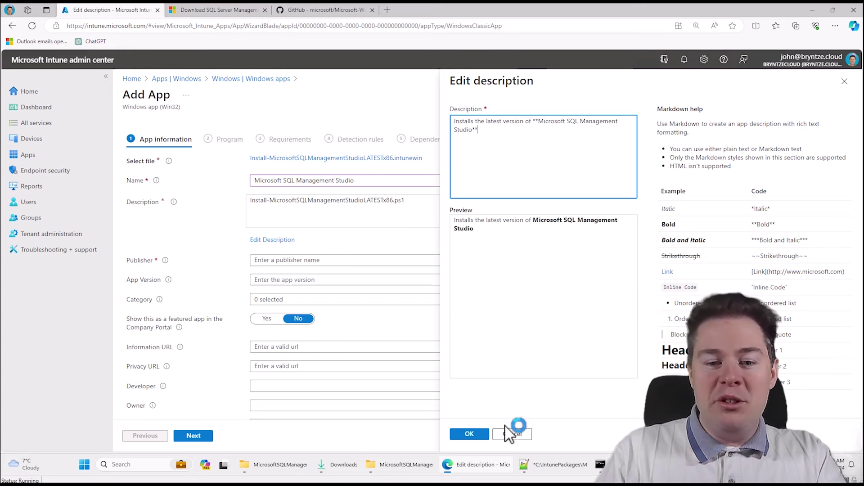
pyautogui.click(469, 434)
# Set the publisher to Microsoft and the app version to LATEST.
pyautogui.click(306, 261)
pyautogui.write('Micrpos')
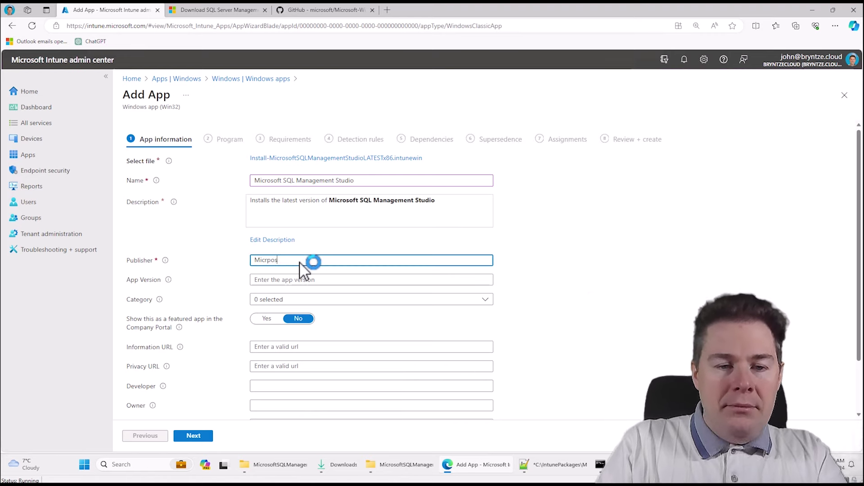
pyautogui.write('sfot')
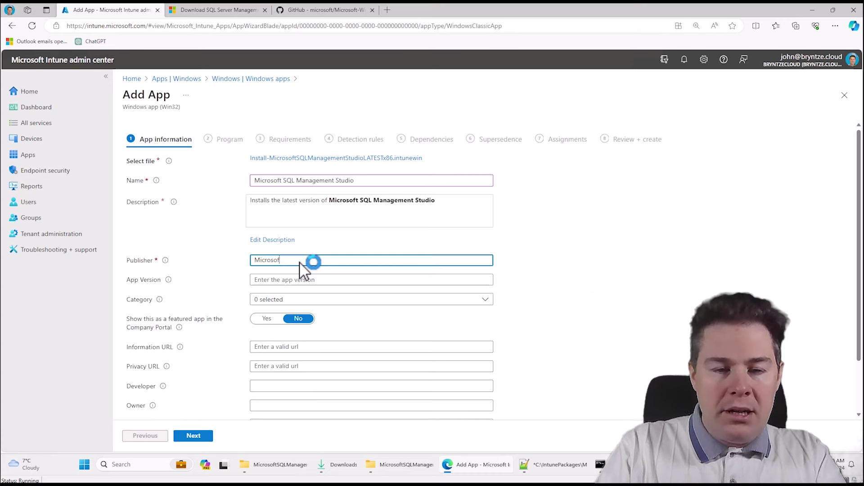
pyautogui.click(295, 280)
pyautogui.write('LATEST')
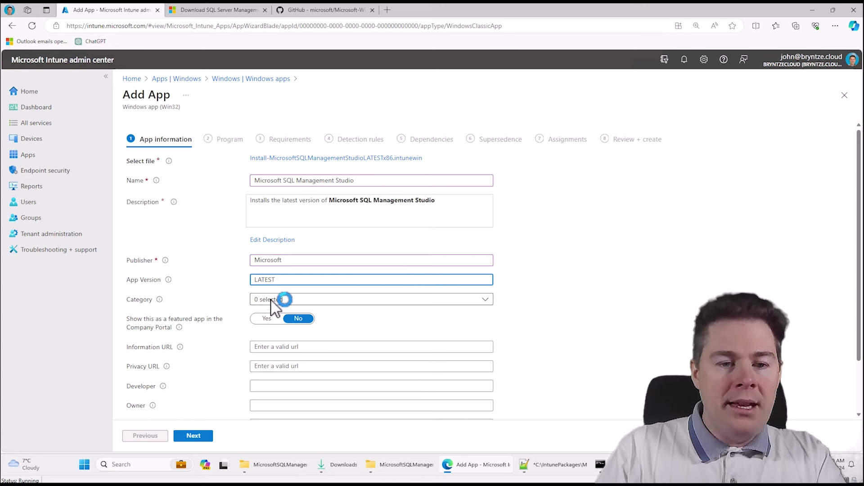
# Assign the app to the Data management category.
pyautogui.click(279, 299)
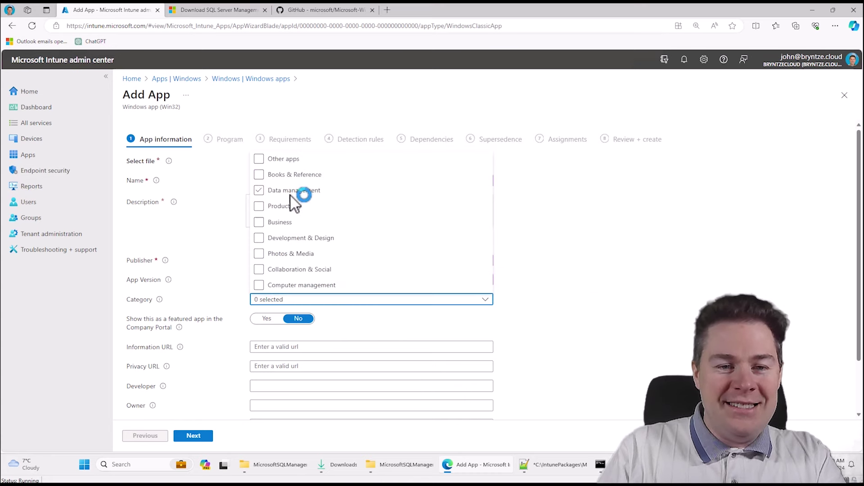
pyautogui.click(260, 191)
pyautogui.click(560, 263)
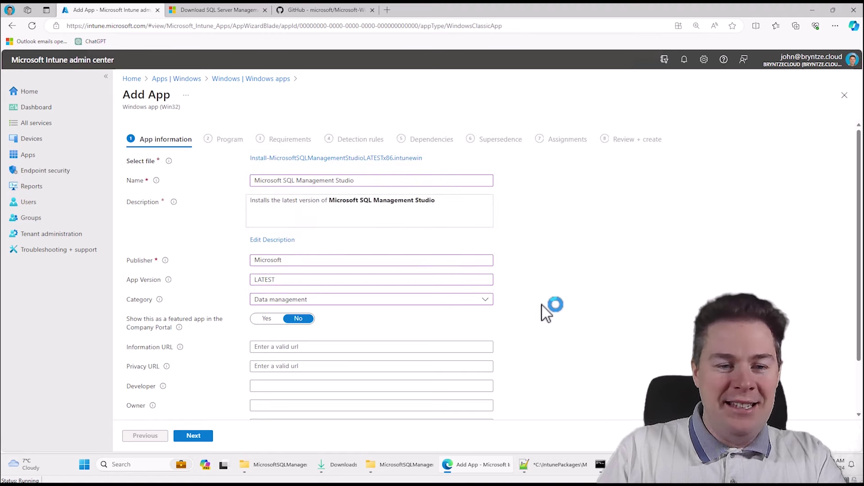
# Set the option to feature the app in the Company Portal to No and enter the owner's full name.
pyautogui.scroll(-2, 383, 327)
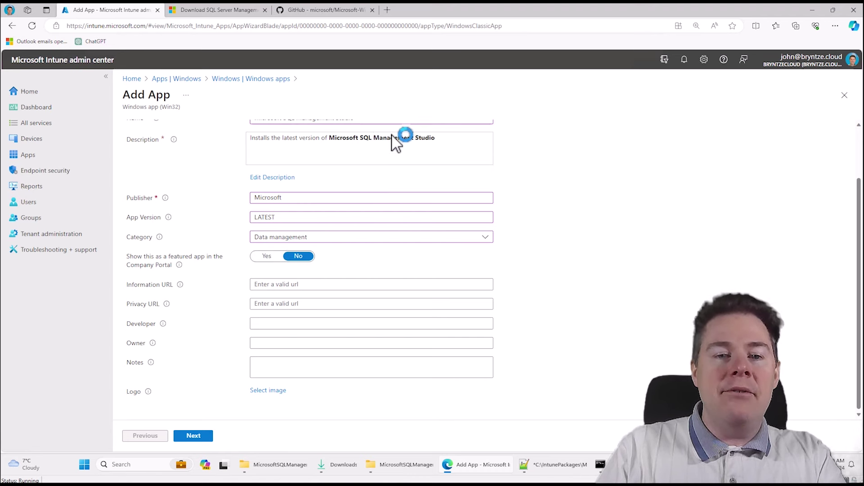
pyautogui.click(267, 256)
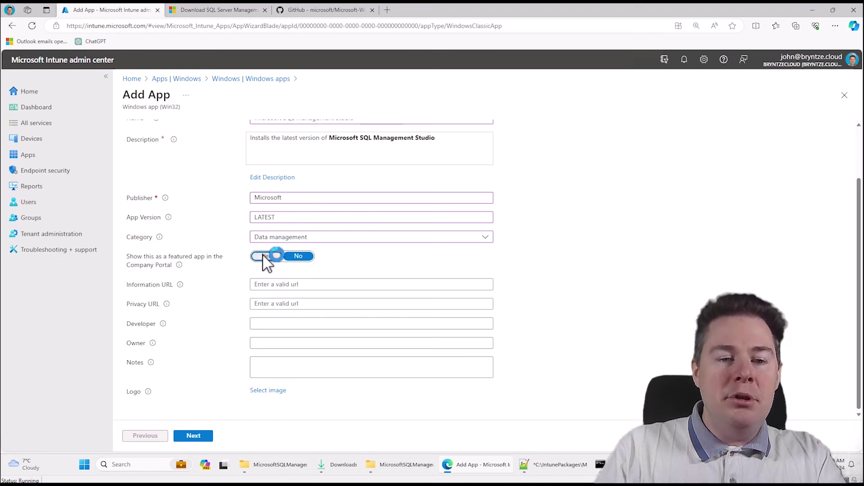
pyautogui.click(298, 256)
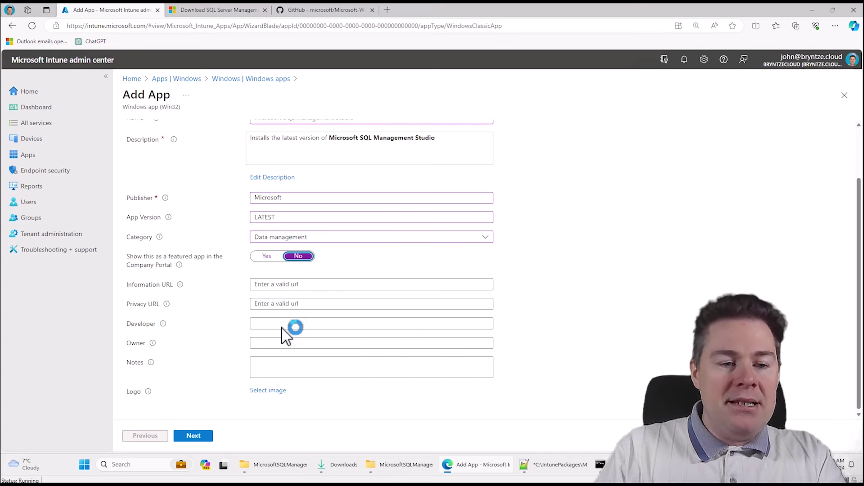
pyautogui.click(273, 343)
pyautogui.write('John')
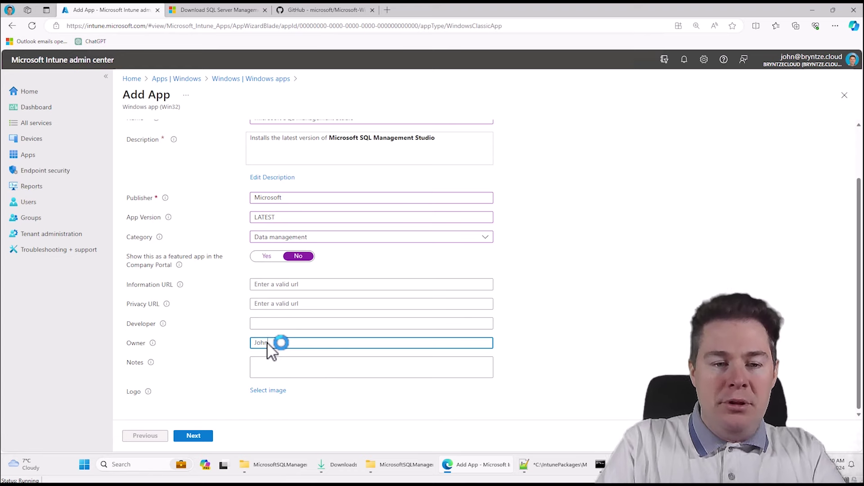
pyautogui.write(' Bryntze')
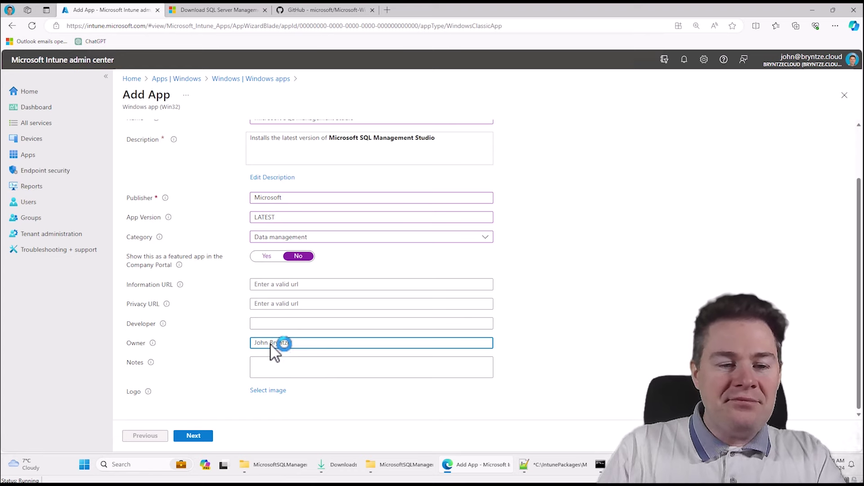
# Fill in the app's notes with "2nd February 2024 - " followed by the owner's full name.
pyautogui.click(270, 369)
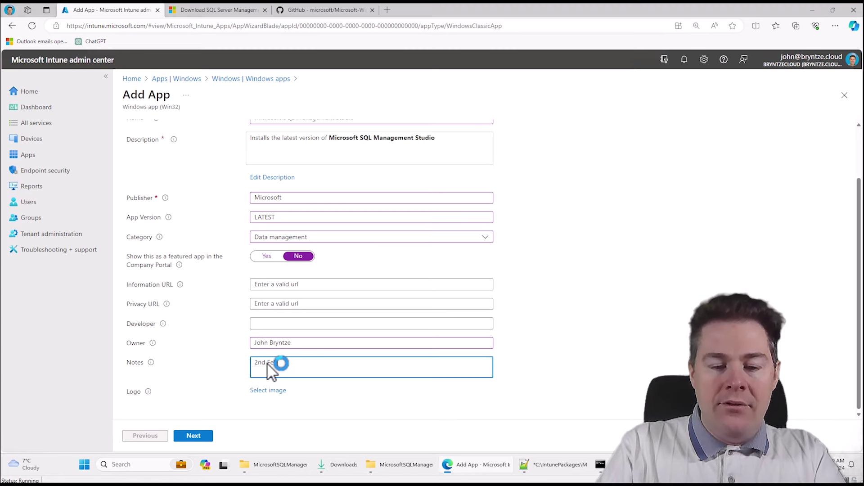
pyautogui.write('2nd February 2024')
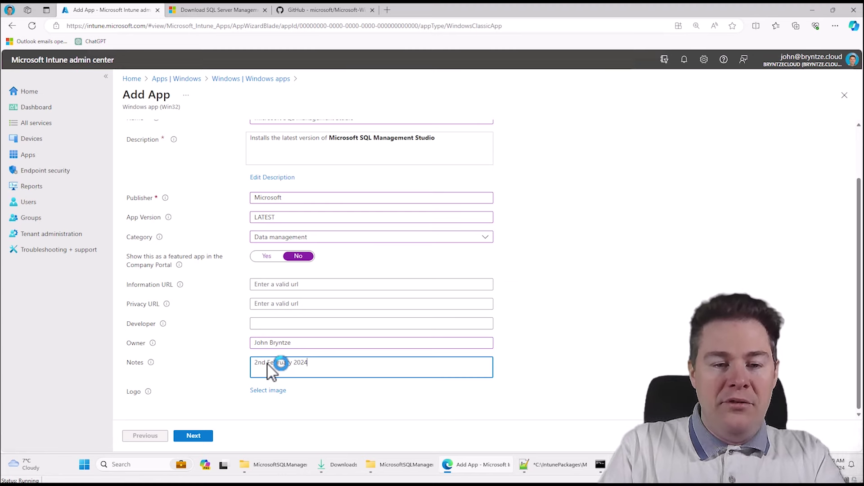
pyautogui.write(' - John')
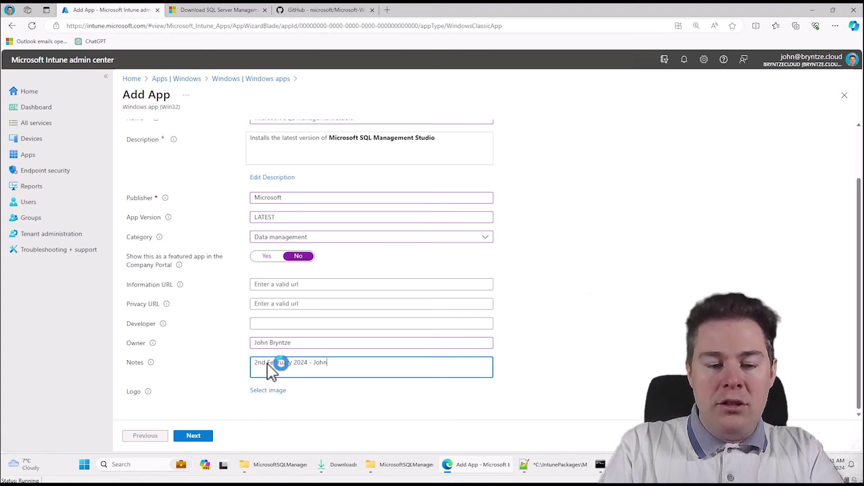
pyautogui.write(' Bryntze')
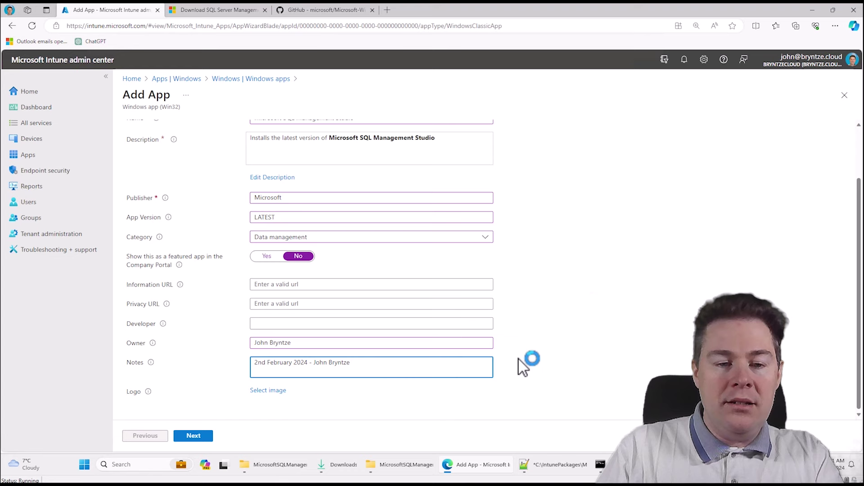
# Set icon-MicrosoftSQLManagementStudio.png from the package folder as the app's logo and continue to the Program settings.
pyautogui.click(265, 391)
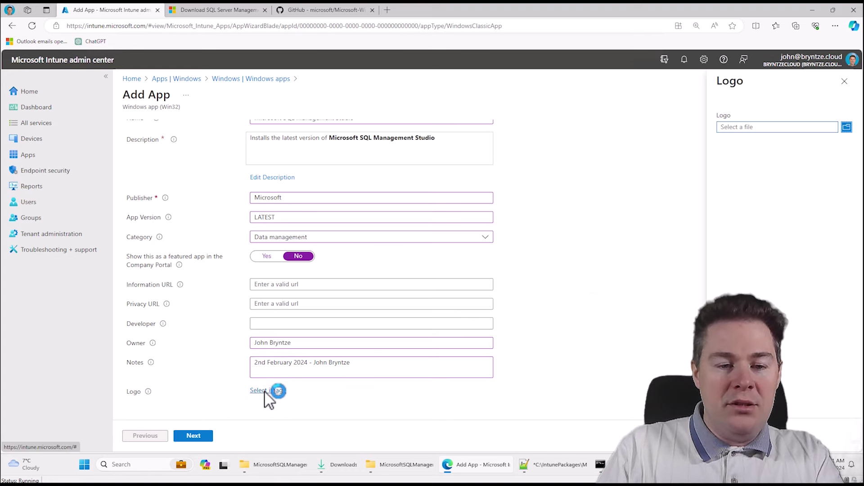
pyautogui.click(846, 128)
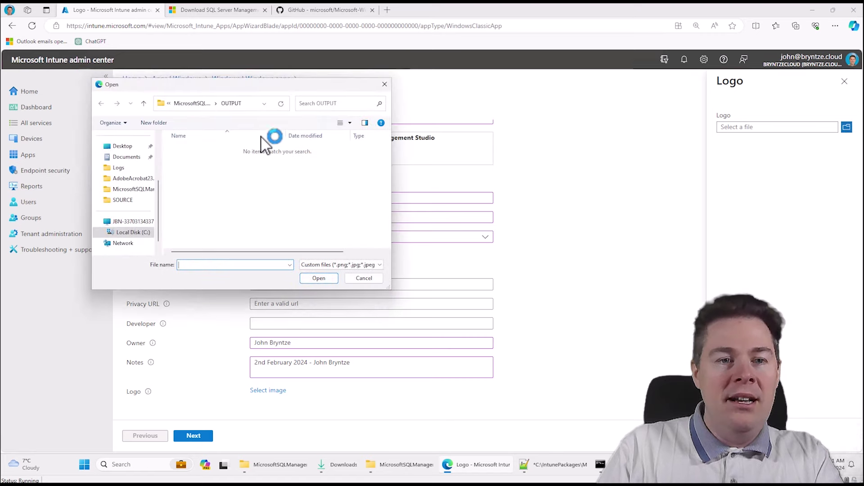
pyautogui.click(193, 103)
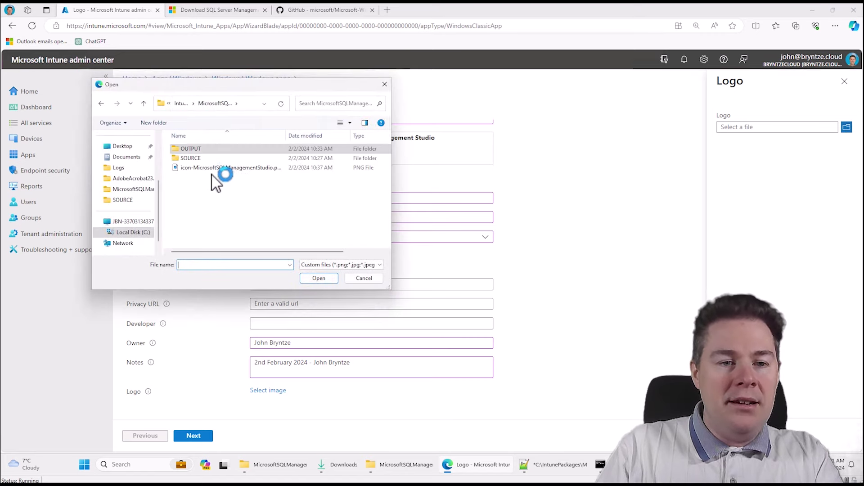
pyautogui.click(199, 168)
pyautogui.doubleClick(199, 169)
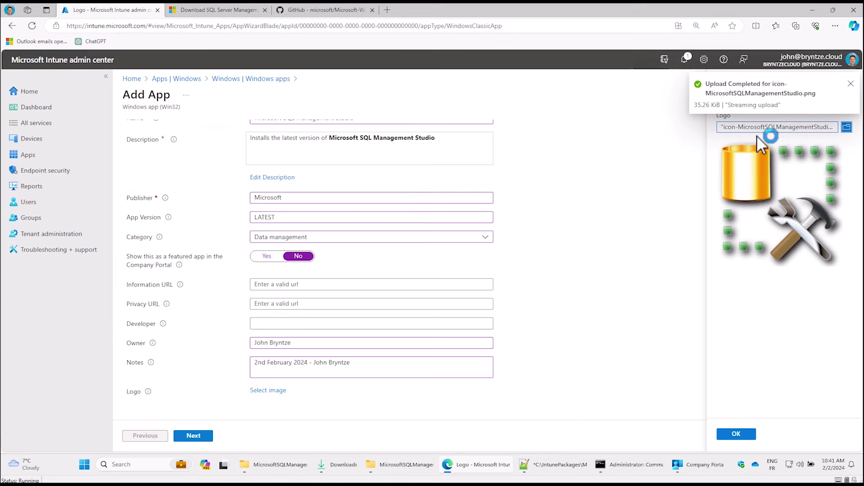
pyautogui.click(744, 434)
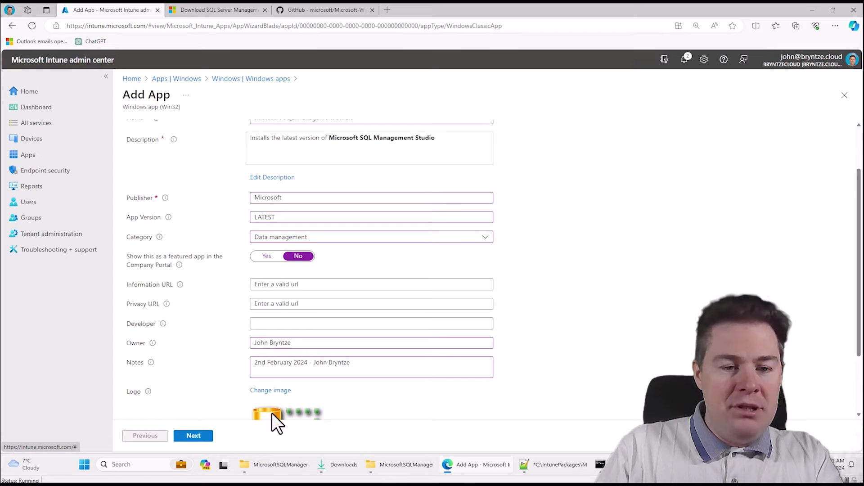
pyautogui.click(196, 434)
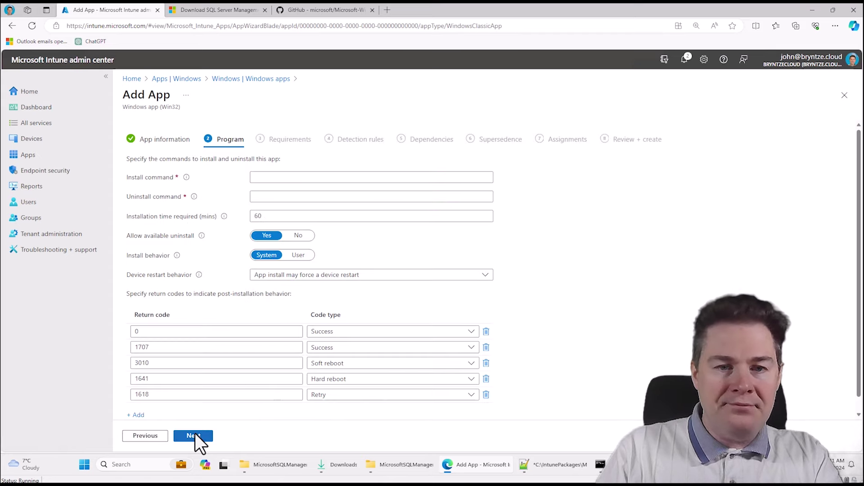
# Begin the install command with "powershell.exe -executionpolicy ByPass".
pyautogui.click(266, 176)
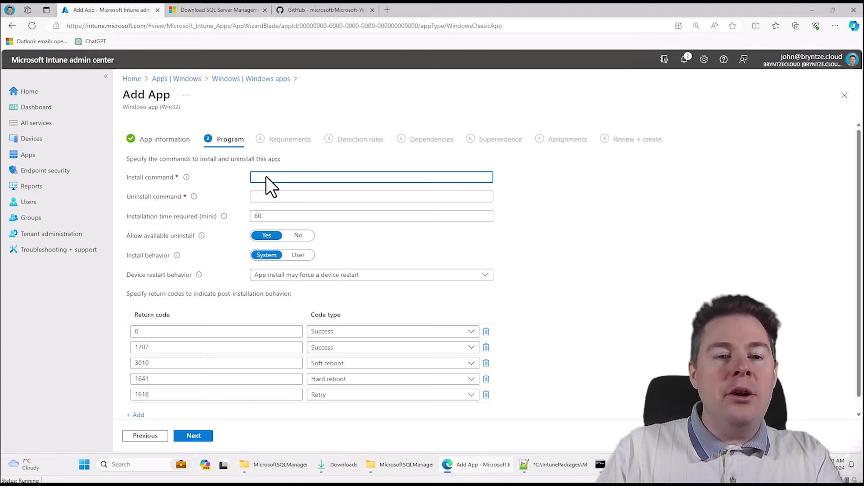
pyautogui.write('powershell.exe -execution')
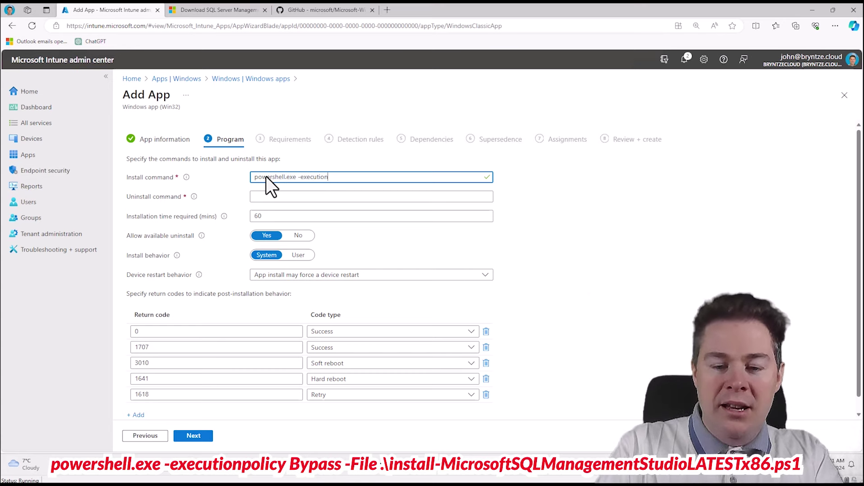
pyautogui.write('policy ByPass')
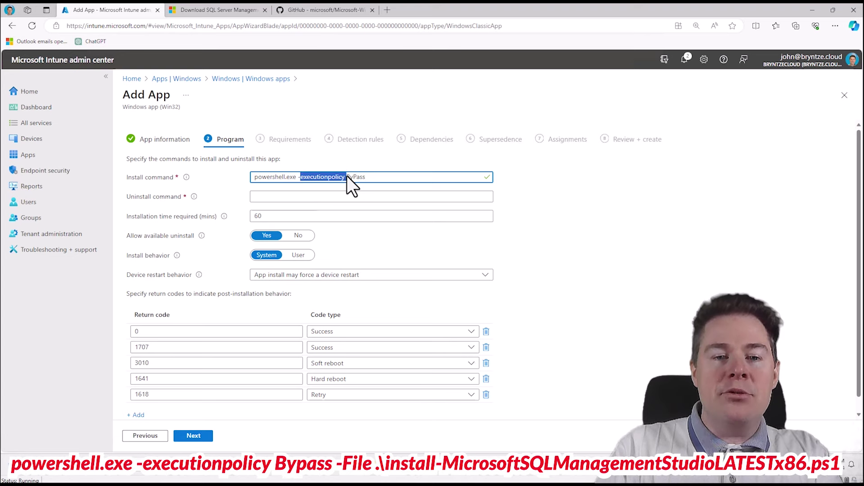
pyautogui.click(373, 177)
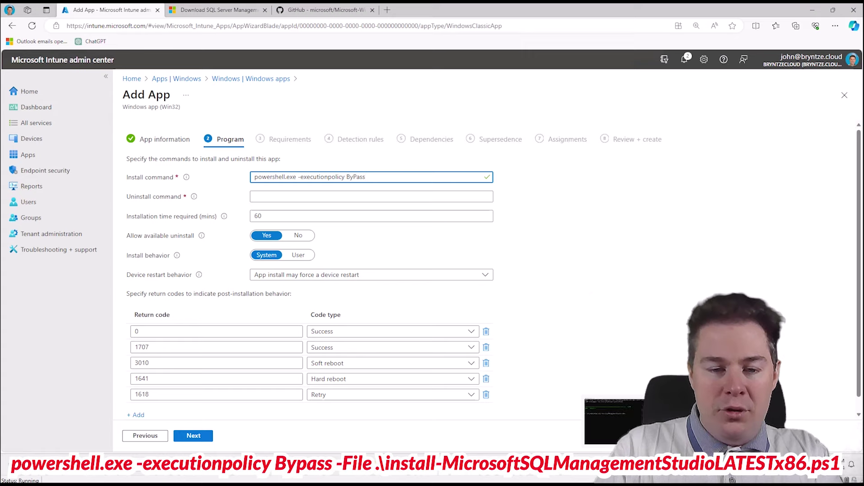
# Open Windows PowerShell and check the current execution policy with Get-ExecutionPolicy.
pyautogui.press('super')
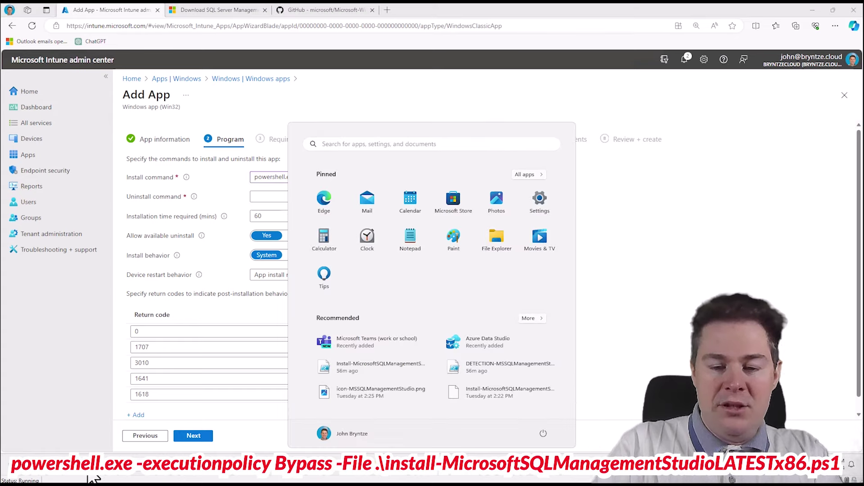
pyautogui.write('powersh')
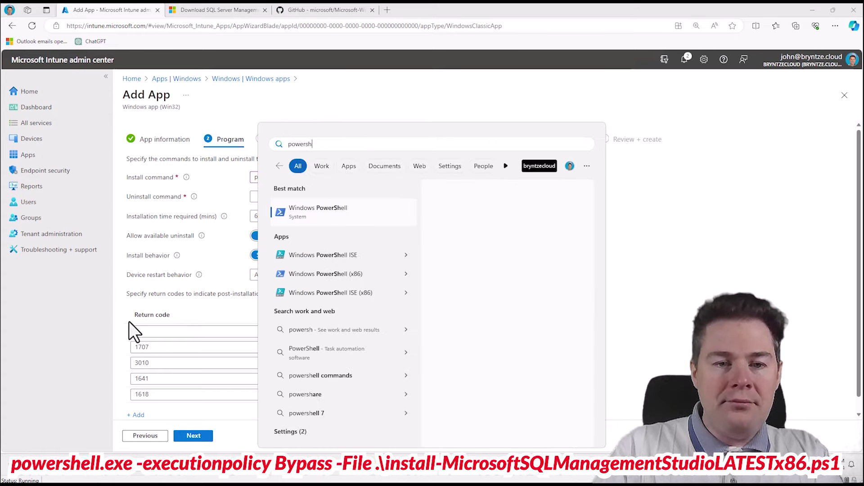
pyautogui.click(314, 213)
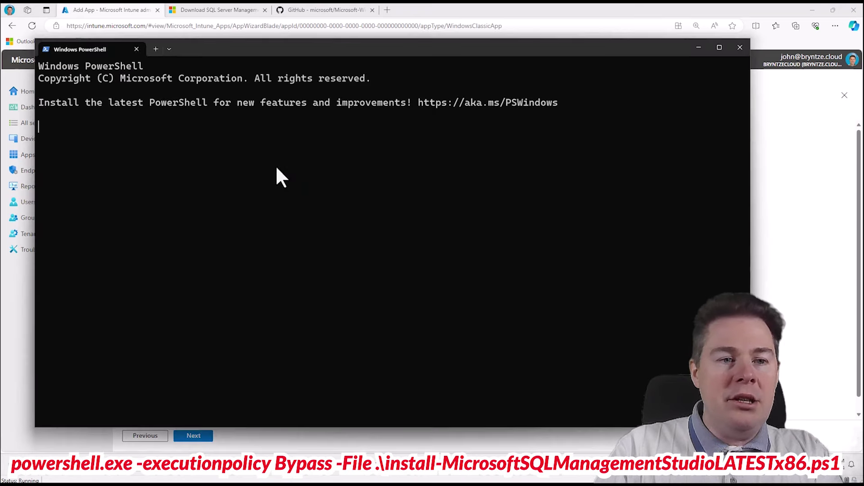
pyautogui.write('get-ex')
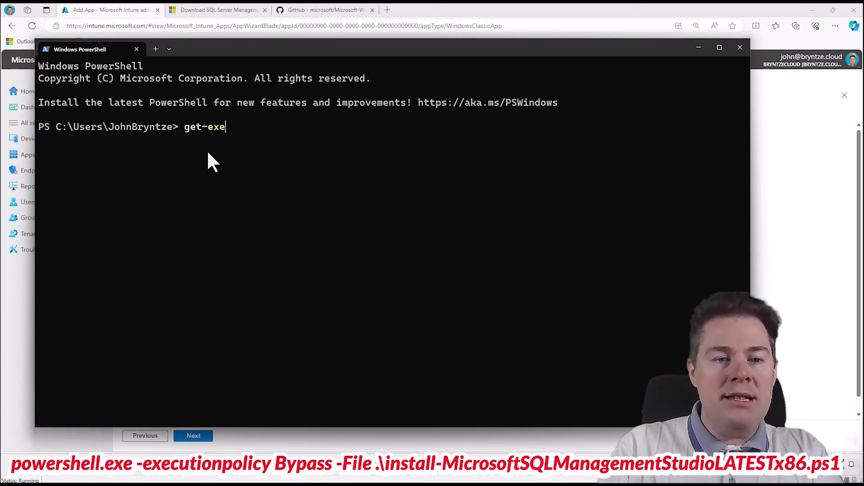
pyautogui.write('e')
pyautogui.press('Tab')
pyautogui.press('Return')
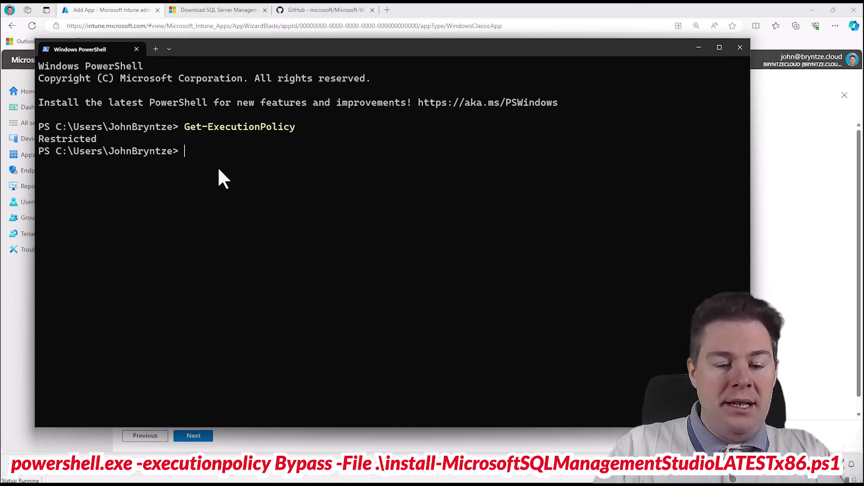
# Try to set the PowerShell execution policy to Unrestricted with Set-ExecutionPolicy, and return to the Intune app form.
pyautogui.write('set-exec')
pyautogui.press('Tab')
pyautogui.press('Tab')
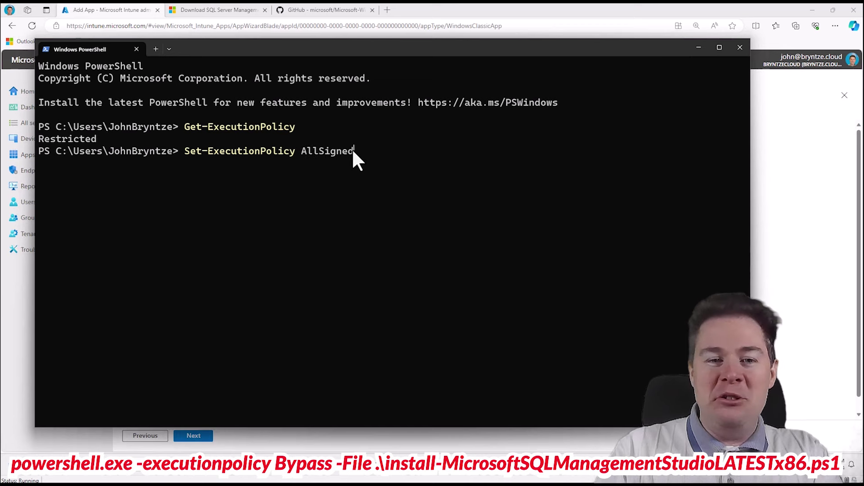
pyautogui.press('Tab')
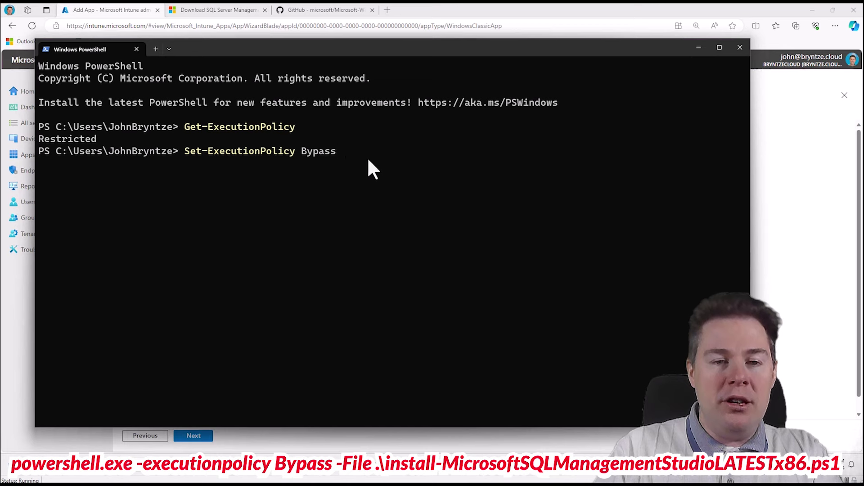
pyautogui.press('Tab')
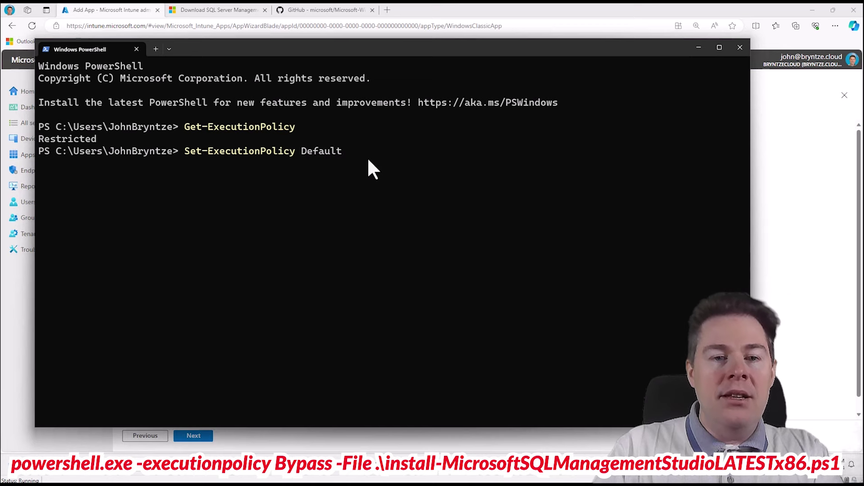
pyautogui.press('Tab')
pyautogui.press('Tab')
pyautogui.press('Tab')
pyautogui.press('Tab')
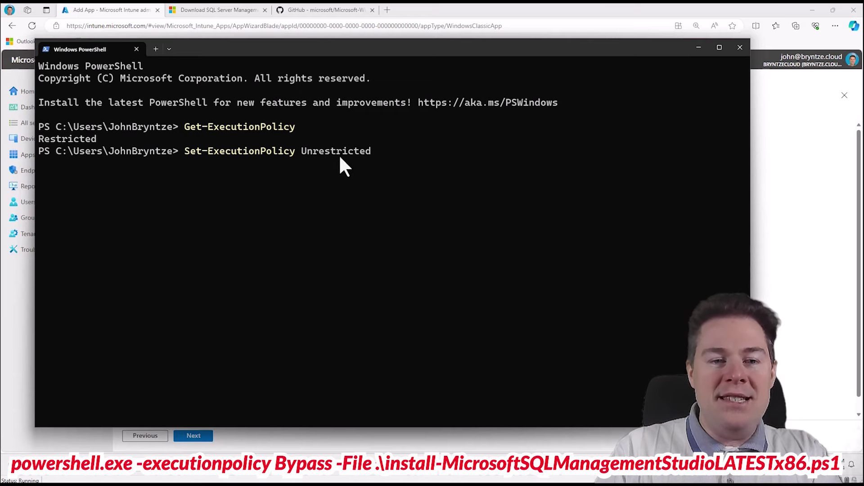
pyautogui.press('Return')
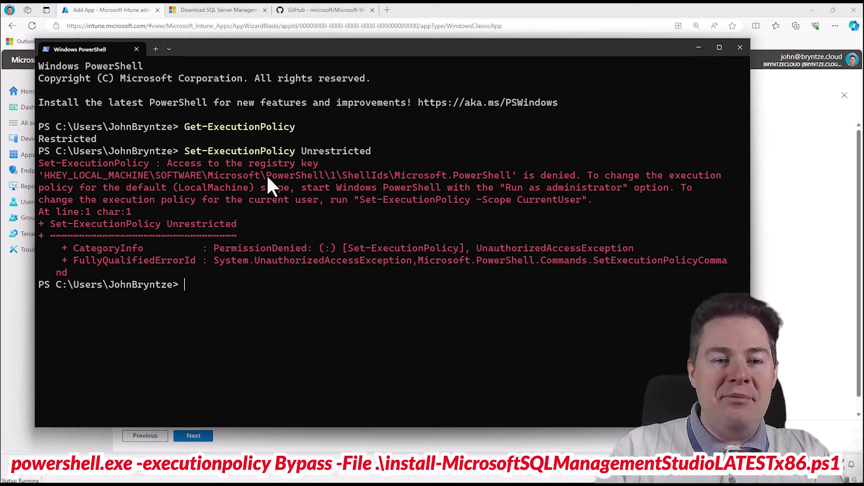
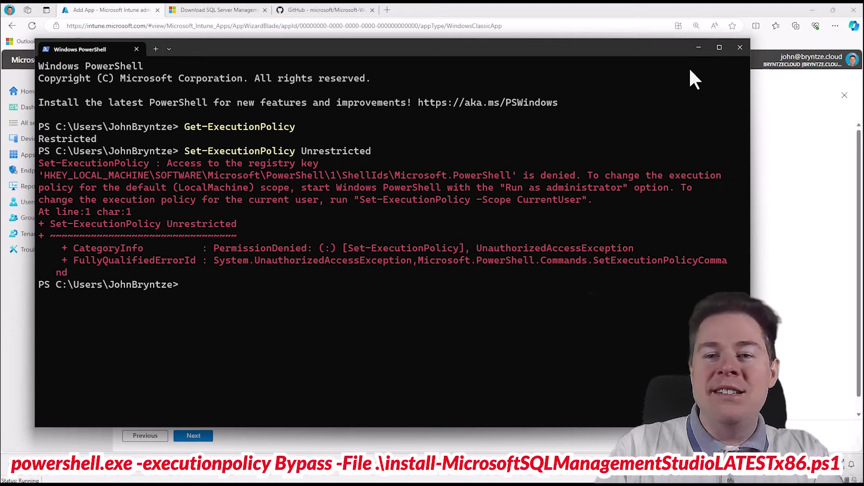
pyautogui.click(698, 48)
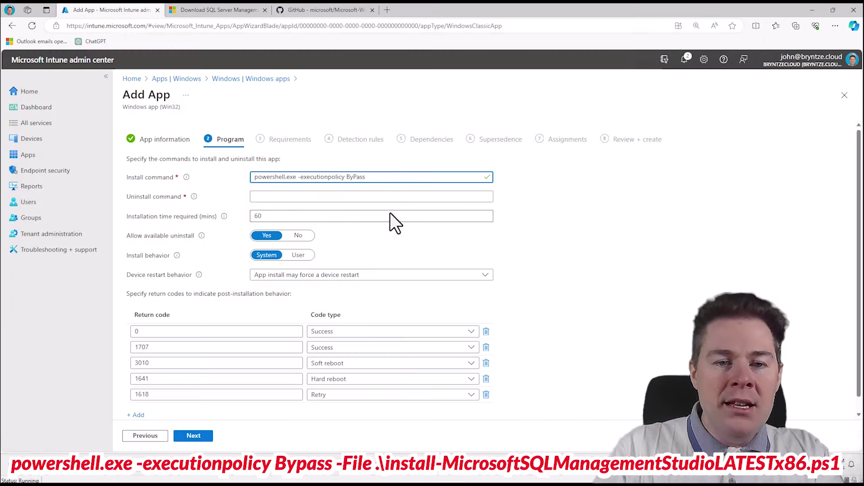
# Correct "ByPass" to "Bypass" in the install command and append "-File .\" to it.
pyautogui.press('Left')
pyautogui.press('BackSpace')
pyautogui.write('p')
pyautogui.press('Right')
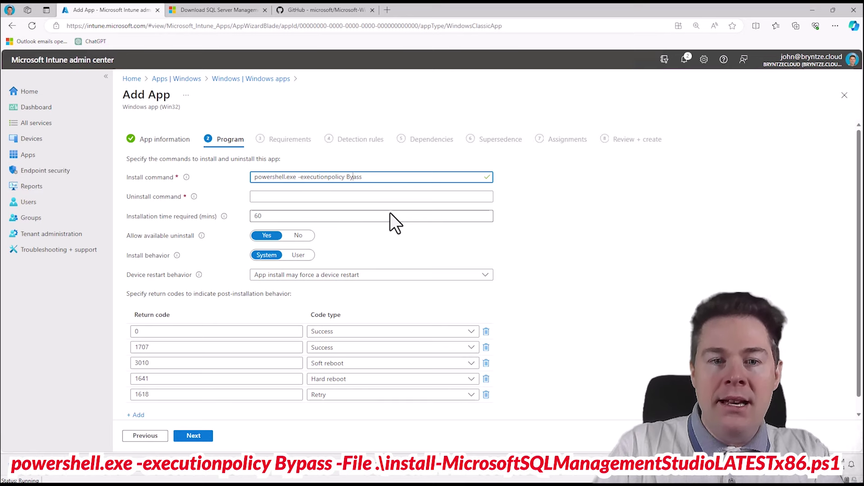
pyautogui.write('-File')
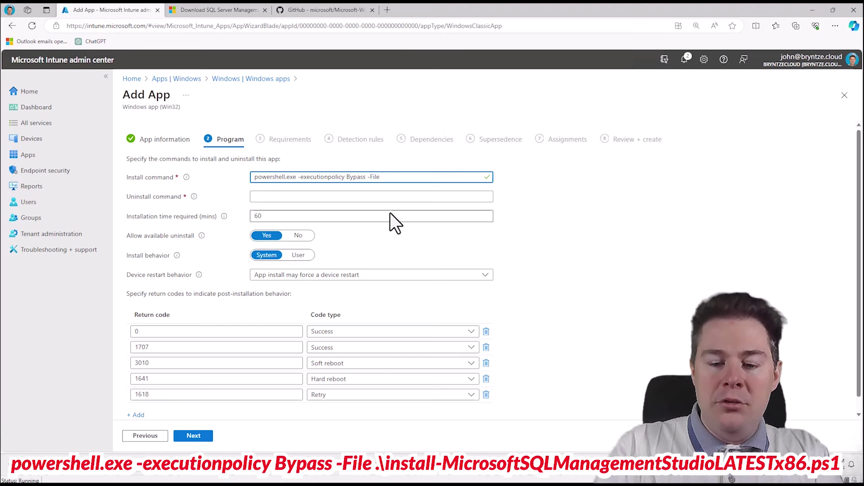
pyautogui.write('.\\')
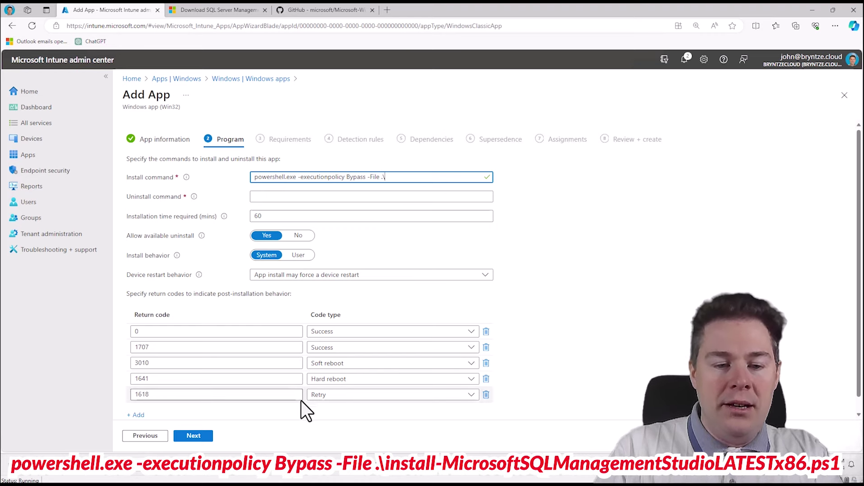
# Copy the file name Install-MicrosoftSQLManagementStudioLATESTx86.ps1 from the package's SOURCE folder and append it to the install command.
pyautogui.moveTo(320, 478)
pyautogui.click(327, 421)
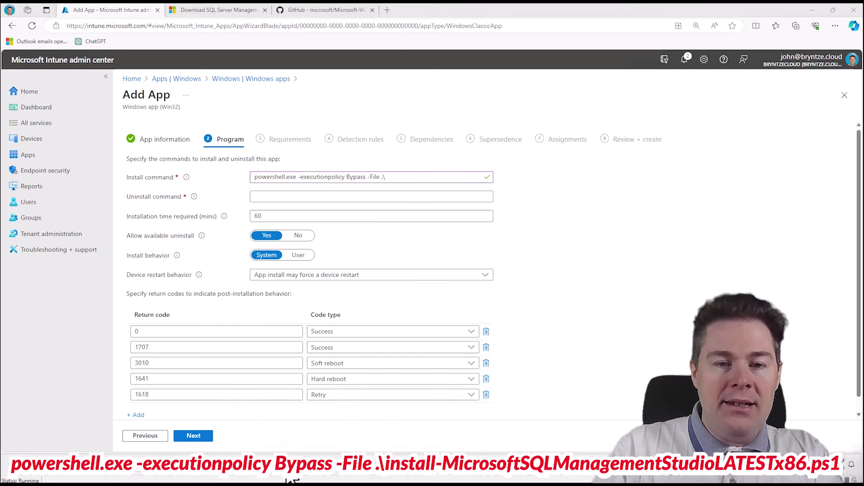
pyautogui.doubleClick(384, 221)
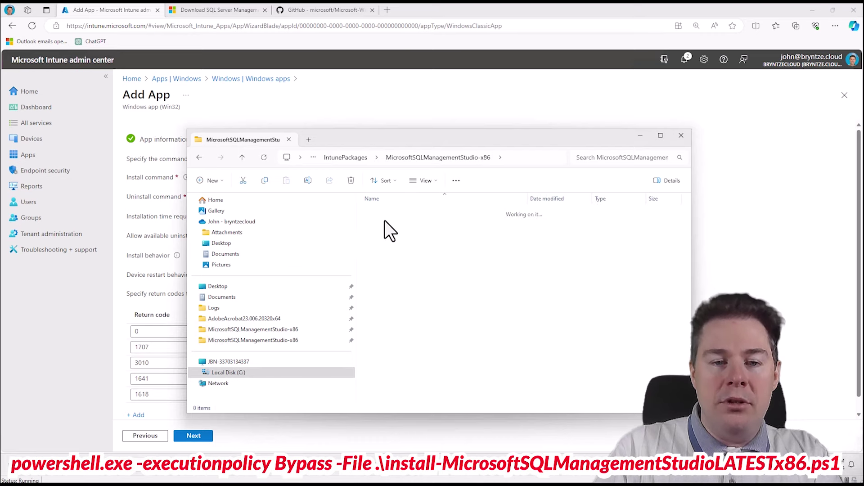
pyautogui.click(396, 211)
pyautogui.press('F2')
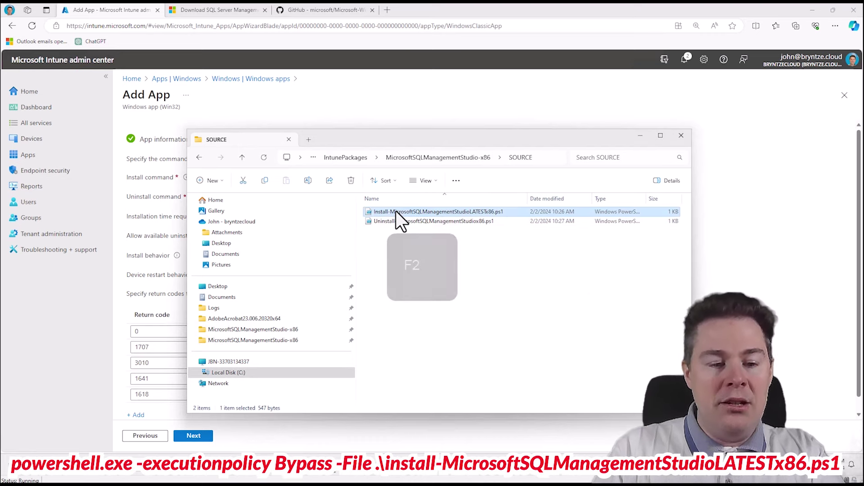
pyautogui.hotkey('ctrl', 'a')
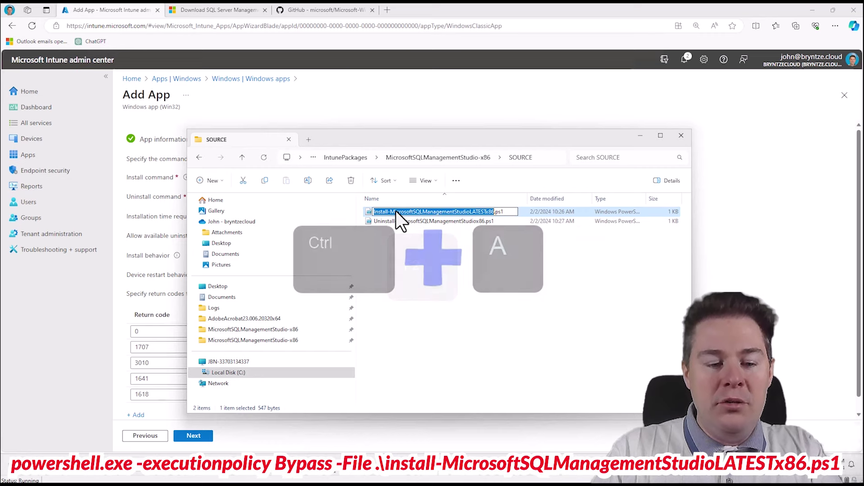
pyautogui.hotkey('ctrl', 'c')
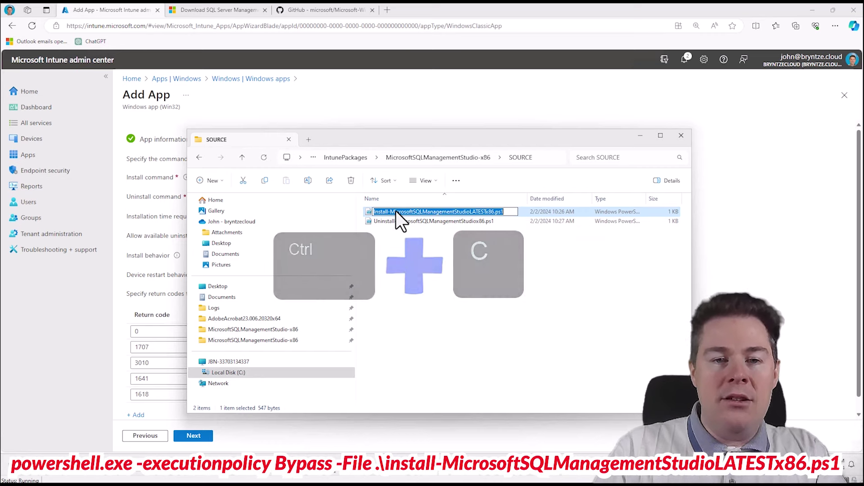
pyautogui.click(403, 120)
pyautogui.click(398, 176)
pyautogui.hotkey('ctrl', 'v')
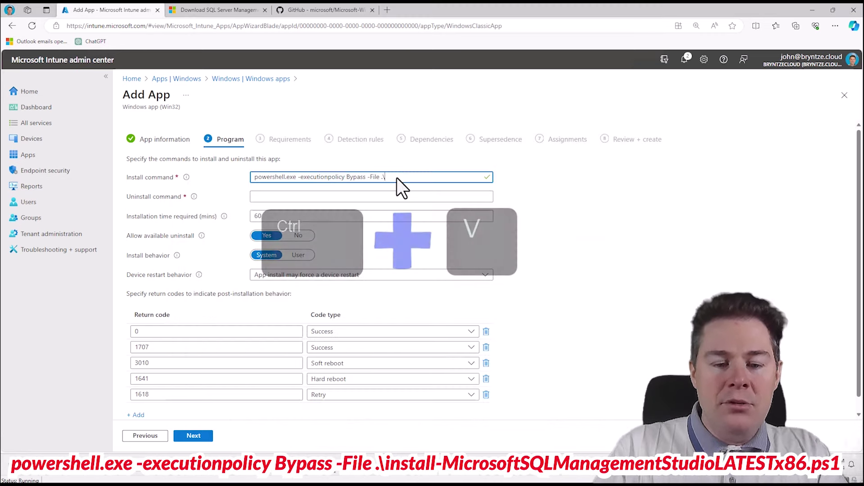
# Append the install script's file name to the install command and copy the command into the uninstall command, trimmed to "powershell.exe -executionpolicy Bypass -File .\".
pyautogui.hotkey('ctrl', 'v')
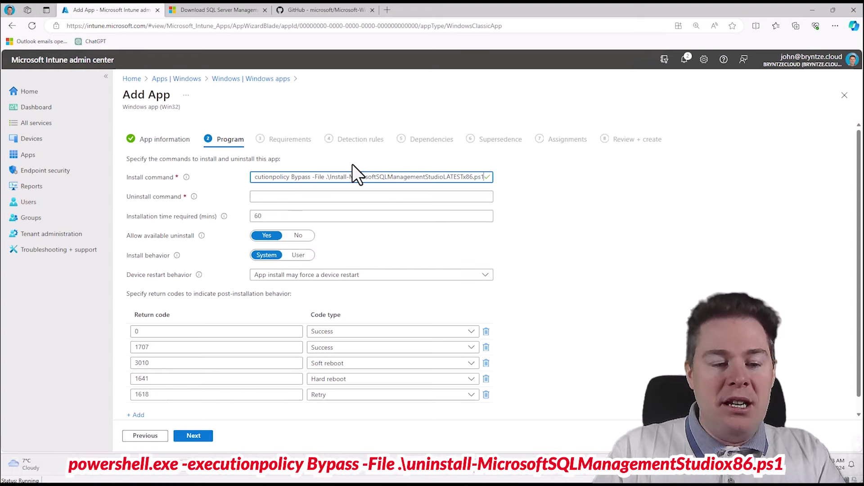
pyautogui.hotkey('ctrl', 'a')
pyautogui.hotkey('ctrl', 'c')
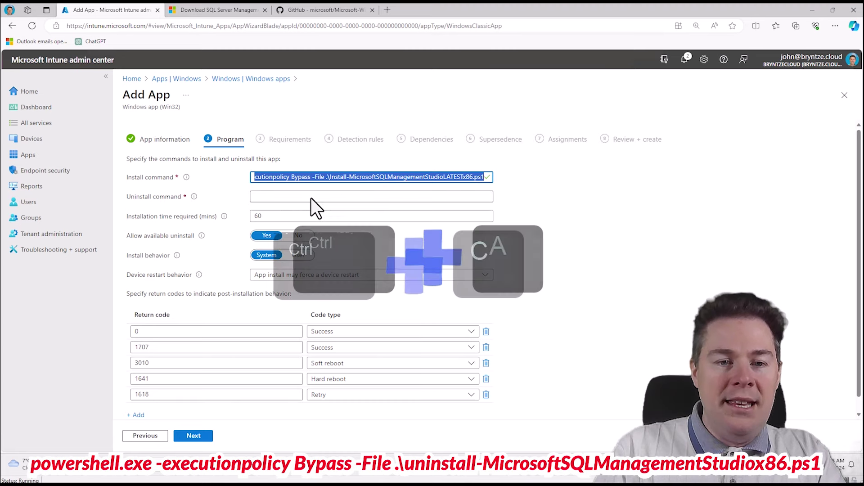
pyautogui.click(306, 201)
pyautogui.hotkey('ctrl', 'v')
pyautogui.press('Home')
pyautogui.press('BackSpace')
pyautogui.press('BackSpace')
pyautogui.press('BackSpace')
pyautogui.press('BackSpace')
pyautogui.press('BackSpace')
pyautogui.press('BackSpace')
pyautogui.press('BackSpace')
pyautogui.press('BackSpace')
pyautogui.press('BackSpace')
pyautogui.press('BackSpace')
pyautogui.press('BackSpace')
pyautogui.press('BackSpace')
pyautogui.press('BackSpace')
pyautogui.press('BackSpace')
pyautogui.press('BackSpace')
pyautogui.press('BackSpace')
pyautogui.press('BackSpace')
pyautogui.press('BackSpace')
pyautogui.press('BackSpace')
pyautogui.press('BackSpace')
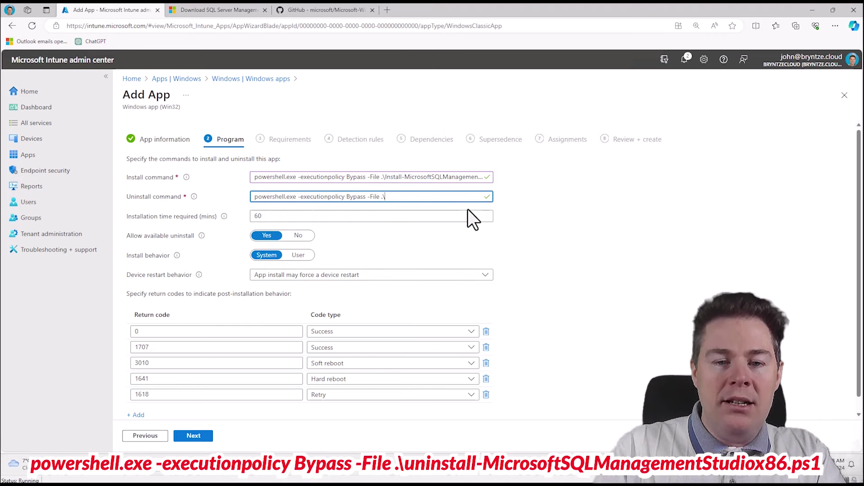
# Copy the file name Uninstall-MicrosoftSQLManagementStudiox86.ps1 from the package's SOURCE folder and append it to the uninstall command.
pyautogui.click(265, 478)
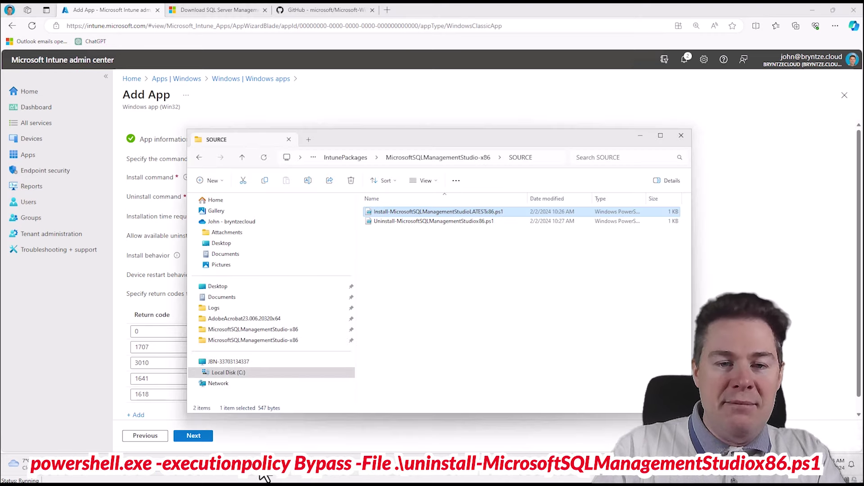
pyautogui.click(383, 220)
pyautogui.press('F2')
pyautogui.hotkey('ctrl', 'a')
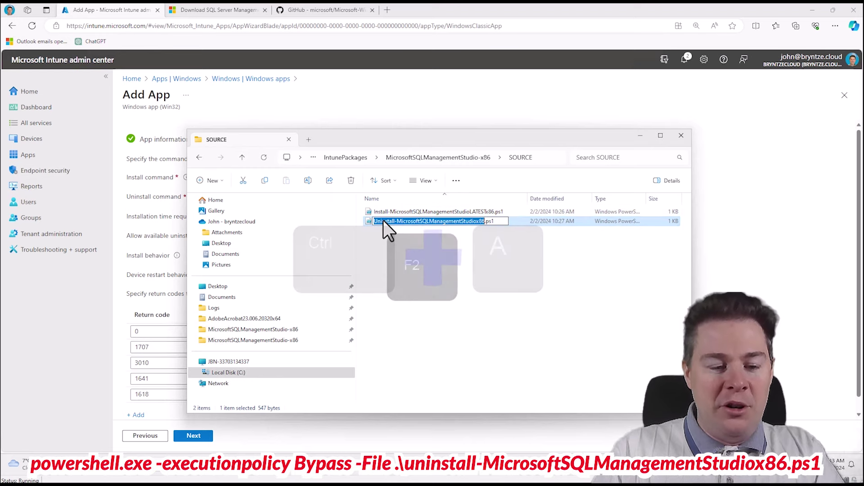
pyautogui.hotkey('ctrl', 'c')
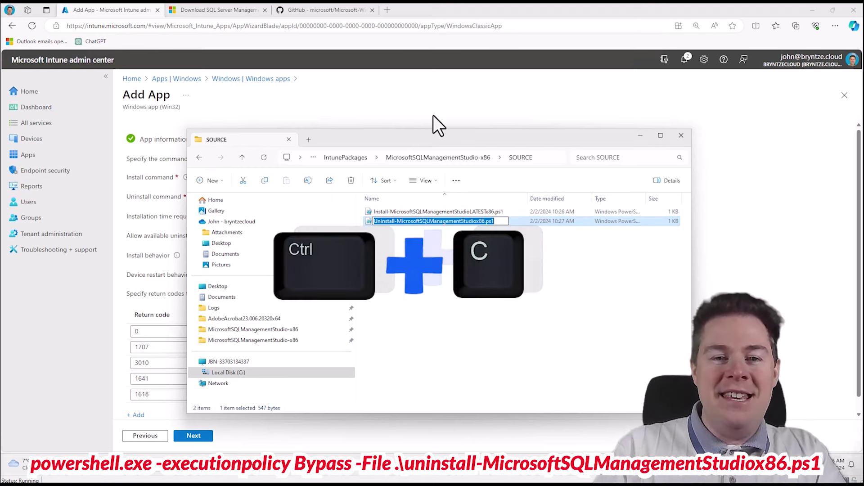
pyautogui.click(436, 108)
pyautogui.click(391, 197)
pyautogui.hotkey('ctrl', 'v')
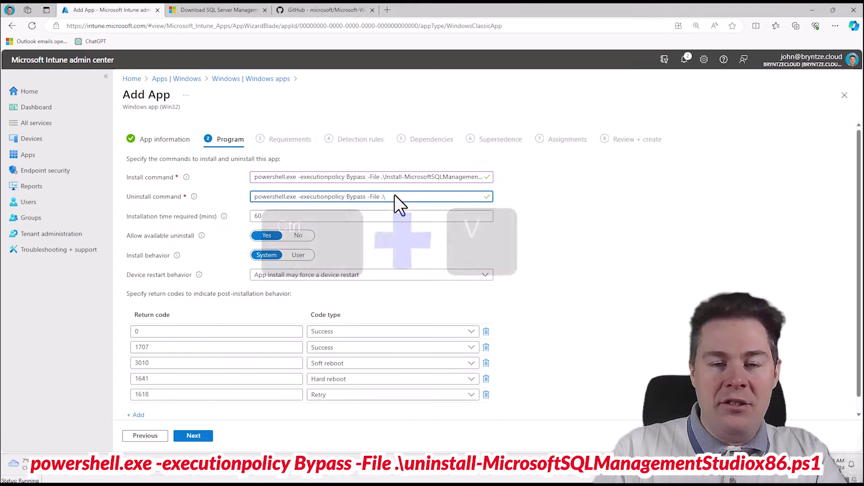
pyautogui.click(149, 218)
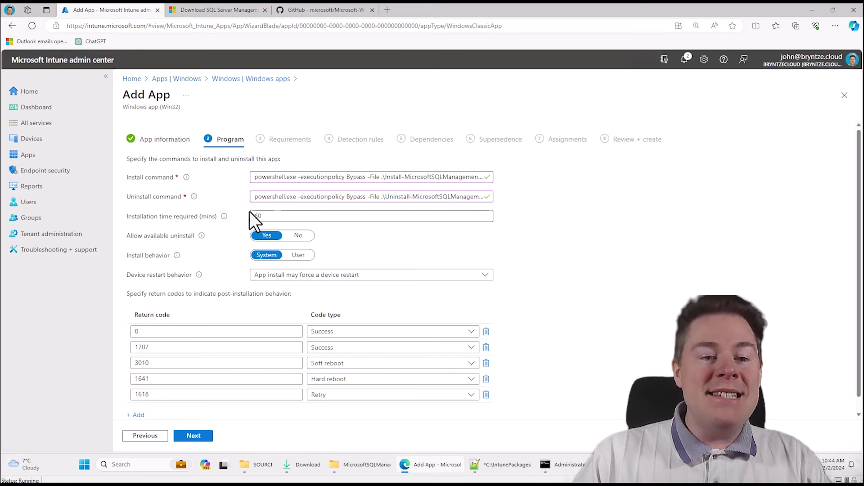
# Read the explanation of the required installation time setting in the app's program settings.
pyautogui.moveTo(223, 216)
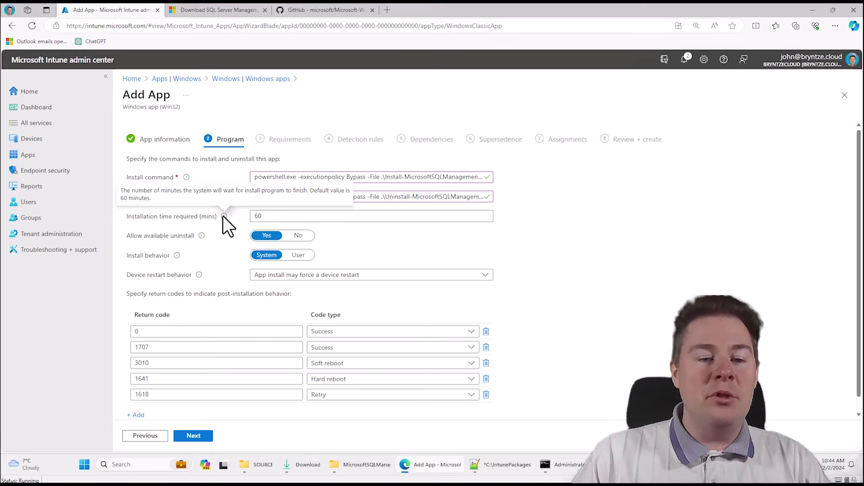
pyautogui.click(273, 215)
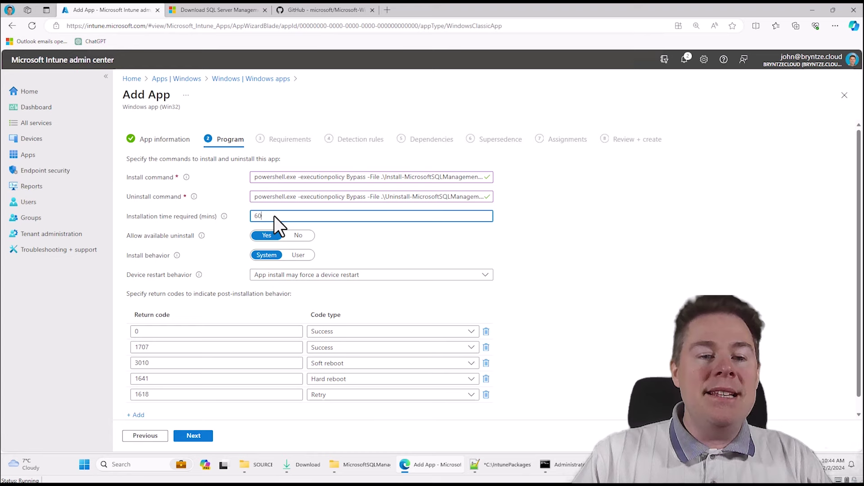
pyautogui.click(265, 215)
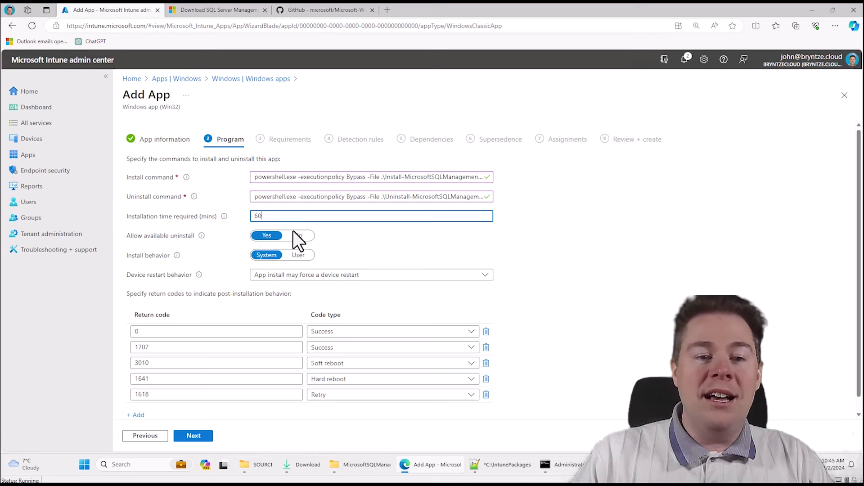
pyautogui.click(279, 198)
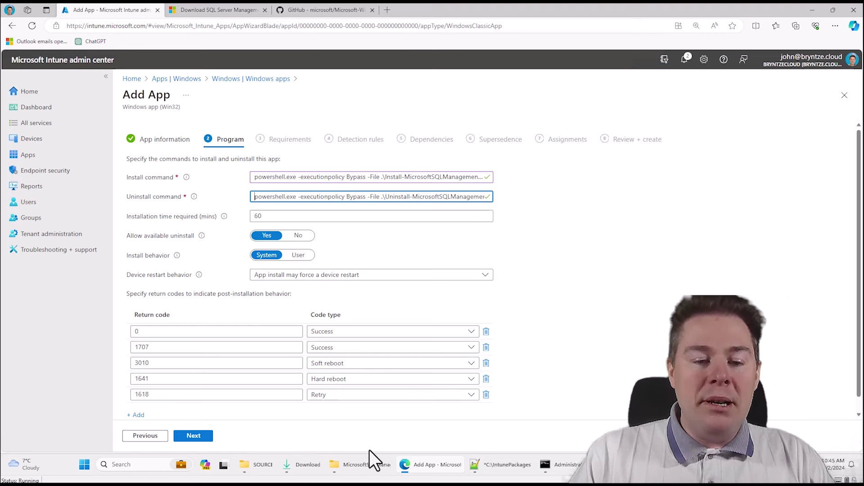
# Switch to File Explorer, go to %appdata%, and browse to the Google folder under AppData\Local.
pyautogui.click(361, 461)
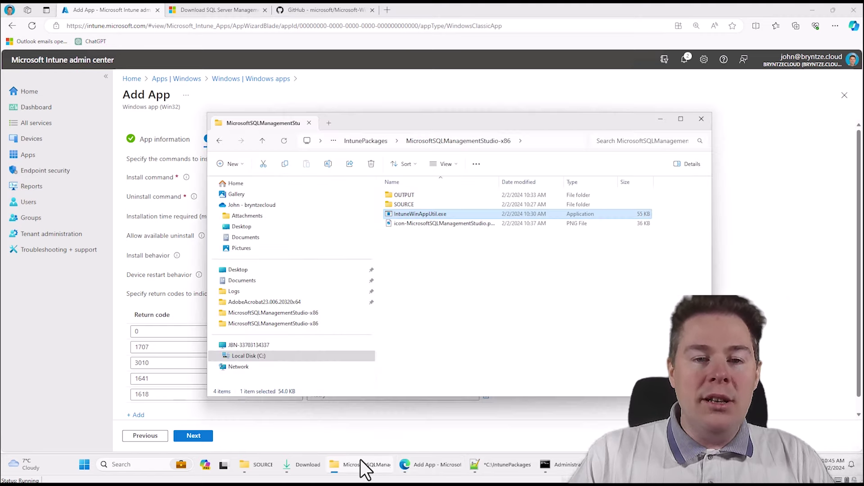
pyautogui.click(539, 141)
pyautogui.write('%a')
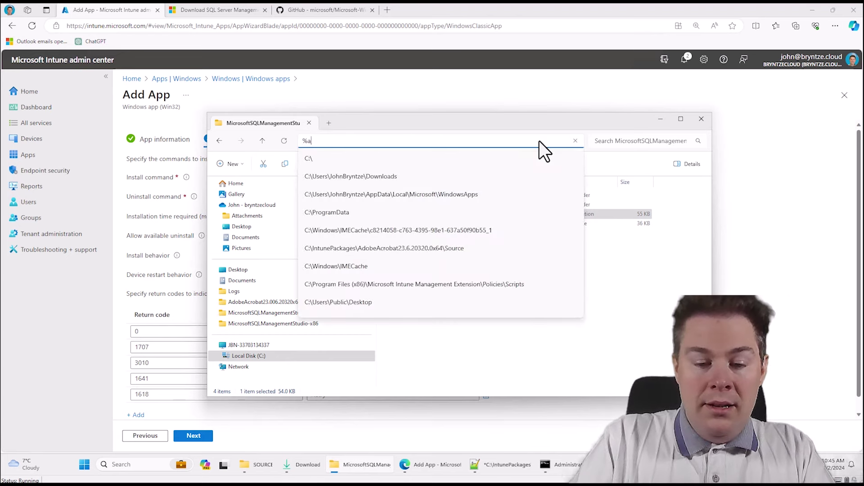
pyautogui.write('ppdata%')
pyautogui.press('Return')
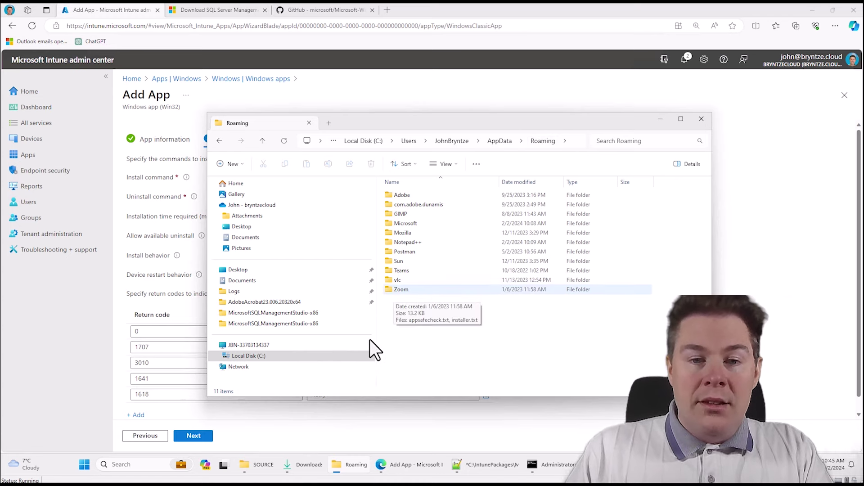
pyautogui.click(500, 141)
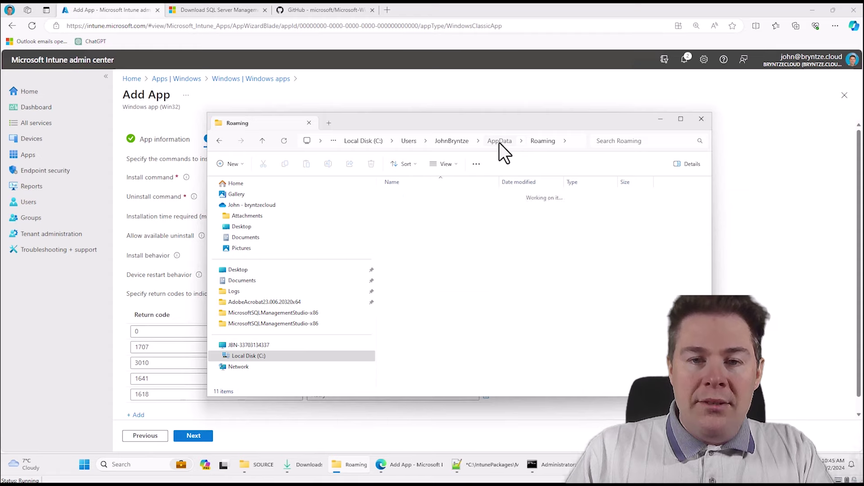
pyautogui.doubleClick(398, 196)
pyautogui.doubleClick(400, 281)
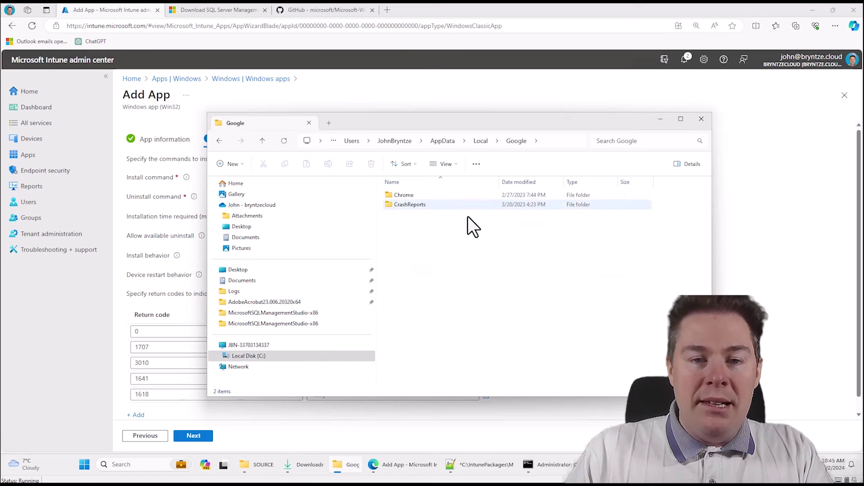
# Go to the C: drive in File Explorer, open its Program Files folder, and return to the Intune app form.
pyautogui.click(552, 145)
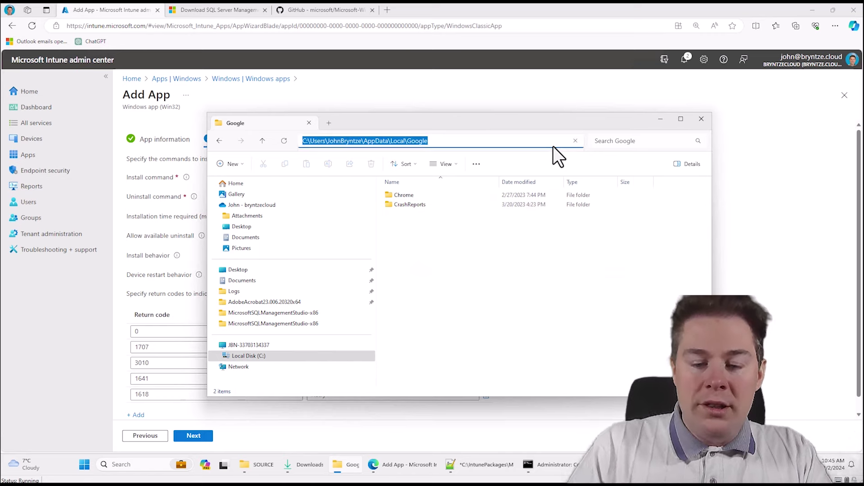
pyautogui.write('c:')
pyautogui.press('Return')
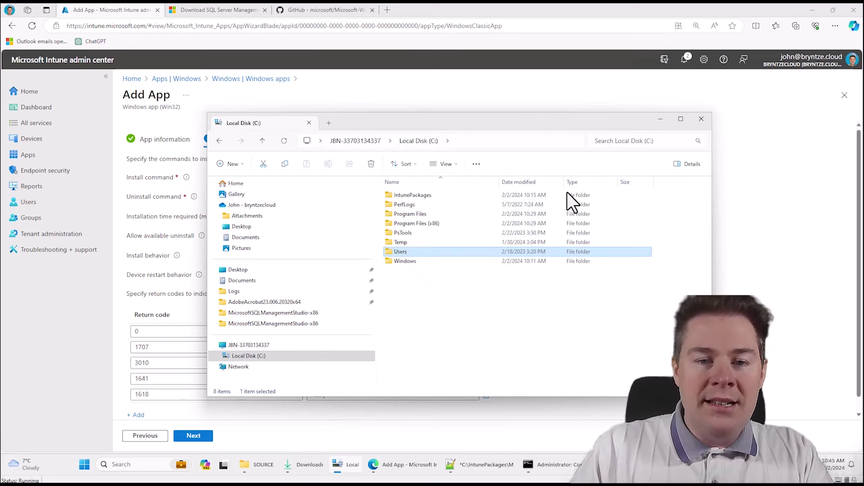
pyautogui.click(420, 217)
pyautogui.doubleClick(420, 217)
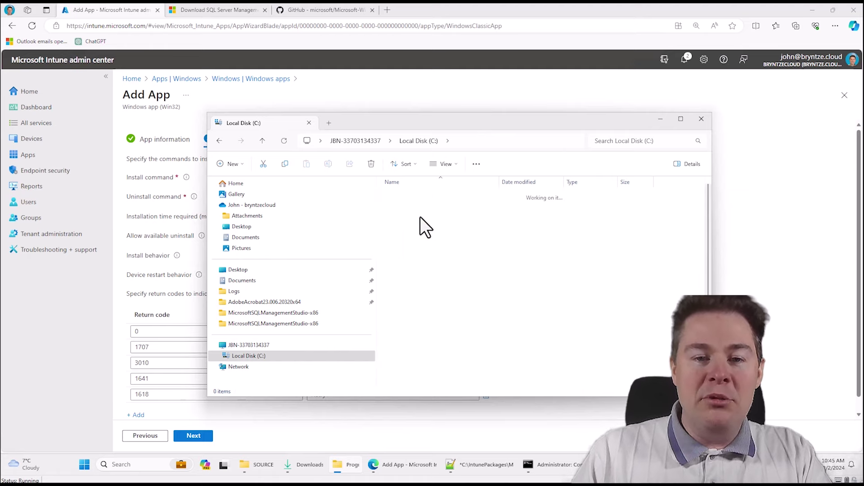
pyautogui.click(420, 87)
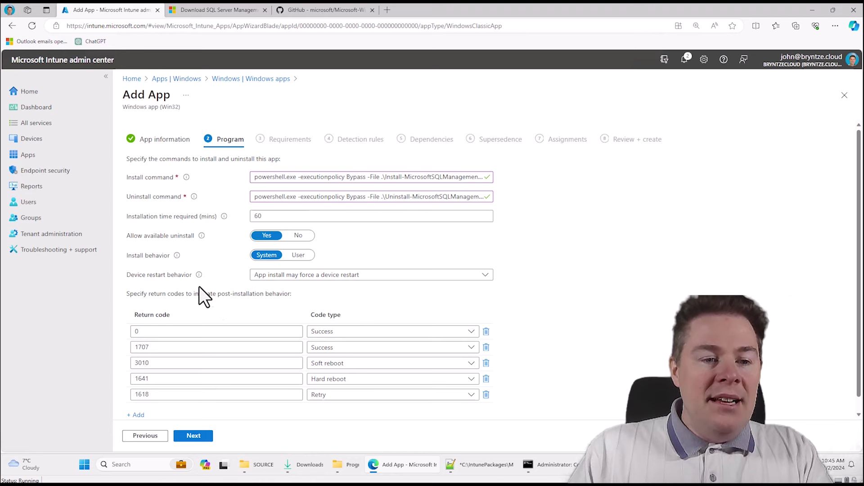
# Set the device restart behavior to "No specific action" and continue to the app's requirements.
pyautogui.click(283, 278)
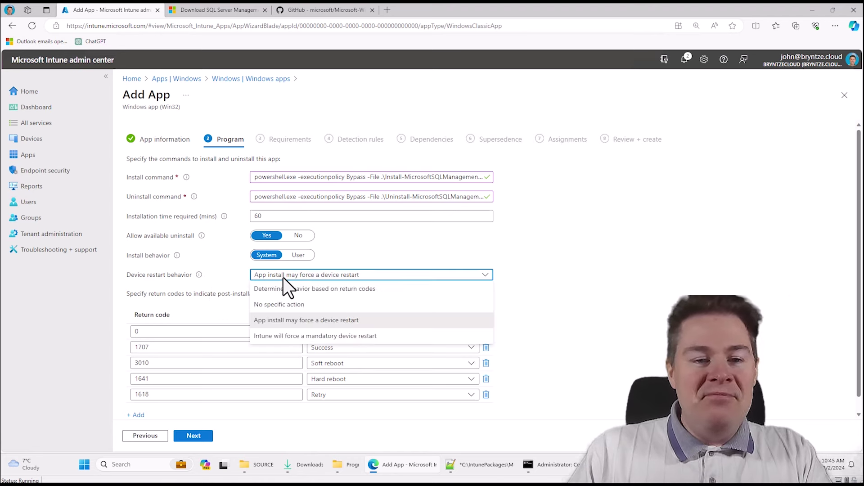
pyautogui.click(276, 305)
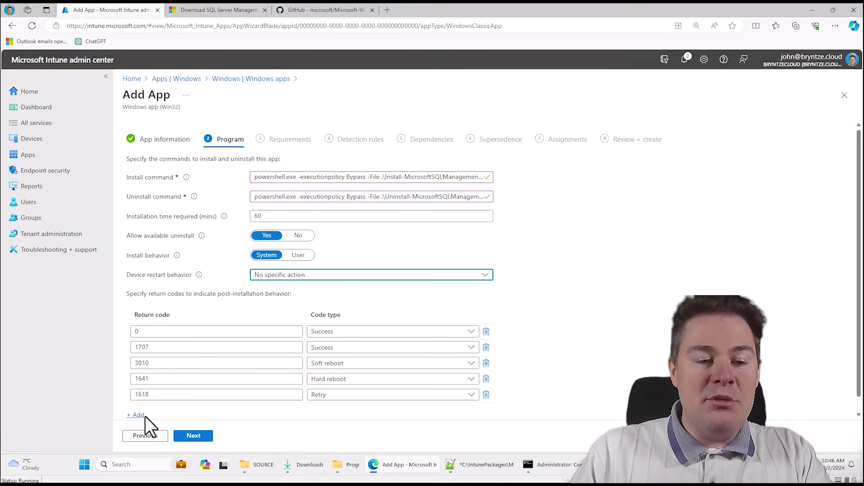
pyautogui.click(199, 435)
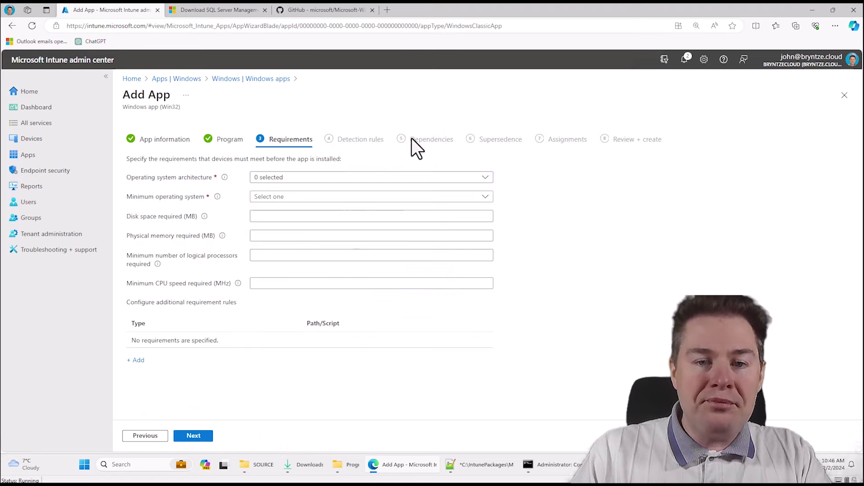
# Require a 64-bit operating system architecture and set the minimum operating system to Windows 10 21H1.
pyautogui.click(298, 177)
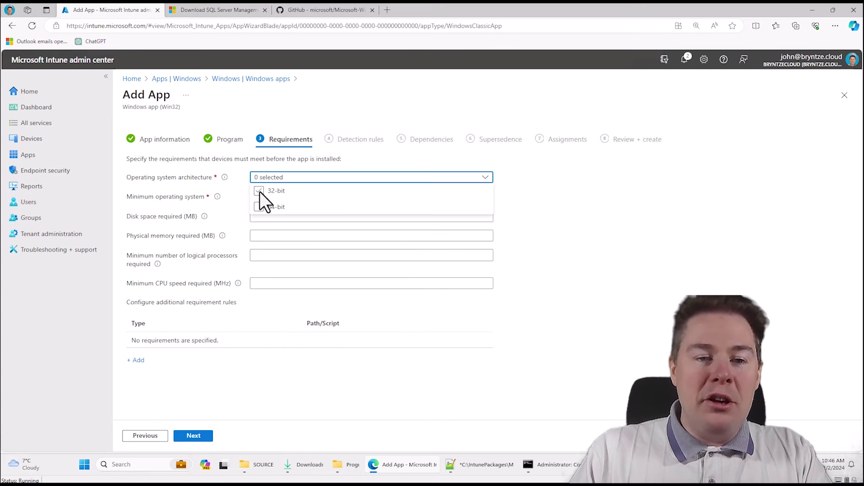
pyautogui.click(260, 207)
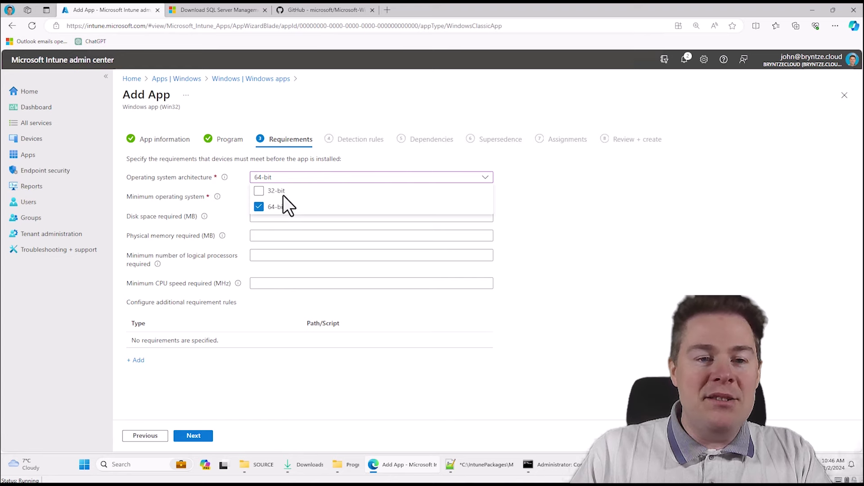
pyautogui.click(373, 160)
pyautogui.click(277, 201)
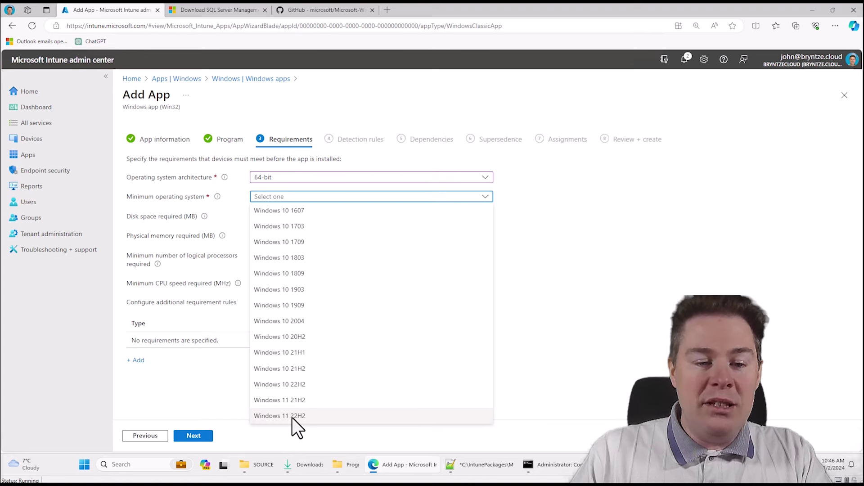
pyautogui.click(285, 353)
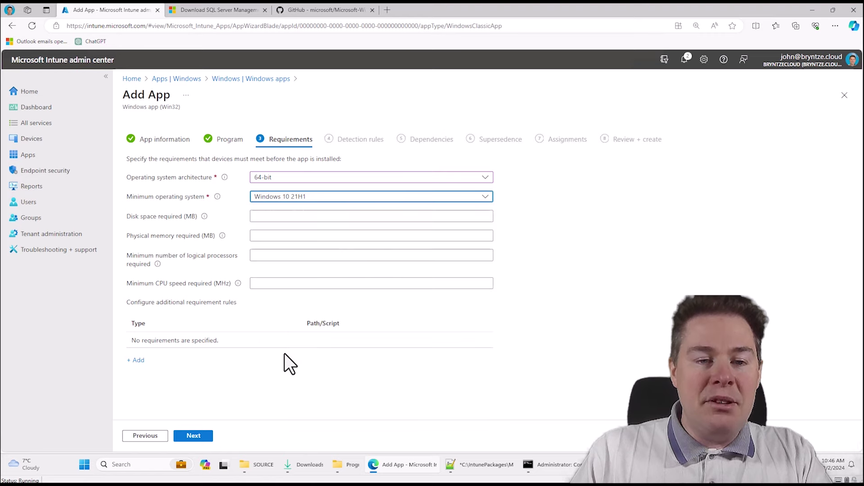
# Set the required disk space for the app to 3000 MB.
pyautogui.click(274, 215)
pyautogui.write('3')
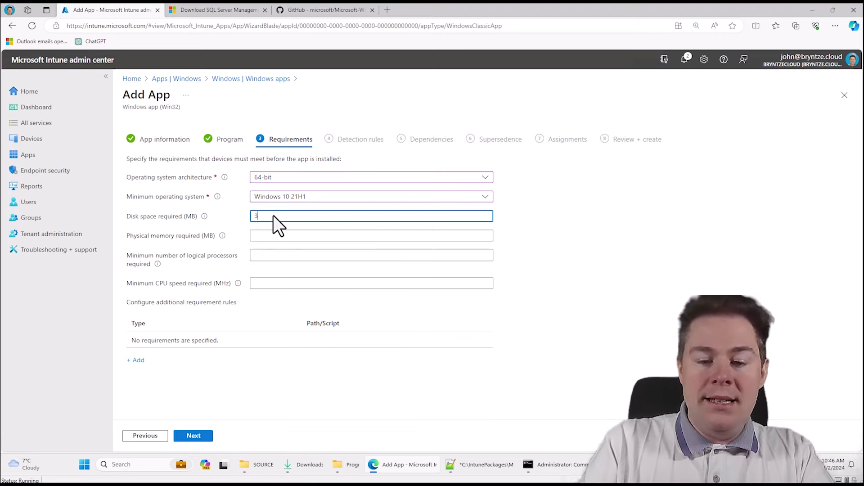
pyautogui.write('000')
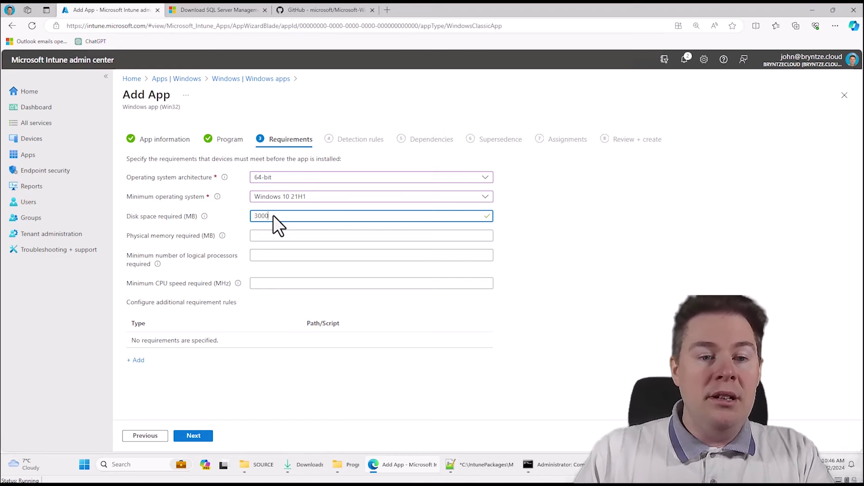
pyautogui.moveTo(224, 216)
pyautogui.moveTo(283, 217); pyautogui.dragTo(258, 216)
pyautogui.click(270, 217)
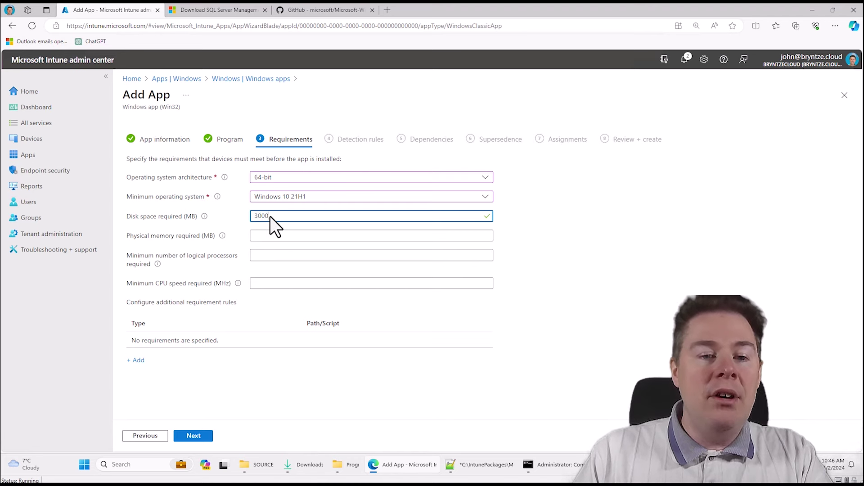
pyautogui.moveTo(270, 216); pyautogui.dragTo(250, 220)
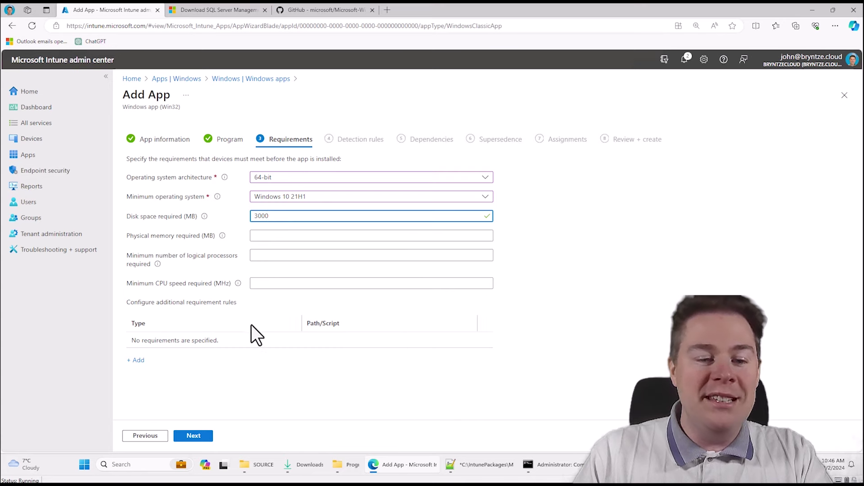
# Continue to the detection rules and set the rules format to "Manually configure detection rules".
pyautogui.click(193, 435)
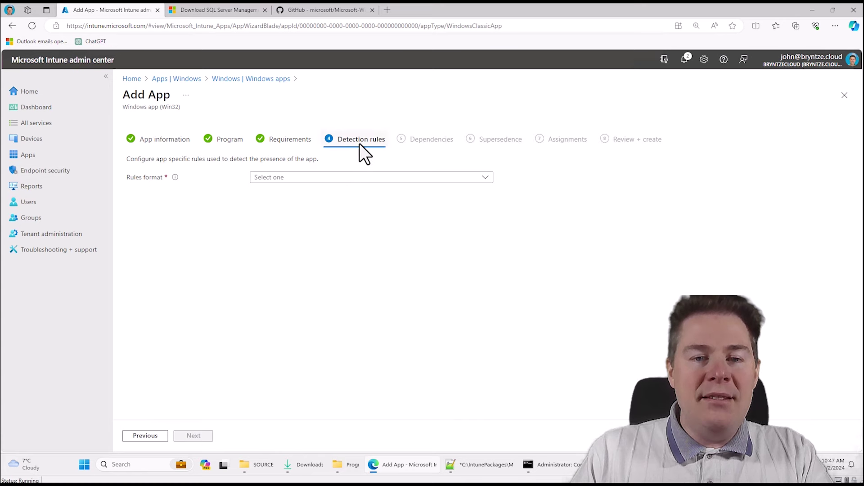
pyautogui.click(312, 179)
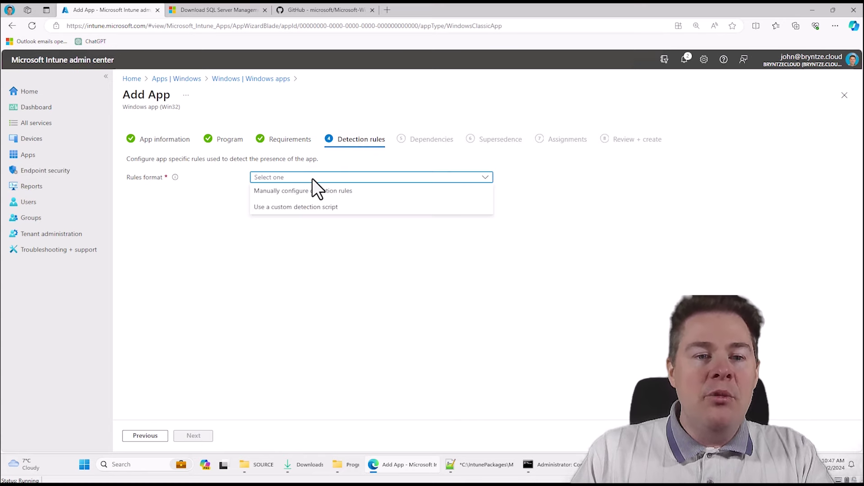
pyautogui.click(305, 191)
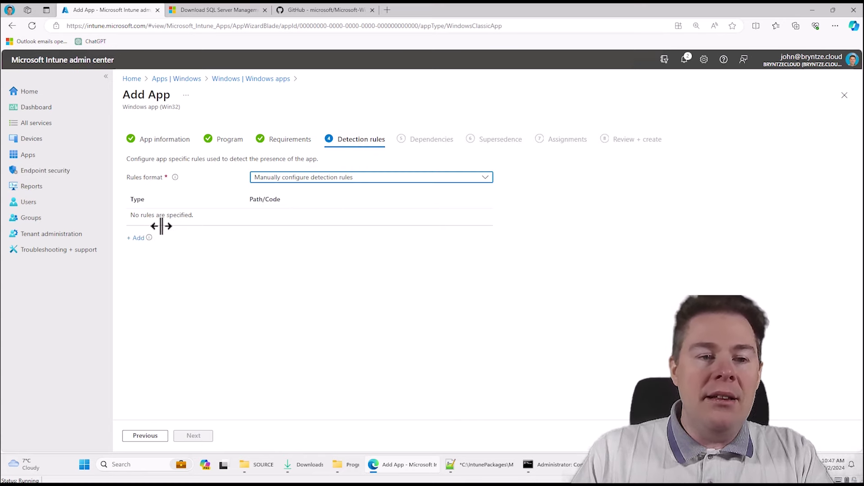
# Set the detection rules format to "Use a custom detection script" instead of adding a manual rule.
pyautogui.click(136, 239)
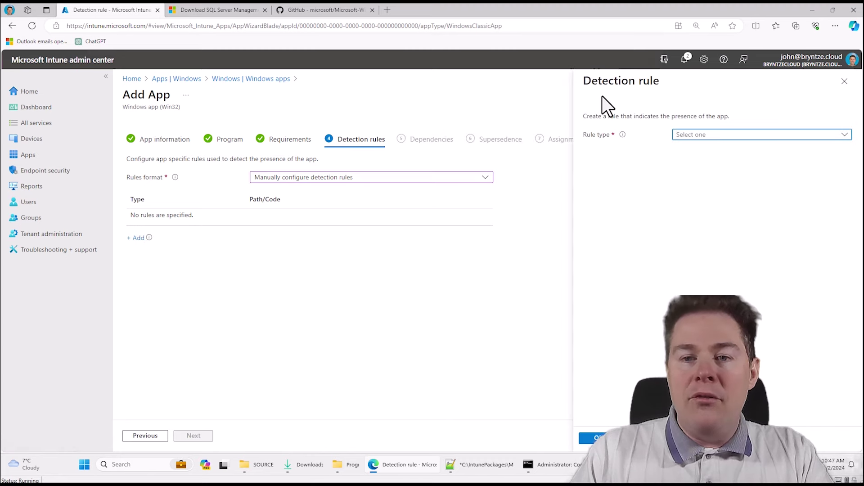
pyautogui.click(685, 134)
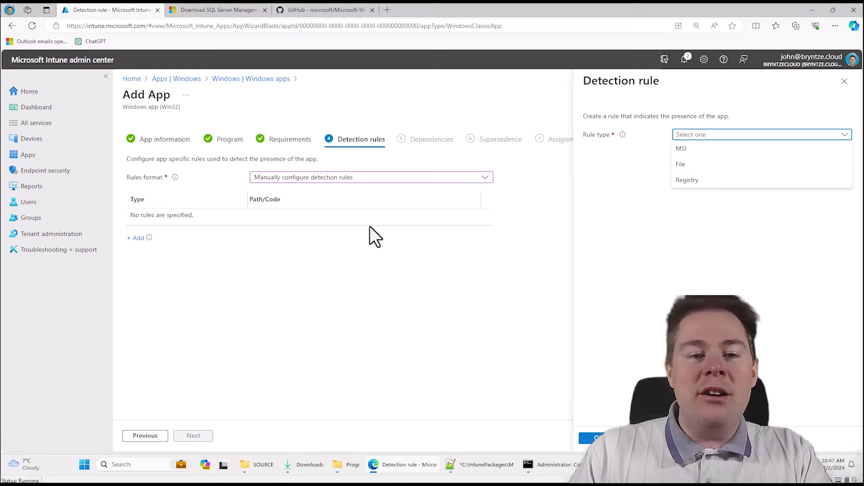
pyautogui.click(328, 177)
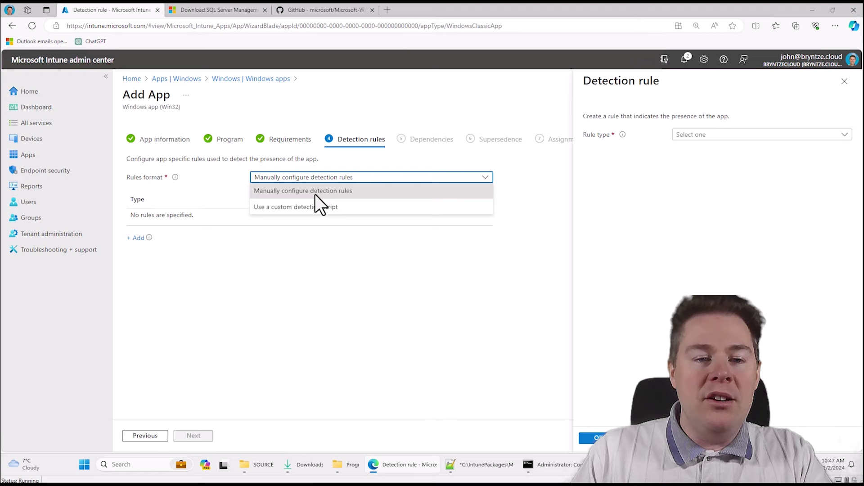
pyautogui.click(304, 207)
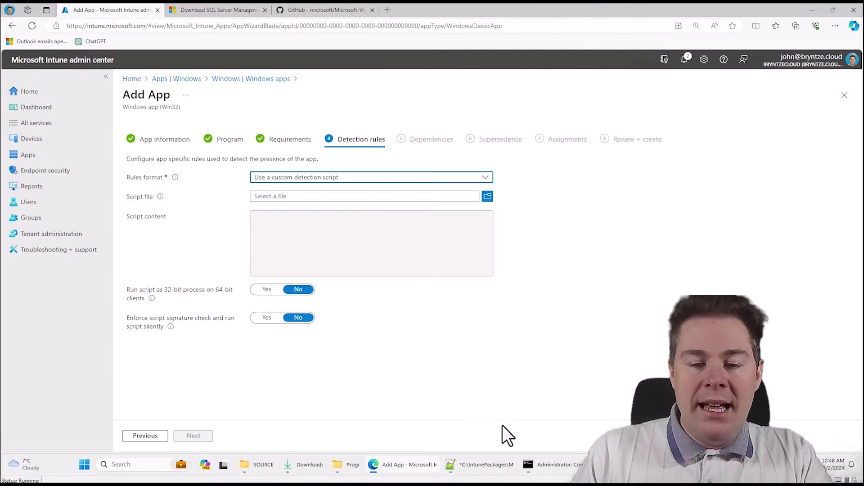
# Switch to Notepad++ and save the unsaved version-check script as DetectionScriptMicrosoftSQLManagementStudio.ps1 in the MicrosoftSQLManagementStudio-x86 folder, using the "All types" file type.
pyautogui.click(484, 470)
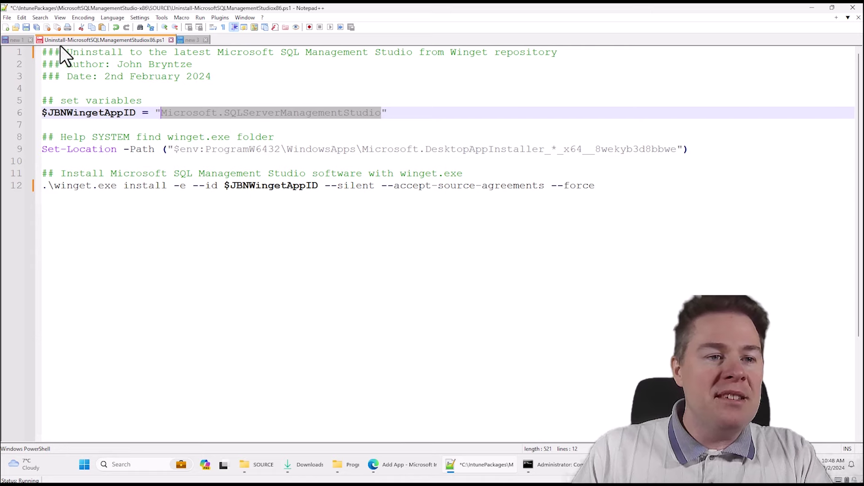
pyautogui.click(10, 39)
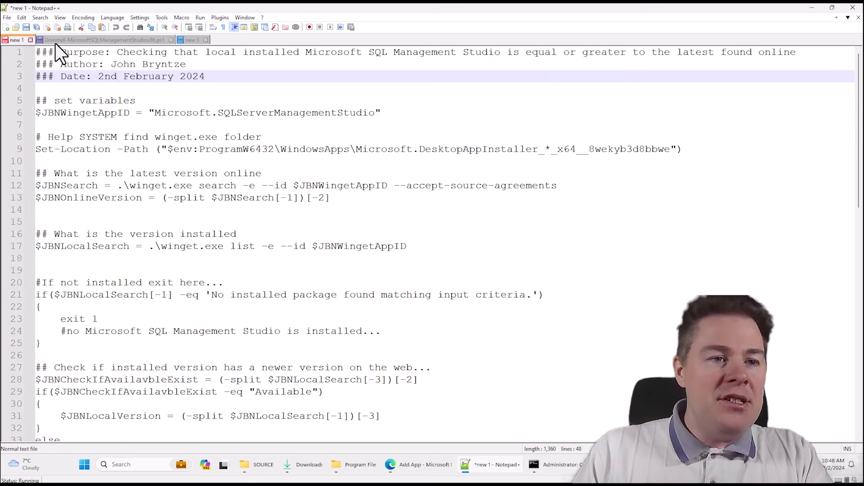
pyautogui.click(7, 18)
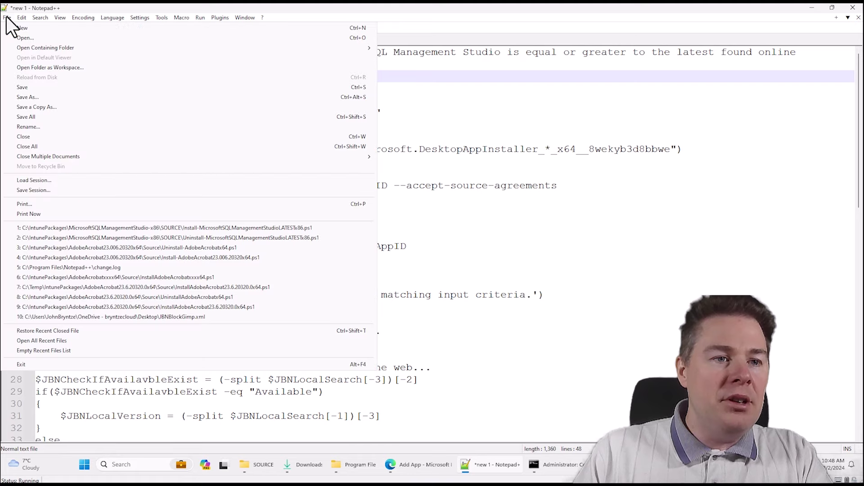
pyautogui.click(31, 97)
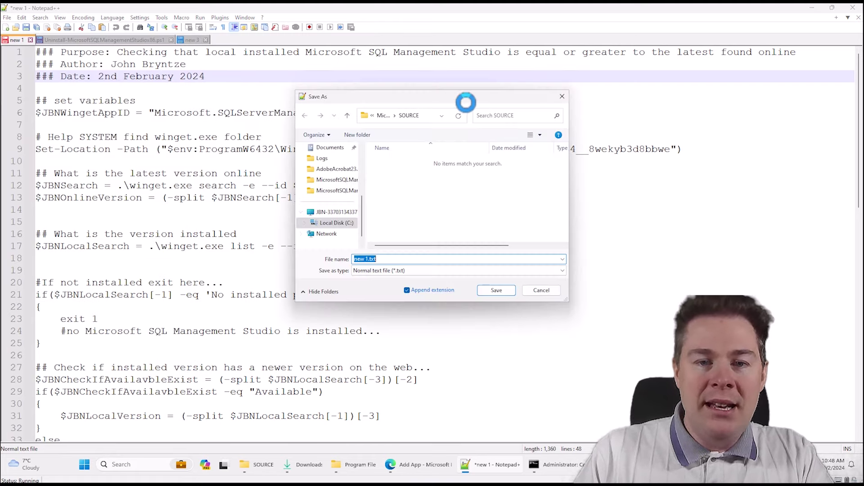
pyautogui.click(381, 117)
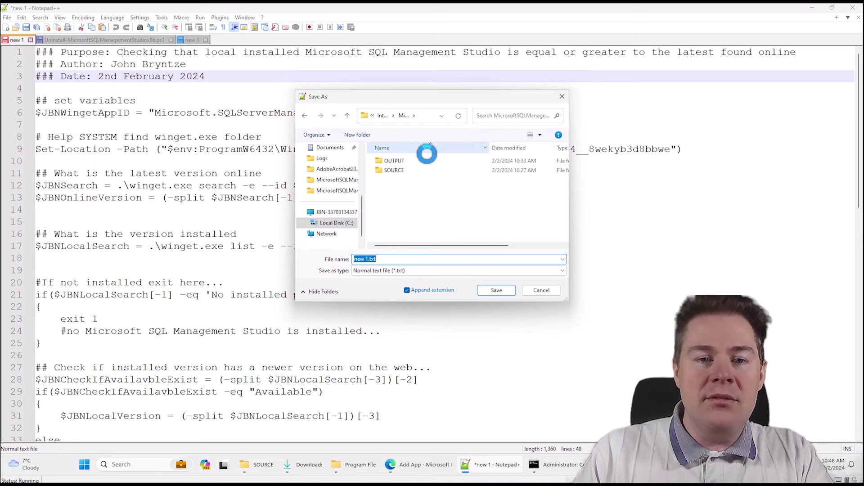
pyautogui.click(378, 270)
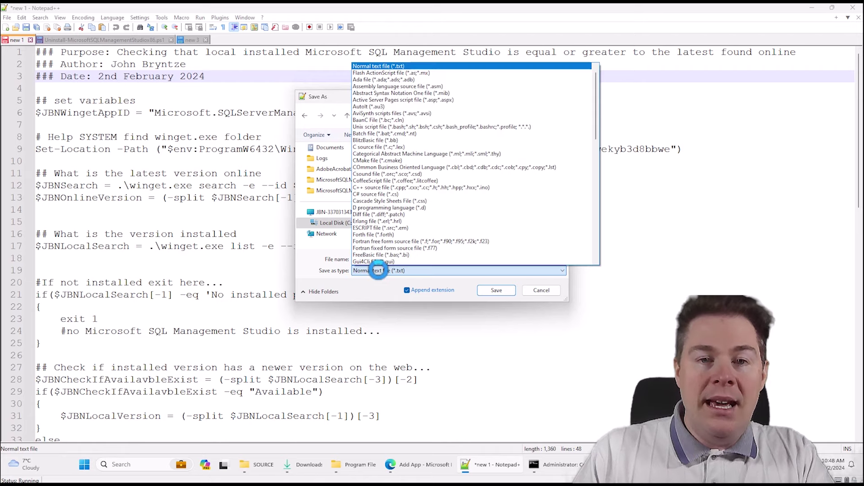
pyautogui.click(377, 66)
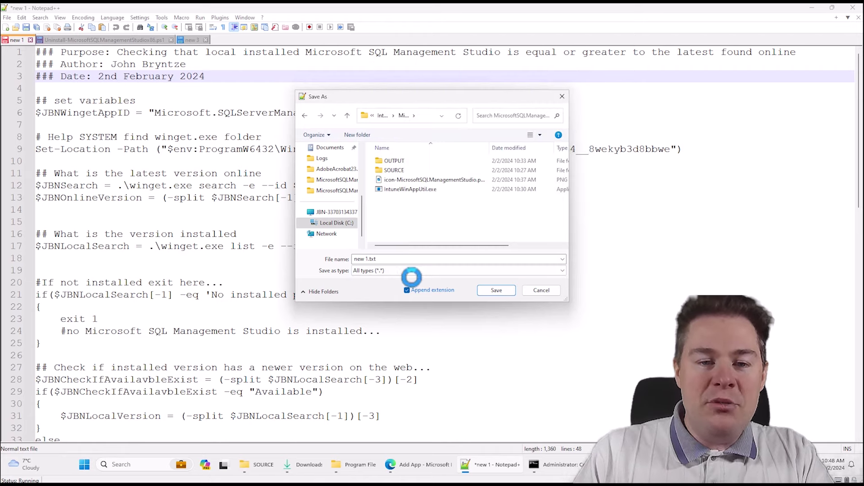
pyautogui.moveTo(386, 259); pyautogui.dragTo(304, 261)
pyautogui.write('D')
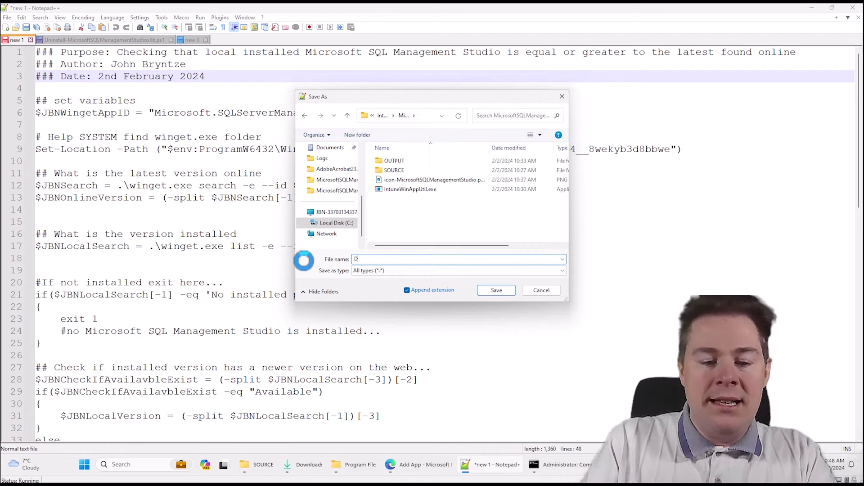
pyautogui.write('etectionScriptMicrosoftSQLManagementStudio.ps1')
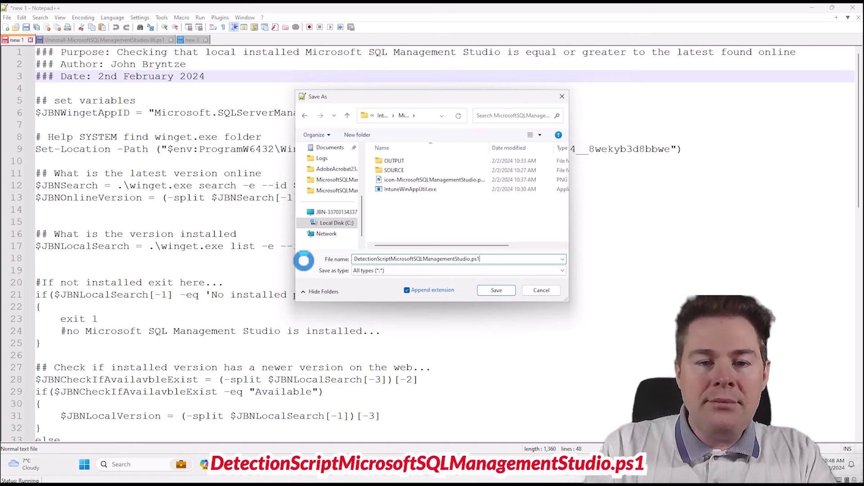
pyautogui.press('Return')
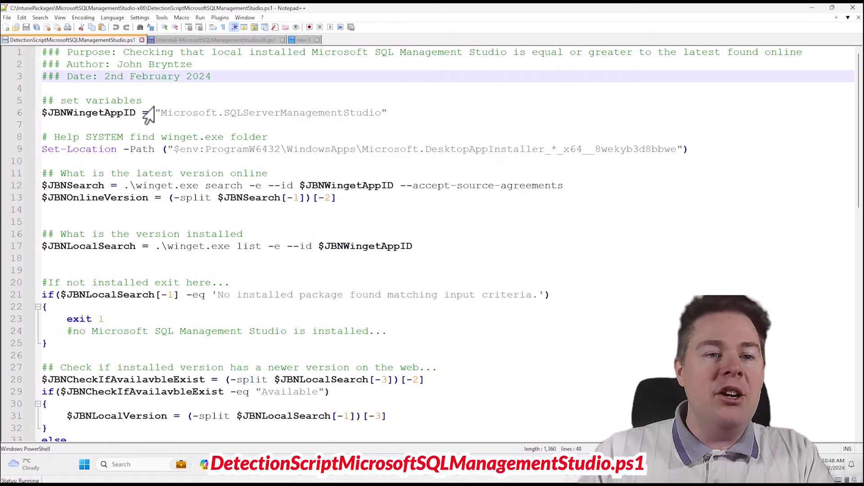
pyautogui.moveTo(142, 105); pyautogui.dragTo(35, 63)
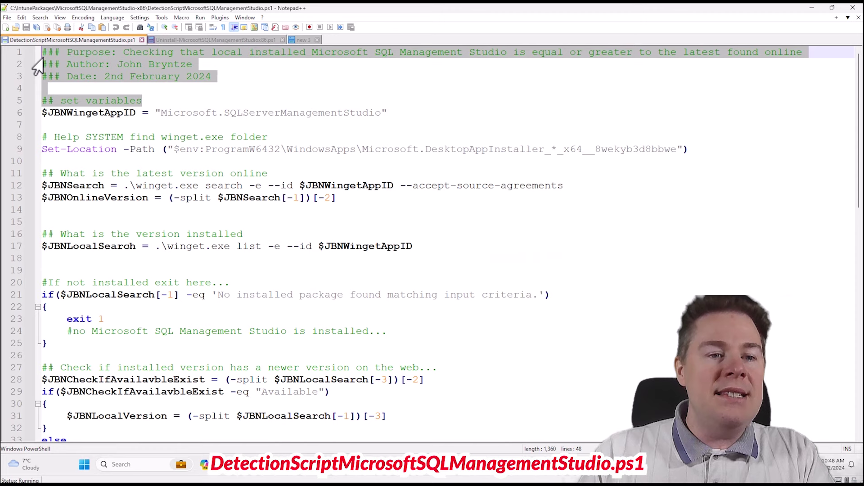
pyautogui.click(224, 79)
pyautogui.click(180, 103)
pyautogui.write('gsdfgdf')
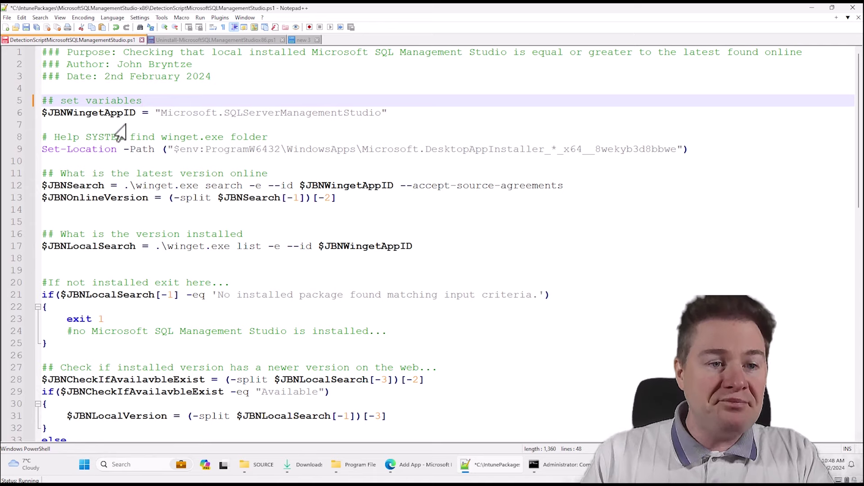
# Try out an "### Update: added line 45 adding logging" comment below the date line of the script header, and remove it again.
pyautogui.click(212, 79)
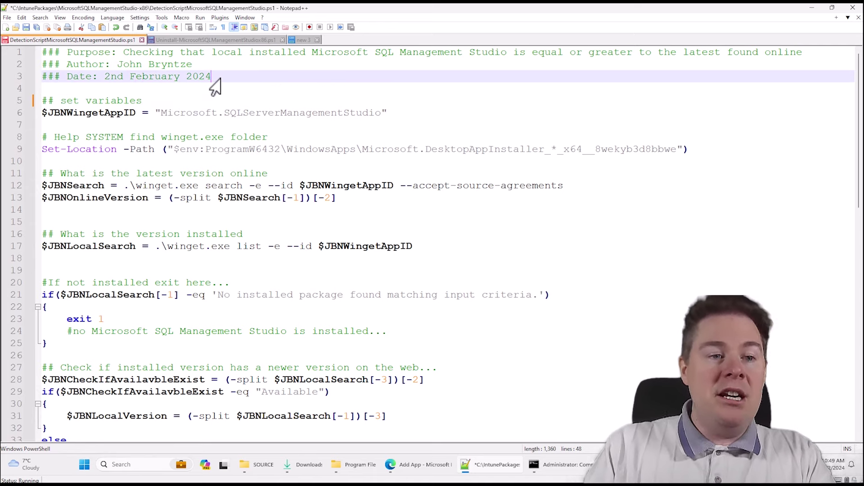
pyautogui.press('Return')
pyautogui.write('### Update: ')
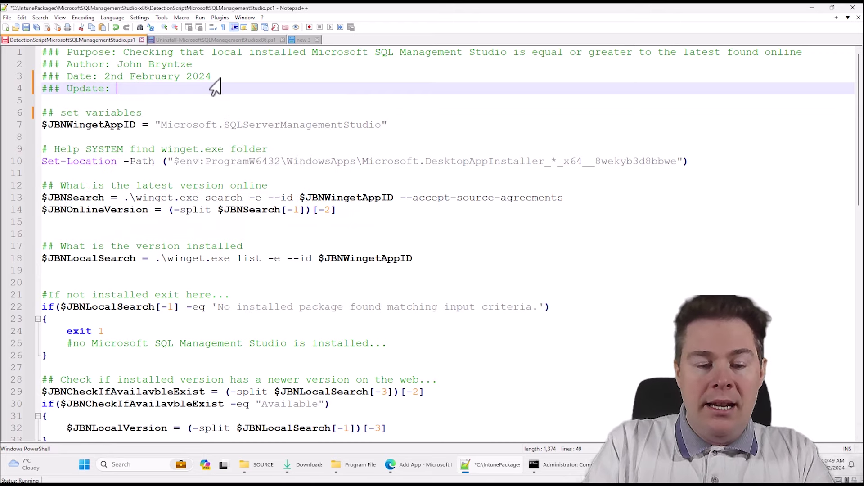
pyautogui.write('added line ')
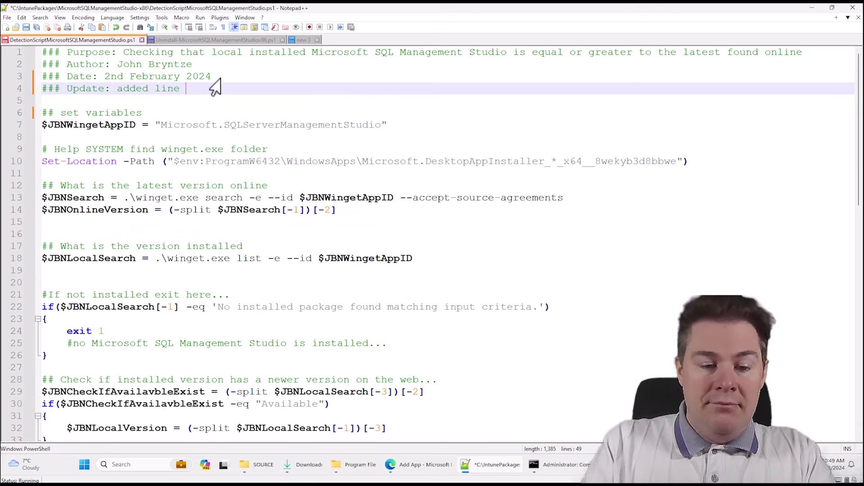
pyautogui.write('45 adding logging')
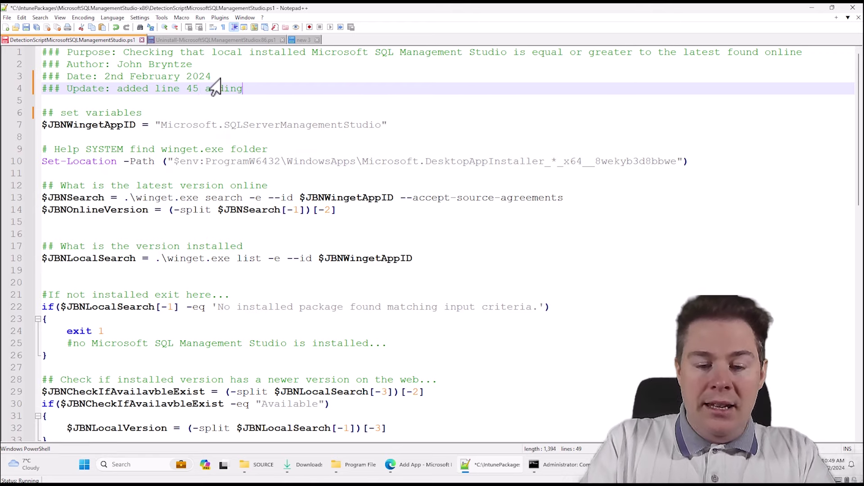
pyautogui.press('BackSpace')
pyautogui.press('BackSpace')
pyautogui.press('BackSpace')
pyautogui.press('BackSpace')
pyautogui.press('BackSpace')
pyautogui.press('BackSpace')
pyautogui.press('BackSpace')
pyautogui.press('BackSpace')
pyautogui.press('BackSpace')
pyautogui.press('BackSpace')
pyautogui.press('BackSpace')
pyautogui.press('BackSpace')
pyautogui.press('BackSpace')
pyautogui.press('BackSpace')
pyautogui.press('BackSpace')
pyautogui.press('BackSpace')
pyautogui.press('BackSpace')
pyautogui.press('BackSpace')
pyautogui.press('BackSpace')
pyautogui.press('BackSpace')
pyautogui.press('BackSpace')
pyautogui.press('BackSpace')
pyautogui.press('BackSpace')
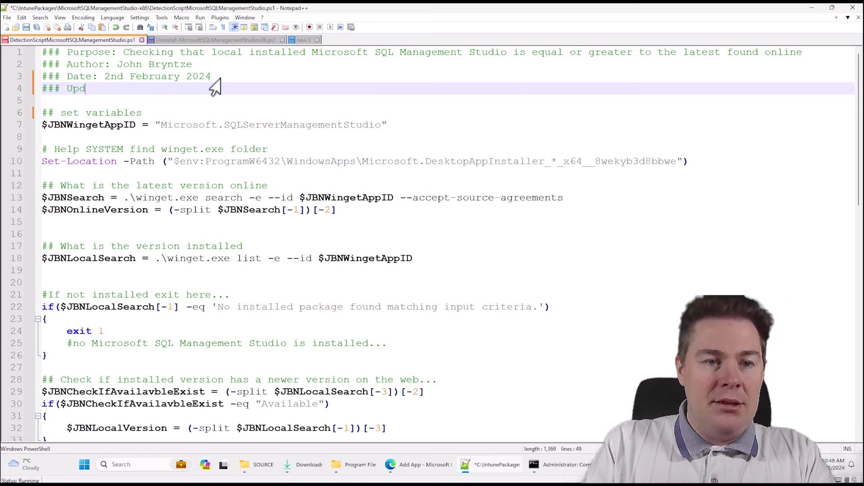
pyautogui.press('BackSpace')
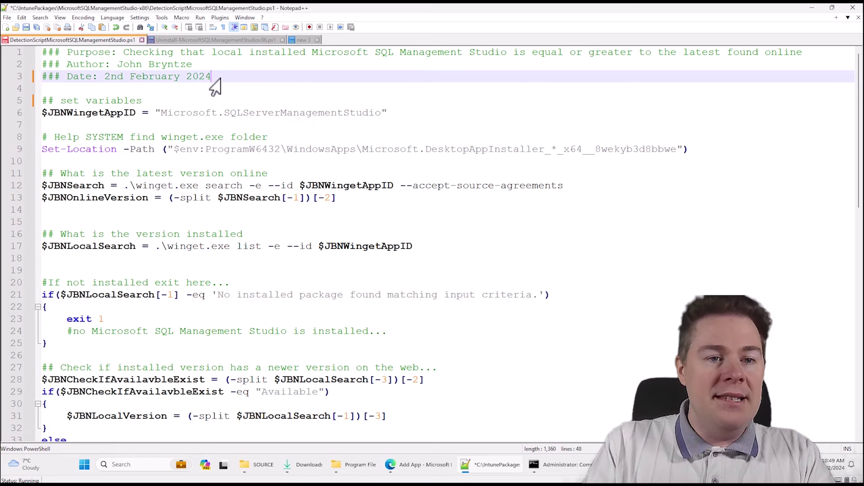
# Examine the detection script's winget app ID variable, the winget.exe folder path and the lines that extract the latest online version.
pyautogui.doubleClick(128, 114)
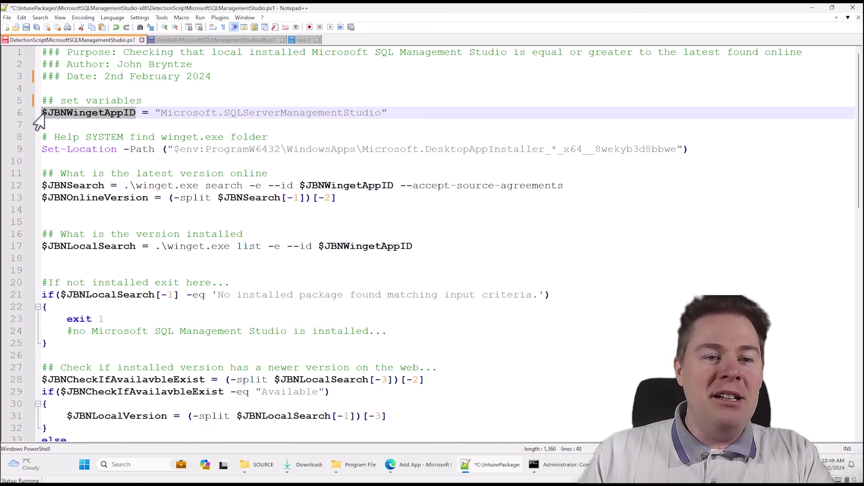
pyautogui.moveTo(158, 113); pyautogui.dragTo(380, 115)
pyautogui.hotkey('ctrl', 'c')
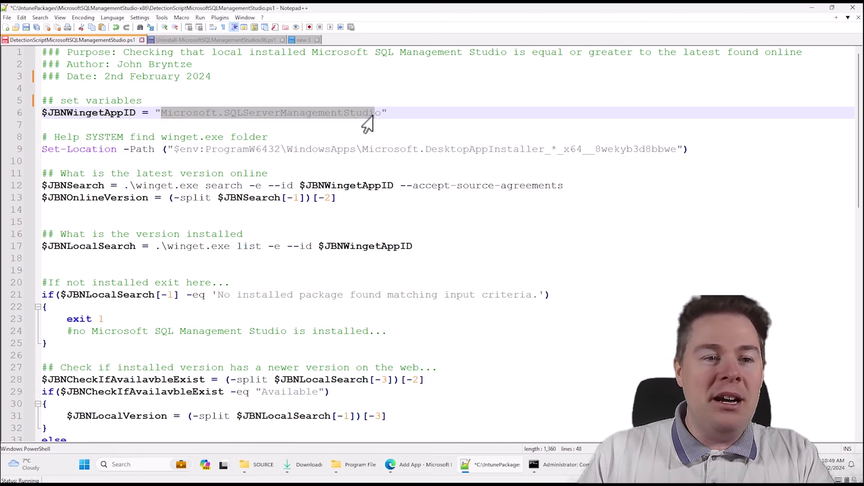
pyautogui.click(218, 162)
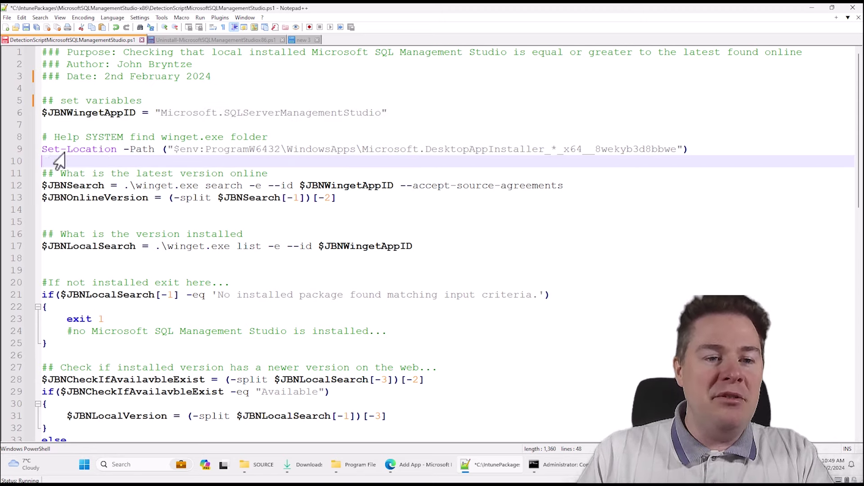
pyautogui.click(269, 149)
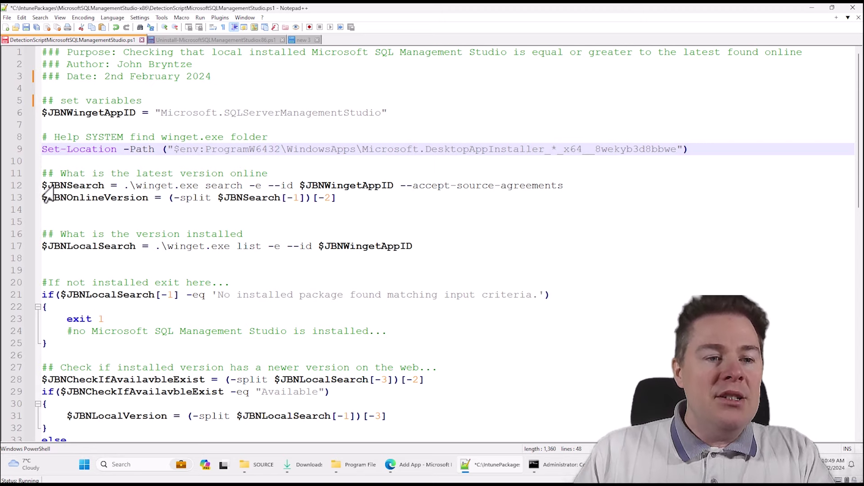
pyautogui.click(235, 190)
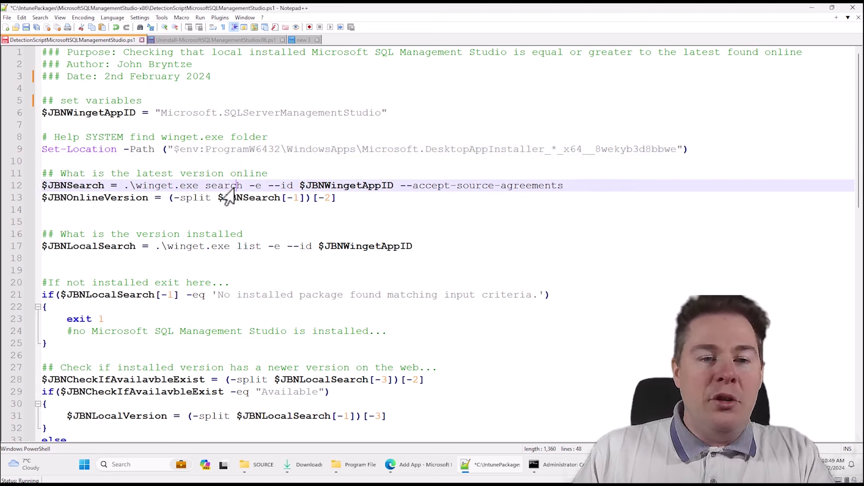
pyautogui.moveTo(237, 190); pyautogui.dragTo(280, 188)
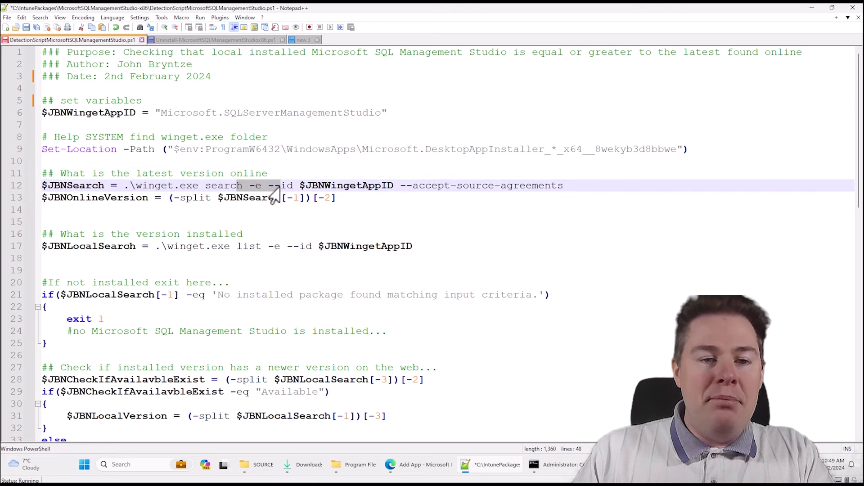
pyautogui.click(418, 186)
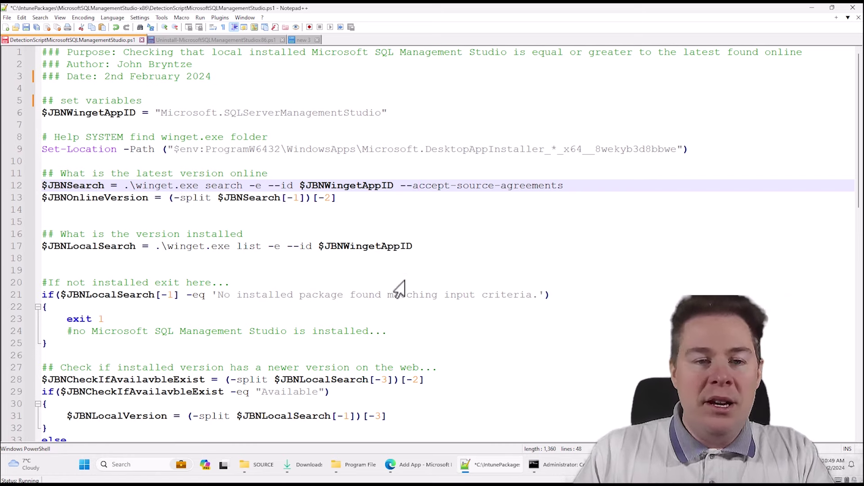
pyautogui.click(250, 222)
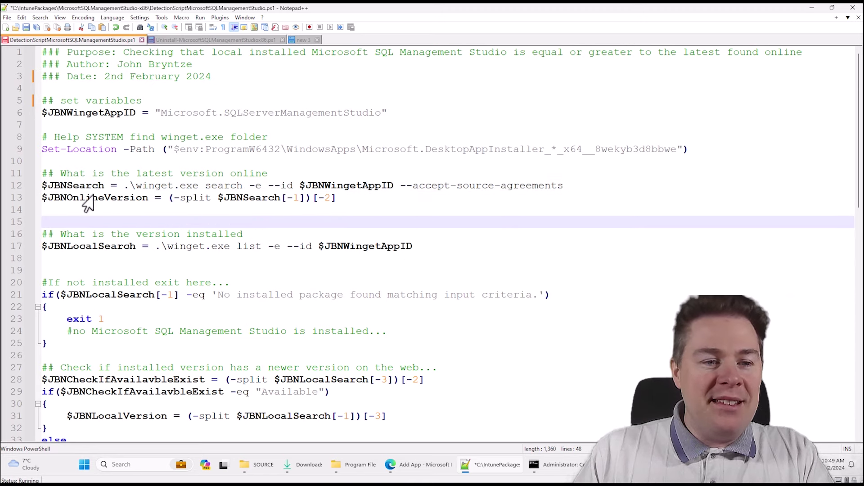
pyautogui.moveTo(67, 198); pyautogui.dragTo(108, 200)
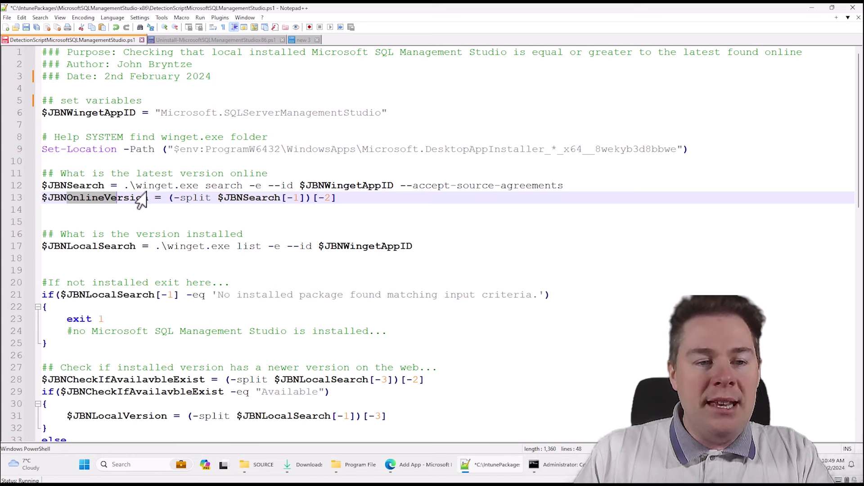
pyautogui.click(291, 199)
pyautogui.moveTo(287, 199); pyautogui.dragTo(300, 199)
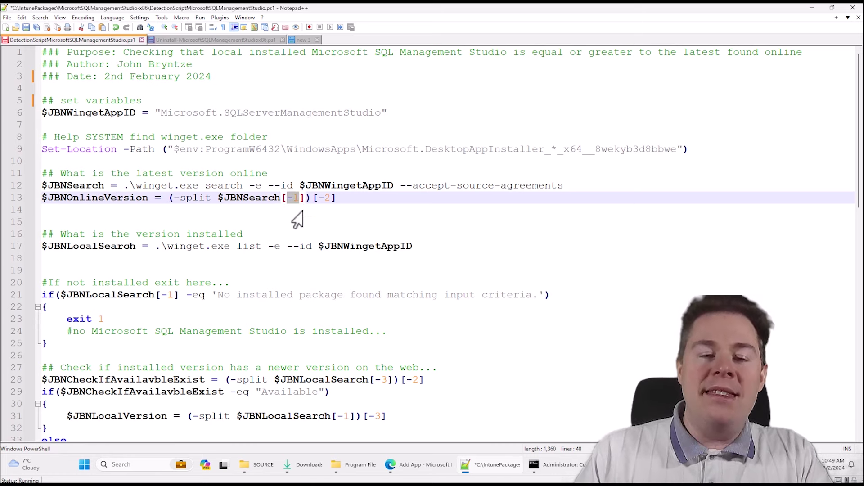
pyautogui.moveTo(331, 199); pyautogui.dragTo(318, 199)
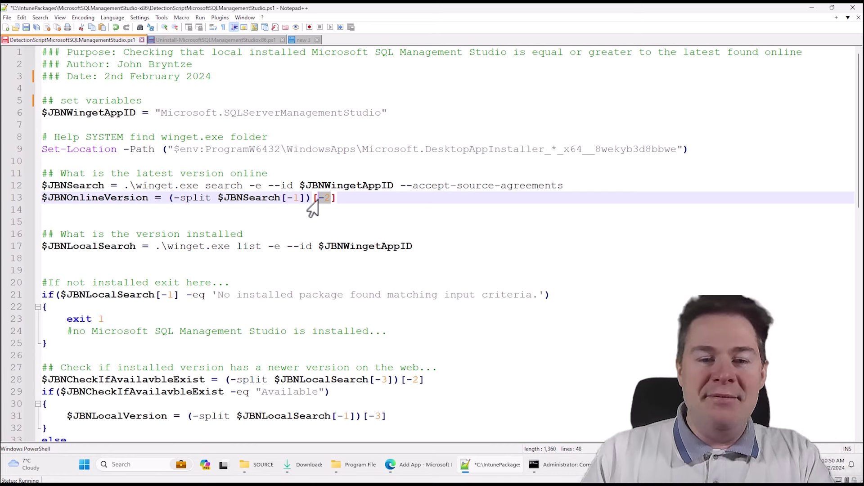
pyautogui.click(621, 464)
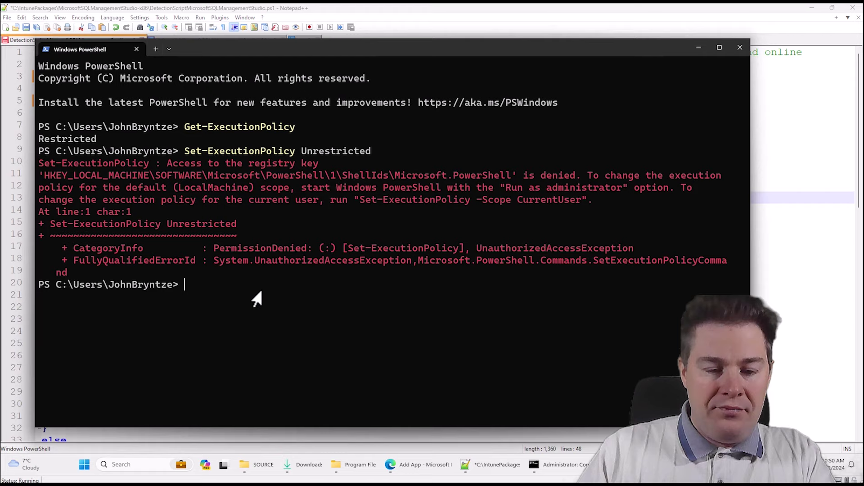
pyautogui.click(699, 48)
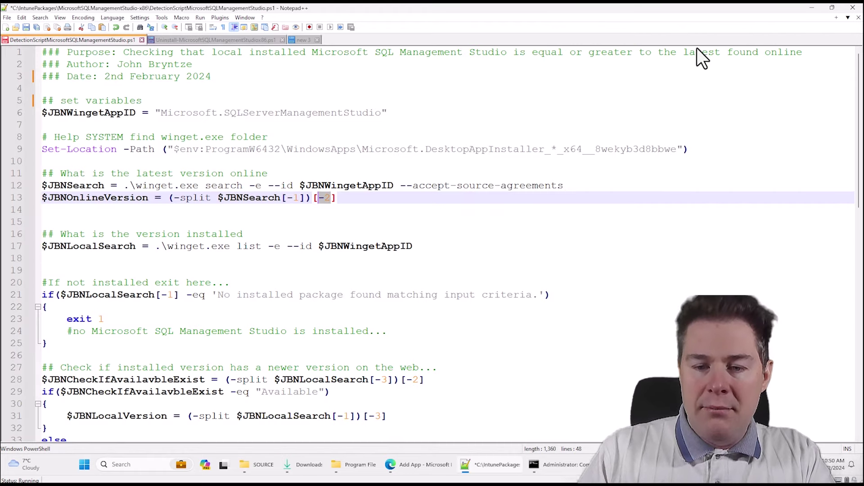
# Switch to Command Prompt, change to the root of C:, clear the screen and move the window below line 13 of the script.
pyautogui.click(560, 466)
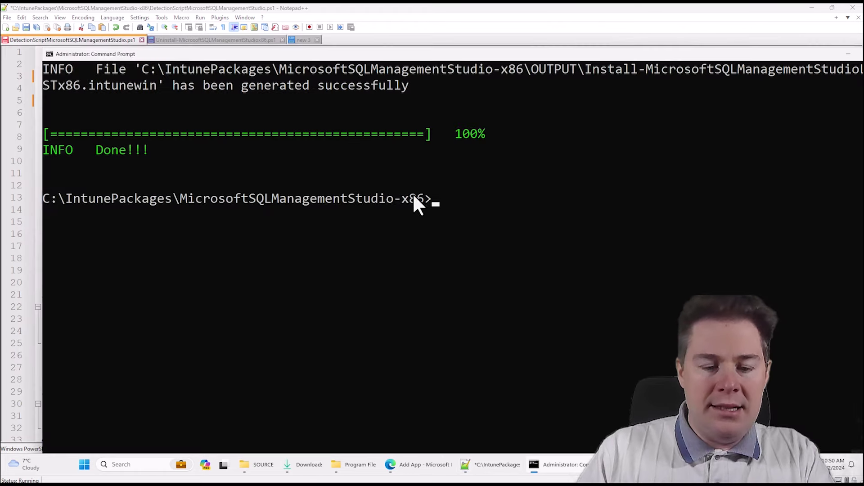
pyautogui.write('cd ')
pyautogui.write('\\')
pyautogui.press('Return')
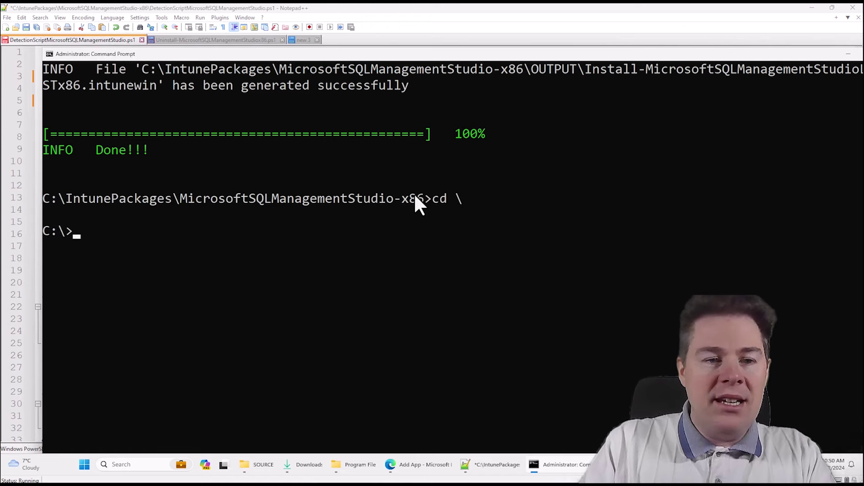
pyautogui.write('cls')
pyautogui.press('Return')
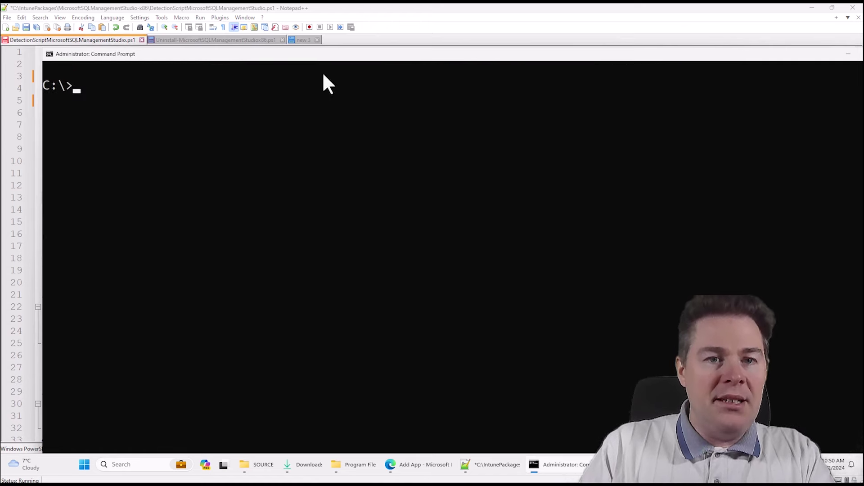
pyautogui.moveTo(233, 53); pyautogui.dragTo(334, 219)
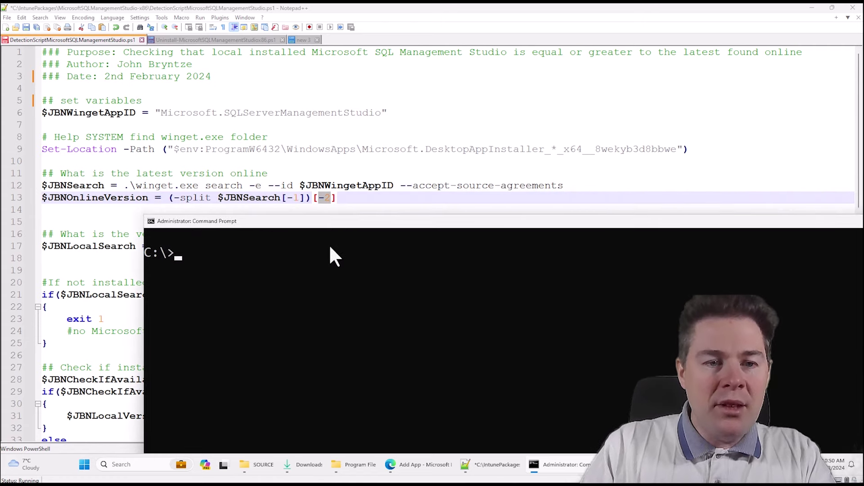
# Run "winget search -e --id Microsoft.SQLServerManagementStudio" and mark the version value in the result row.
pyautogui.write('wing')
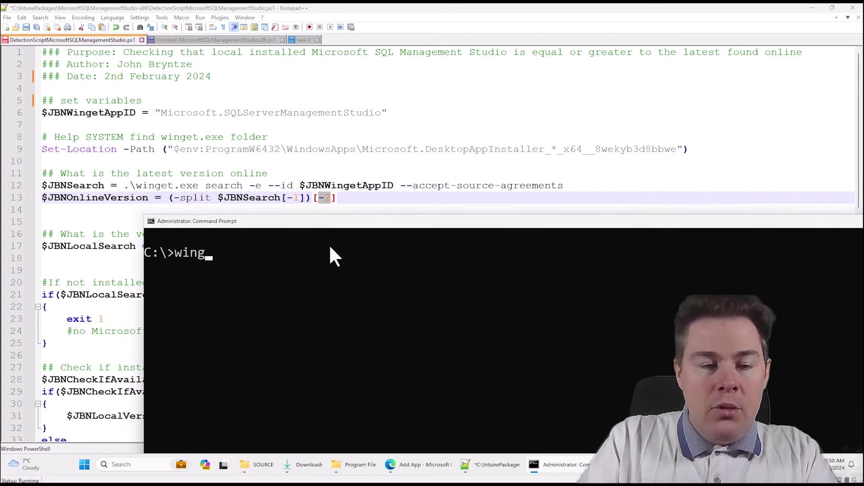
pyautogui.write('et search -e')
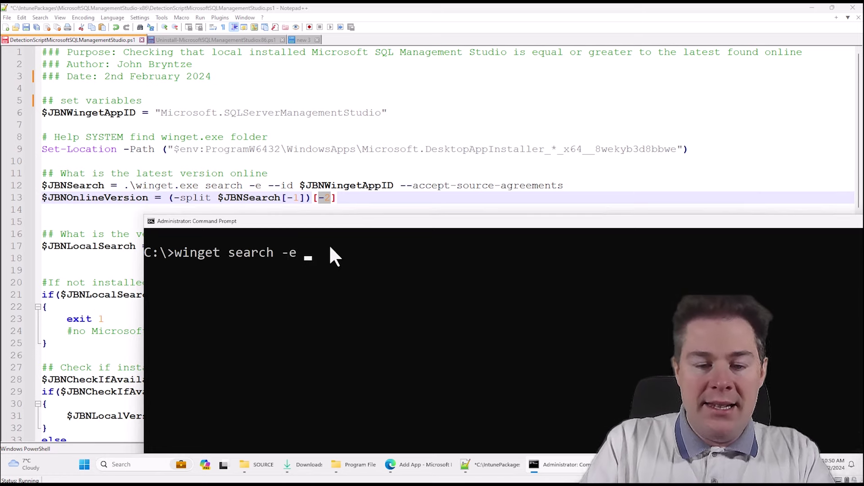
pyautogui.write(' --id')
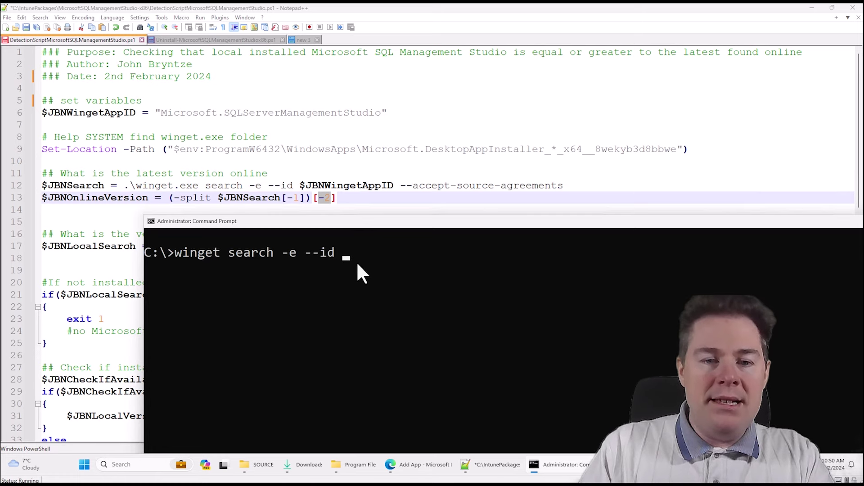
pyautogui.hotkey('ctrl', 'v')
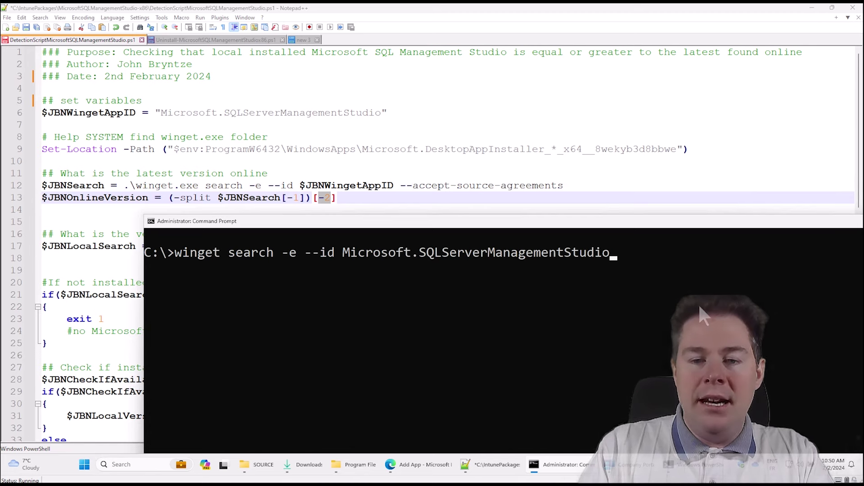
pyautogui.press('Return')
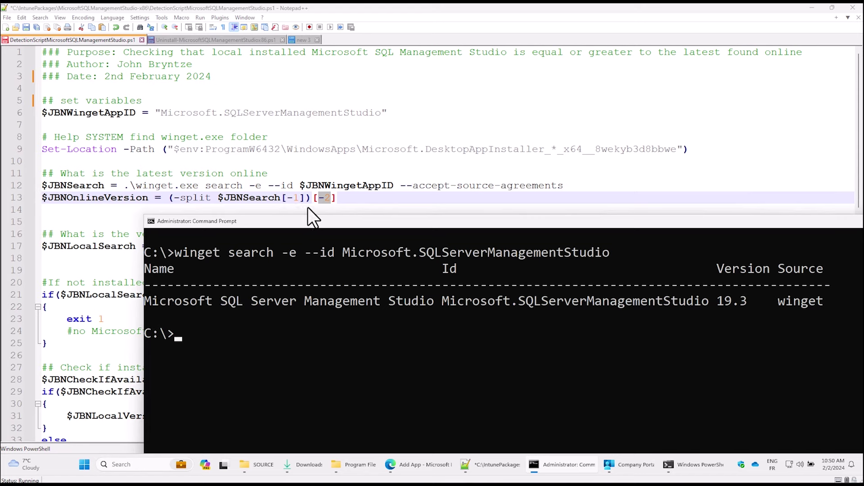
pyautogui.click(825, 299)
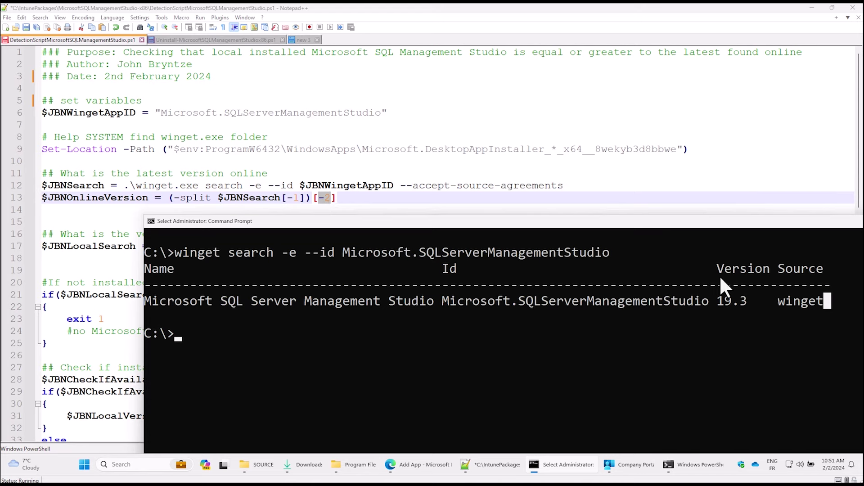
pyautogui.click(804, 272)
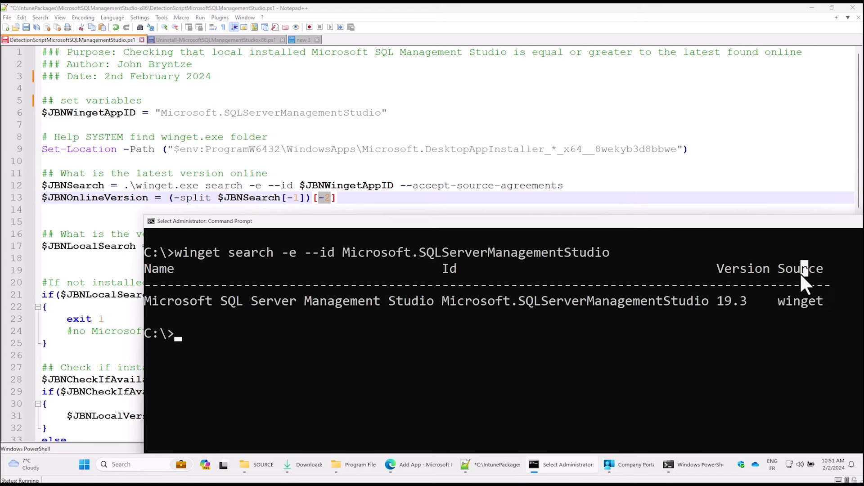
pyautogui.click(744, 269)
pyautogui.click(826, 306)
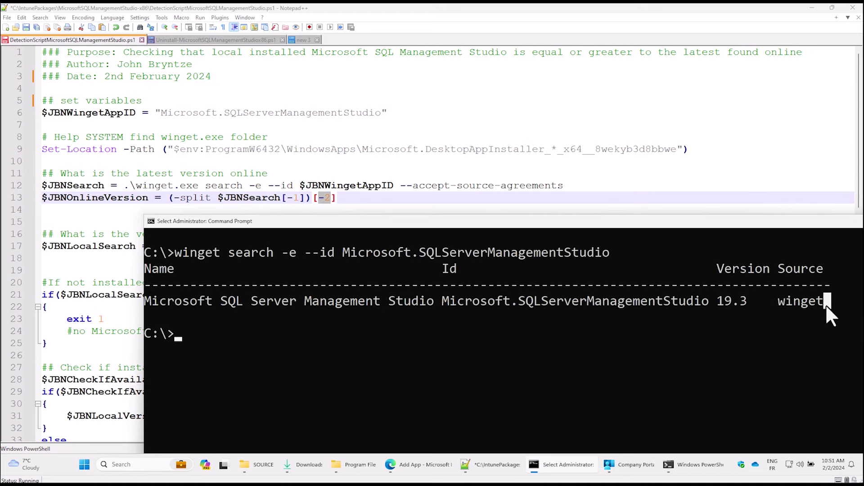
pyautogui.click(743, 301)
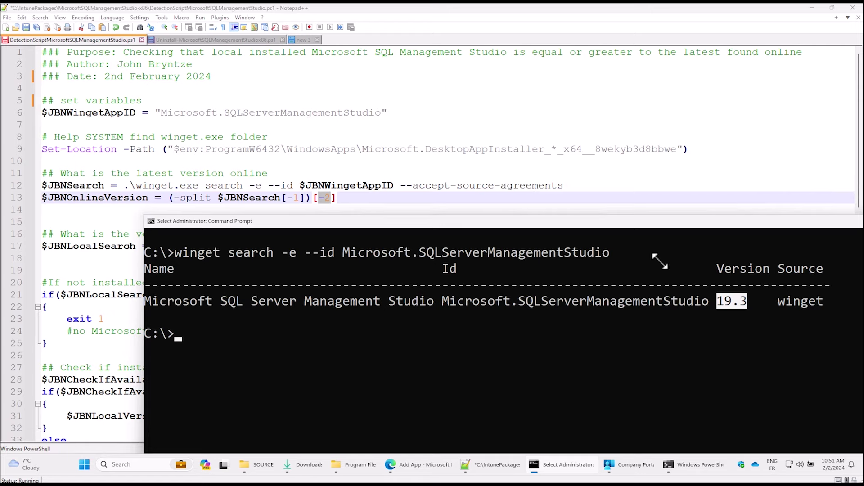
# Switch back to Notepad++ and examine the script's local version search and the exit code used when the program is not installed.
pyautogui.click(457, 196)
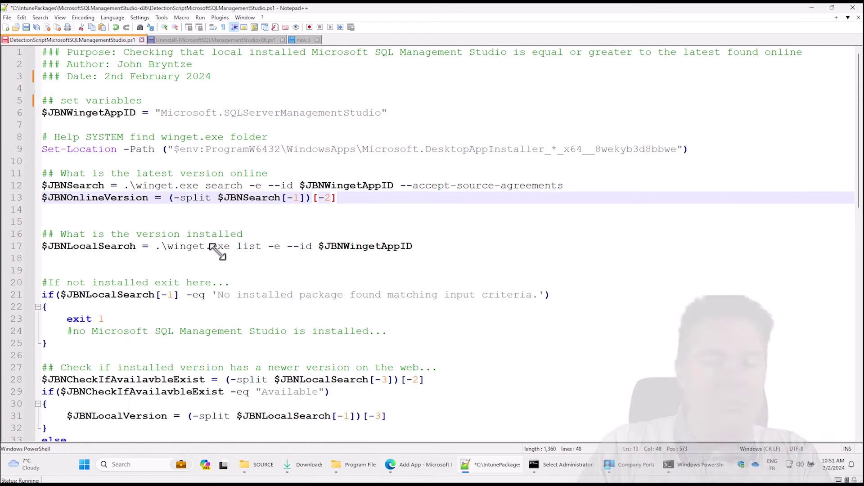
pyautogui.moveTo(336, 199); pyautogui.dragTo(114, 175)
pyautogui.doubleClick(153, 173)
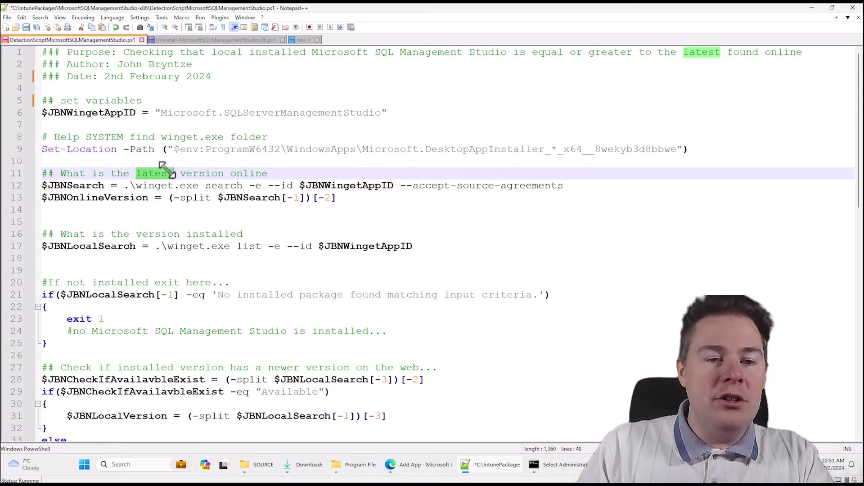
pyautogui.click(277, 222)
pyautogui.scroll(-1, 277, 220)
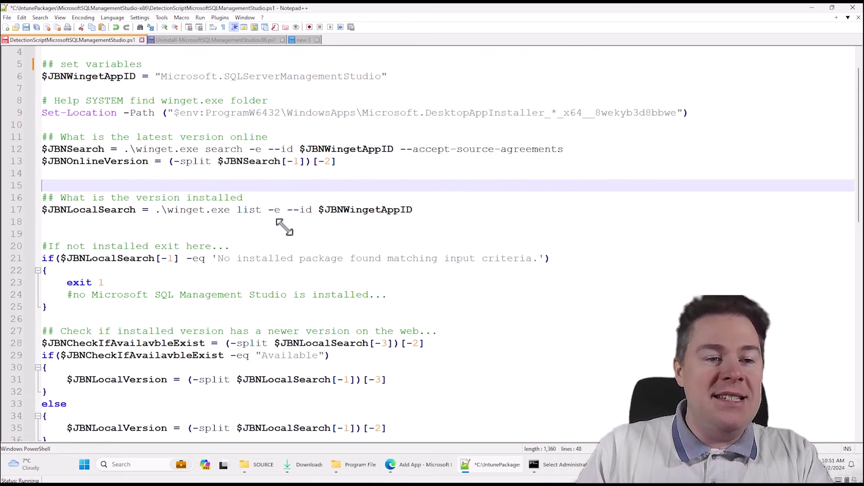
pyautogui.click(112, 210)
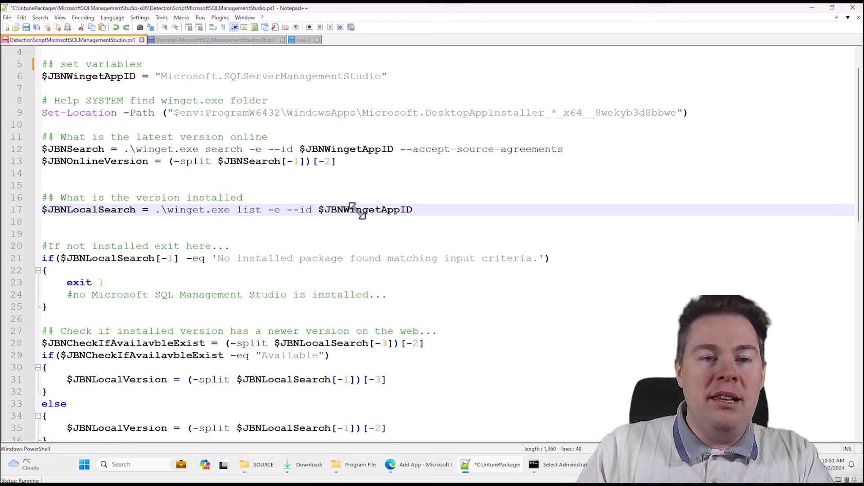
pyautogui.click(107, 278)
pyautogui.moveTo(108, 279); pyautogui.dragTo(63, 276)
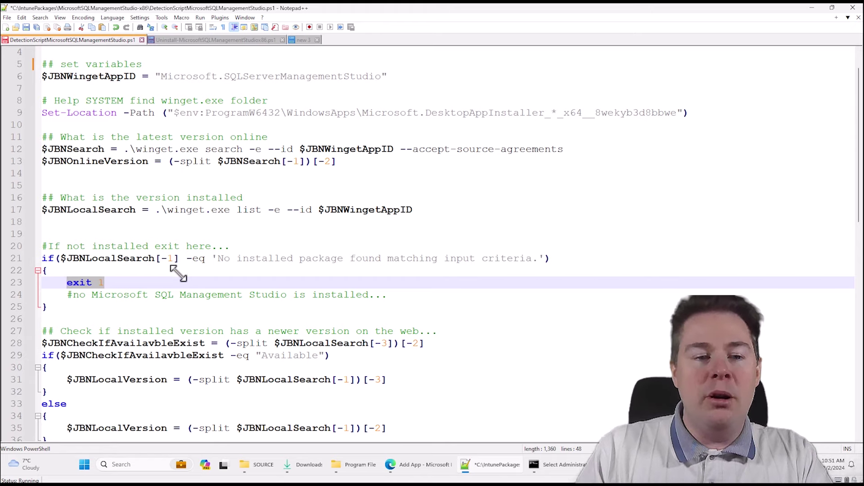
pyautogui.click(150, 279)
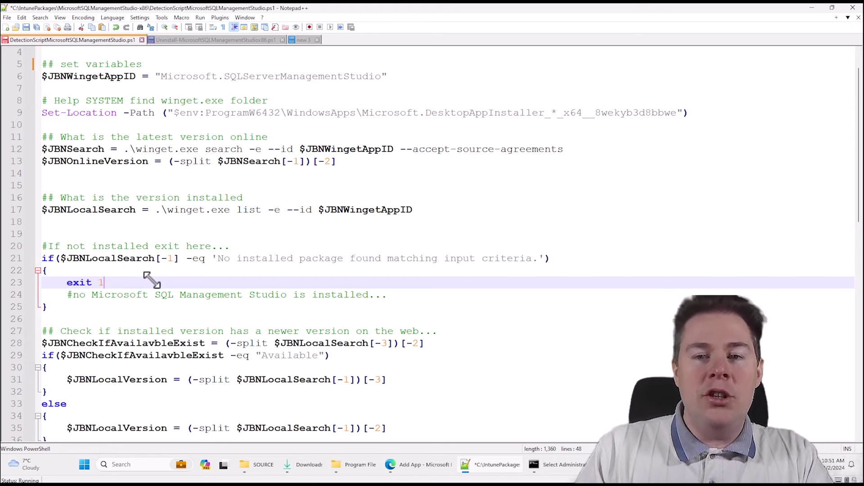
# Examine the script block that checks for a newer available version and sets $JBNLocalVersion in both branches.
pyautogui.scroll(-3, 202, 300)
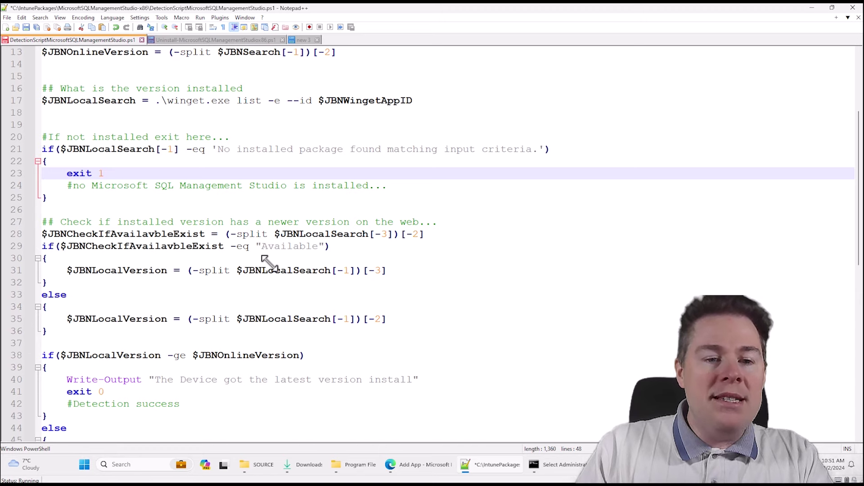
pyautogui.doubleClick(153, 270)
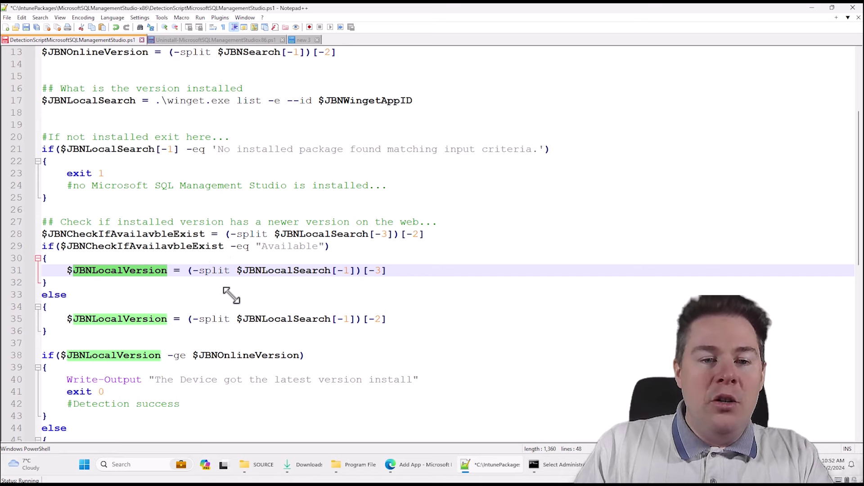
pyautogui.scroll(-2, 231, 295)
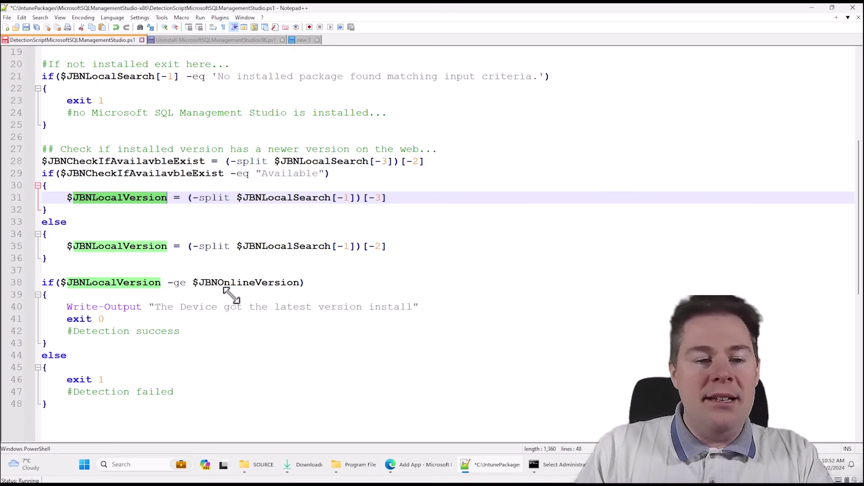
pyautogui.click(103, 280)
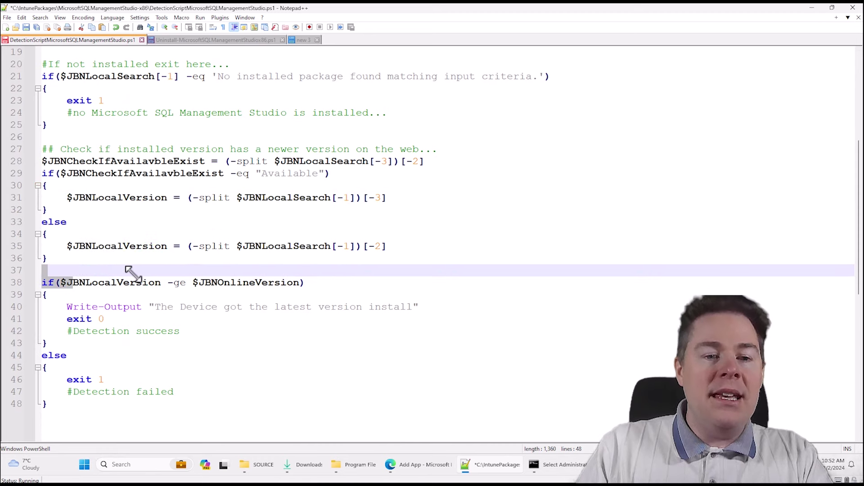
pyautogui.click(288, 234)
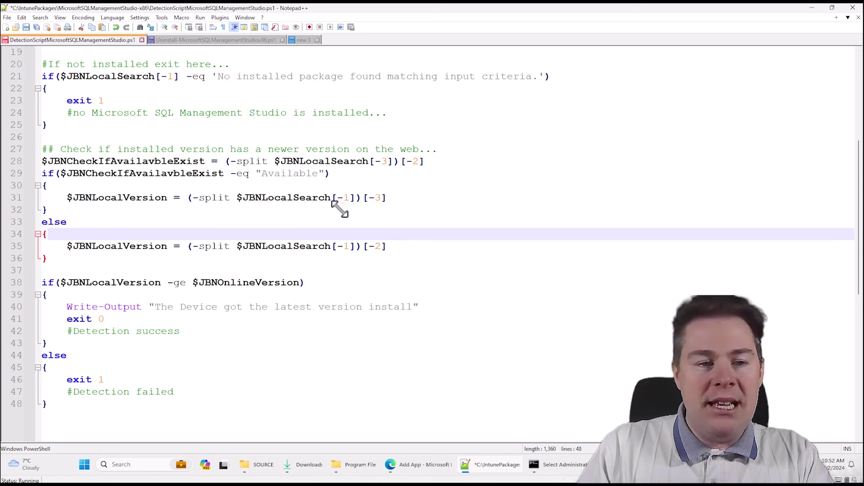
# Examine the final comparison of $JBNLocalVersion with $JBNOnlineVersion, its Write-Output text and the exit 0 and exit 1 branches.
pyautogui.click(130, 281)
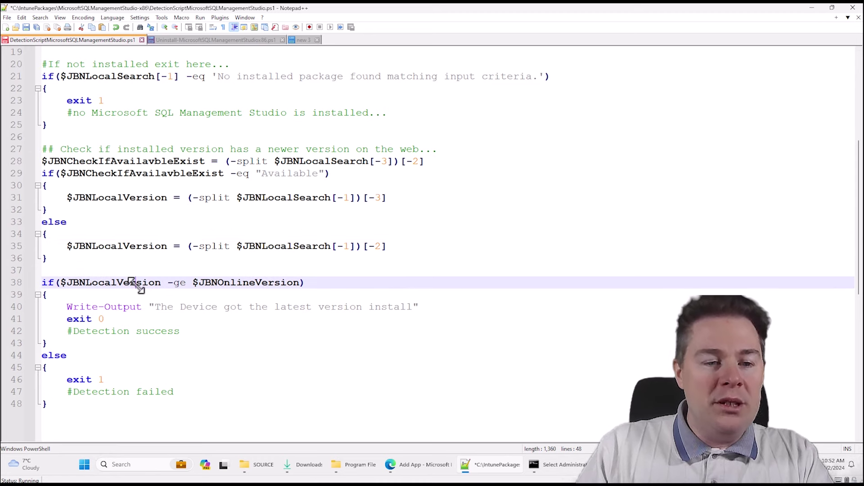
pyautogui.moveTo(169, 282); pyautogui.dragTo(177, 276)
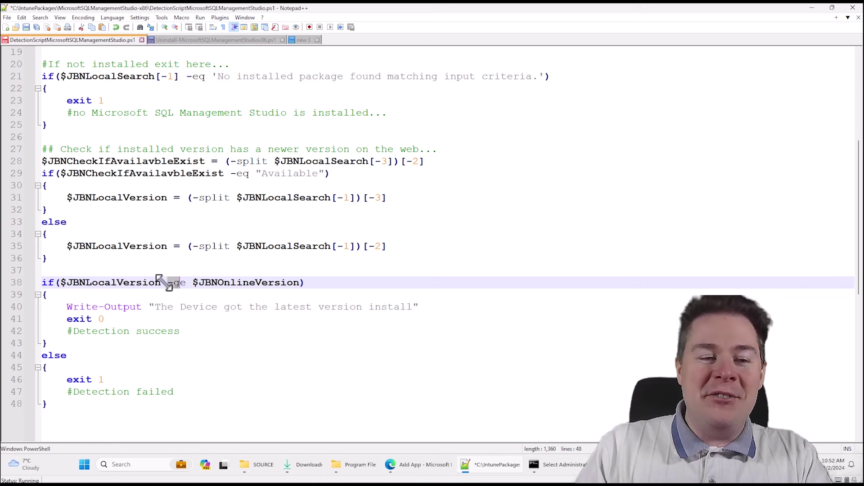
pyautogui.doubleClick(215, 282)
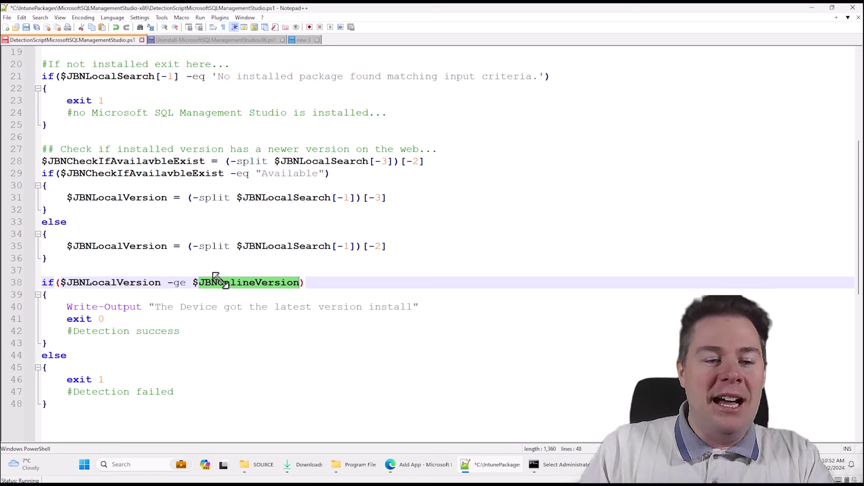
pyautogui.doubleClick(132, 282)
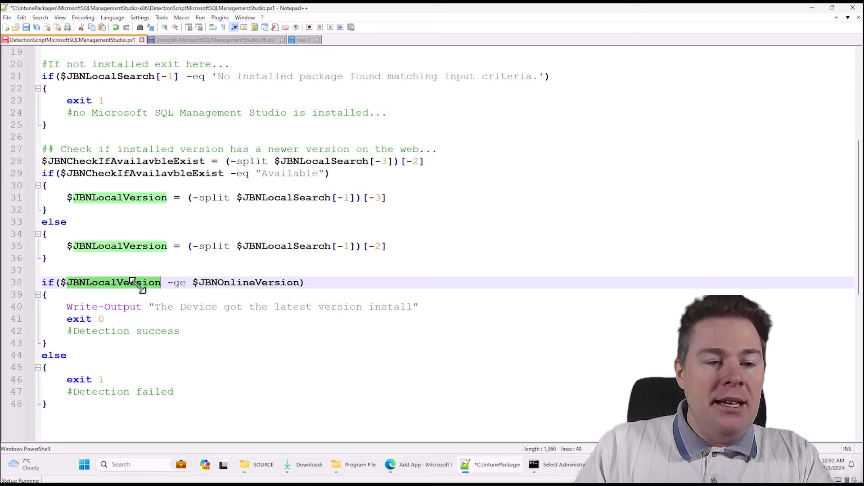
pyautogui.click(116, 303)
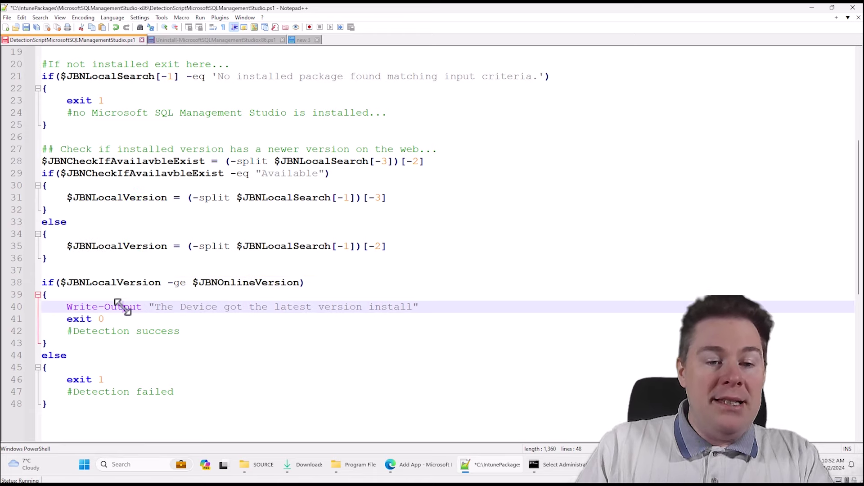
pyautogui.moveTo(155, 307); pyautogui.dragTo(208, 307)
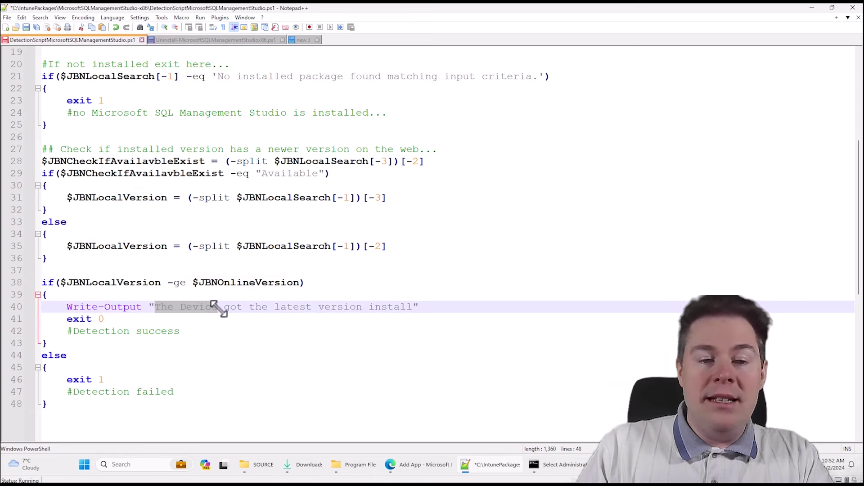
pyautogui.click(105, 318)
pyautogui.moveTo(103, 318); pyautogui.dragTo(61, 319)
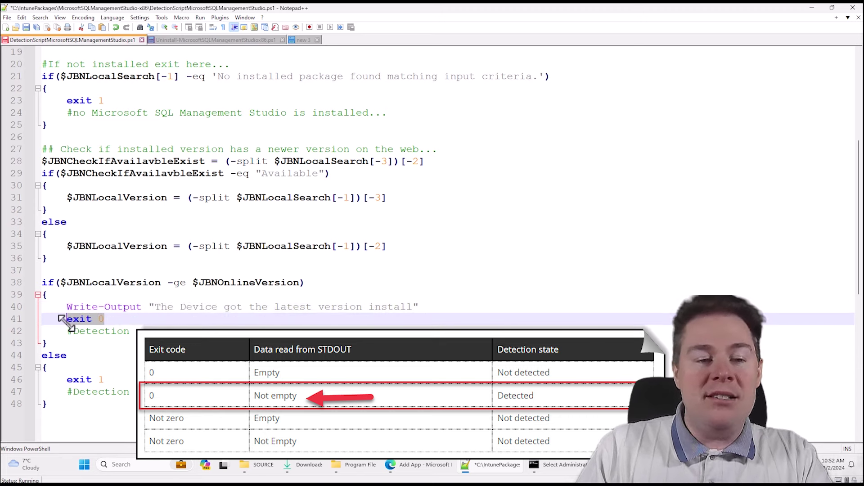
pyautogui.doubleClick(130, 282)
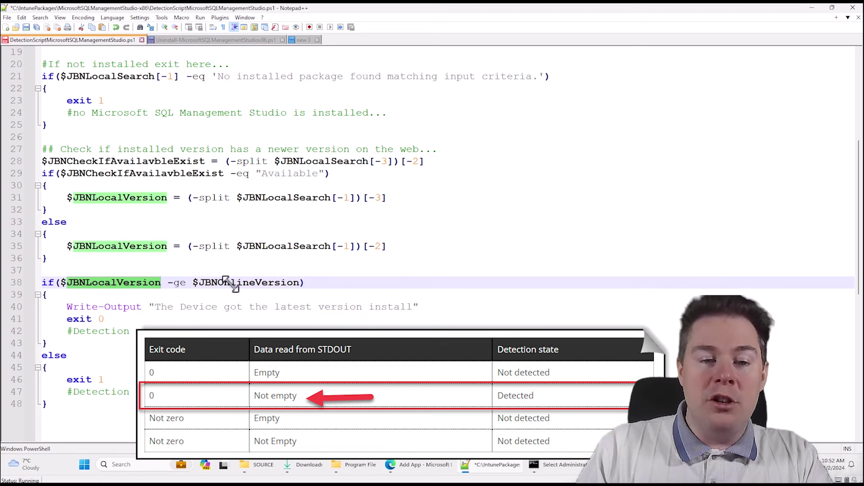
pyautogui.moveTo(99, 374); pyautogui.dragTo(62, 373)
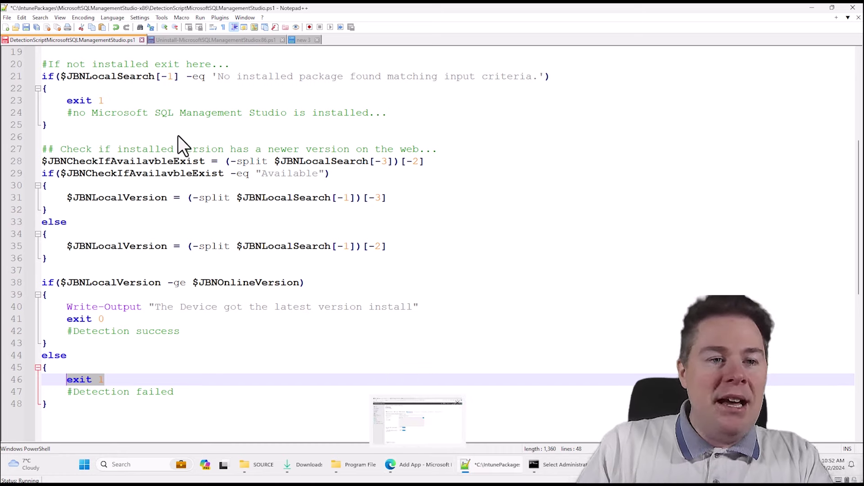
# Switch to the Intune app wizard and load DetectionScriptMicrosoftSQLManagementStudio.ps1 as the custom detection script.
pyautogui.click(418, 468)
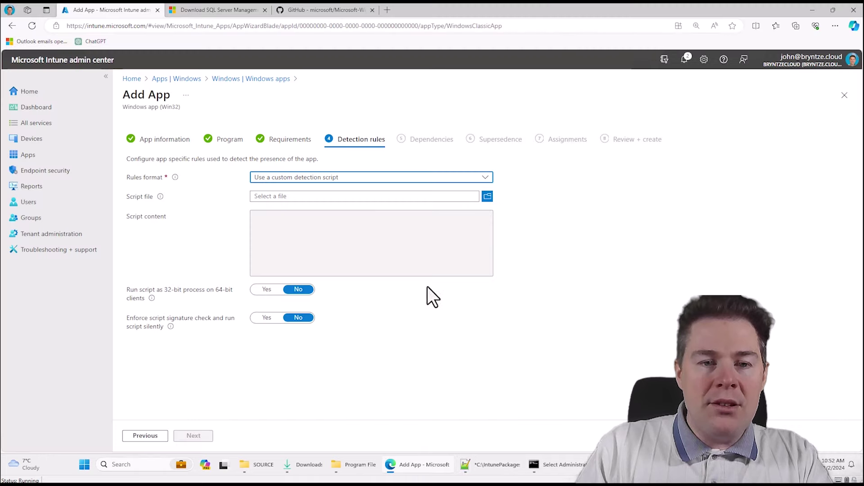
pyautogui.click(488, 199)
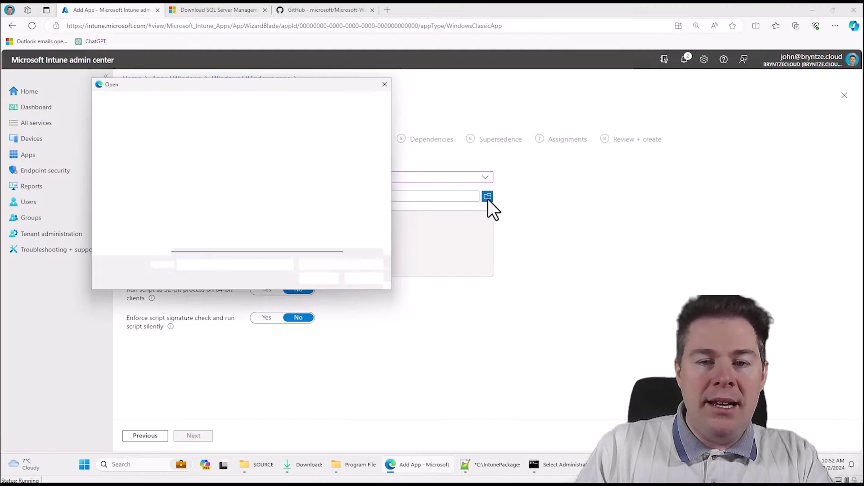
pyautogui.click(194, 169)
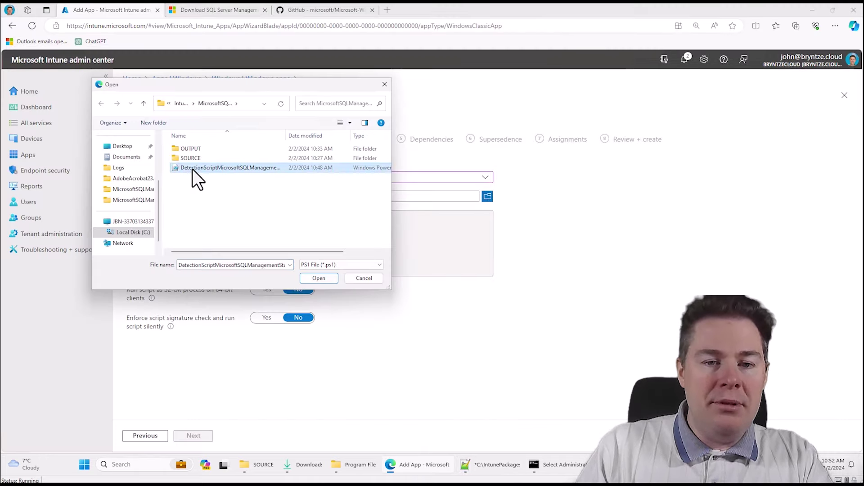
pyautogui.click(320, 280)
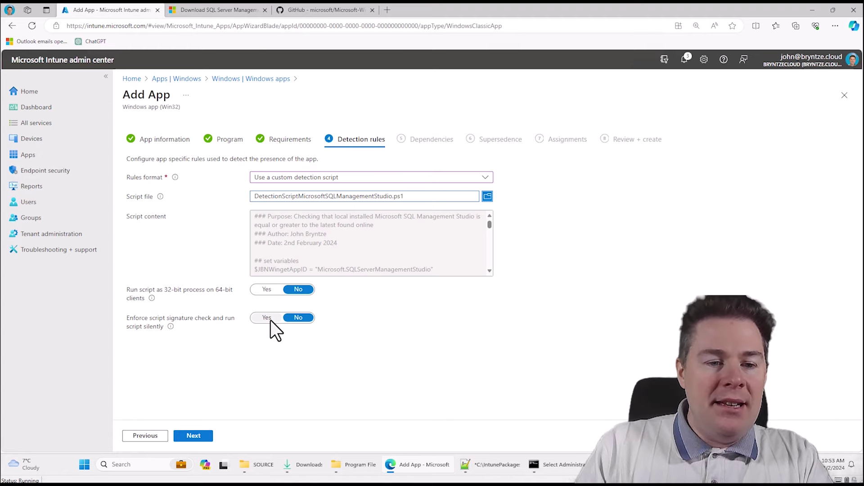
# Switch to Notepad++ and examine the app ID assigned to $JBNWingetAppID near the start of the detection script.
pyautogui.click(491, 470)
pyautogui.scroll(6, 328, 231)
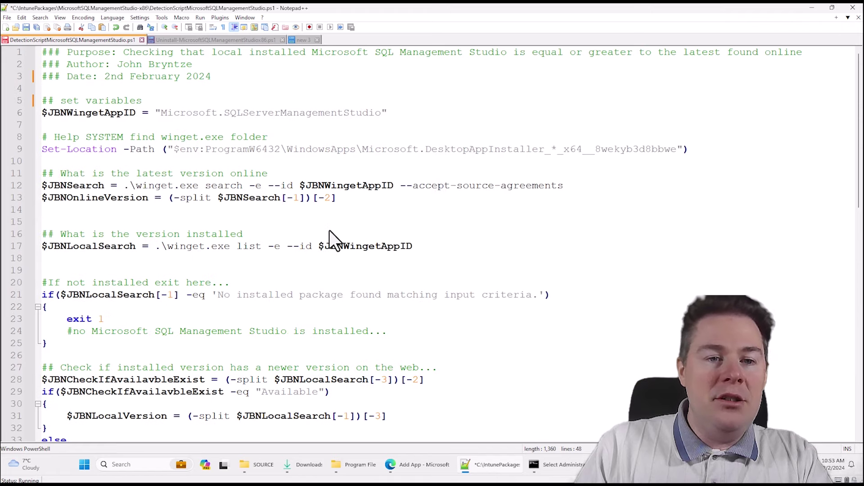
pyautogui.moveTo(380, 112); pyautogui.dragTo(180, 113)
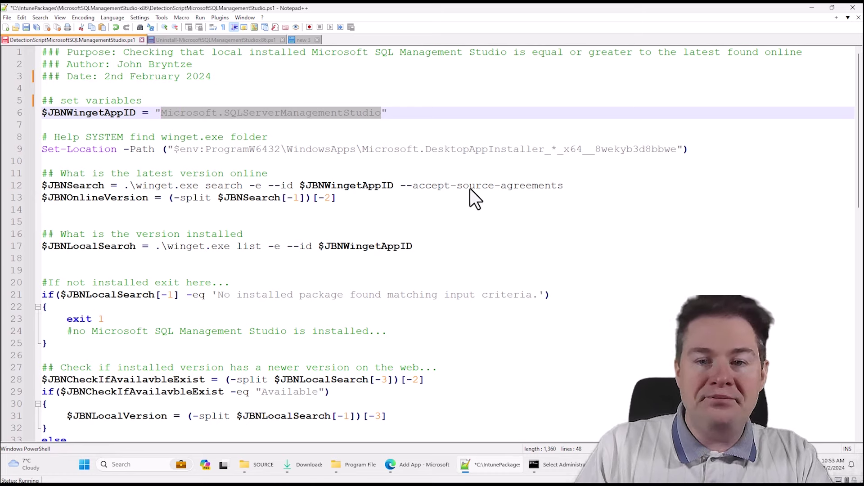
# Return to Intune, keep the script signature check set to No, and advance to Assignments without adding dependencies or superseded apps.
pyautogui.click(427, 464)
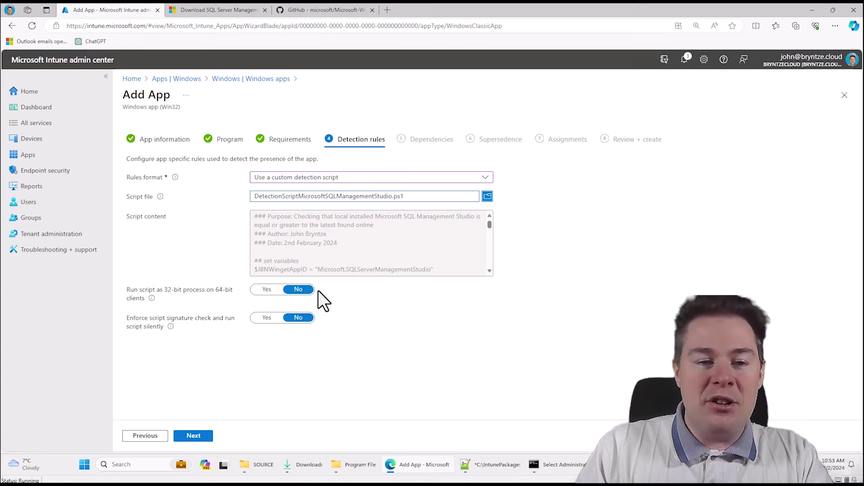
pyautogui.click(270, 317)
pyautogui.click(297, 317)
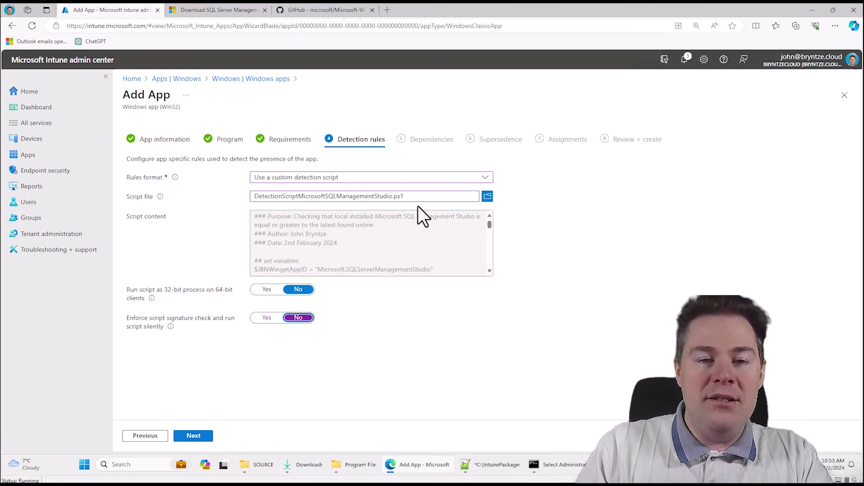
pyautogui.click(193, 436)
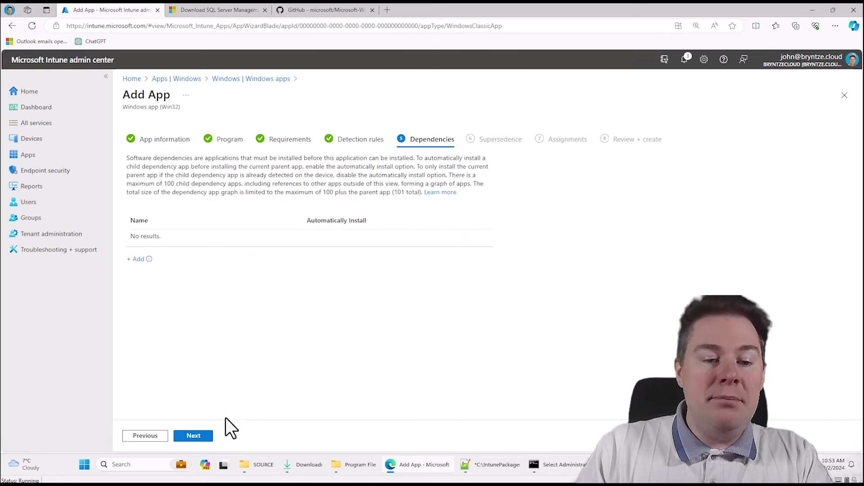
pyautogui.click(193, 436)
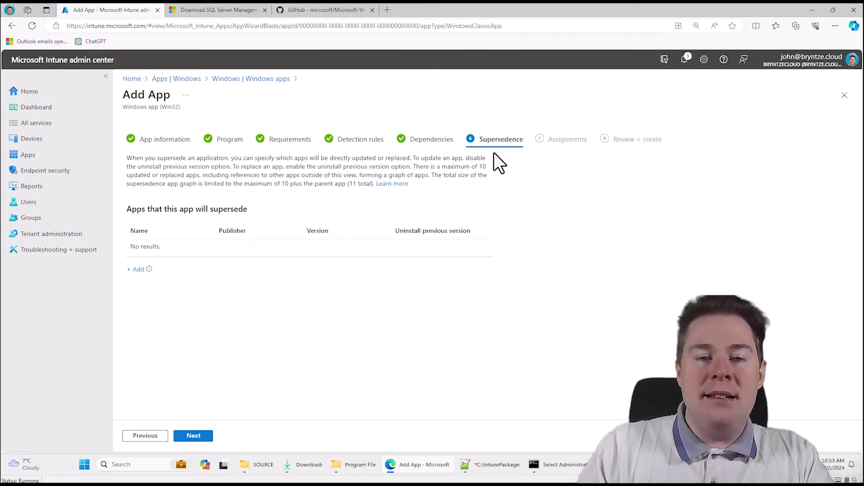
pyautogui.click(194, 436)
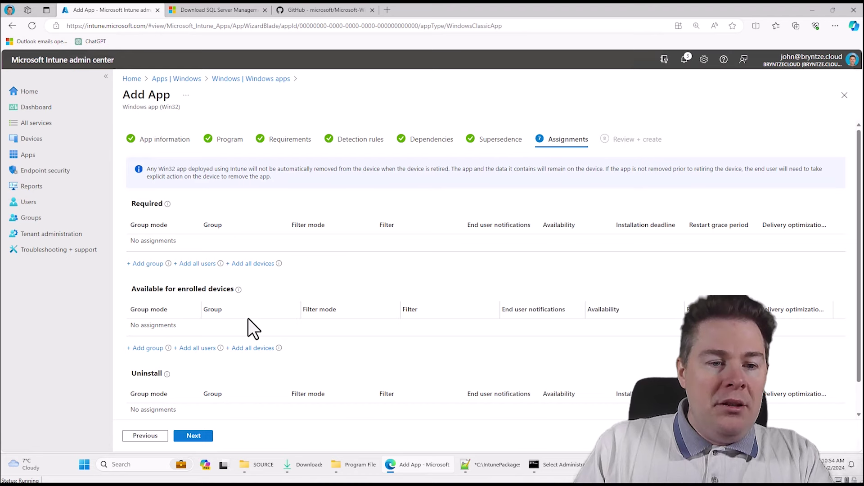
# Make the app available to all users on enrolled devices and required for the group JBN - SQL DBA.
pyautogui.click(199, 349)
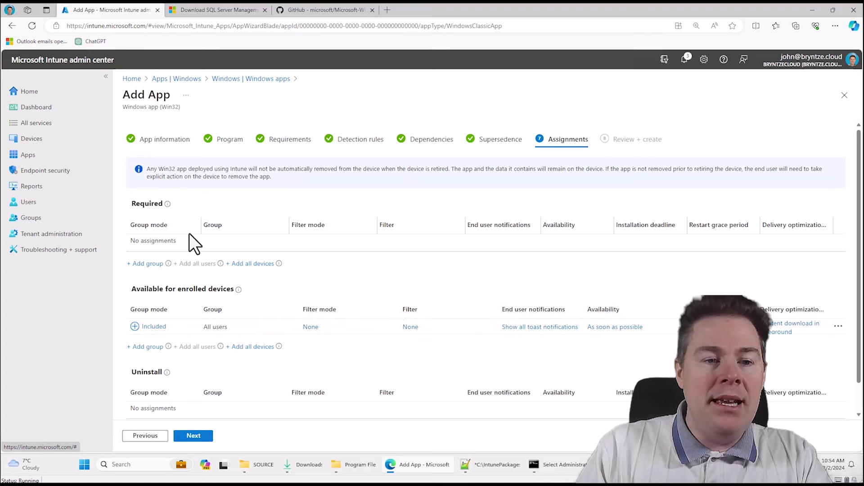
pyautogui.click(147, 265)
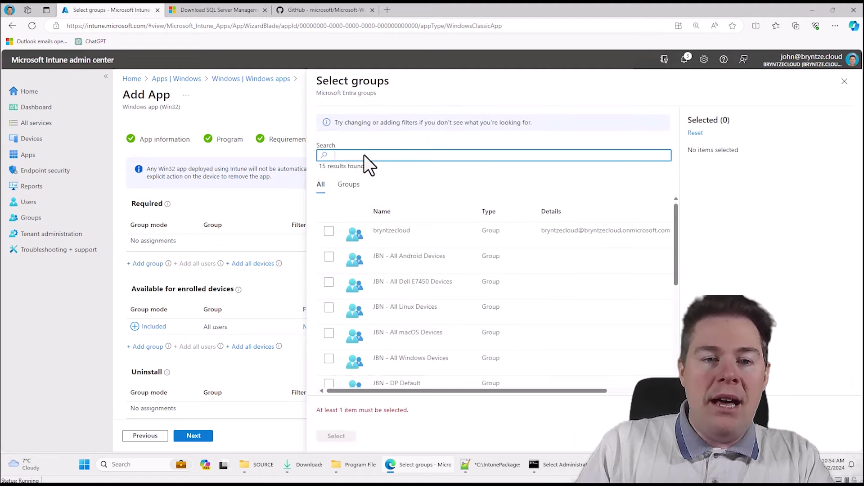
pyautogui.click(364, 155)
pyautogui.write('DBA')
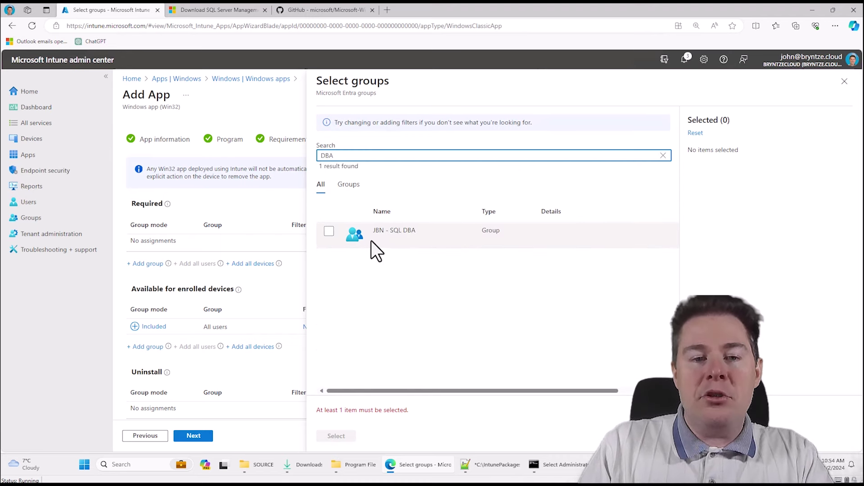
pyautogui.click(329, 231)
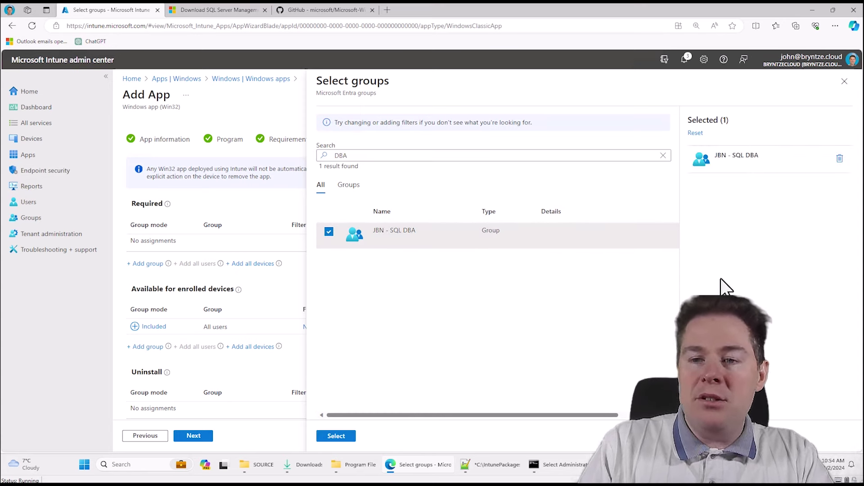
pyautogui.click(339, 436)
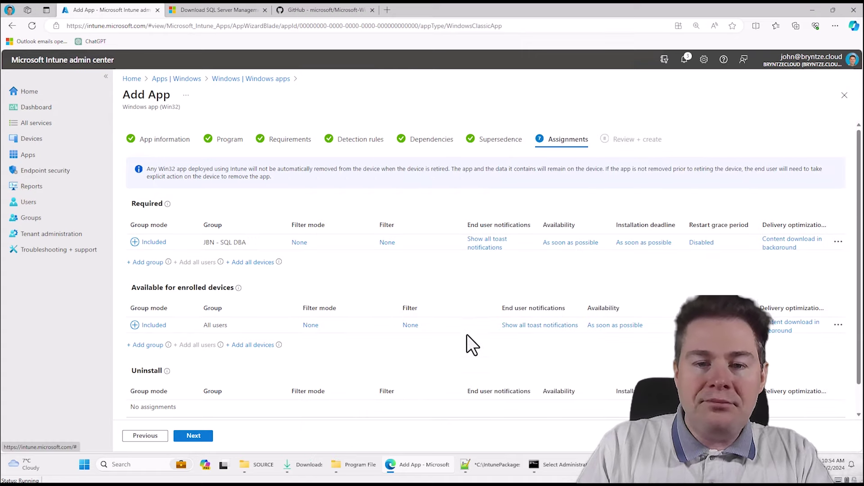
# Set end user notifications for the required JBN - SQL DBA assignment to "Hide all toast notifications".
pyautogui.click(486, 243)
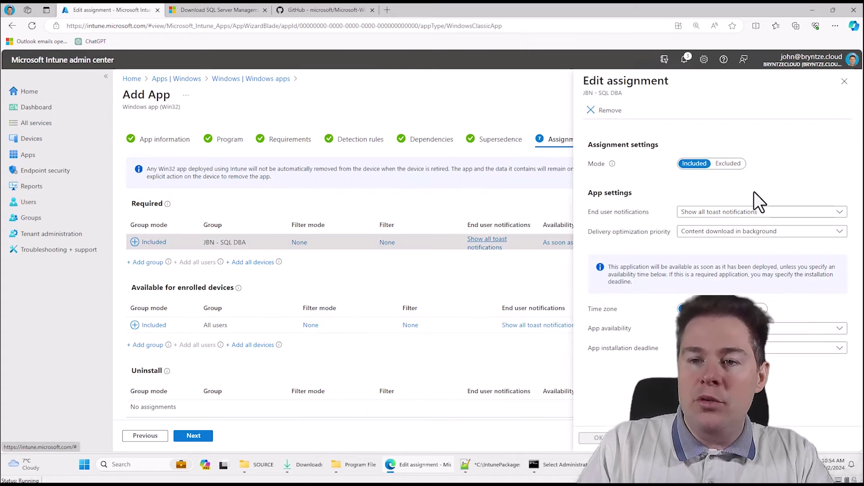
pyautogui.click(695, 211)
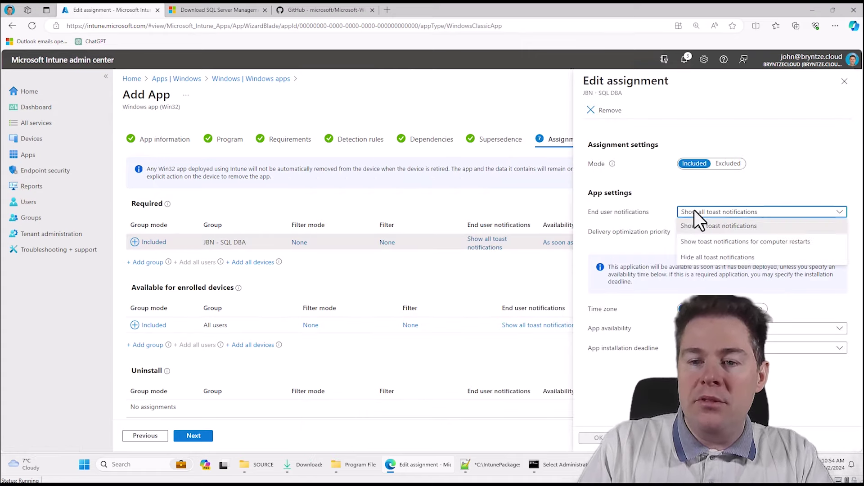
pyautogui.click(705, 258)
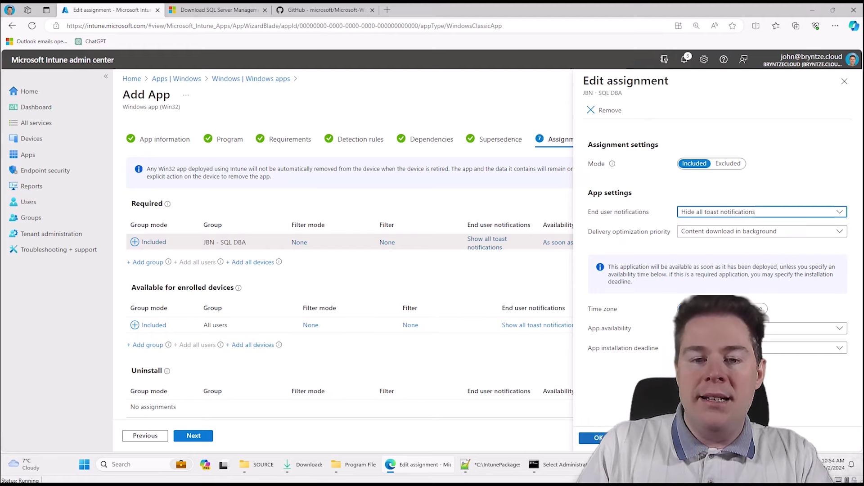
pyautogui.click(597, 437)
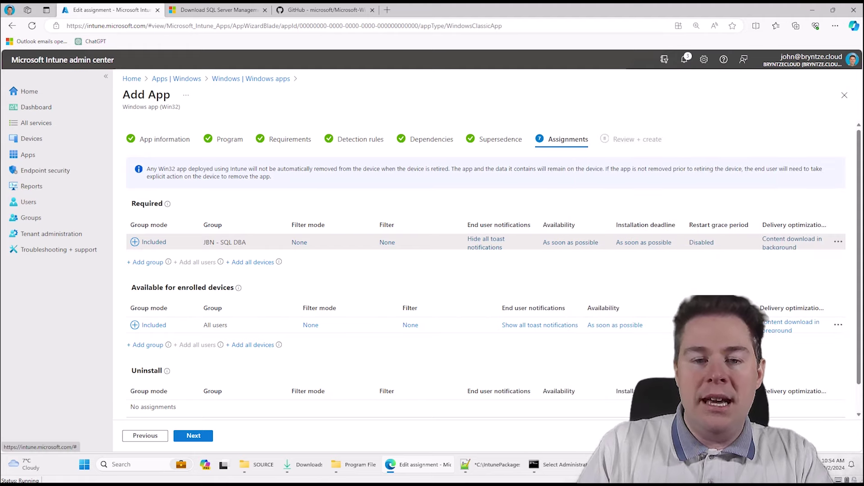
# Create the Microsoft SQL Management Studio app from the review summary and open its properties.
pyautogui.click(196, 435)
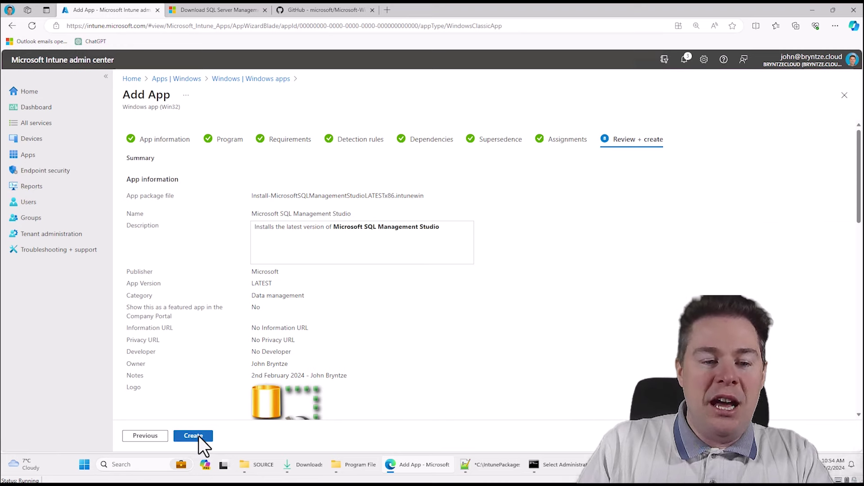
pyautogui.click(198, 437)
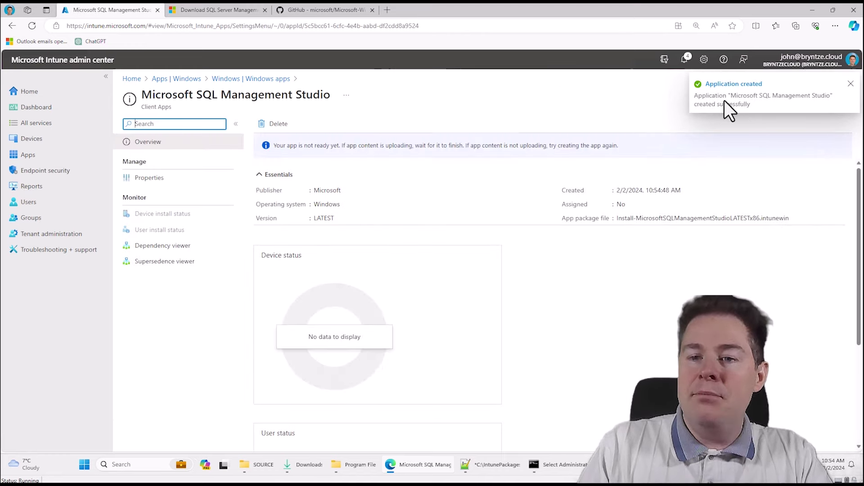
pyautogui.click(707, 88)
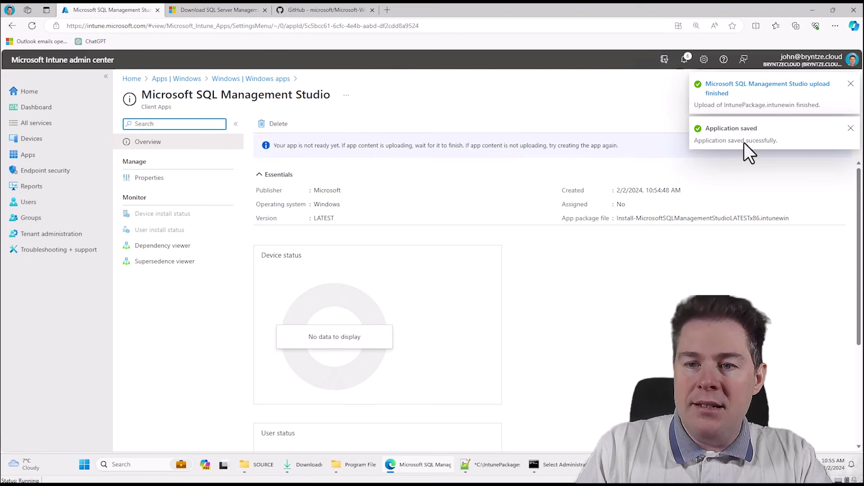
pyautogui.click(147, 180)
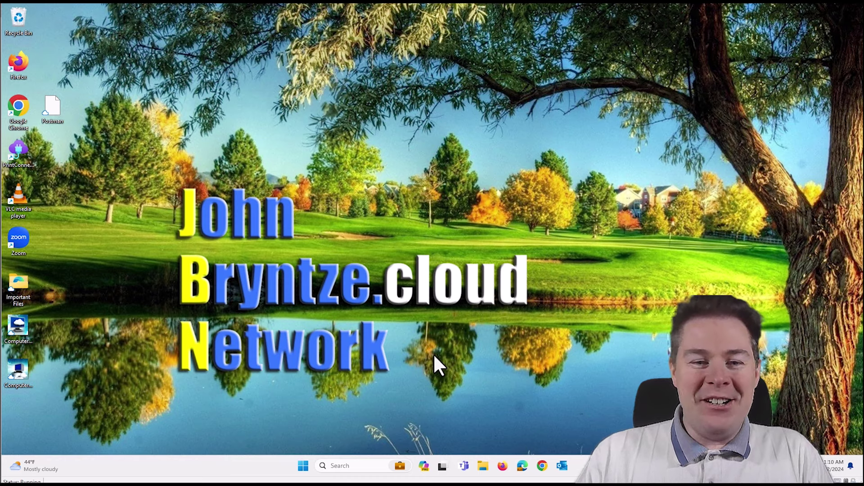
# Open Company Portal on the client device and install Microsoft SQL Management Studio from the apps list.
pyautogui.click(303, 469)
pyautogui.write('compa')
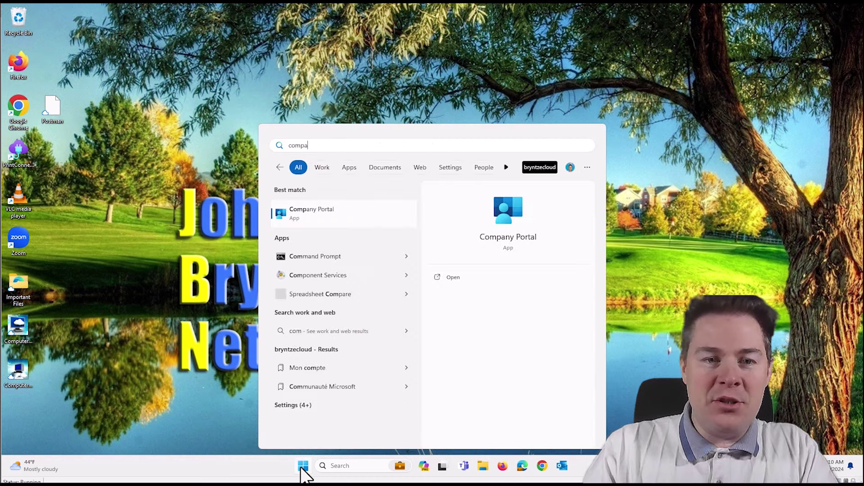
pyautogui.click(318, 216)
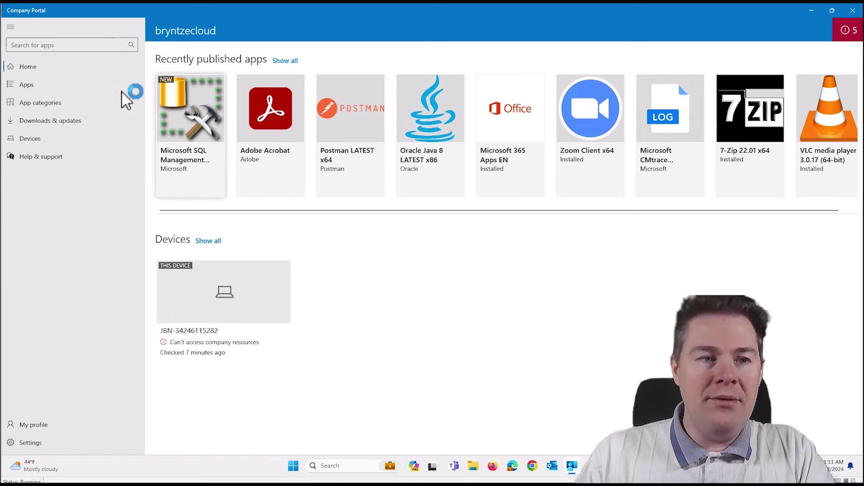
pyautogui.click(46, 89)
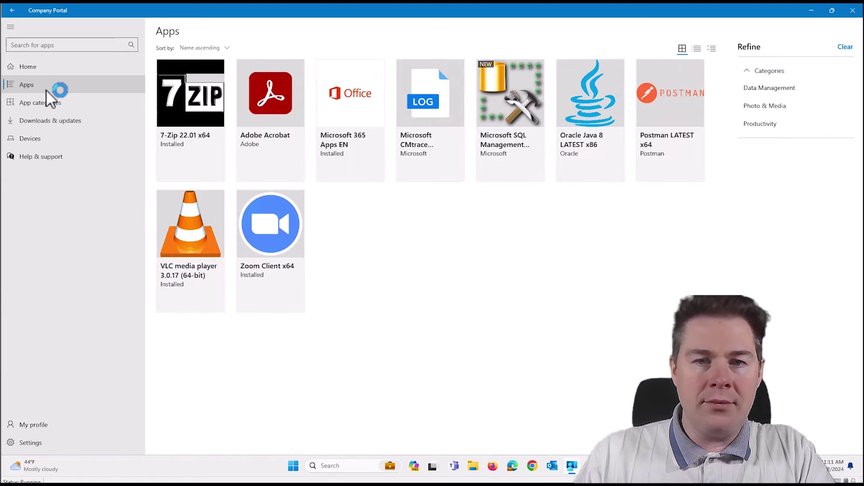
pyautogui.click(508, 112)
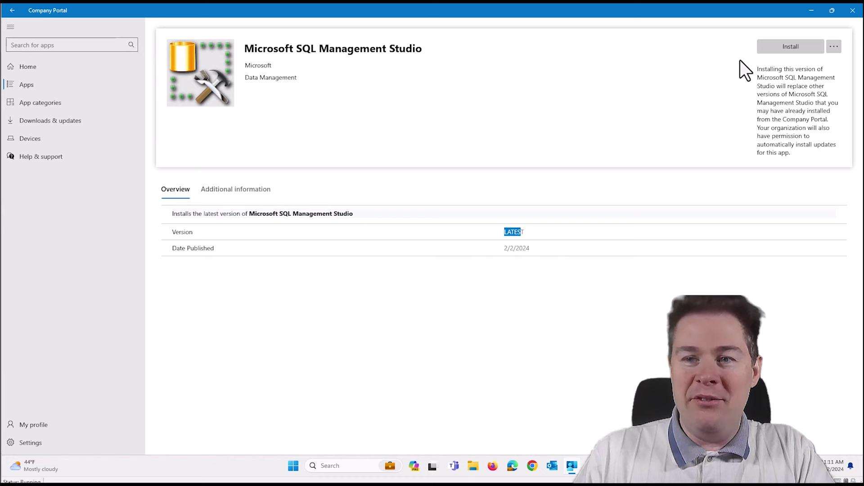
pyautogui.click(783, 50)
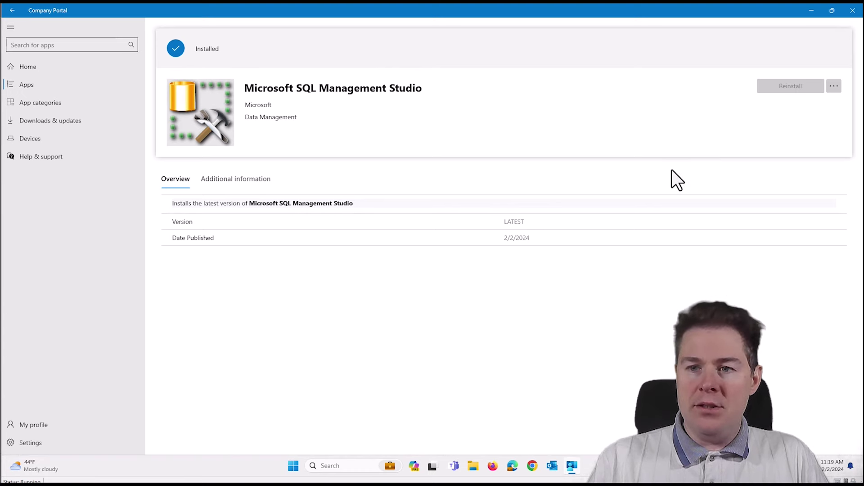
# Check the additional actions for Microsoft SQL Management Studio and reopen its page from the apps list to examine its uninstall option.
pyautogui.click(836, 90)
pyautogui.click(676, 119)
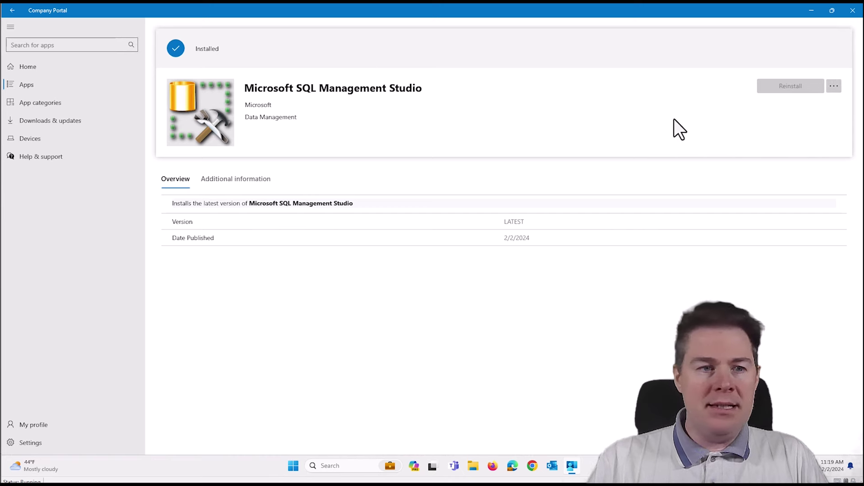
pyautogui.click(39, 66)
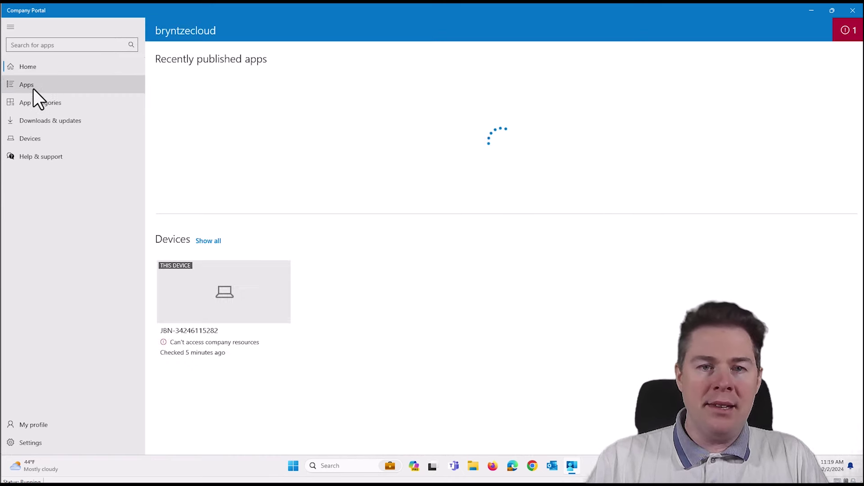
pyautogui.click(33, 88)
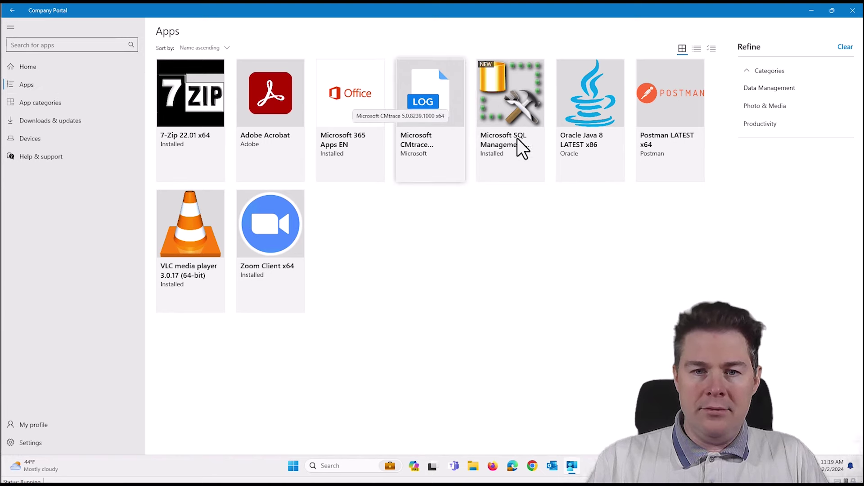
pyautogui.click(508, 122)
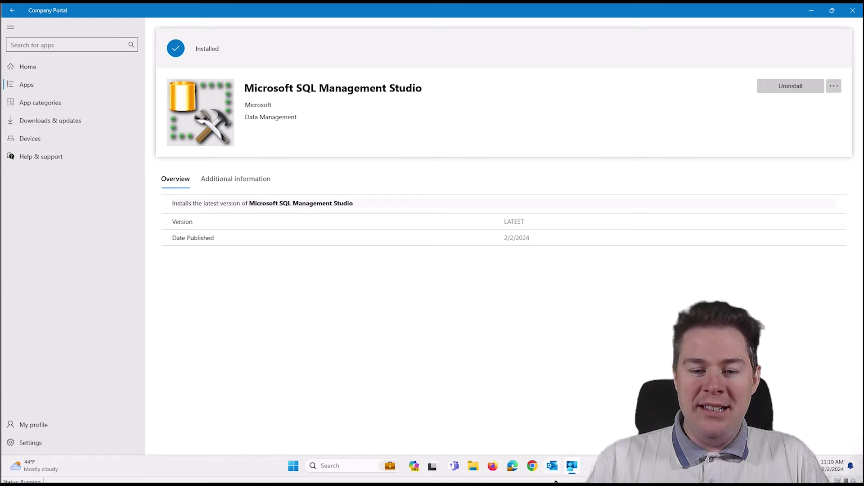
# Switch to the Intune admin center and check the device install status of Microsoft SQL Management Studio.
pyautogui.click(570, 455)
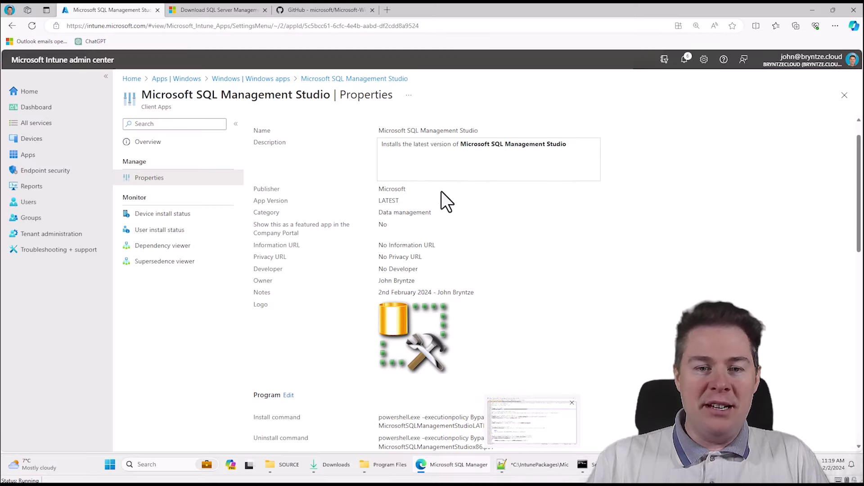
pyautogui.scroll(-3, 292, 209)
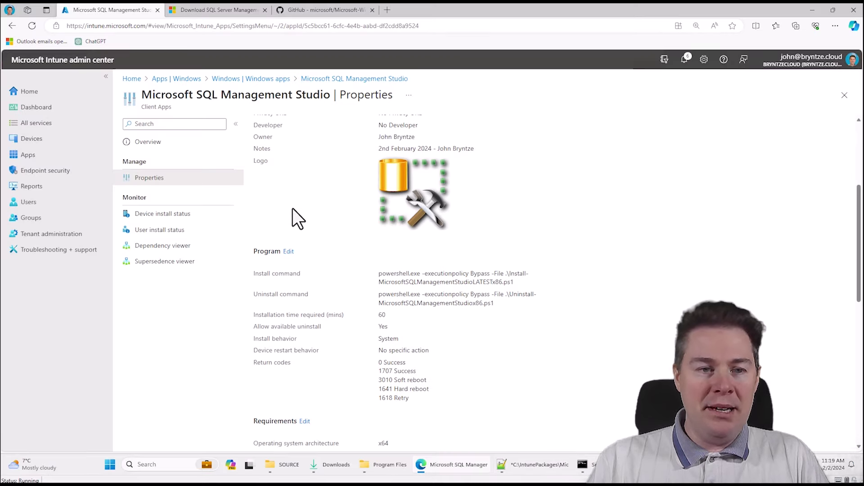
pyautogui.scroll(4, 292, 209)
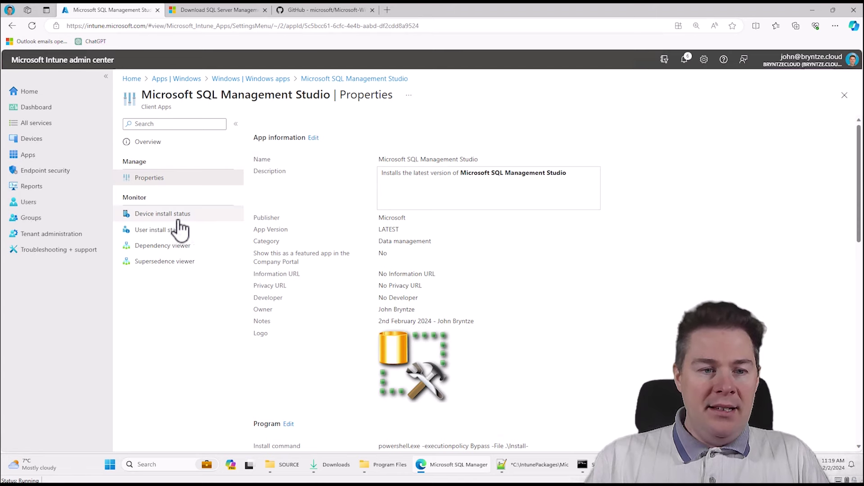
pyautogui.click(165, 220)
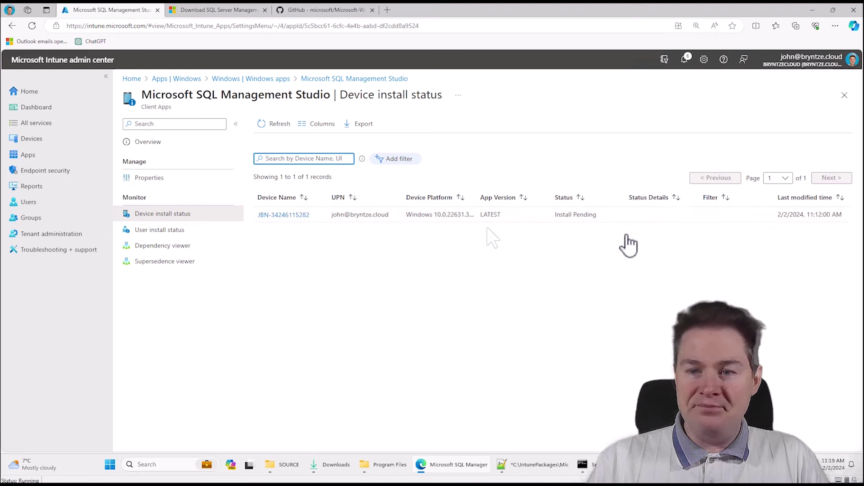
# In Notepad++, change the winget command in Uninstall-MicrosoftSQLManagementStudiox86.ps1 from install to Uninstall and save the script.
pyautogui.click(533, 464)
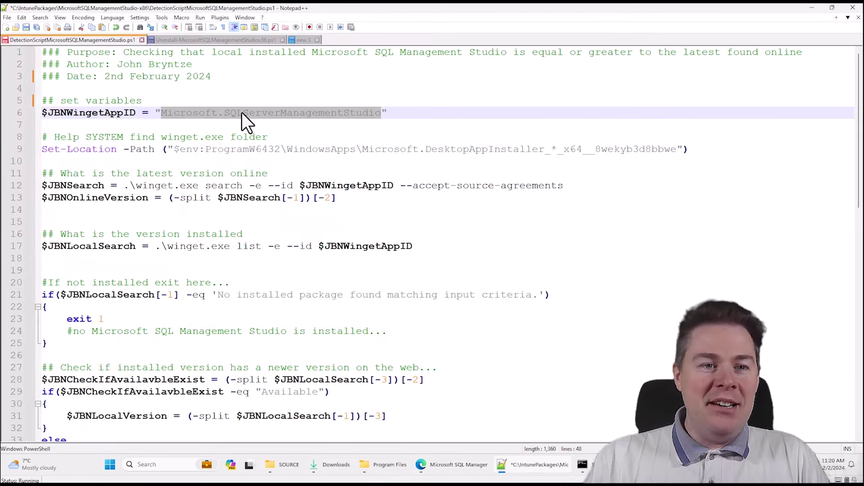
pyautogui.click(184, 42)
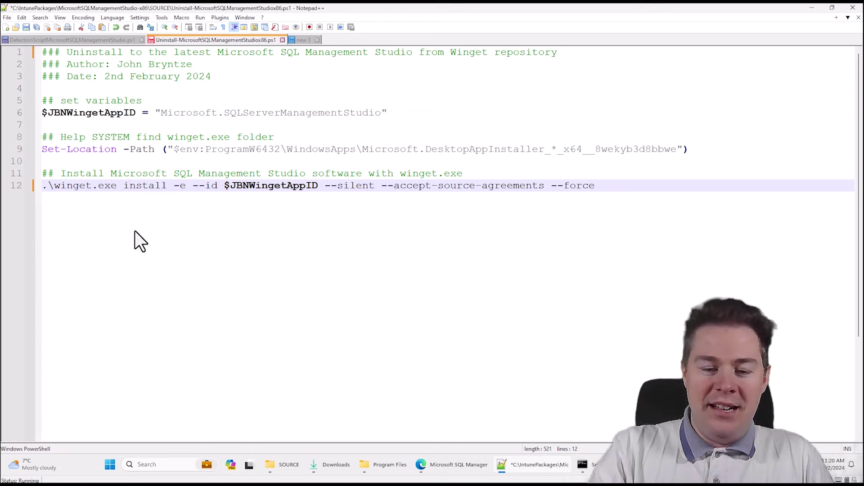
pyautogui.write('Un')
pyautogui.click(394, 138)
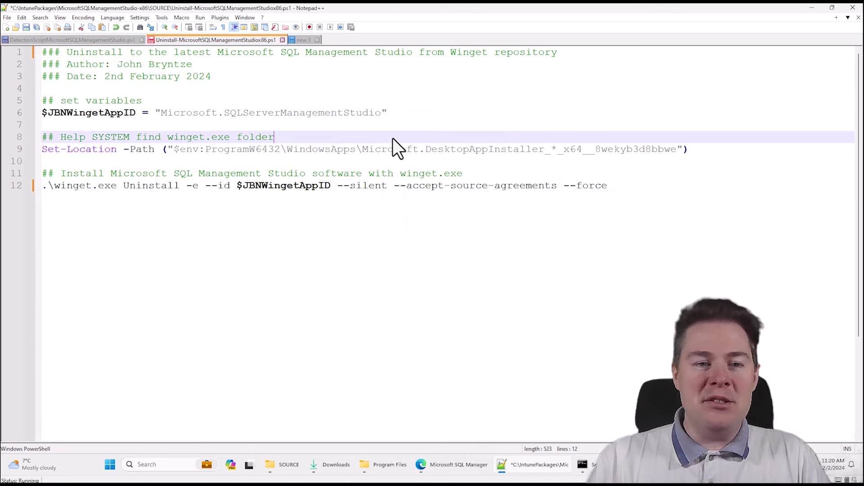
pyautogui.click(27, 28)
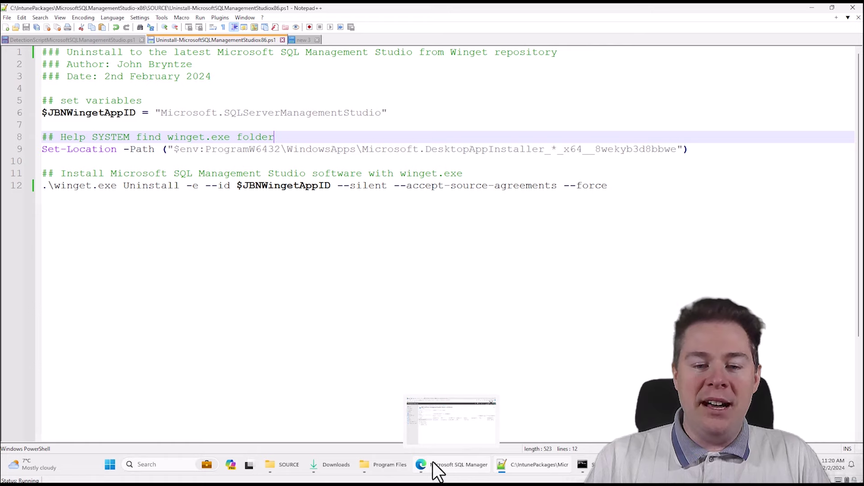
# Return to Intune, open the Microsoft SQL Management Studio app information for editing, and view the package file update option.
pyautogui.click(452, 475)
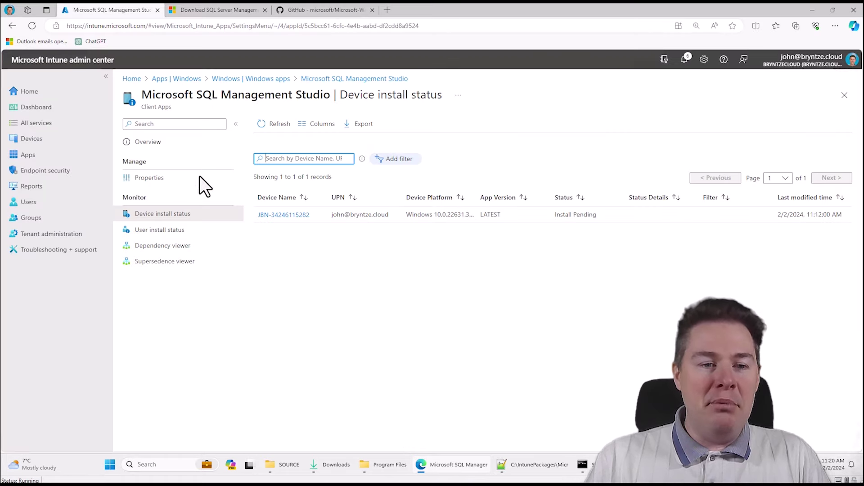
pyautogui.click(321, 79)
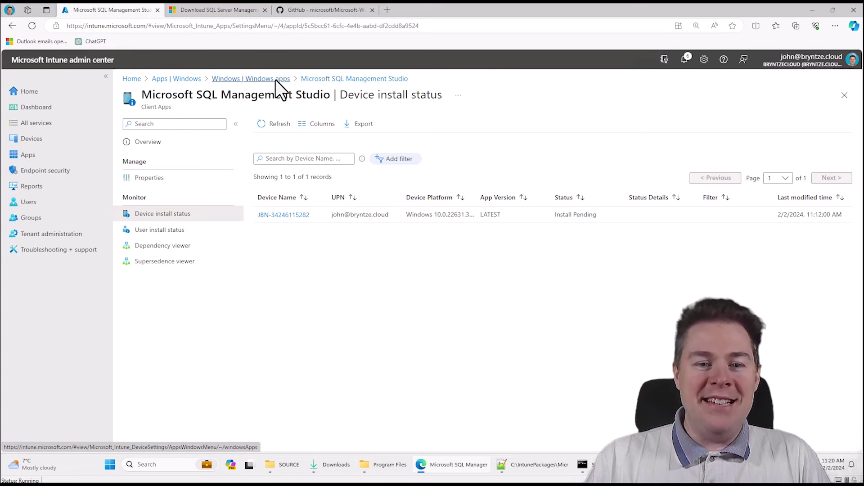
pyautogui.click(154, 182)
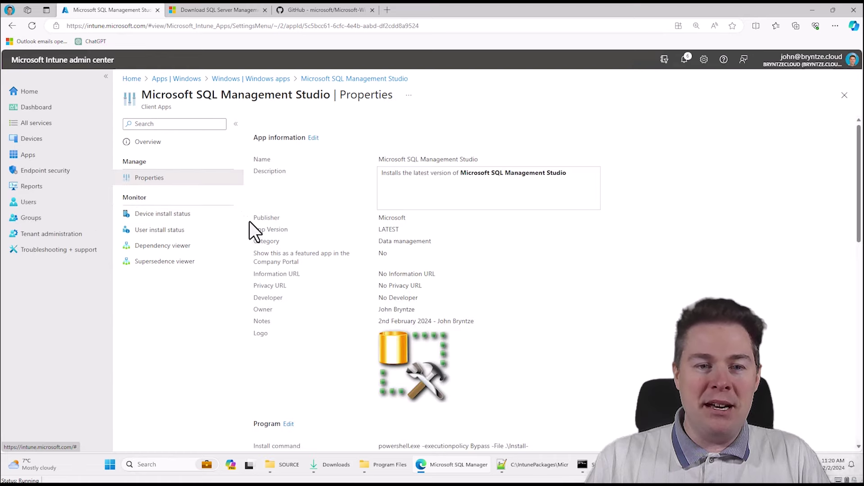
pyautogui.click(313, 139)
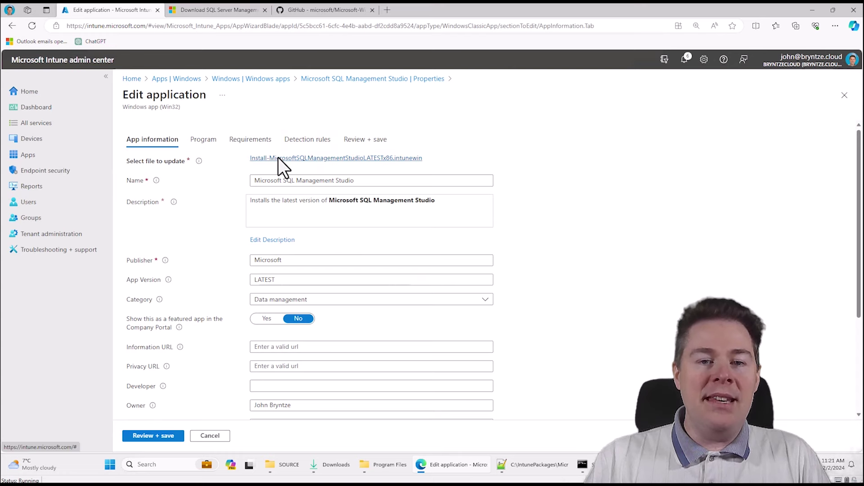
pyautogui.click(278, 158)
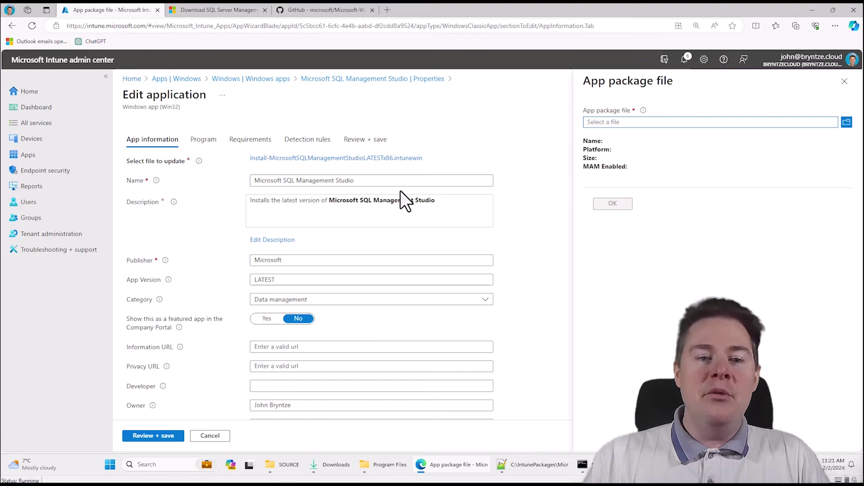
# Examine the install and uninstall commands in the app's program settings.
pyautogui.click(201, 142)
pyautogui.click(323, 179)
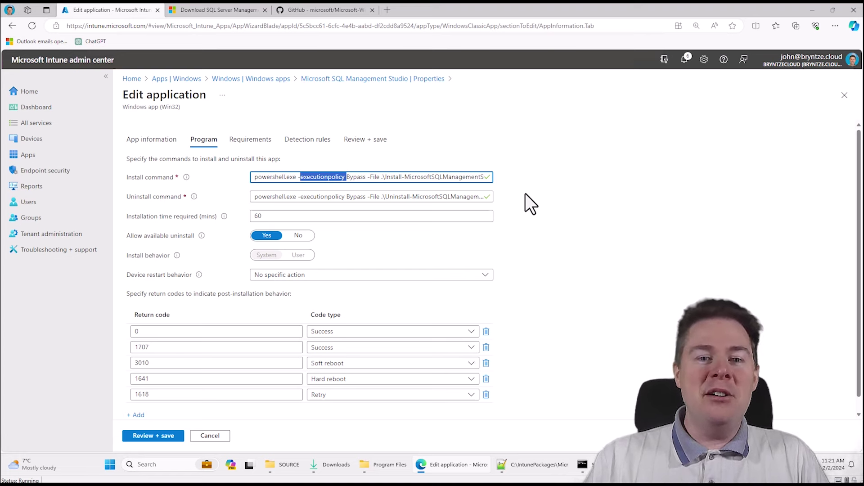
pyautogui.moveTo(403, 142); pyautogui.dragTo(197, 139)
pyautogui.click(322, 112)
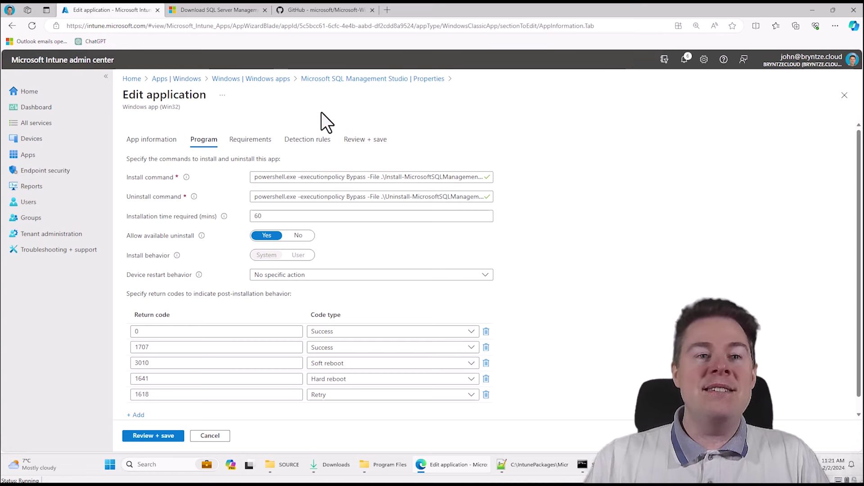